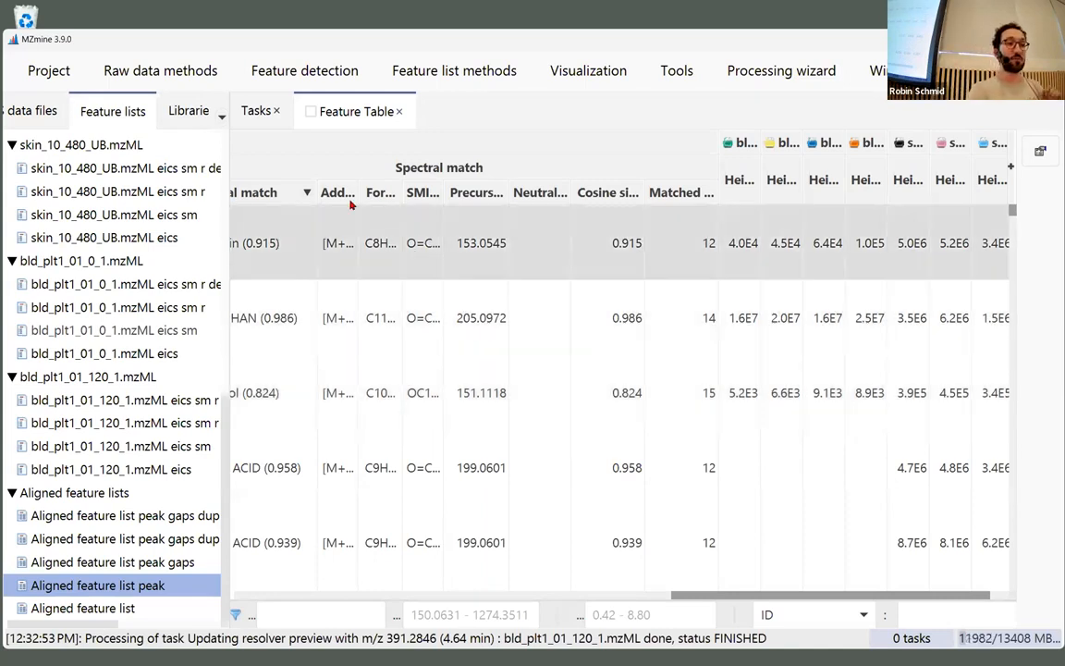
Step: Widen the feature list area and select the smoothed feature list "skin_10_480_UB.mzML eics sm"
{"action": "left_click_drag", "start_coordinate": [227, 205], "coordinate": [268, 205]}
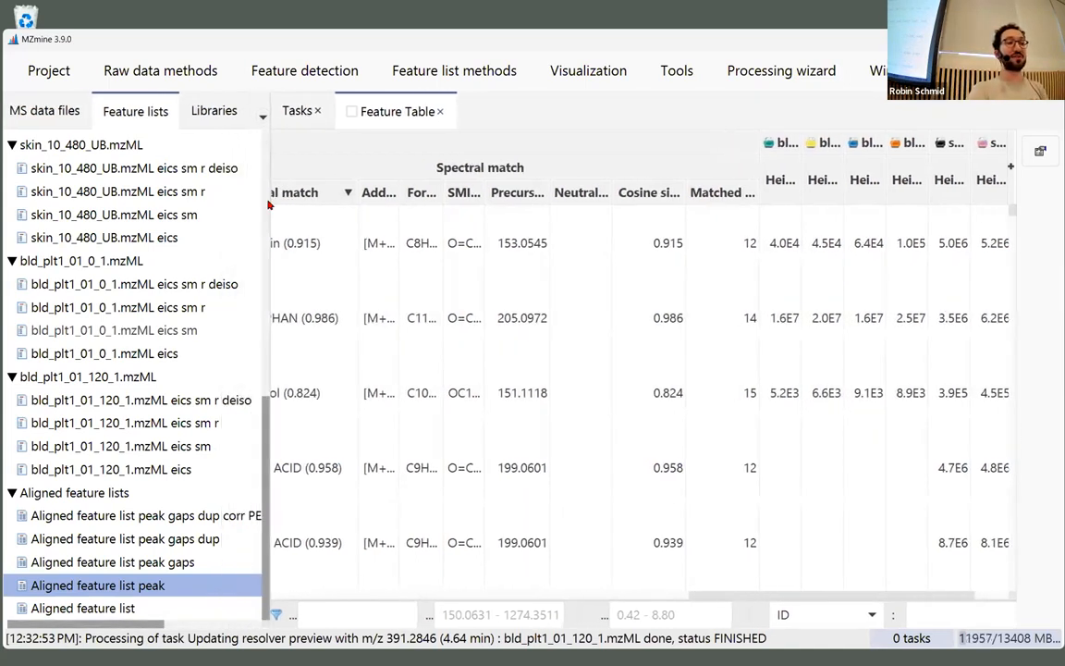
{"action": "left_click", "coordinate": [188, 220]}
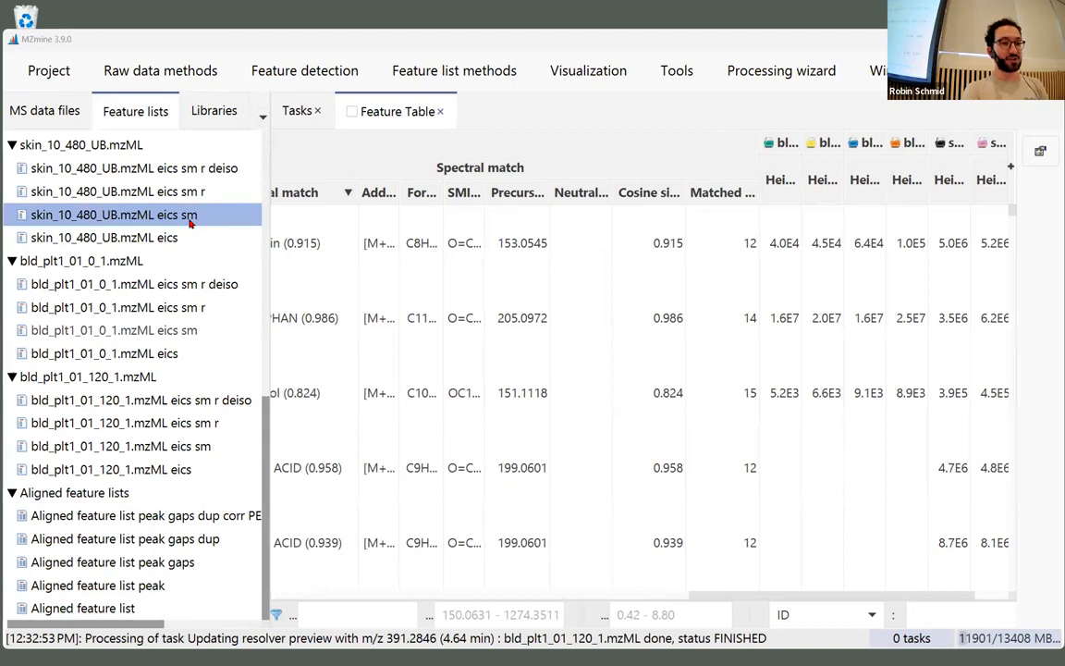
{"action": "key", "text": "ctrl+space"}
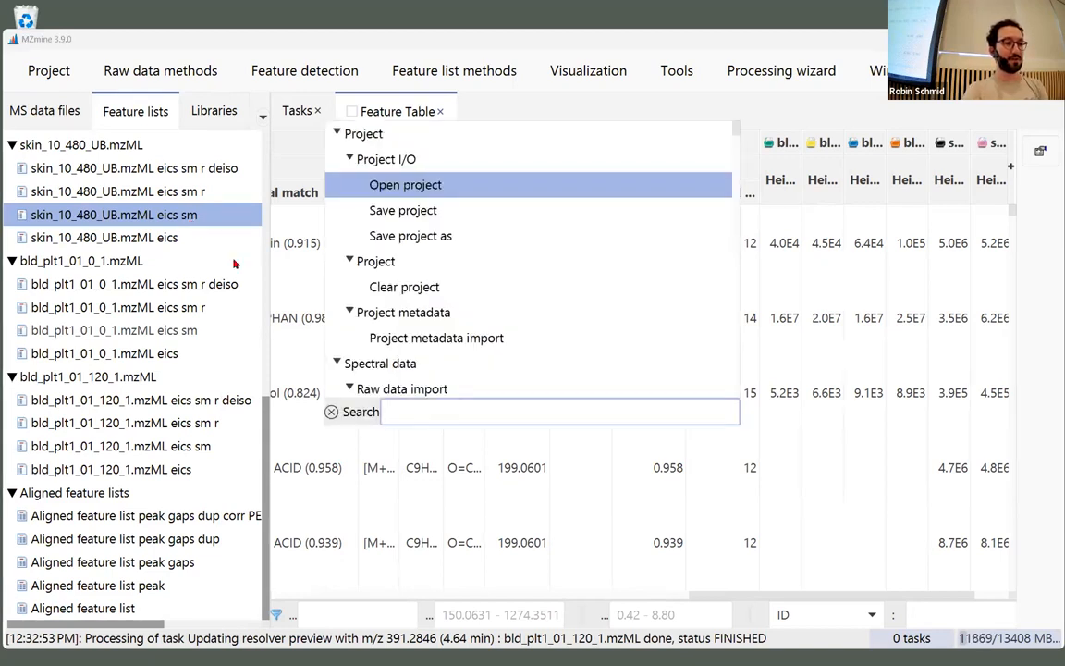
{"action": "left_click", "coordinate": [593, 471]}
{"action": "left_click", "coordinate": [464, 392]}
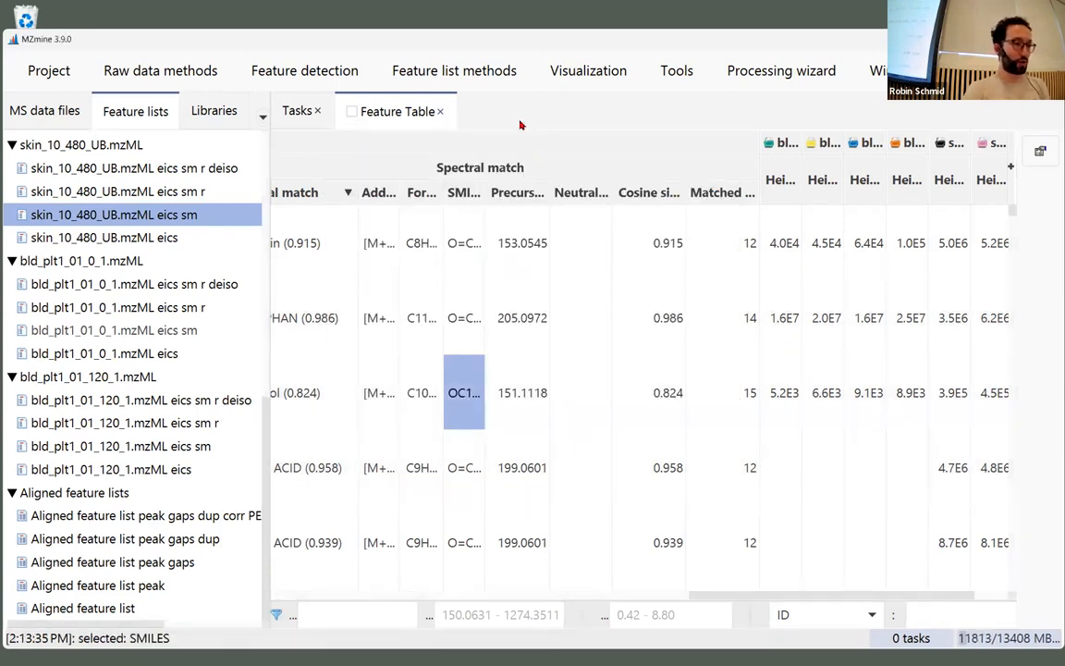
{"action": "key", "text": "ctrl+space"}
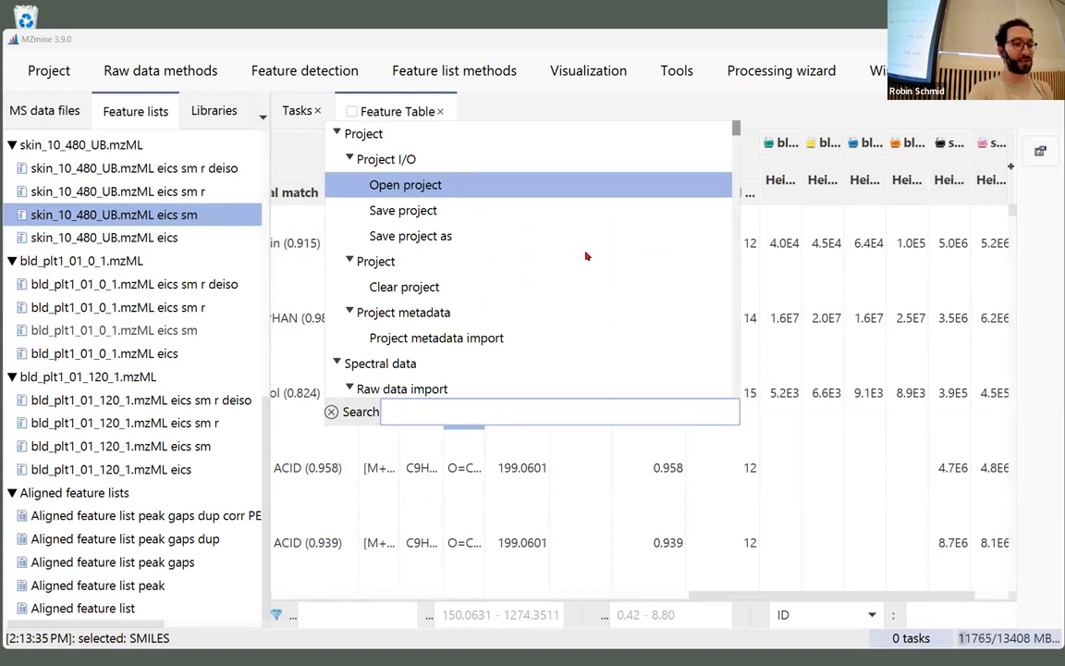
{"action": "type", "text": "local"}
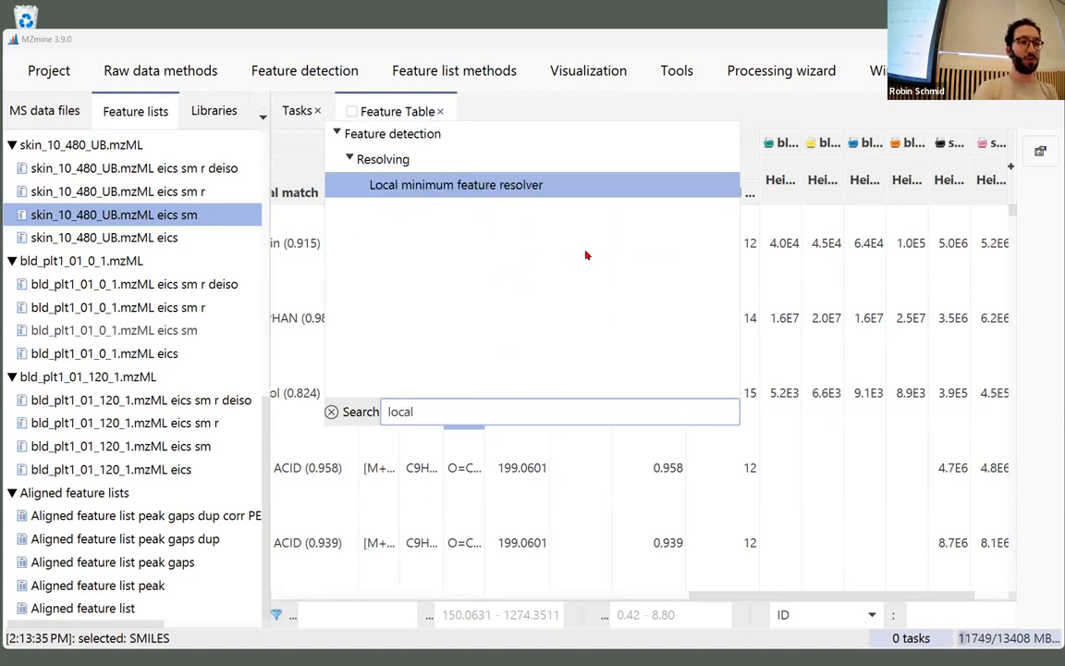
{"action": "key", "text": "Return"}
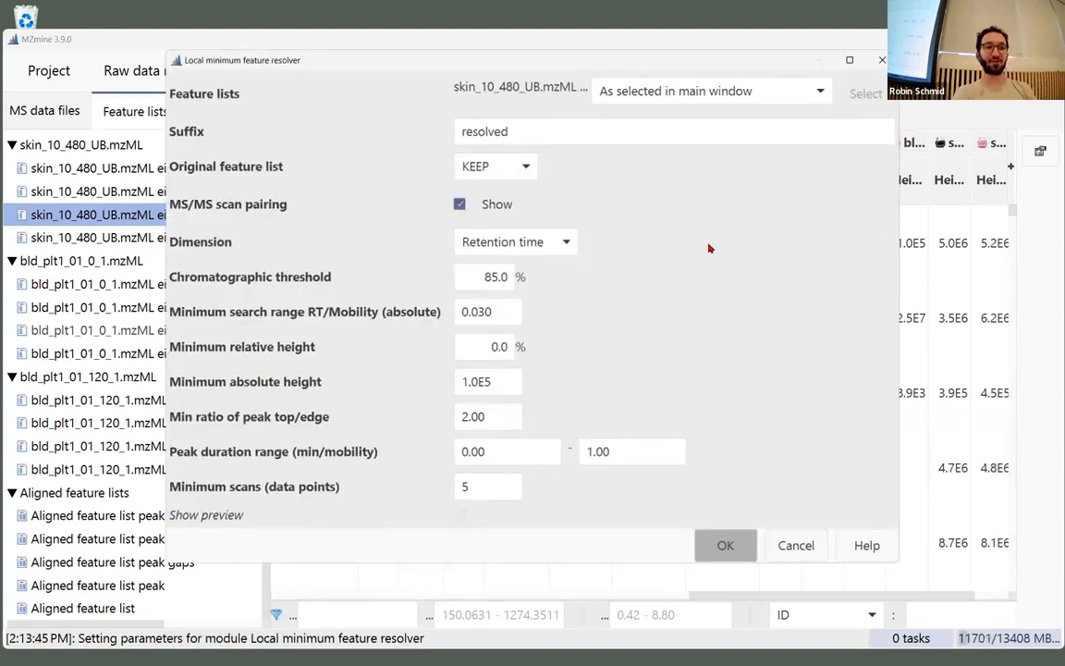
{"action": "left_click", "coordinate": [882, 60]}
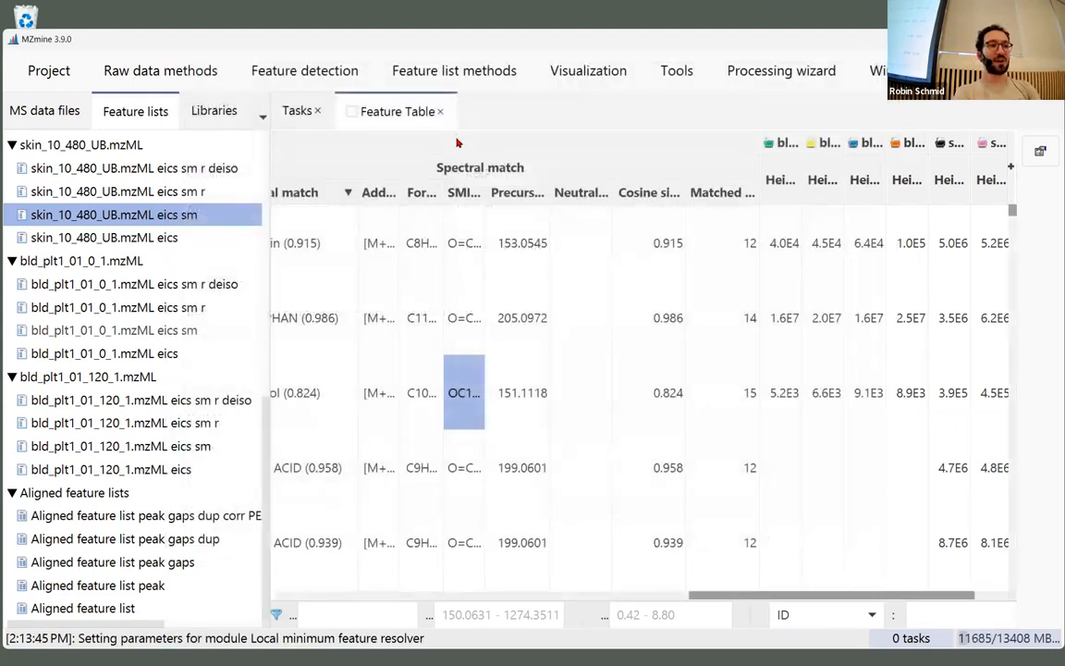
Step: Open the Local minimum resolver settings for the selected feature list and enable the preview, keeping its plots in view
{"action": "left_click", "coordinate": [342, 84]}
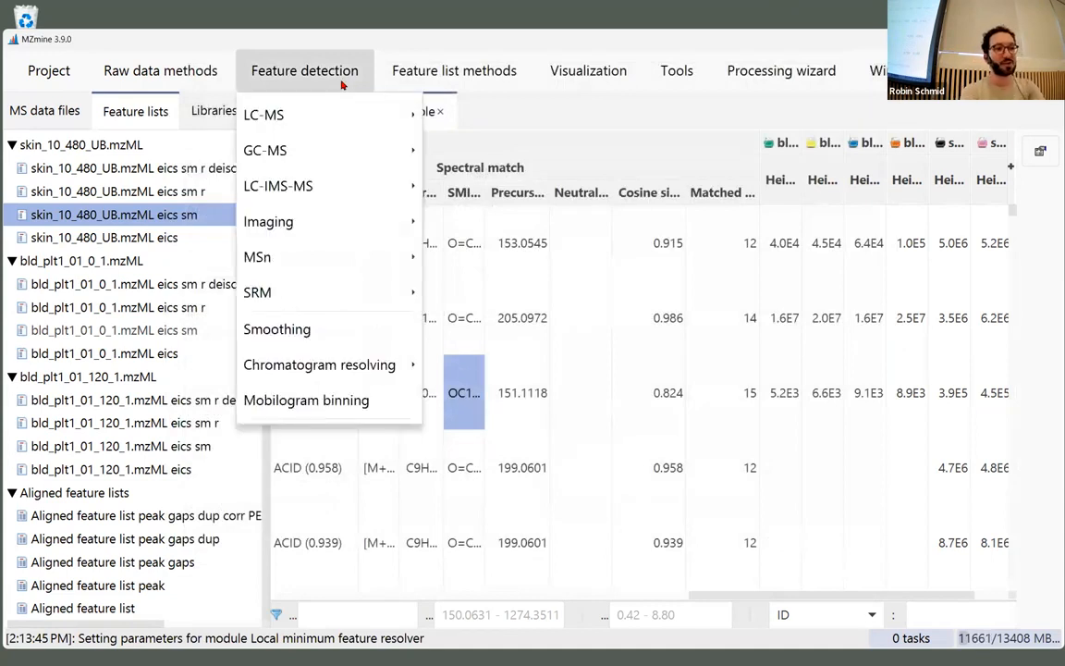
{"action": "mouse_move", "coordinate": [377, 364]}
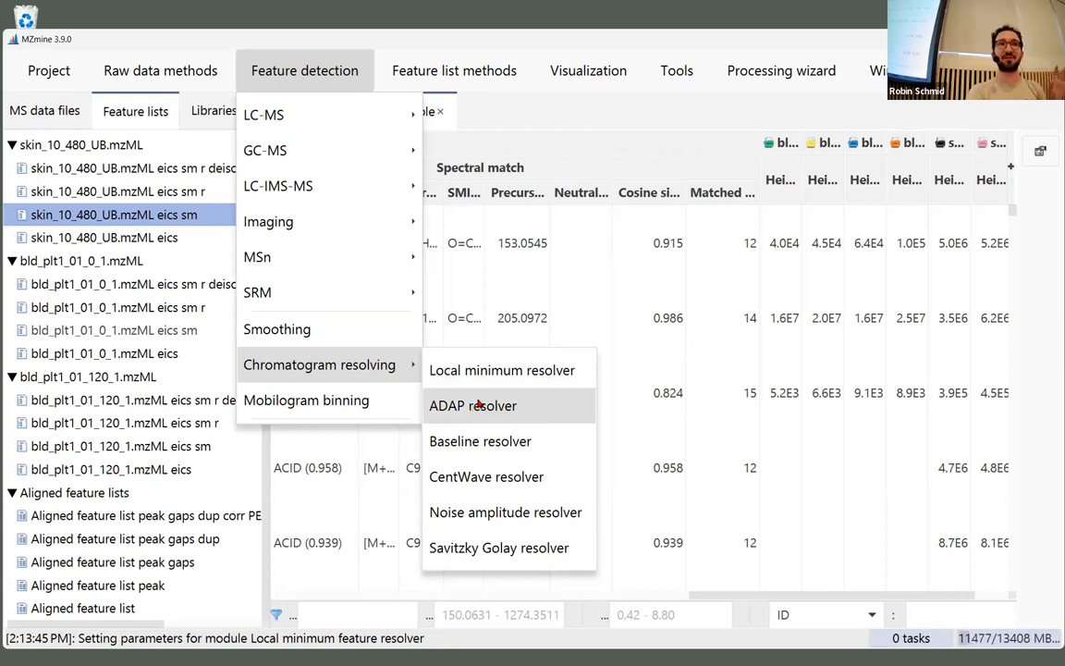
{"action": "left_click", "coordinate": [520, 376]}
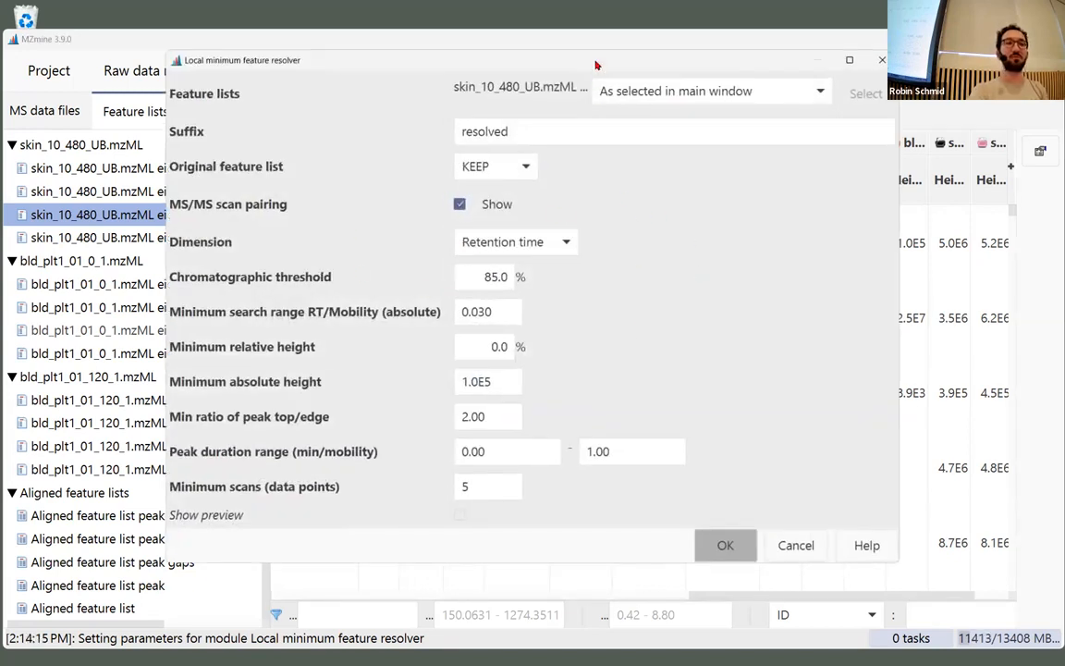
{"action": "left_click_drag", "start_coordinate": [463, 59], "coordinate": [326, 49]}
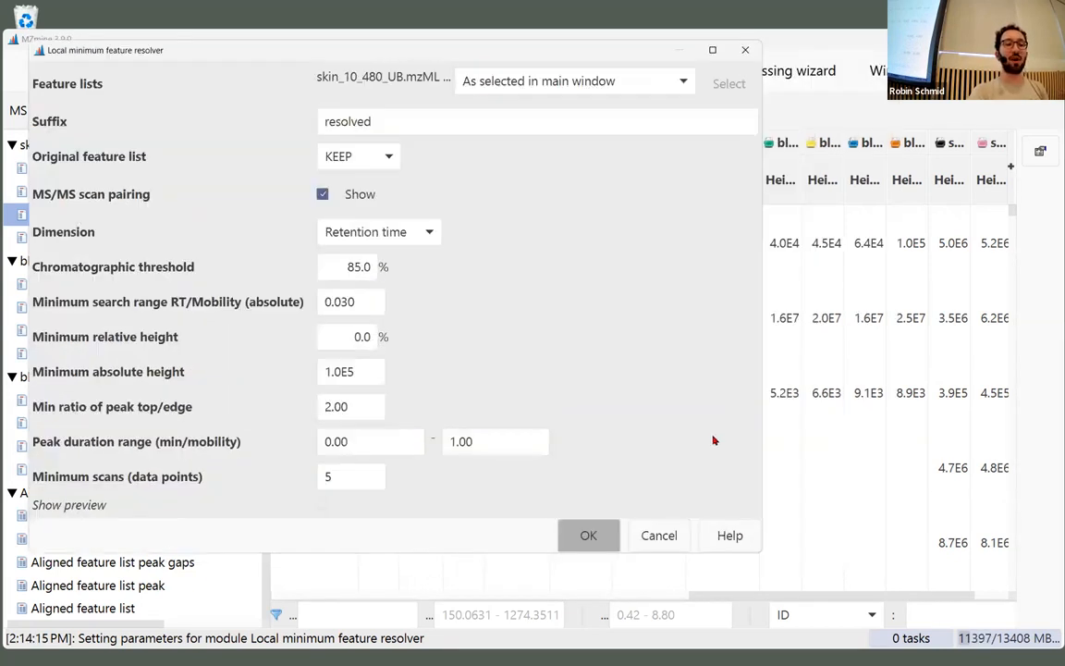
{"action": "left_click", "coordinate": [323, 506]}
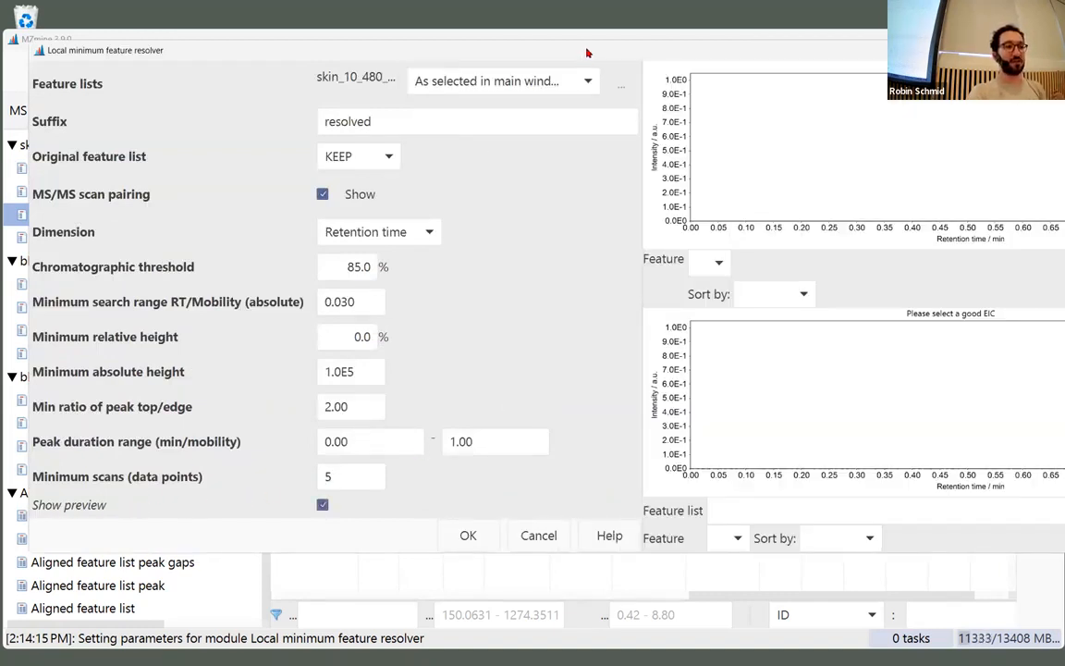
{"action": "left_click_drag", "start_coordinate": [562, 45], "coordinate": [535, 35]}
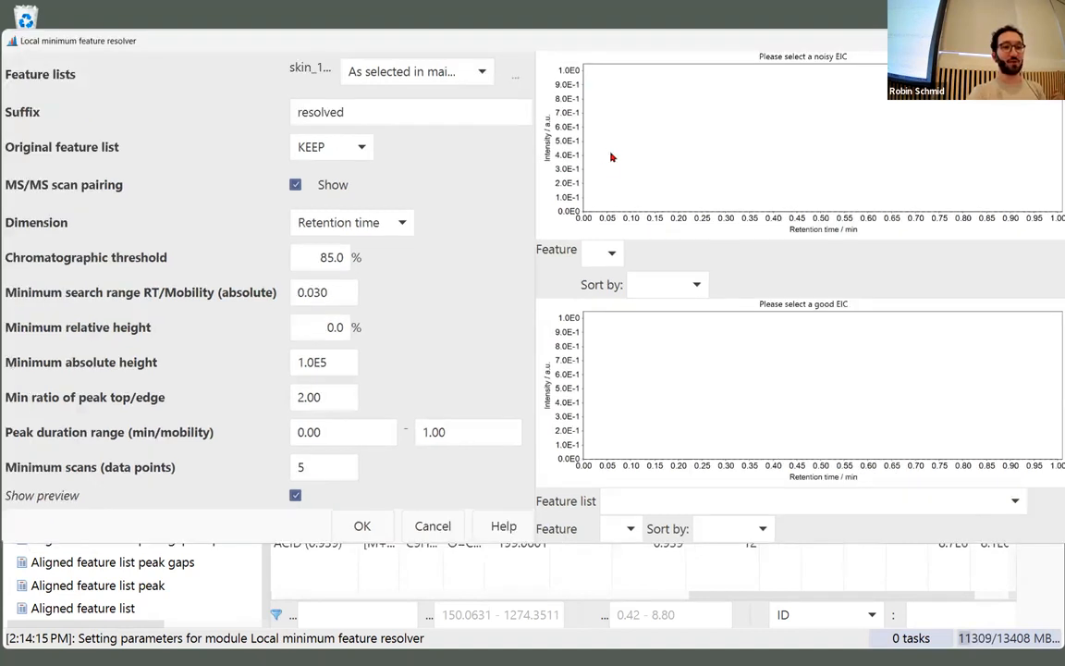
Step: Preview the resolver in turn on the "eics sm" lists of bld_plt1_01_120_1, bld_plt1_01_720_1 and skin_10_600_UB
{"action": "left_click", "coordinate": [703, 506]}
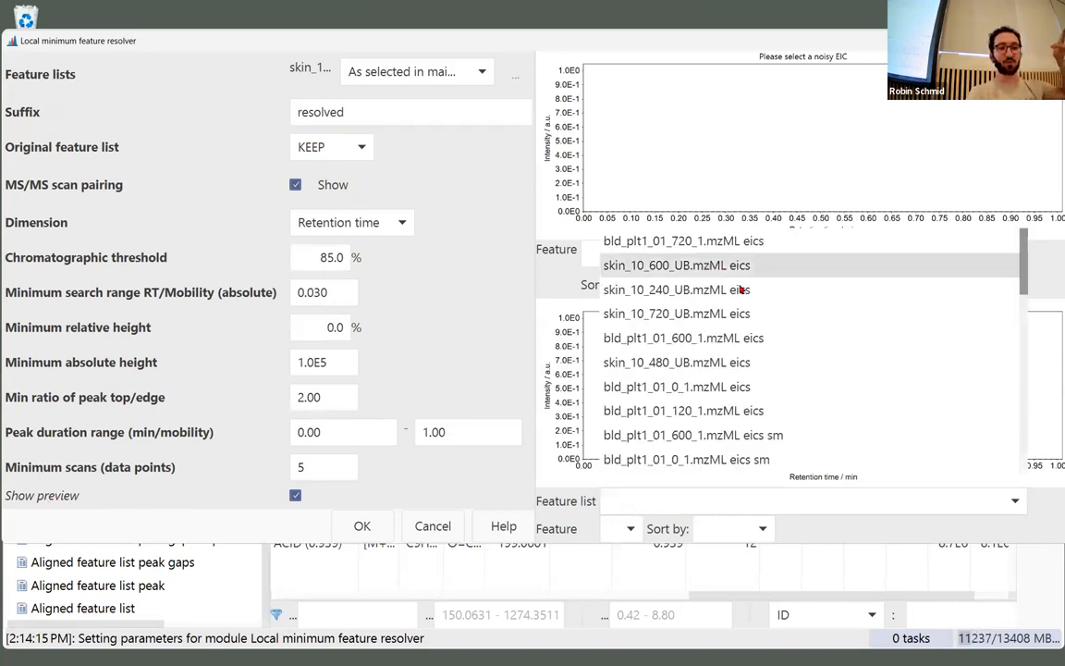
{"action": "scroll", "coordinate": [740, 296], "scroll_direction": "down", "scroll_amount": 3}
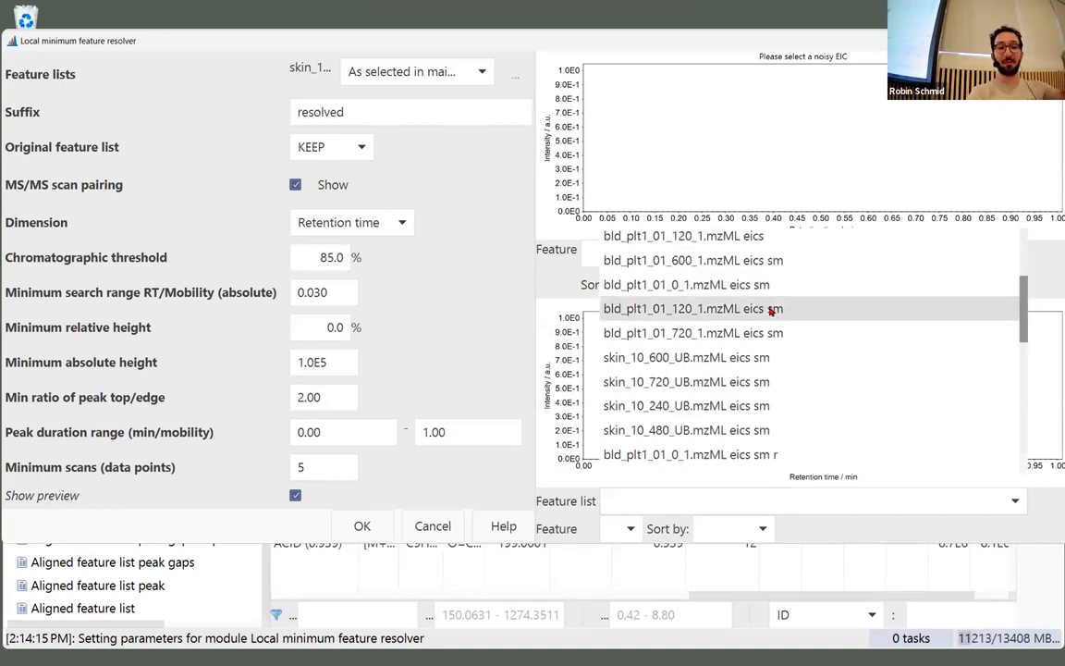
{"action": "left_click", "coordinate": [772, 312]}
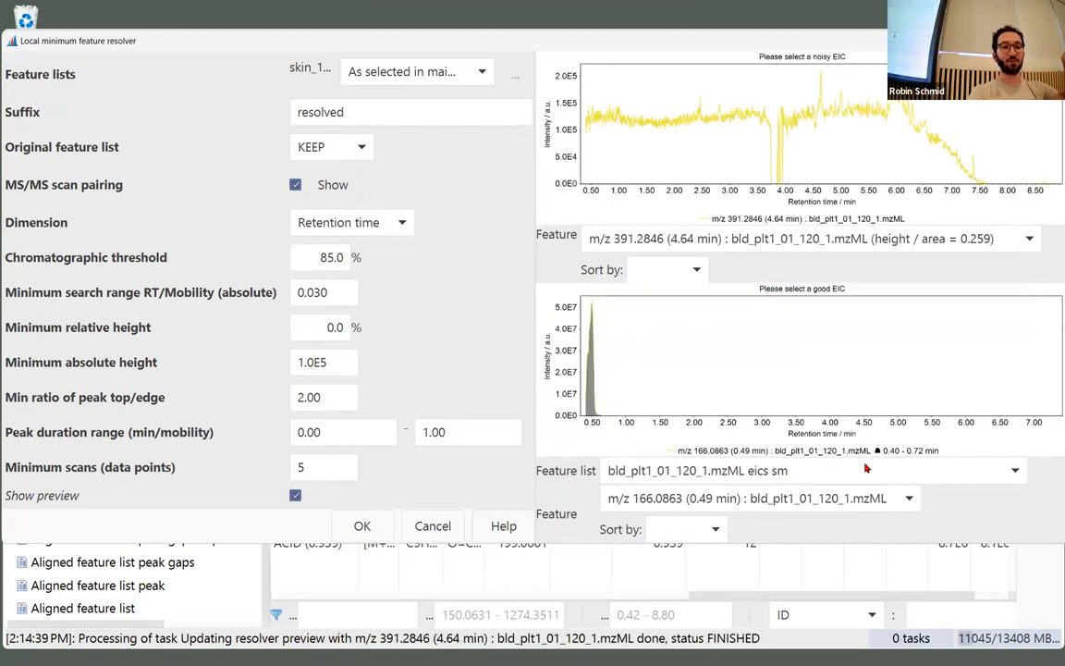
{"action": "left_click", "coordinate": [866, 469]}
{"action": "left_click", "coordinate": [801, 323]}
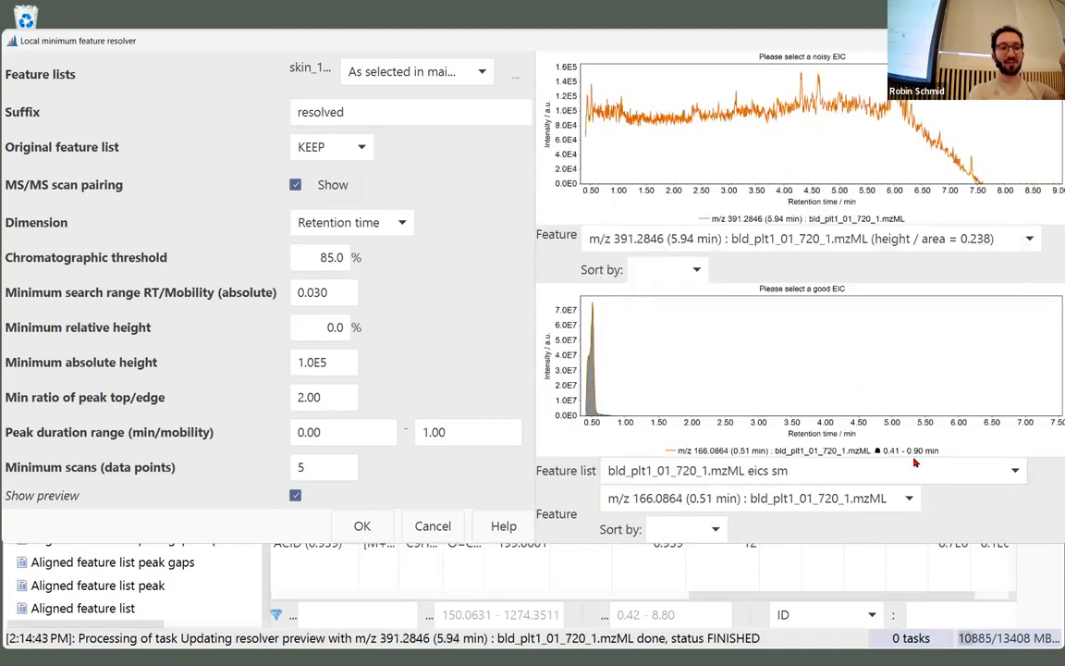
{"action": "left_click", "coordinate": [913, 462]}
{"action": "left_click", "coordinate": [791, 344]}
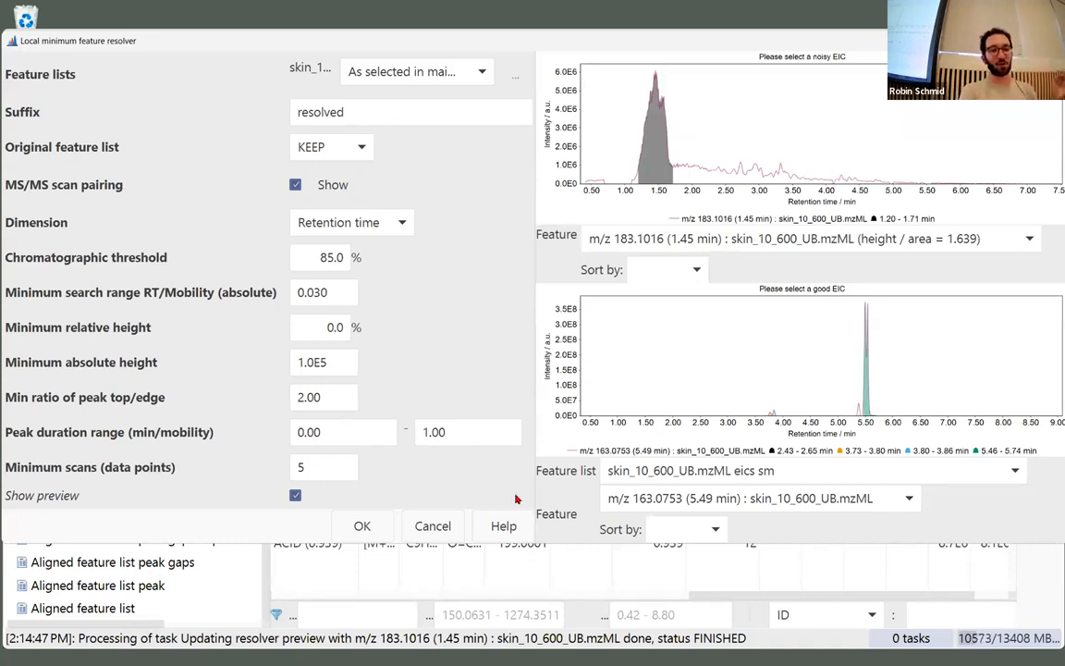
Step: Compare the resolver preview on "skin_10_720_UB.mzML eics sm" with the one on "bld_plt1_01_600_1.mzML eics sm"
{"action": "left_click", "coordinate": [745, 470]}
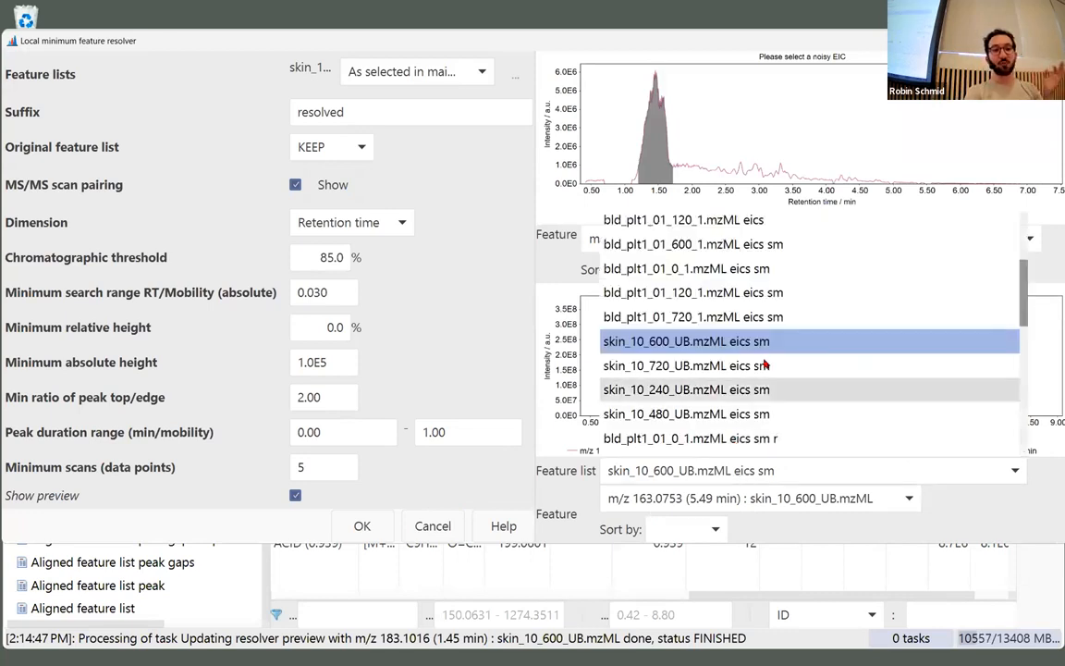
{"action": "left_click", "coordinate": [765, 366]}
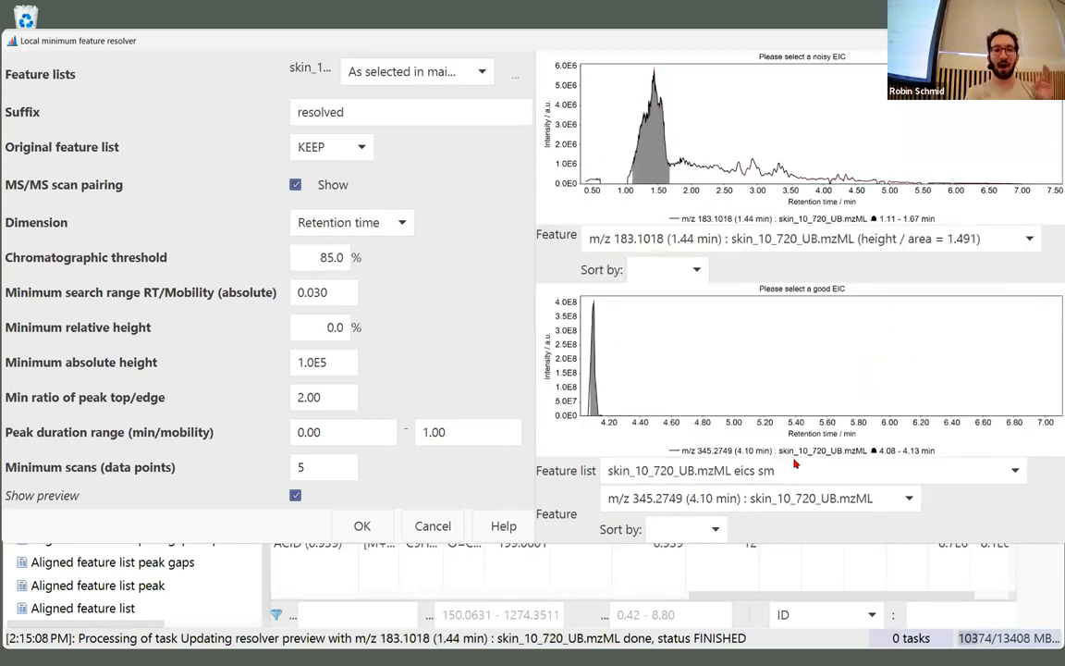
{"action": "left_click", "coordinate": [833, 471]}
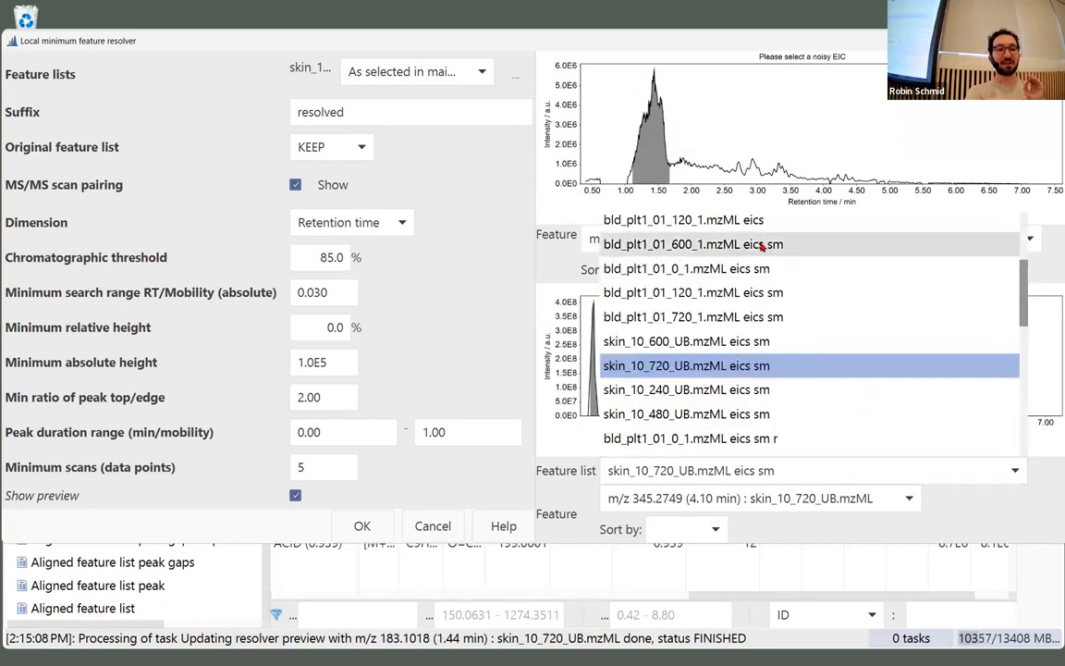
{"action": "scroll", "coordinate": [770, 275], "scroll_direction": "up", "scroll_amount": 2}
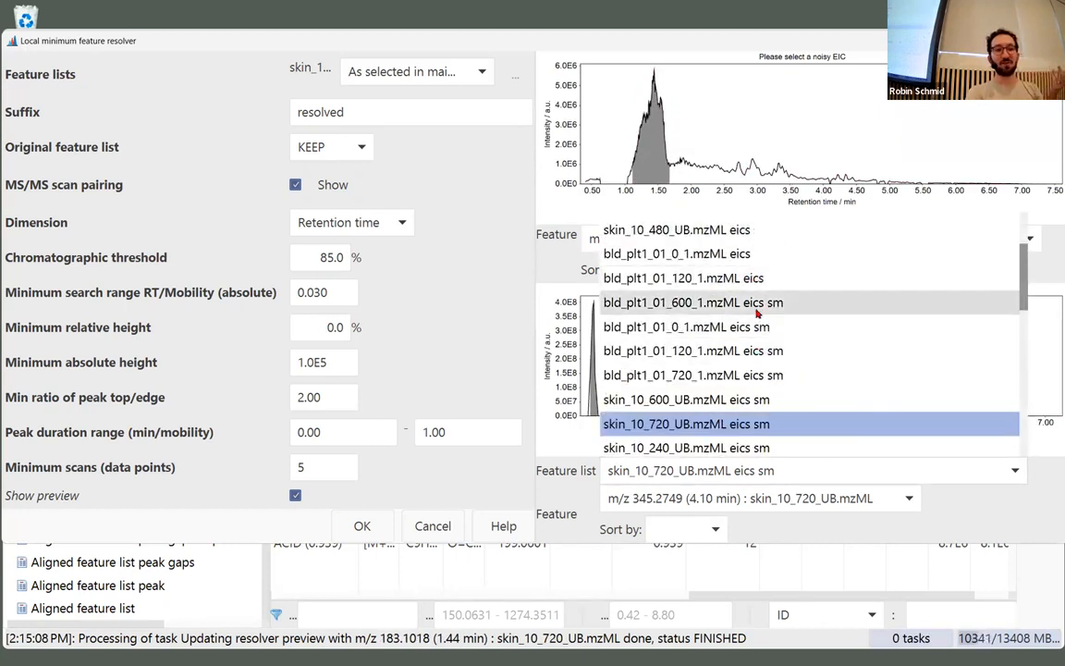
{"action": "left_click", "coordinate": [758, 303]}
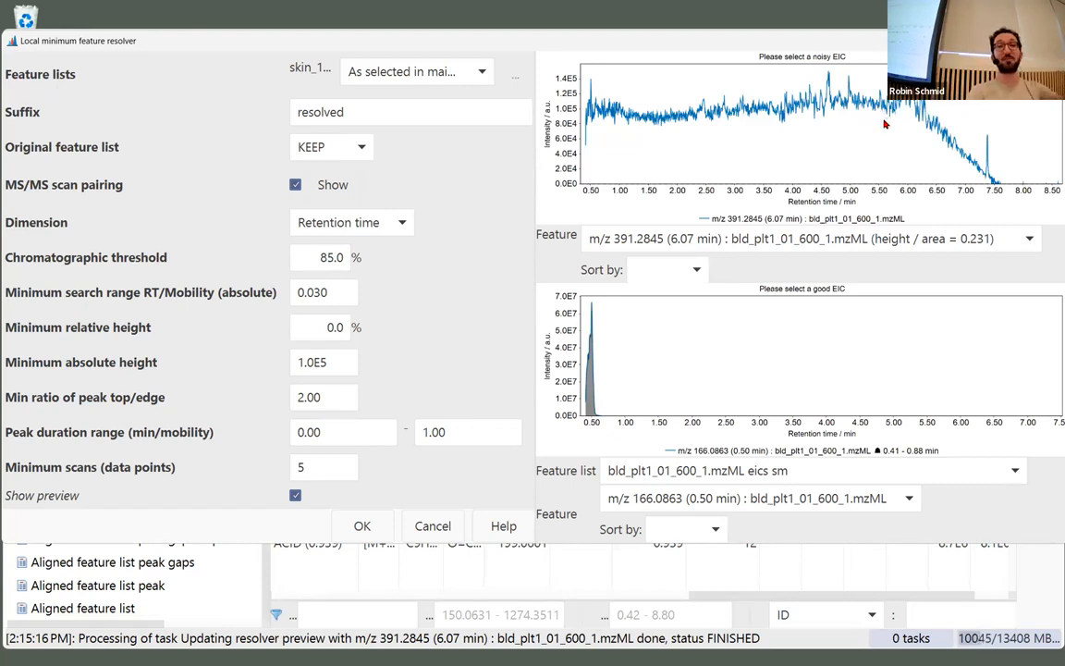
{"action": "left_click", "coordinate": [822, 243]}
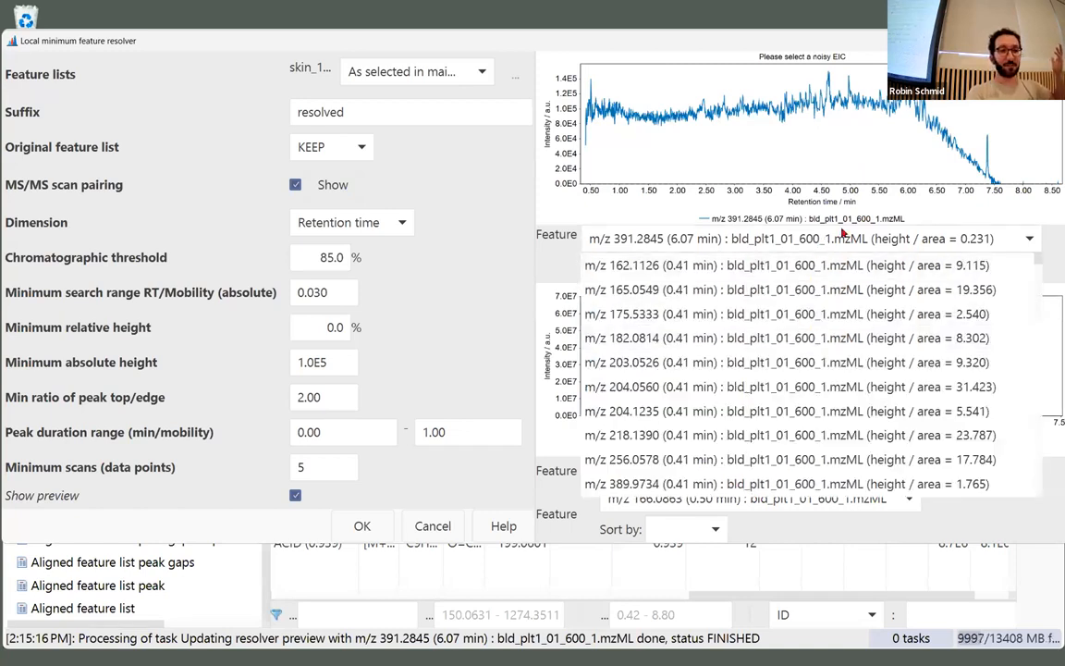
{"action": "left_click", "coordinate": [725, 237]}
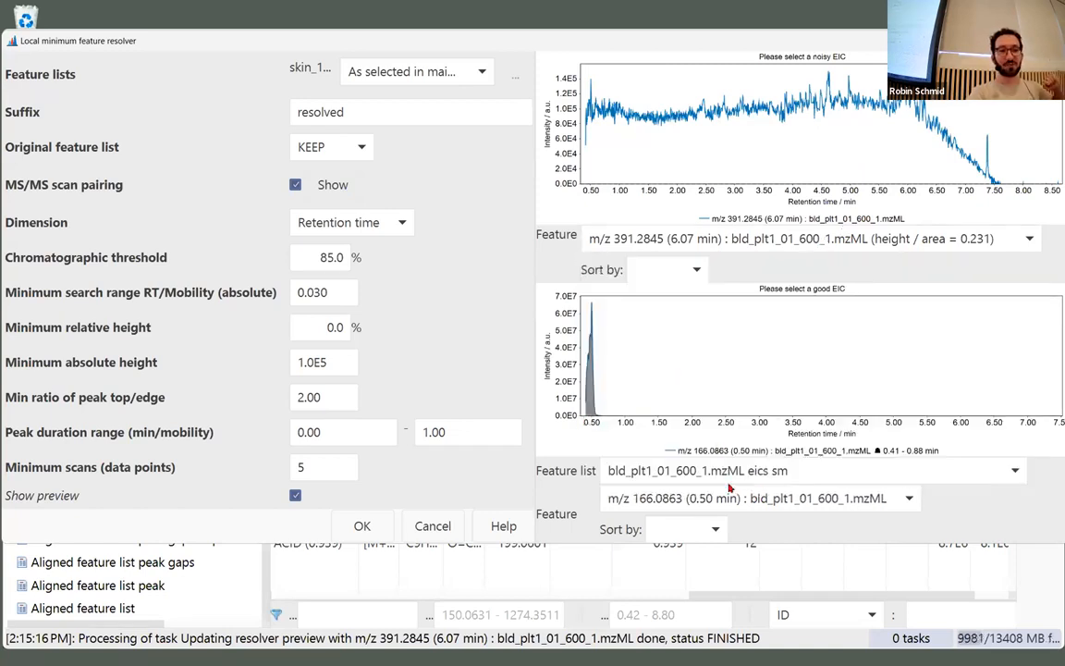
{"action": "left_click", "coordinate": [845, 500]}
{"action": "left_click", "coordinate": [845, 499]}
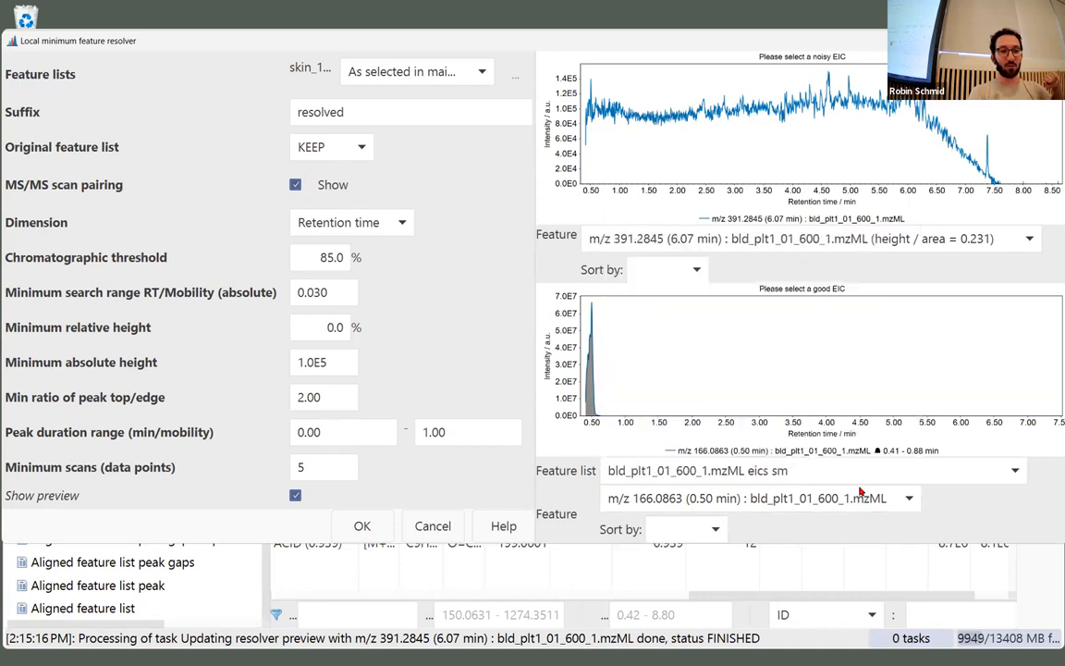
Step: Examine the noisy and good EIC previews of the "eics sm" lists for bld_plt1_01_0_1, bld_plt1_01_120_1 and bld_plt1_01_720_1
{"action": "left_click", "coordinate": [867, 478]}
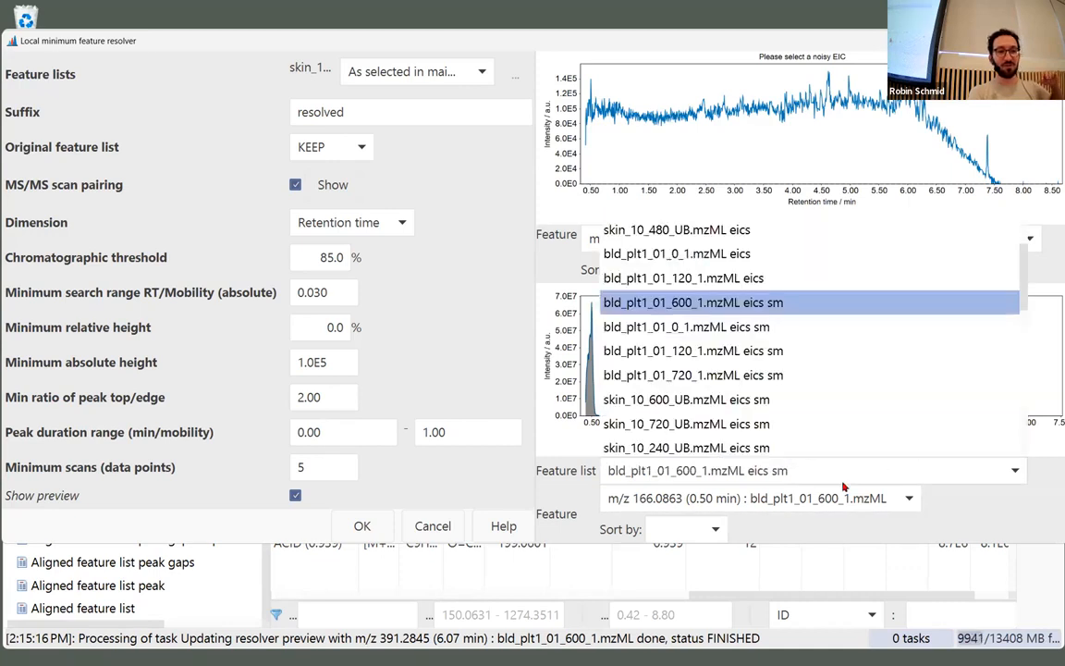
{"action": "left_click", "coordinate": [756, 331]}
{"action": "left_click", "coordinate": [832, 473]}
{"action": "left_click", "coordinate": [744, 348]}
{"action": "left_click", "coordinate": [806, 473]}
{"action": "left_click", "coordinate": [791, 376]}
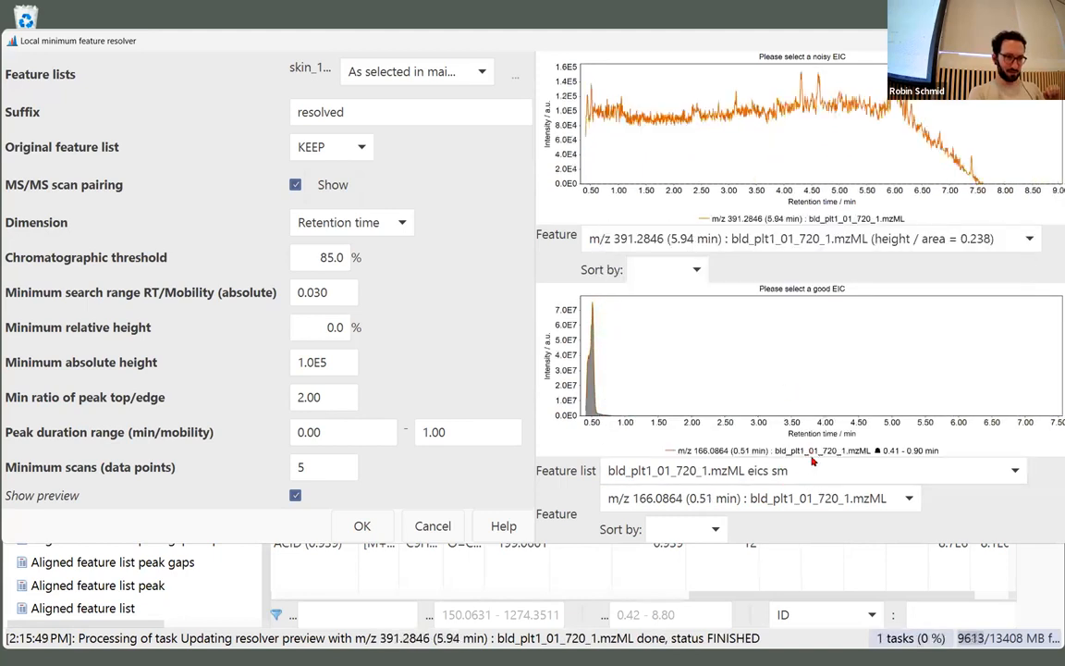
Step: Examine the noisy and good EIC previews of the "eics sm" lists for skin_10_600_UB, skin_10_720_UB and skin_10_240_UB
{"action": "left_click", "coordinate": [812, 467]}
{"action": "left_click", "coordinate": [806, 403]}
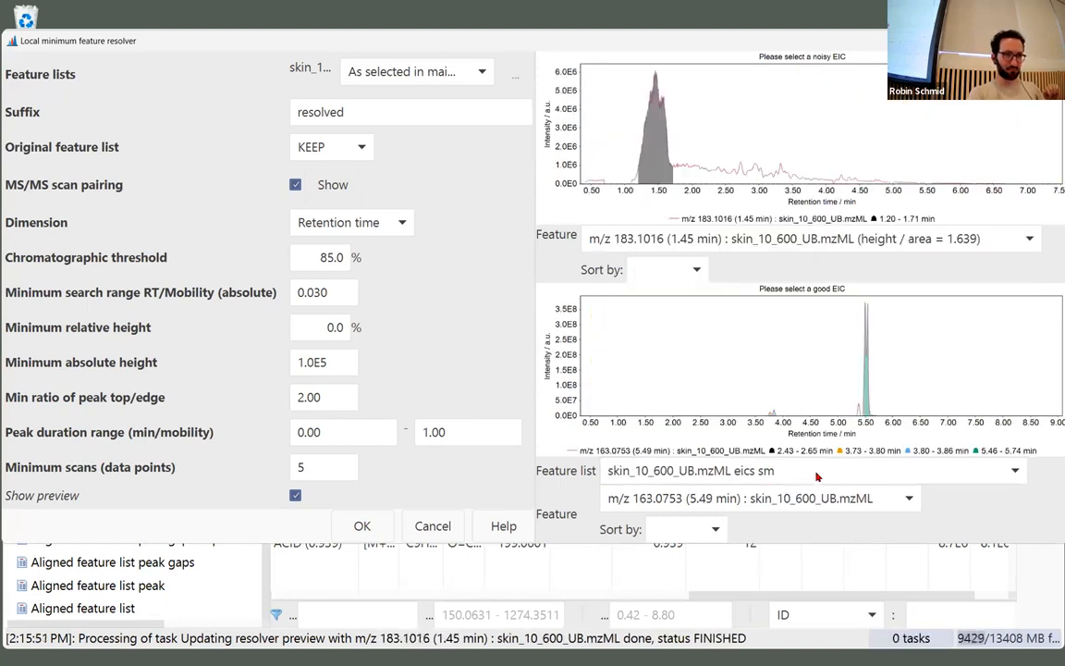
{"action": "left_click", "coordinate": [820, 475]}
{"action": "left_click", "coordinate": [793, 422]}
{"action": "left_click", "coordinate": [792, 471]}
{"action": "left_click", "coordinate": [792, 447]}
Step: Switch the preview to "bld_plt1_01_0_1.mzML eics sm" and set the chromatographic threshold to 0 %
{"action": "left_click", "coordinate": [740, 470]}
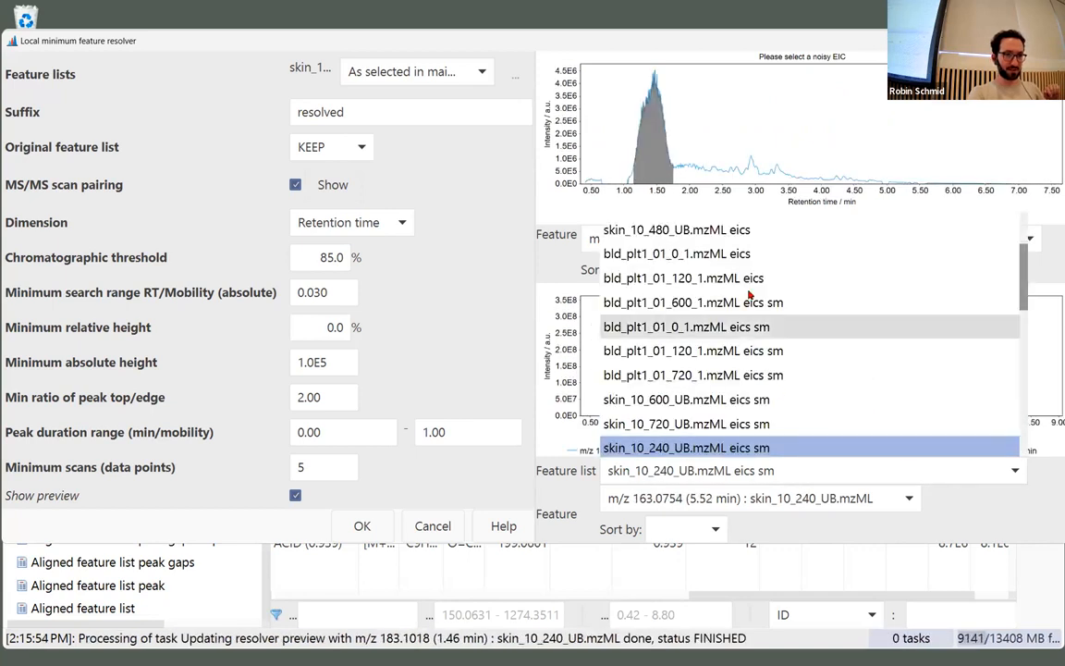
{"action": "left_click", "coordinate": [752, 329]}
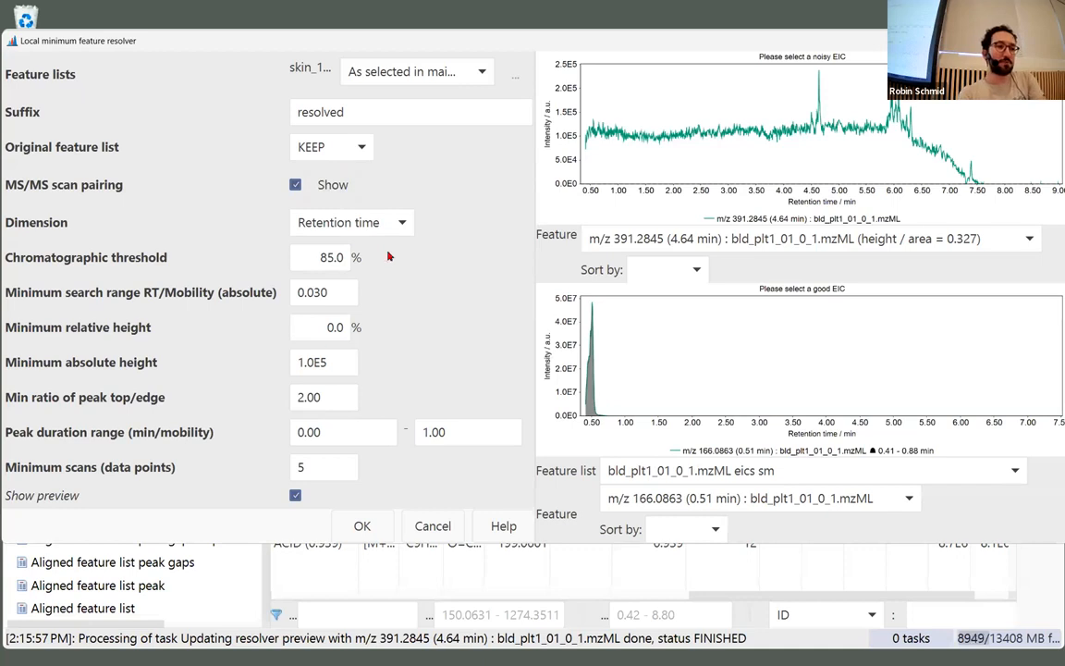
{"action": "left_click_drag", "start_coordinate": [292, 257], "coordinate": [405, 269]}
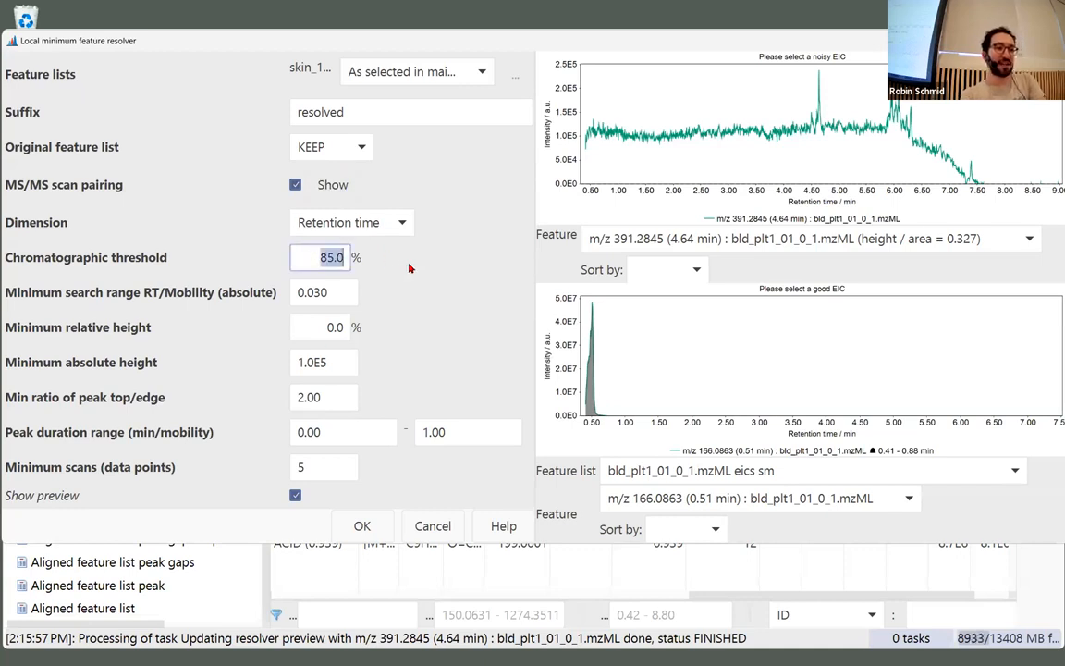
{"action": "type", "text": "0"}
Step: Lower the minimum absolute height to 1E4 and the minimum ratio of peak top/edge to 1
{"action": "left_click_drag", "start_coordinate": [319, 362], "coordinate": [266, 319]}
{"action": "type", "text": "1"}
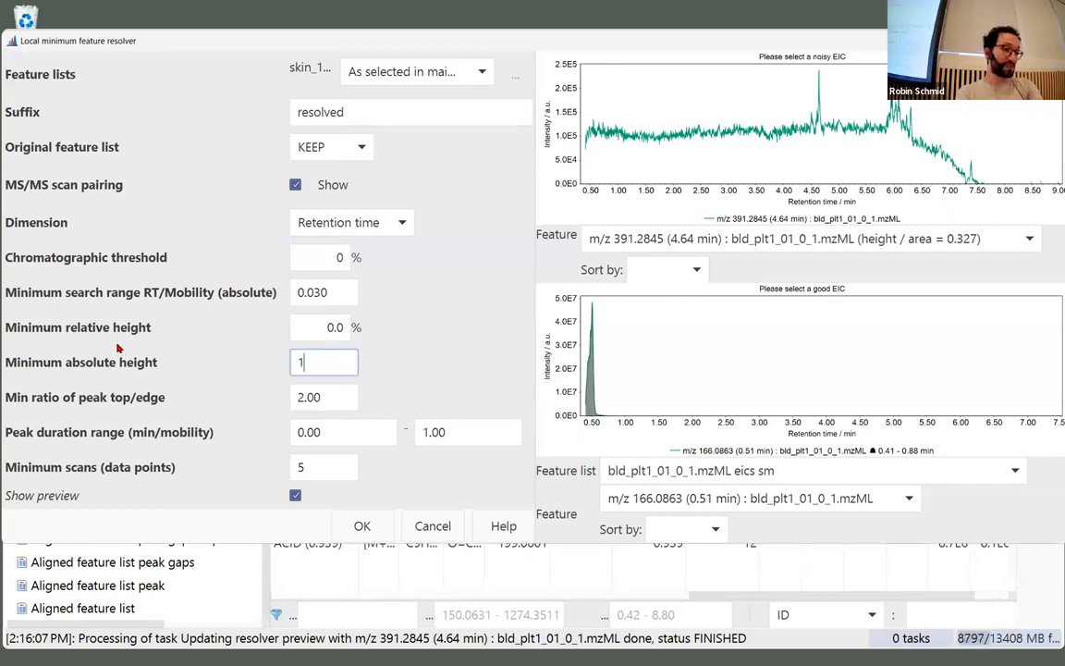
{"action": "type", "text": "E4"}
{"action": "left_click_drag", "start_coordinate": [320, 397], "coordinate": [102, 396]}
{"action": "type", "text": "1"}
{"action": "left_click", "coordinate": [450, 430]}
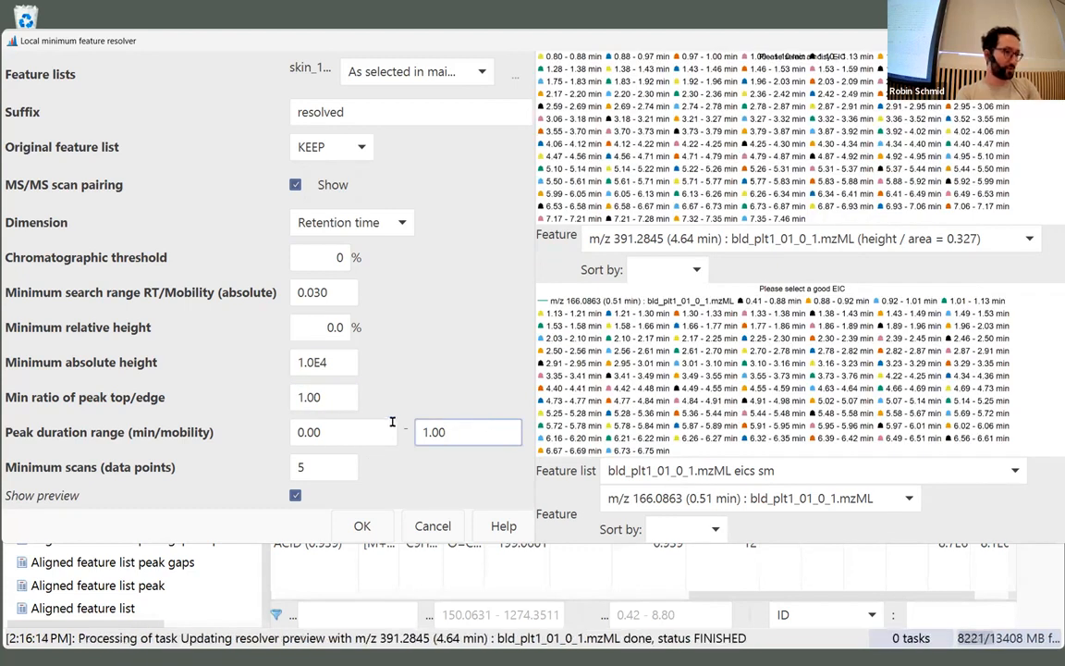
Step: Set the minimum ratio of peak top/edge to 1.3 and inspect the noisy EIC around 4.6 min
{"action": "left_click_drag", "start_coordinate": [324, 397], "coordinate": [101, 333]}
{"action": "left_click", "coordinate": [325, 397]}
{"action": "key", "text": "BackSpace"}
{"action": "key", "text": "BackSpace"}
{"action": "type", "text": "3"}
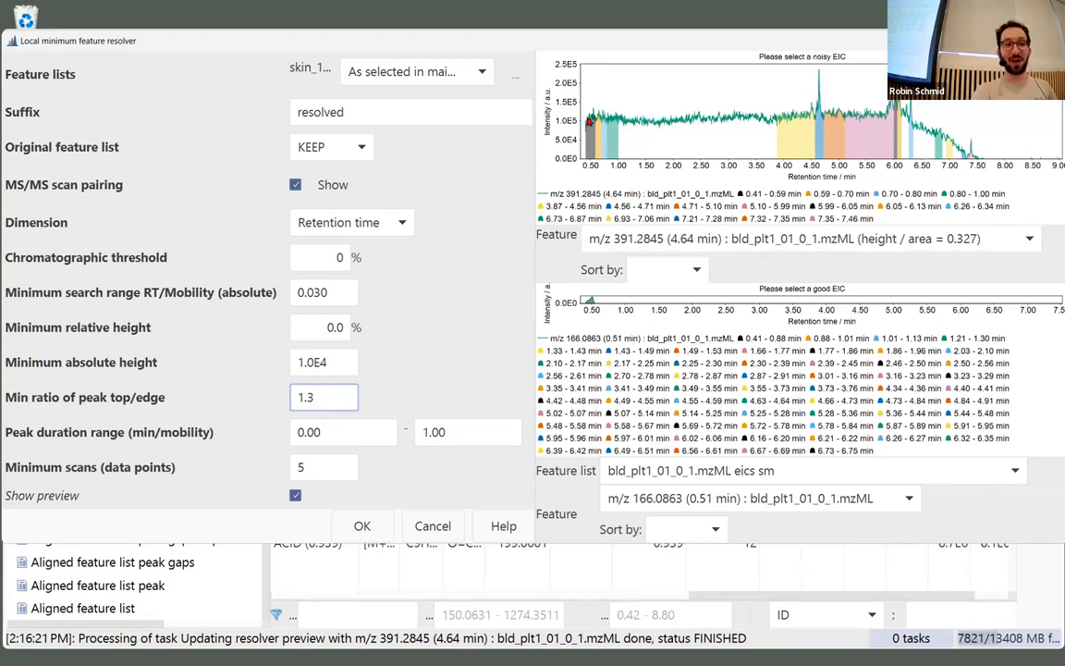
{"action": "left_click_drag", "start_coordinate": [599, 120], "coordinate": [986, 185]}
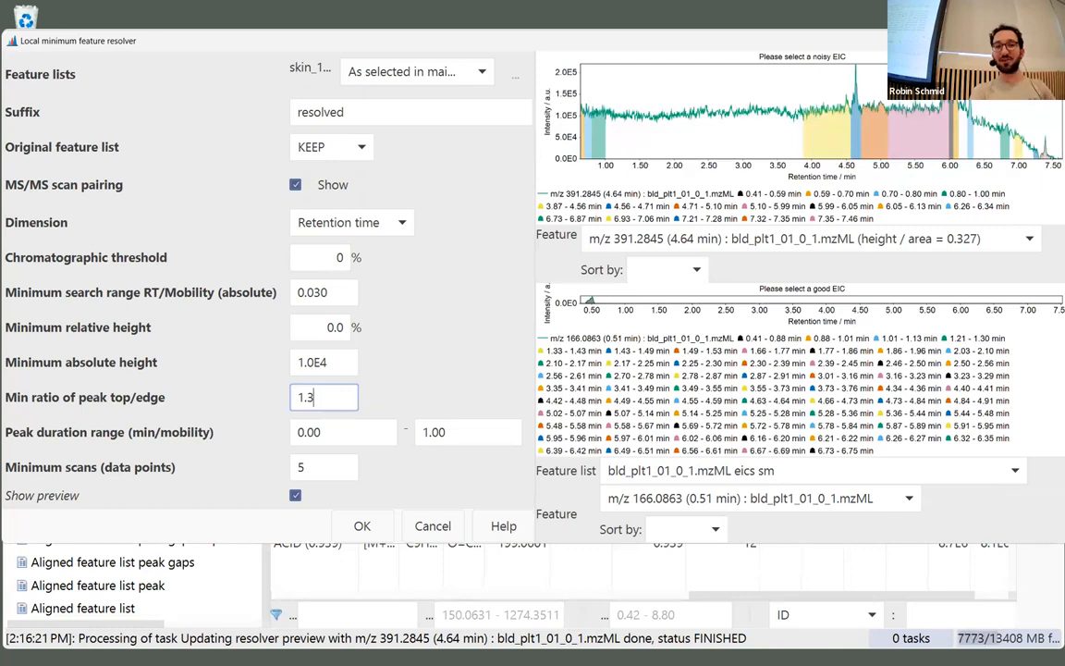
{"action": "left_click_drag", "start_coordinate": [670, 54], "coordinate": [666, 62]}
{"action": "left_click_drag", "start_coordinate": [795, 82], "coordinate": [840, 188]}
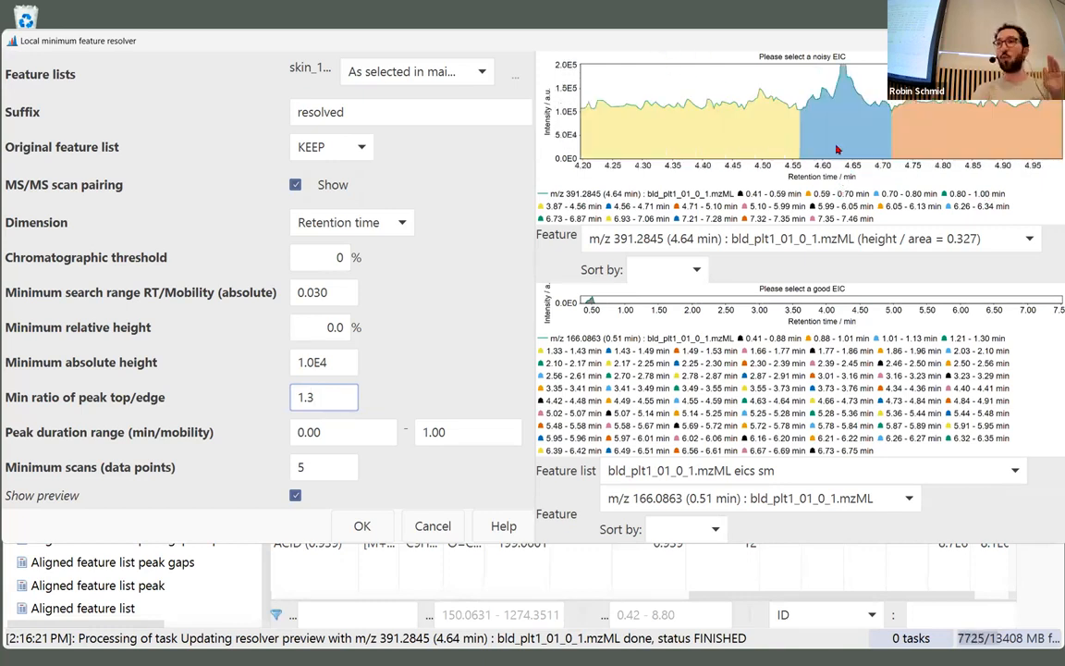
{"action": "left_click_drag", "start_coordinate": [777, 109], "coordinate": [773, 57]}
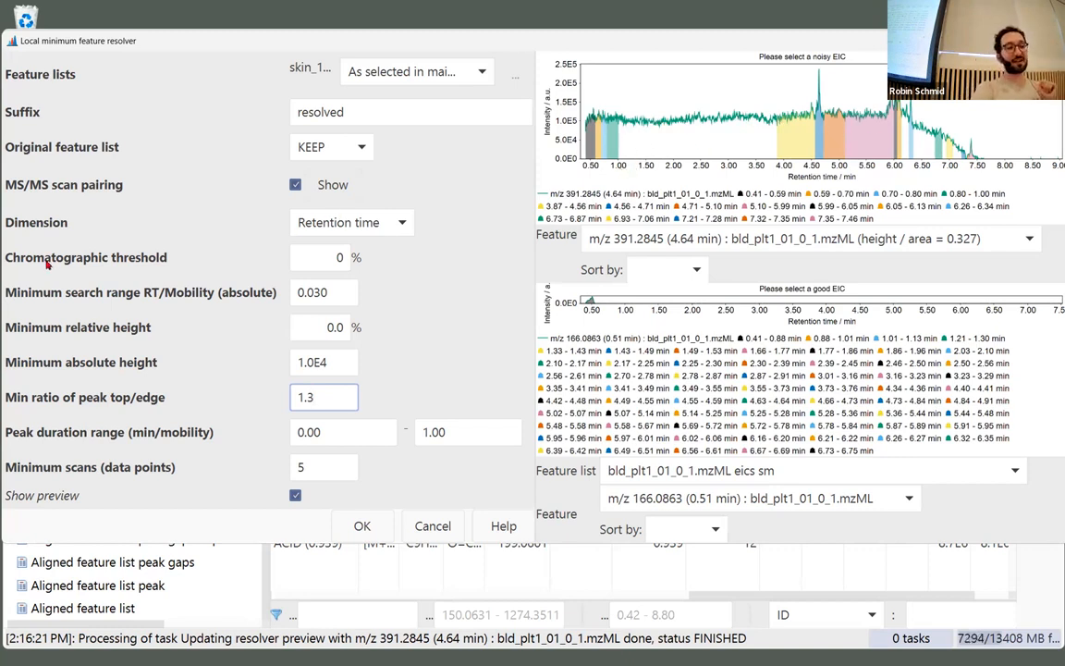
Step: Raise the chromatographic threshold to 80 % and refine it to 85 %
{"action": "left_click_drag", "start_coordinate": [320, 257], "coordinate": [408, 255]}
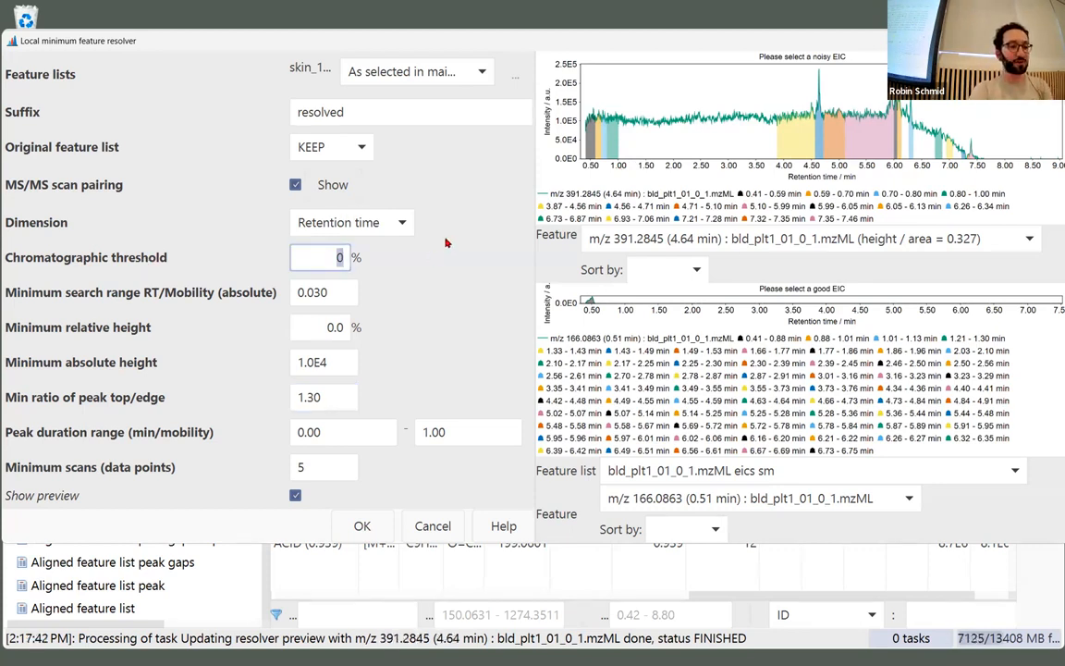
{"action": "type", "text": "80"}
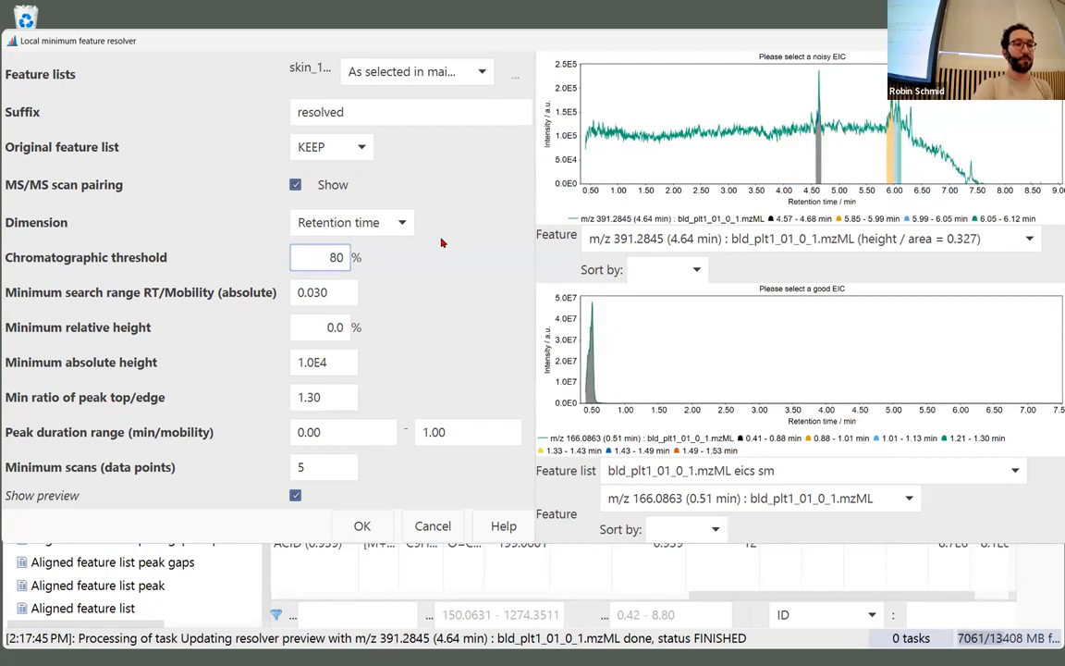
{"action": "key", "text": "BackSpace"}
{"action": "type", "text": "5"}
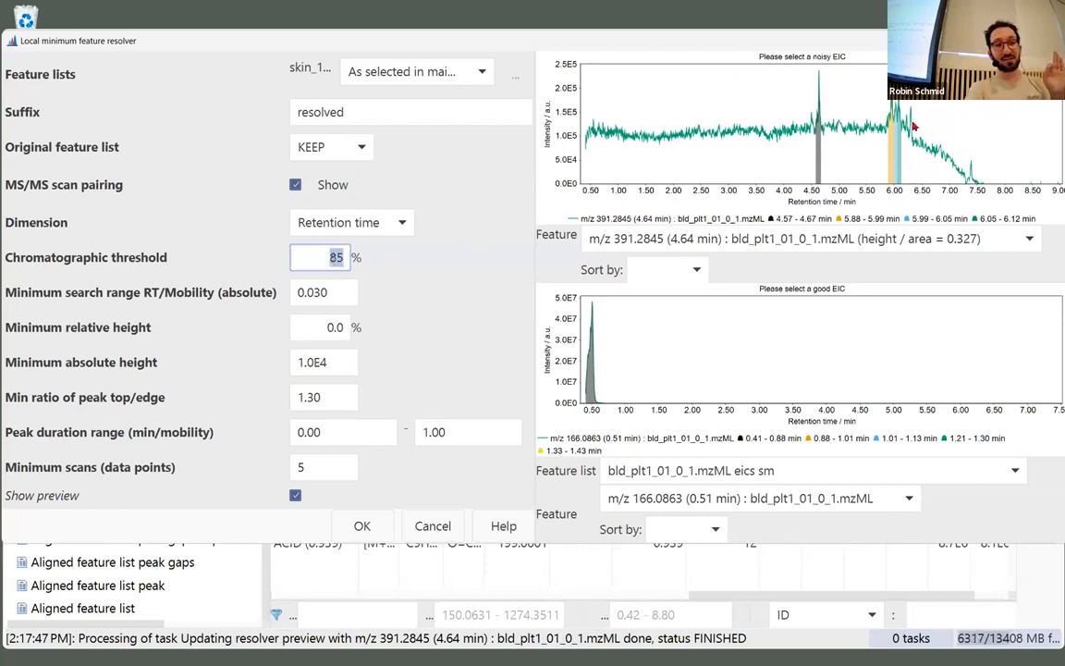
Step: Set the minimum ratio of peak top/edge back to 1
{"action": "left_click", "coordinate": [331, 332]}
{"action": "left_click", "coordinate": [320, 396]}
{"action": "double_click", "coordinate": [321, 397]}
{"action": "type", "text": "1"}
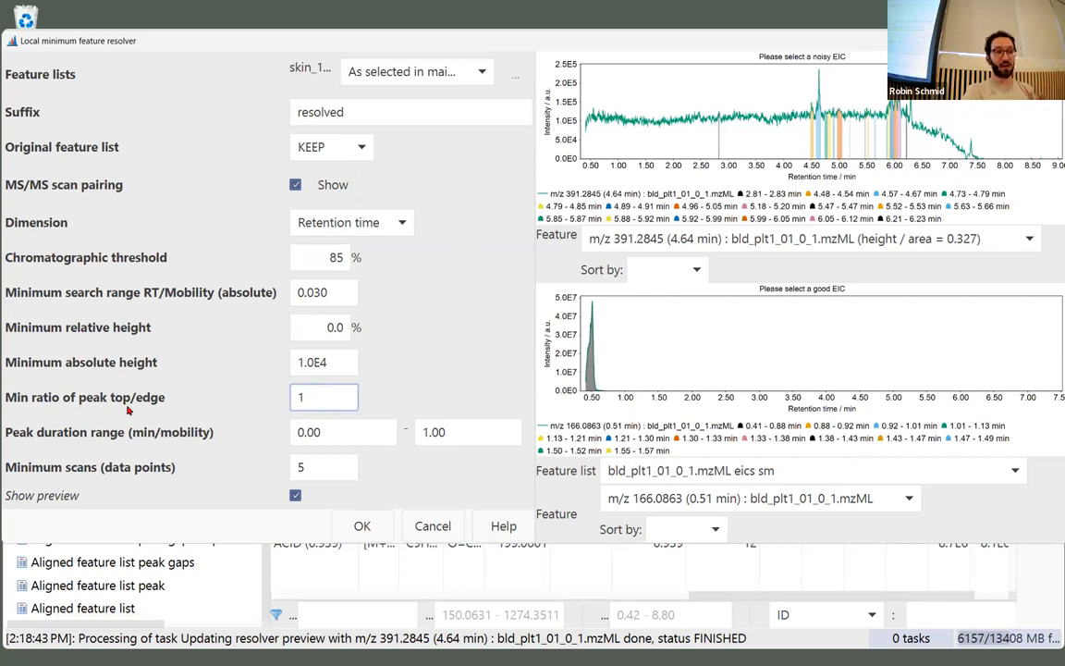
{"action": "left_click_drag", "start_coordinate": [321, 401], "coordinate": [146, 380]}
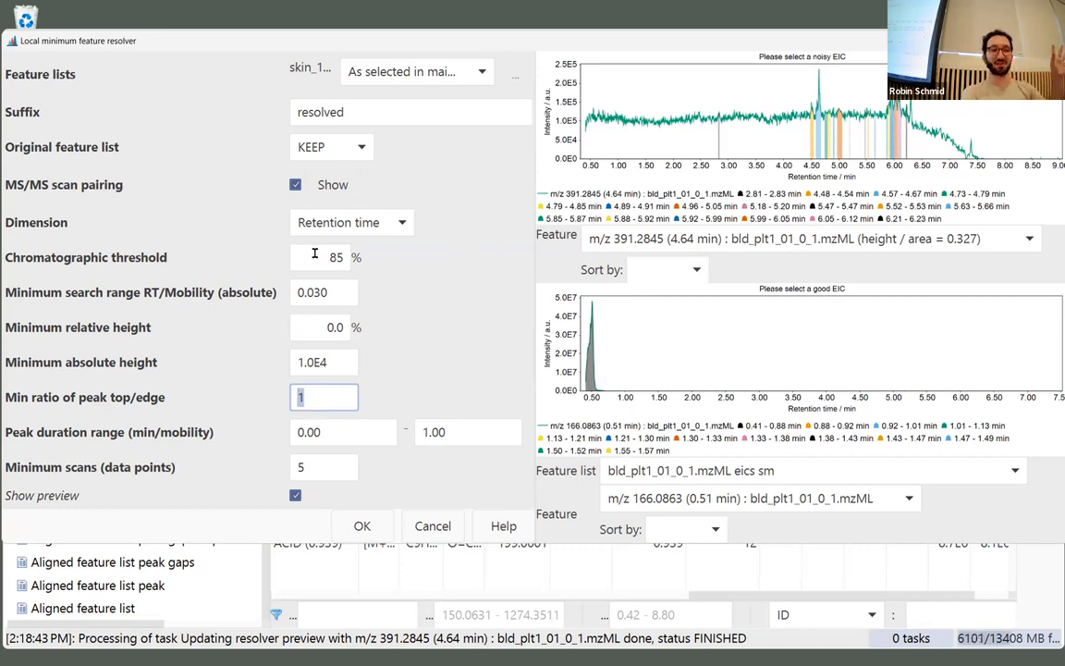
{"action": "left_click_drag", "start_coordinate": [315, 255], "coordinate": [441, 251]}
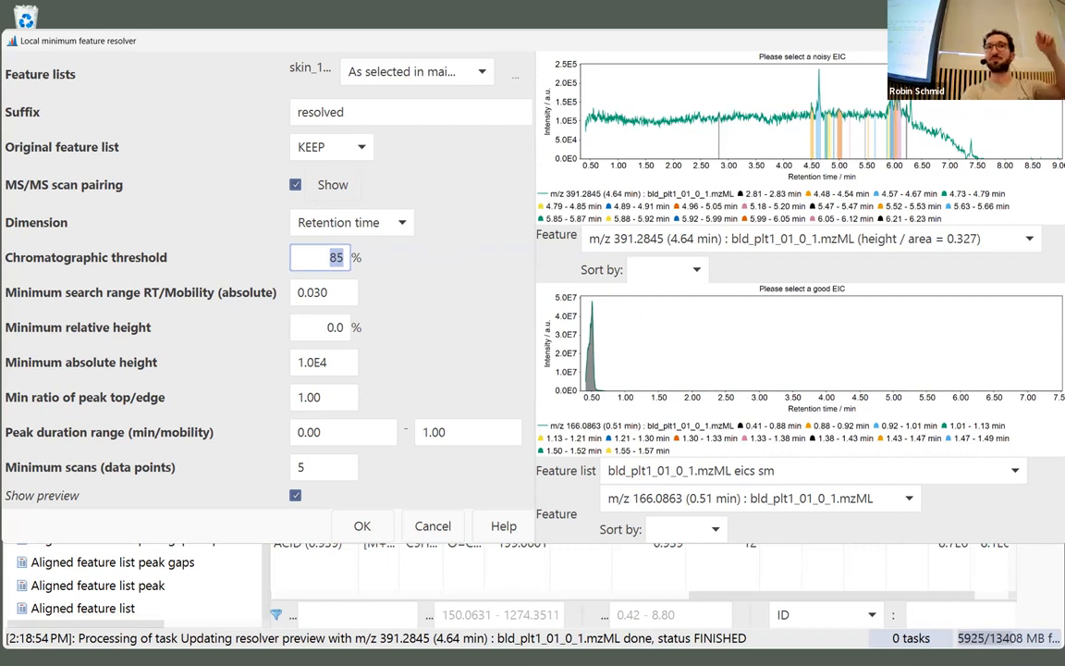
Step: Set the minimum search range RT/Mobility (absolute) to 0.045
{"action": "left_click", "coordinate": [327, 294]}
{"action": "left_click_drag", "start_coordinate": [330, 291], "coordinate": [316, 292]}
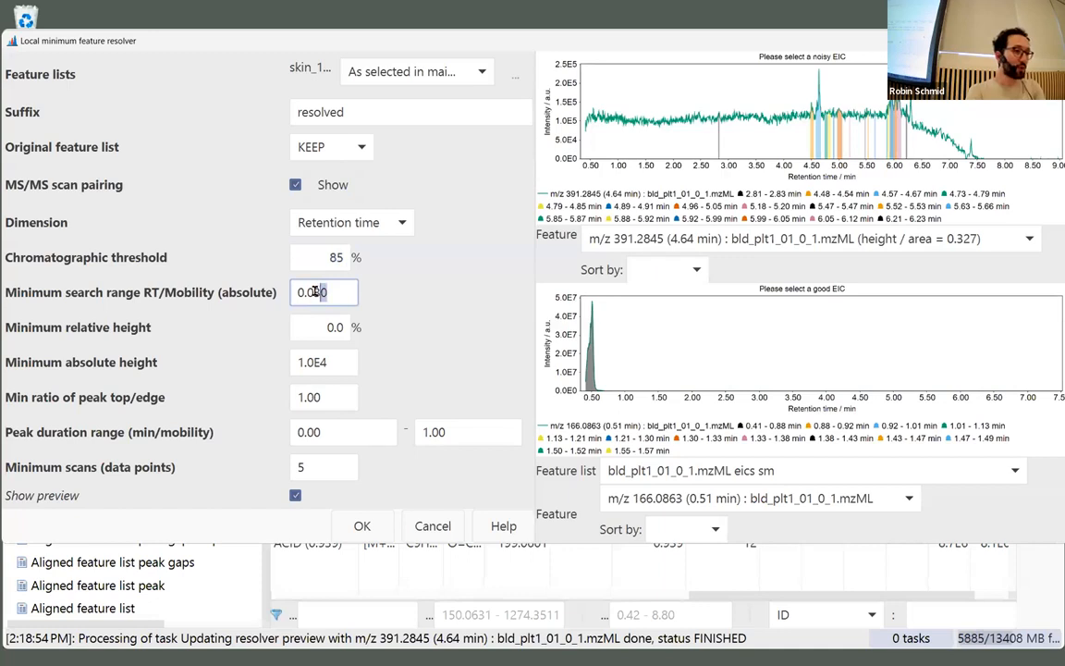
{"action": "type", "text": "45"}
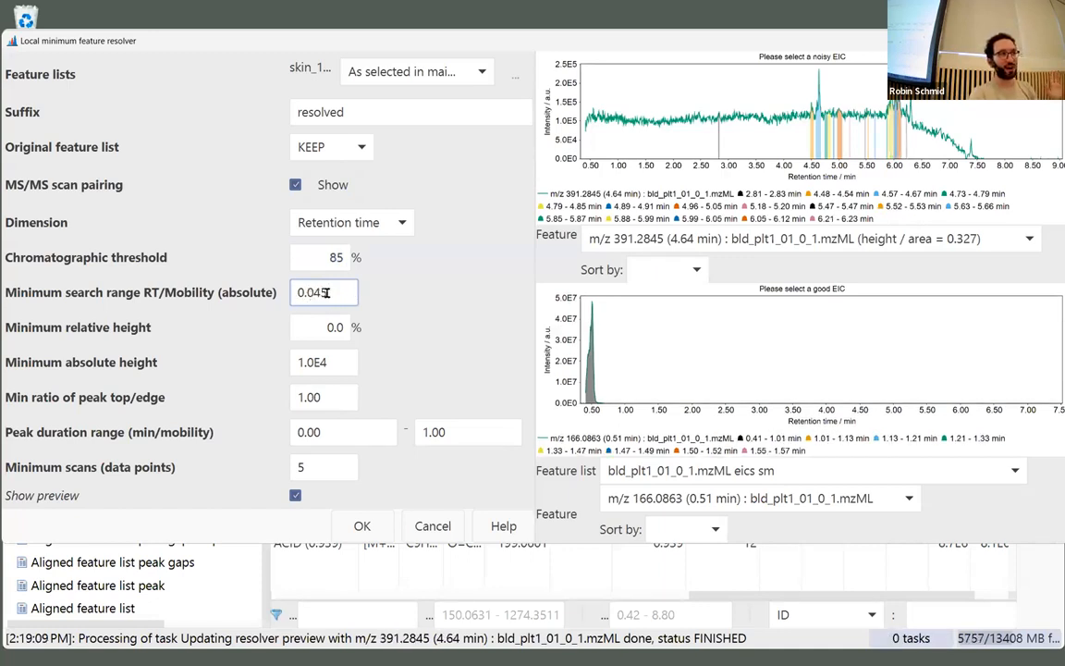
{"action": "left_click", "coordinate": [321, 329]}
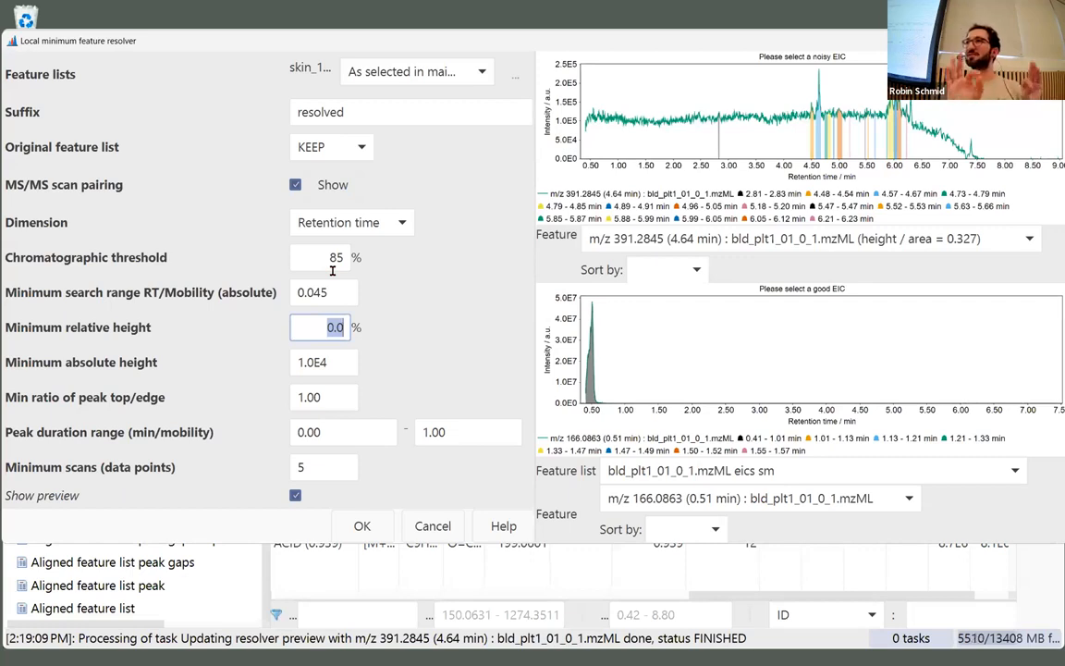
{"action": "left_click", "coordinate": [319, 334]}
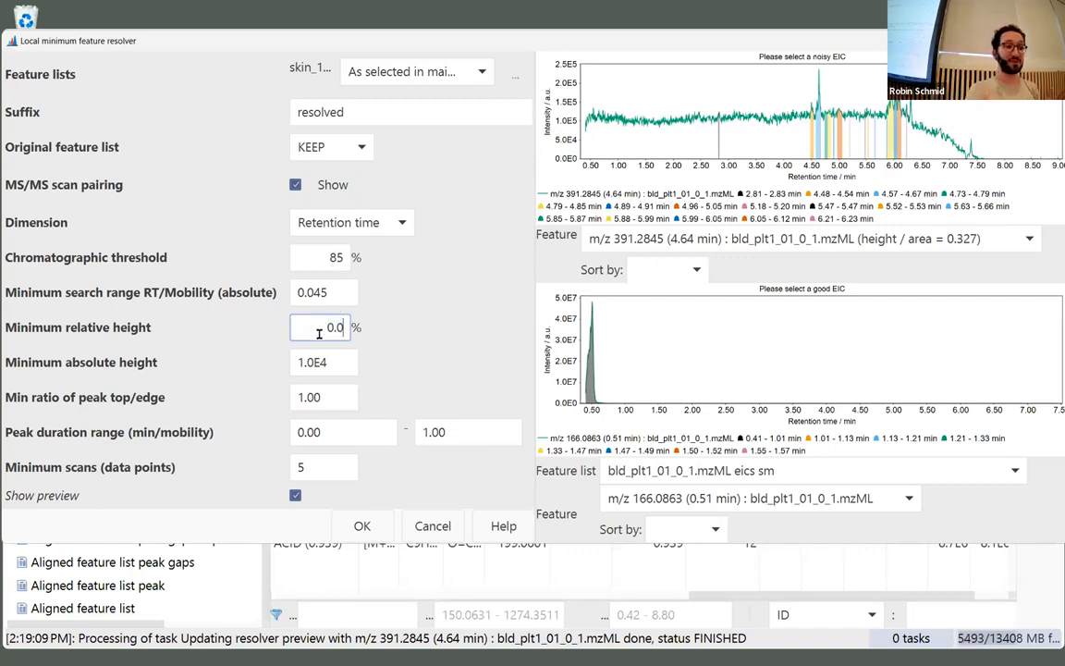
Step: Set the minimum absolute height to 1E5 and the minimum ratio of peak top/edge to 2
{"action": "double_click", "coordinate": [336, 358]}
{"action": "type", "text": "1E5"}
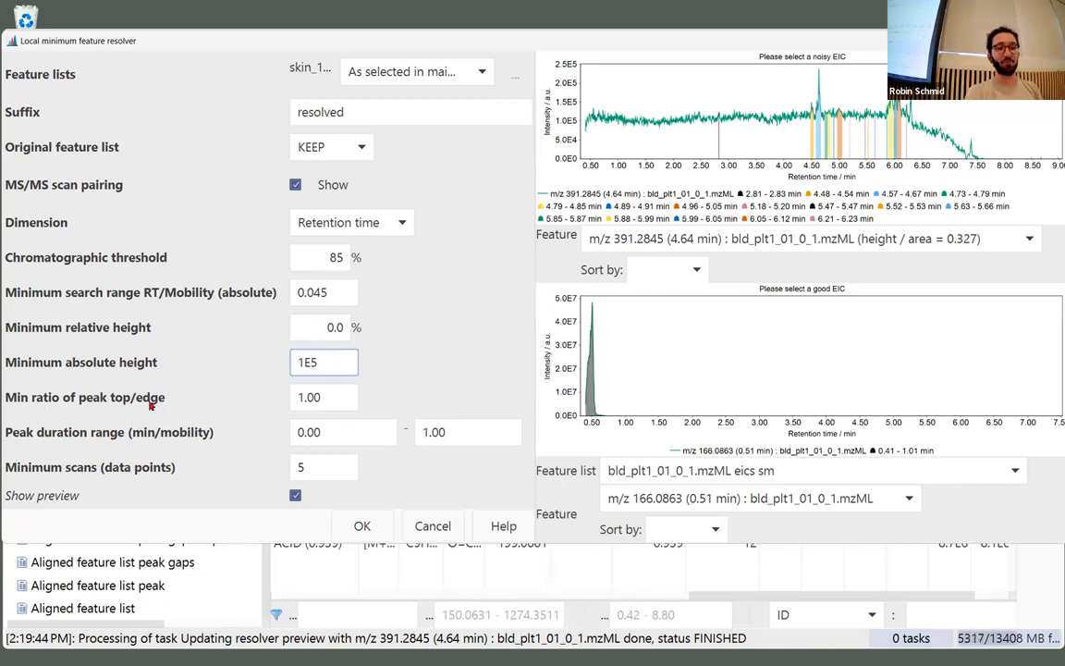
{"action": "left_click", "coordinate": [337, 398]}
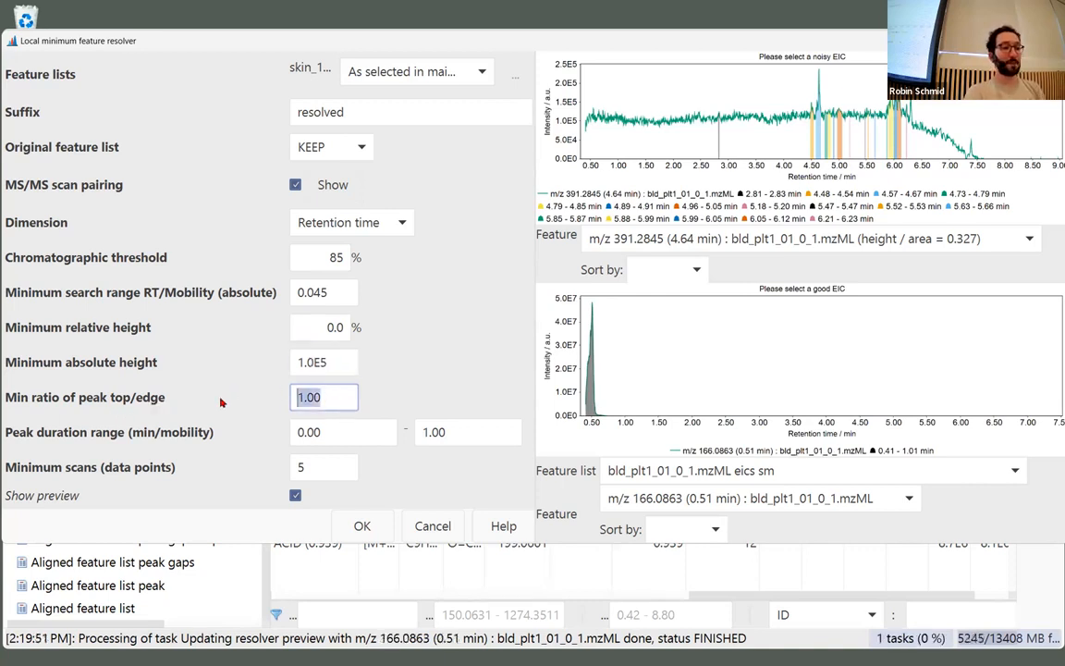
{"action": "type", "text": "2"}
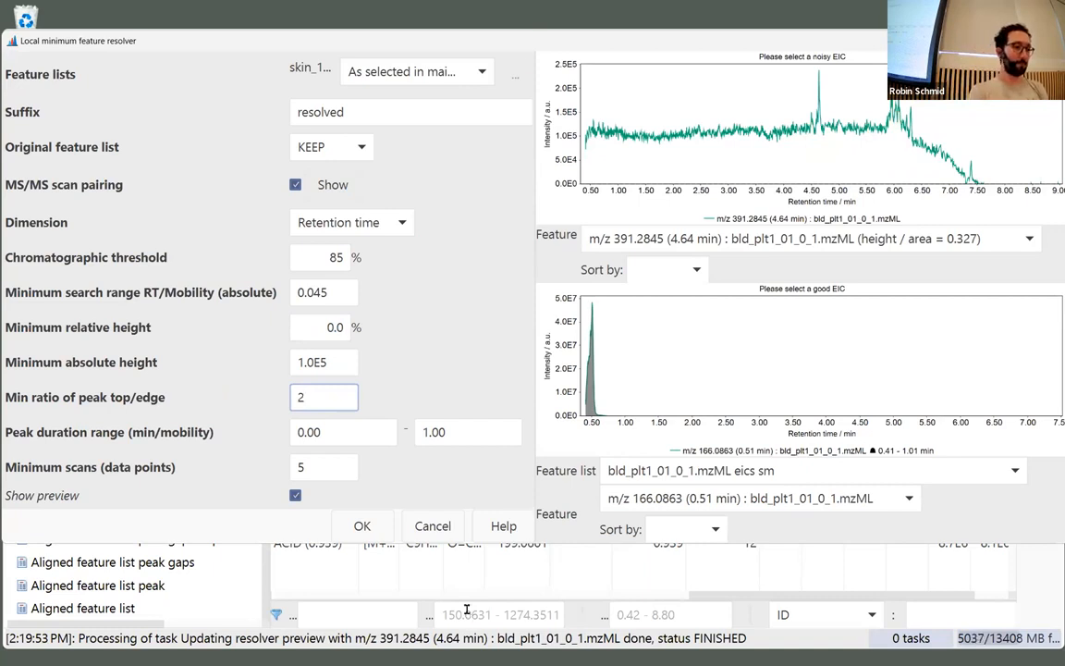
{"action": "left_click", "coordinate": [356, 578]}
{"action": "key", "text": "ctrl+b"}
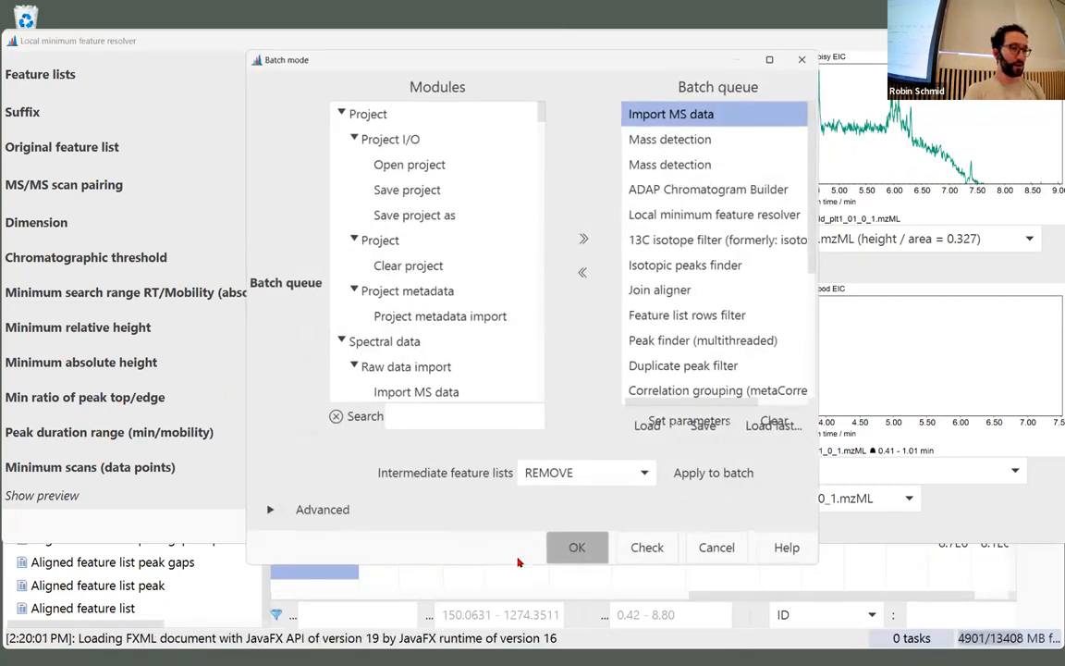
{"action": "left_click", "coordinate": [804, 57]}
Step: Examine the parameters of the Local minimum feature resolver step in the batch queue and close Batch mode without changes
{"action": "left_click_drag", "start_coordinate": [796, 35], "coordinate": [807, 99]}
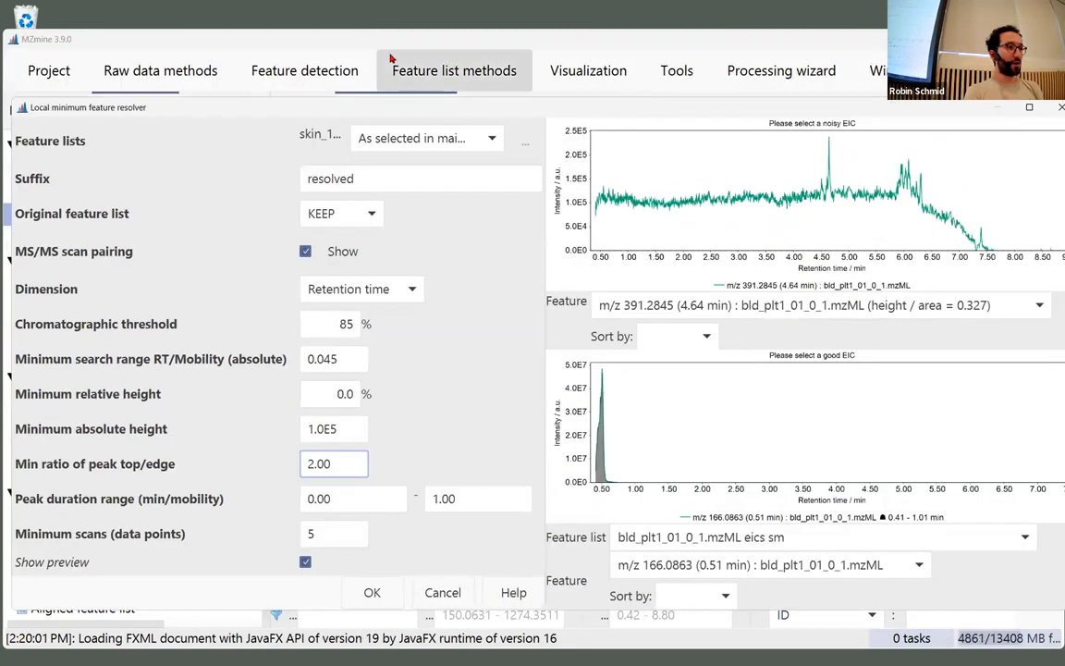
{"action": "left_click", "coordinate": [53, 68]}
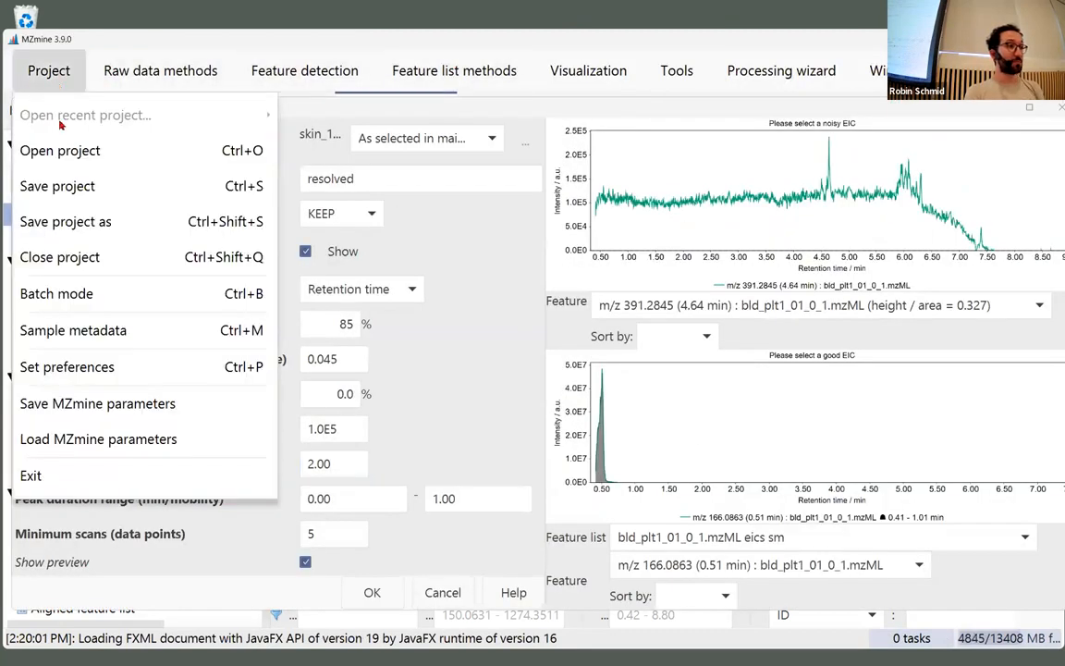
{"action": "left_click", "coordinate": [102, 293]}
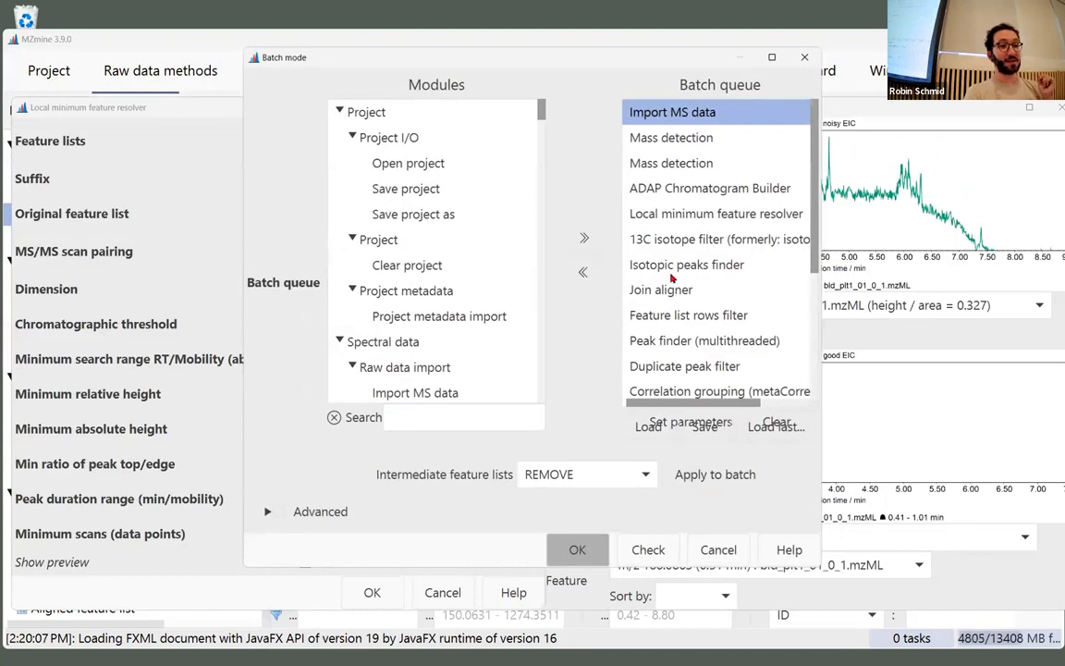
{"action": "left_click", "coordinate": [700, 214]}
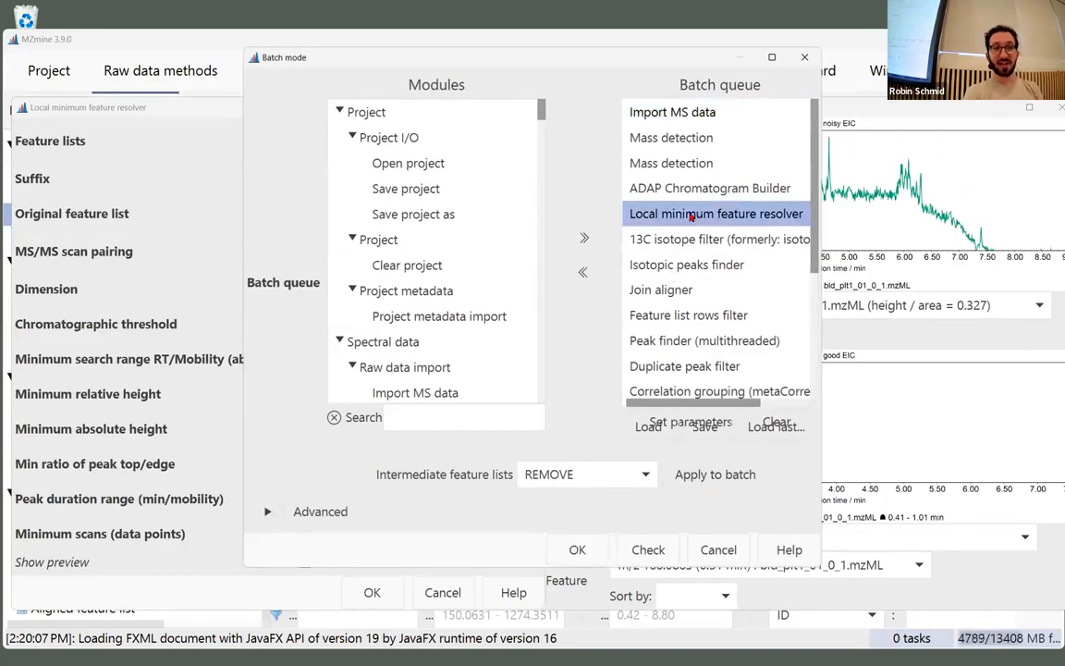
{"action": "double_click", "coordinate": [691, 215]}
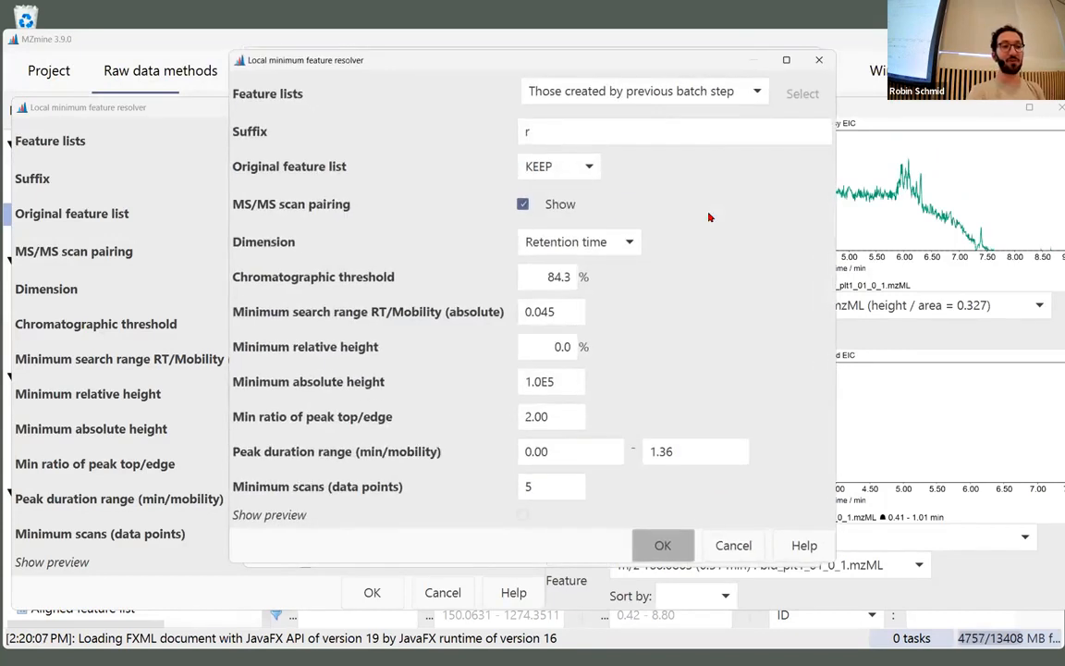
{"action": "left_click_drag", "start_coordinate": [539, 285], "coordinate": [625, 284]}
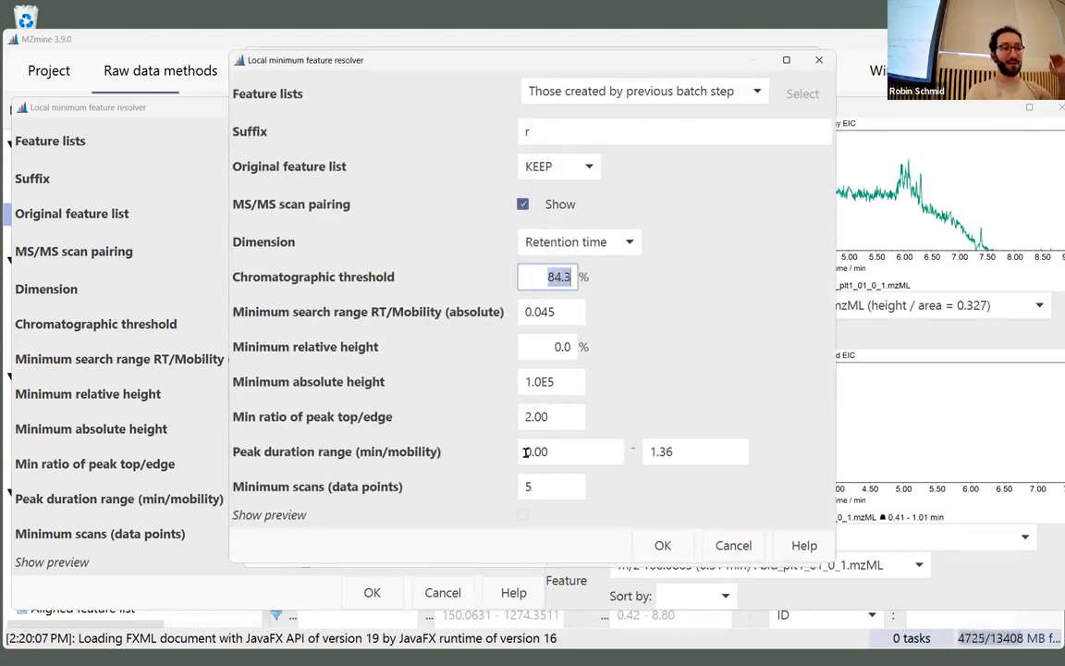
{"action": "left_click", "coordinate": [561, 381]}
{"action": "key", "text": "Tab"}
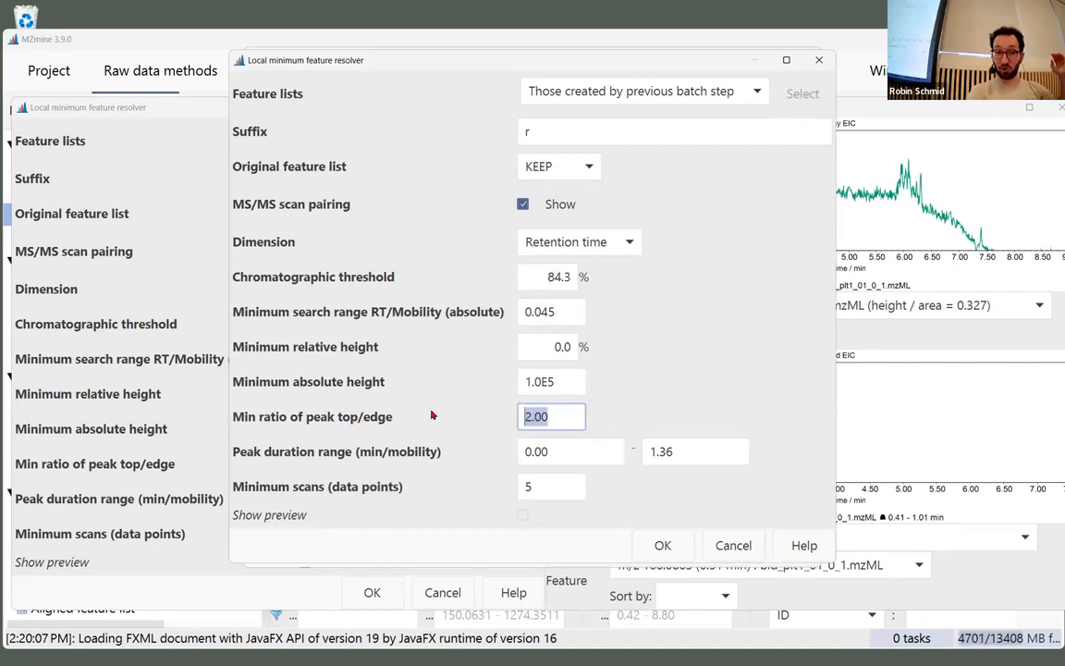
{"action": "left_click", "coordinate": [742, 545]}
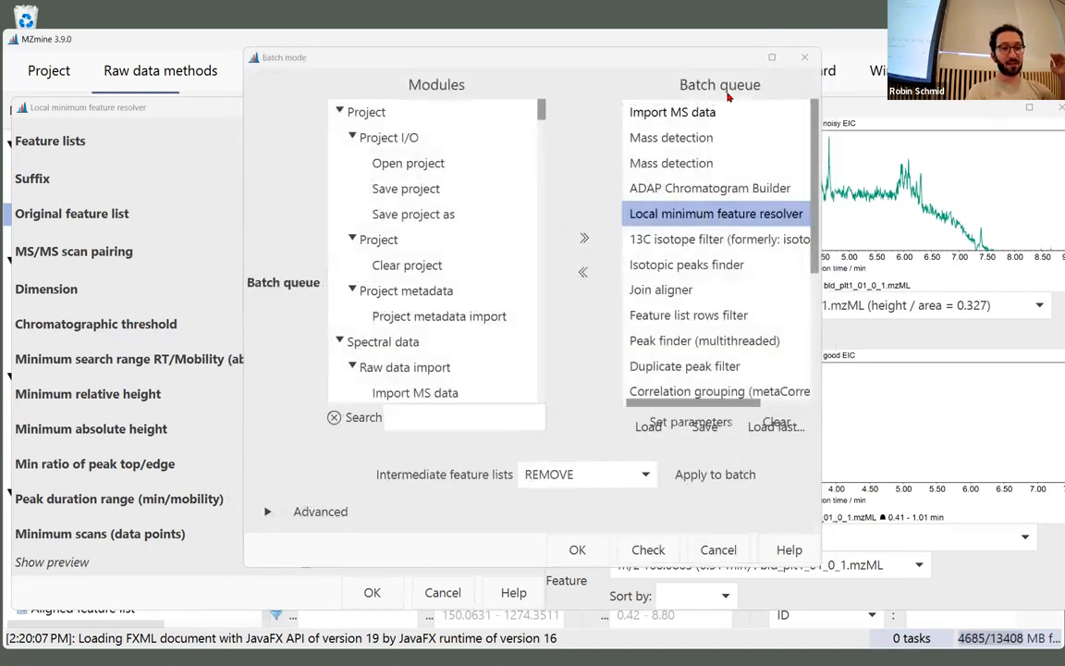
{"action": "left_click", "coordinate": [803, 58]}
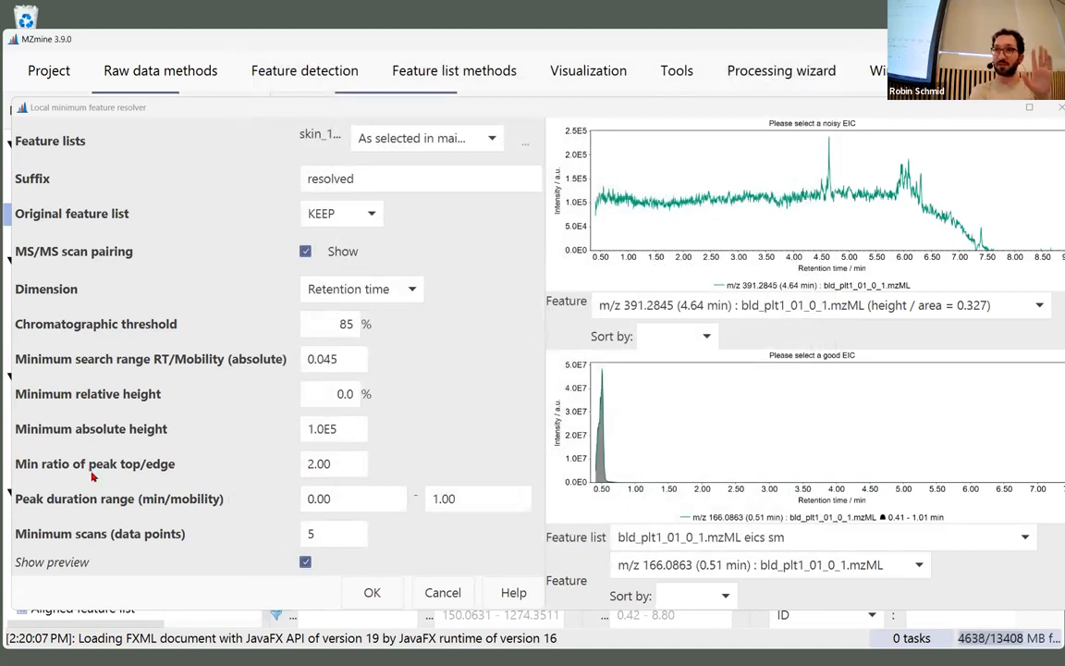
{"action": "double_click", "coordinate": [316, 464]}
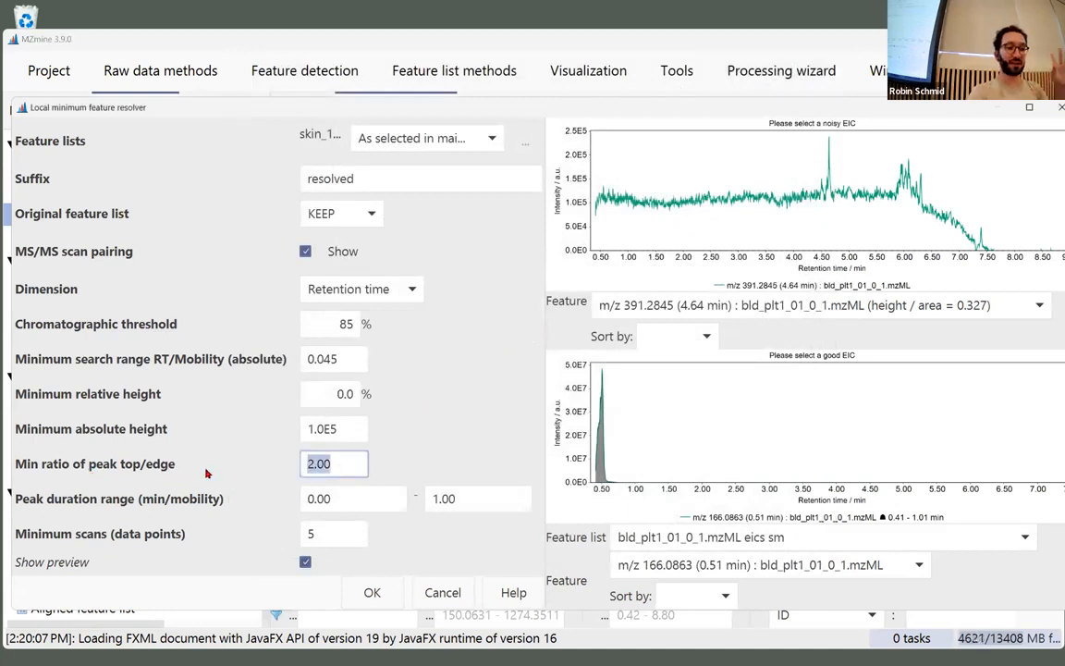
{"action": "left_click", "coordinate": [357, 500]}
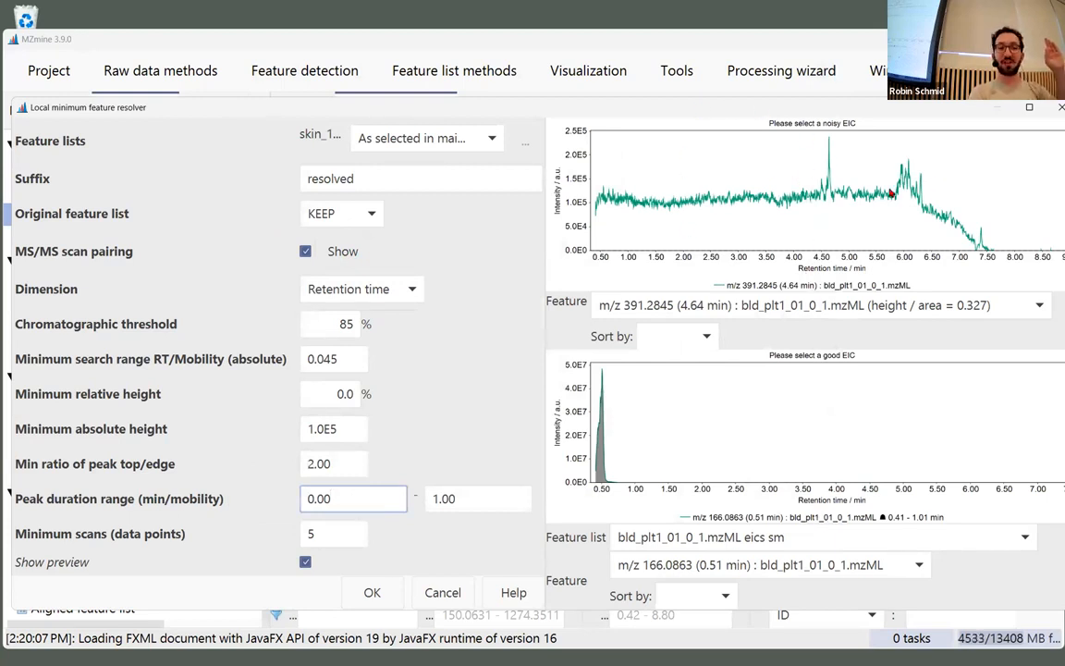
Step: Sort the features of the good EIC preview by Area and make the resolver dialog taller
{"action": "left_click", "coordinate": [745, 565]}
{"action": "left_click", "coordinate": [737, 565]}
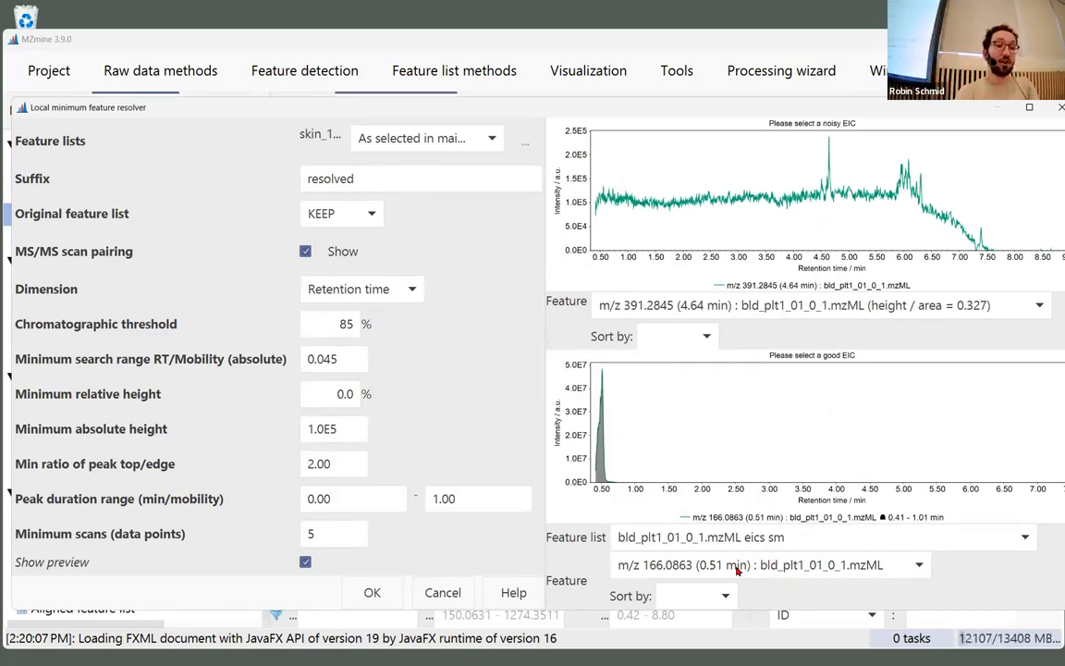
{"action": "left_click", "coordinate": [737, 571]}
{"action": "left_click", "coordinate": [726, 595]}
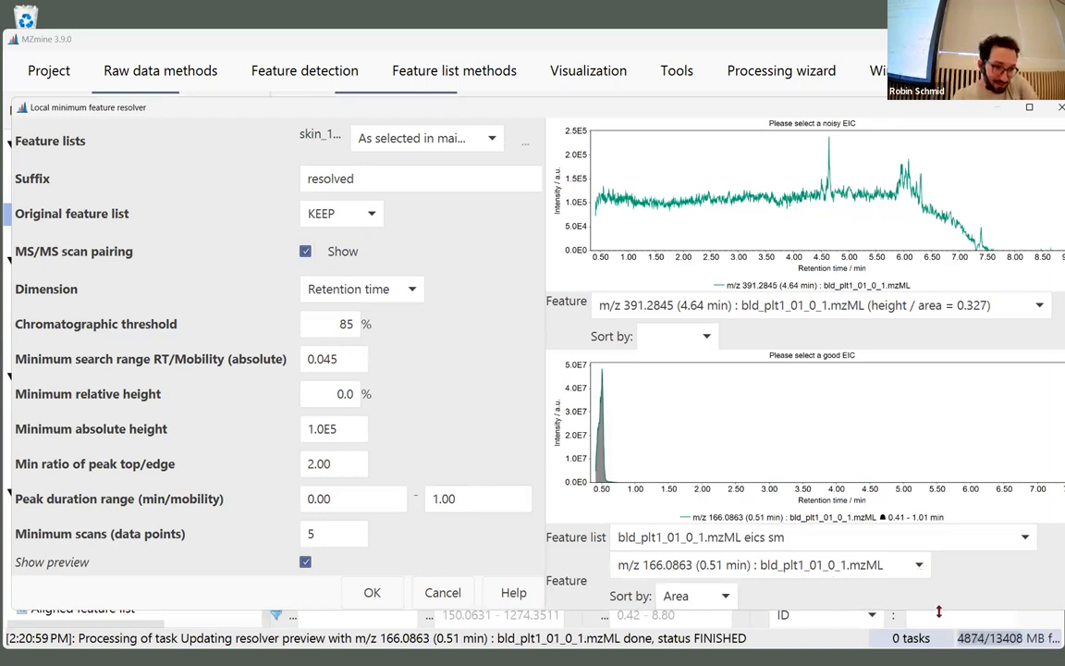
{"action": "left_click_drag", "start_coordinate": [938, 611], "coordinate": [929, 645]}
Step: Browse the area-sorted good EIC features and preview m/z 293.0980 (0.41 min)
{"action": "left_click", "coordinate": [918, 601]}
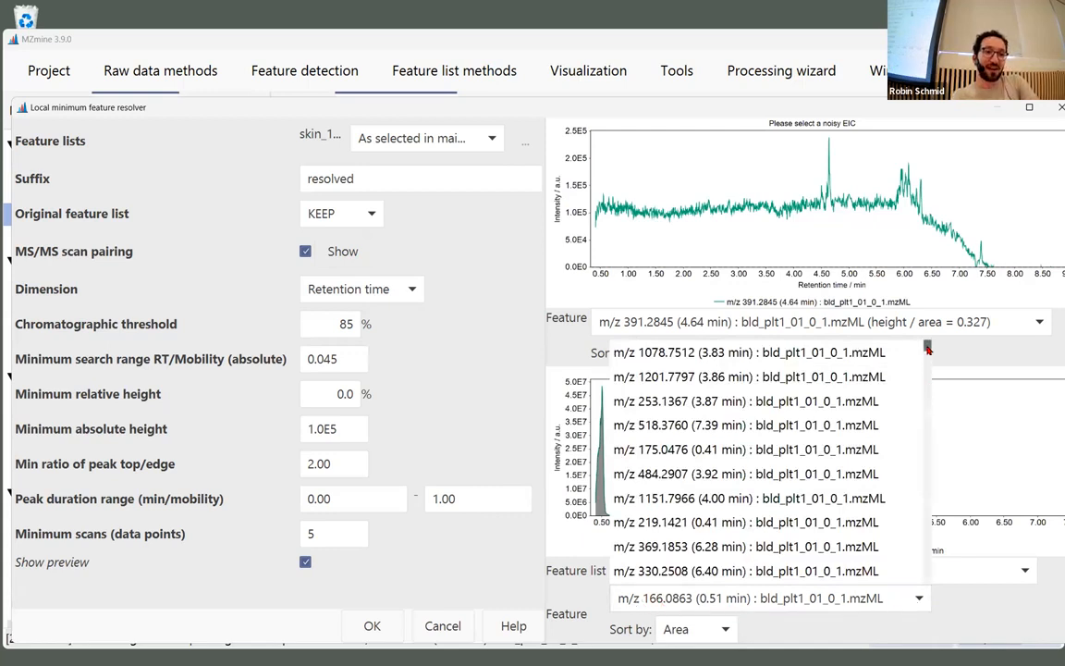
{"action": "scroll", "coordinate": [927, 465], "scroll_direction": "down", "scroll_amount": 5}
{"action": "scroll", "coordinate": [927, 465], "scroll_direction": "up", "scroll_amount": 5}
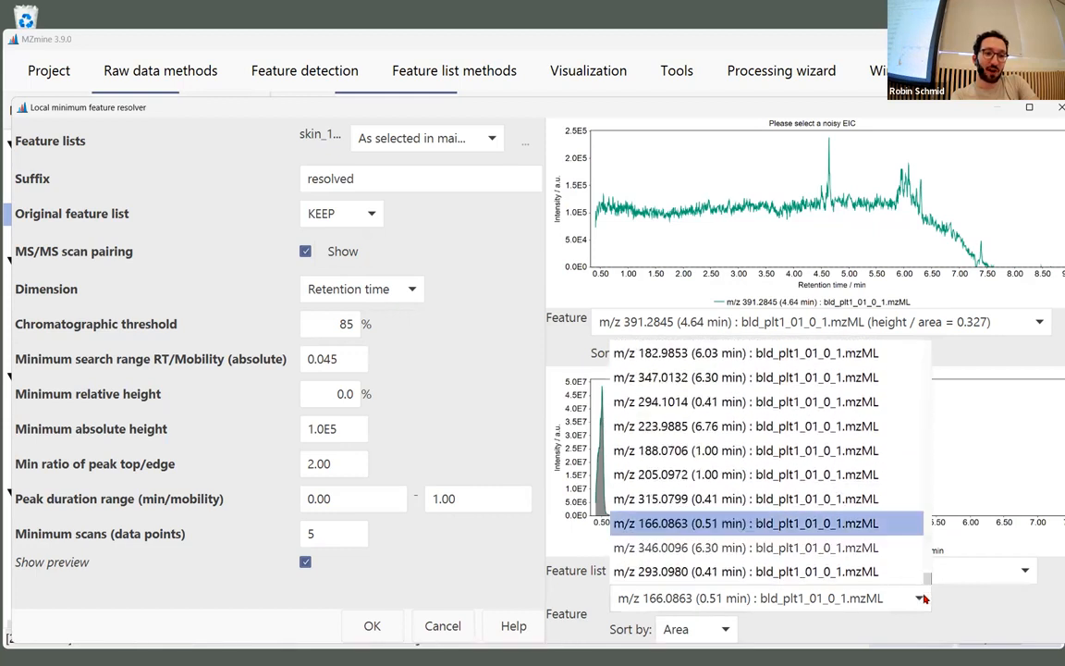
{"action": "left_click", "coordinate": [875, 571]}
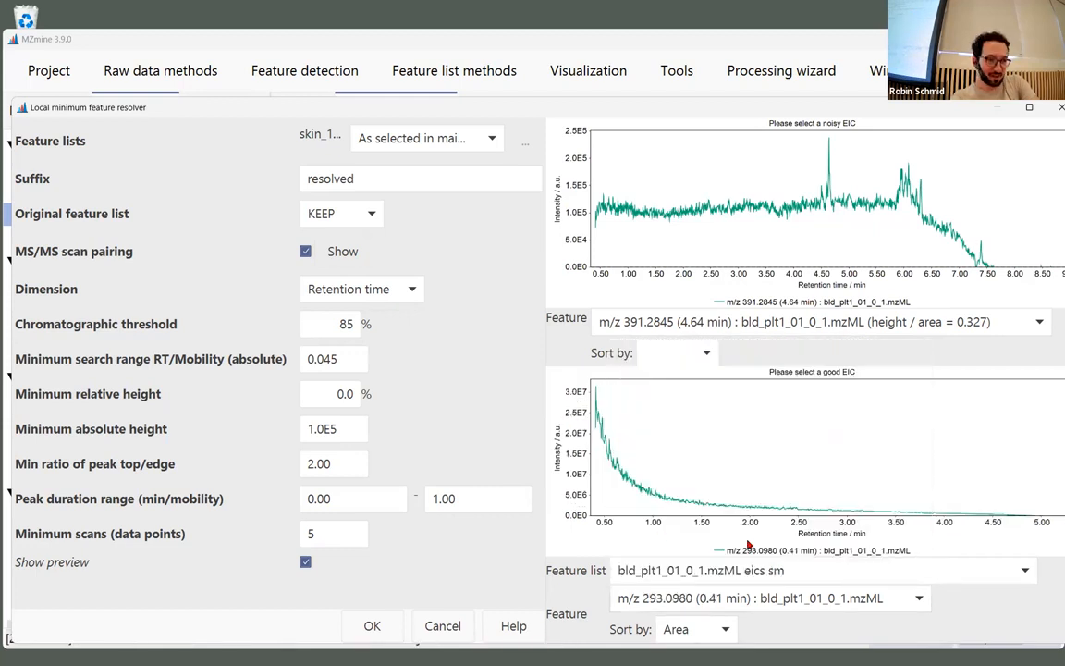
Step: Preview m/z 166.0863 (0.51 min) and other large-area features as the good EIC, ending on m/z 188.0706 (1.00 min)
{"action": "left_click", "coordinate": [900, 601]}
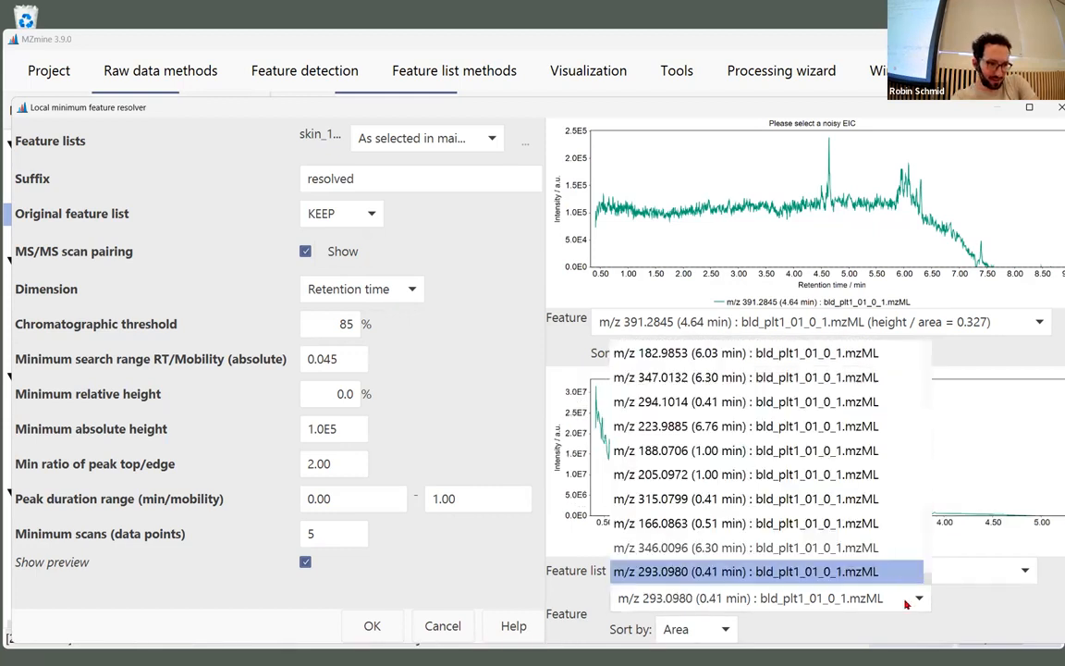
{"action": "left_click", "coordinate": [833, 557]}
{"action": "left_click", "coordinate": [910, 599]}
{"action": "left_click", "coordinate": [730, 457]}
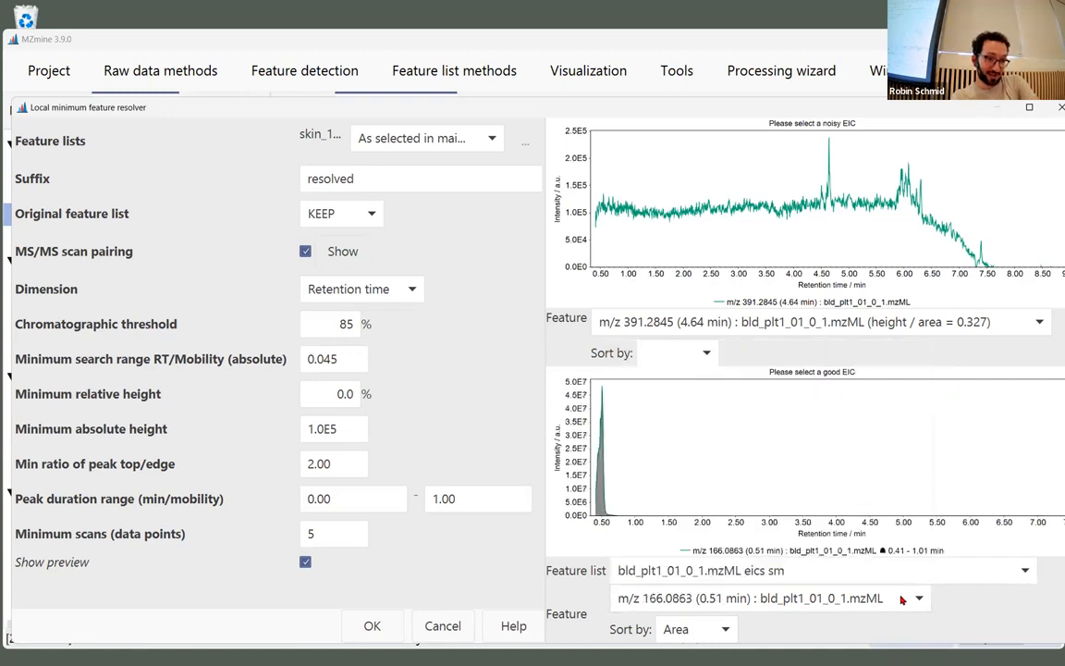
{"action": "left_click", "coordinate": [904, 603]}
{"action": "left_click", "coordinate": [864, 472]}
{"action": "left_click", "coordinate": [846, 599]}
{"action": "left_click", "coordinate": [841, 451]}
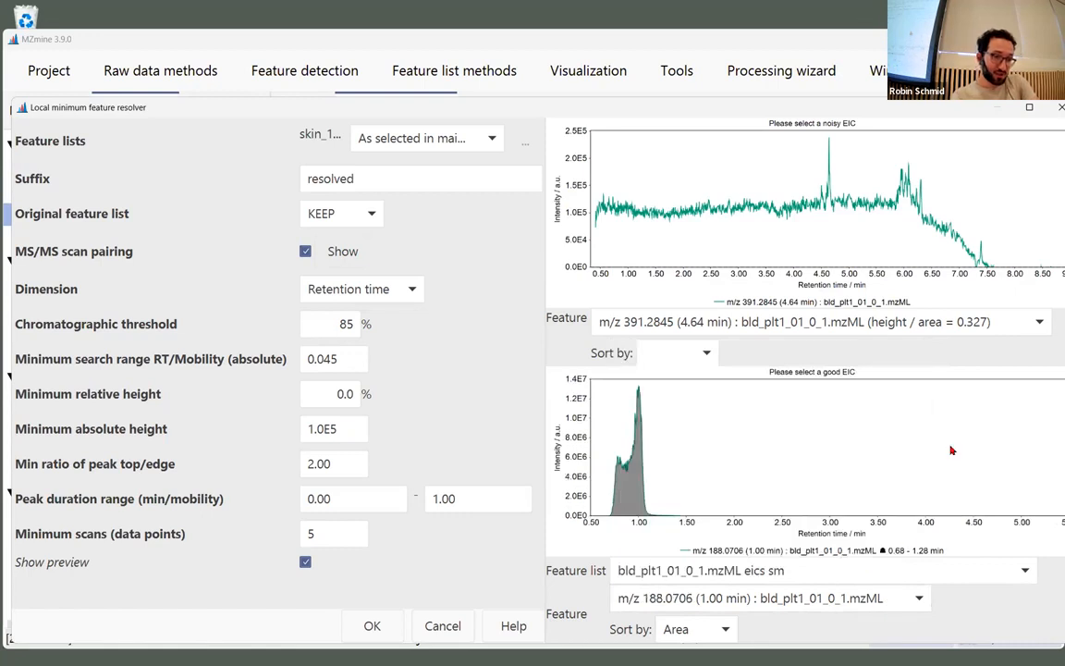
{"action": "left_click", "coordinate": [906, 599]}
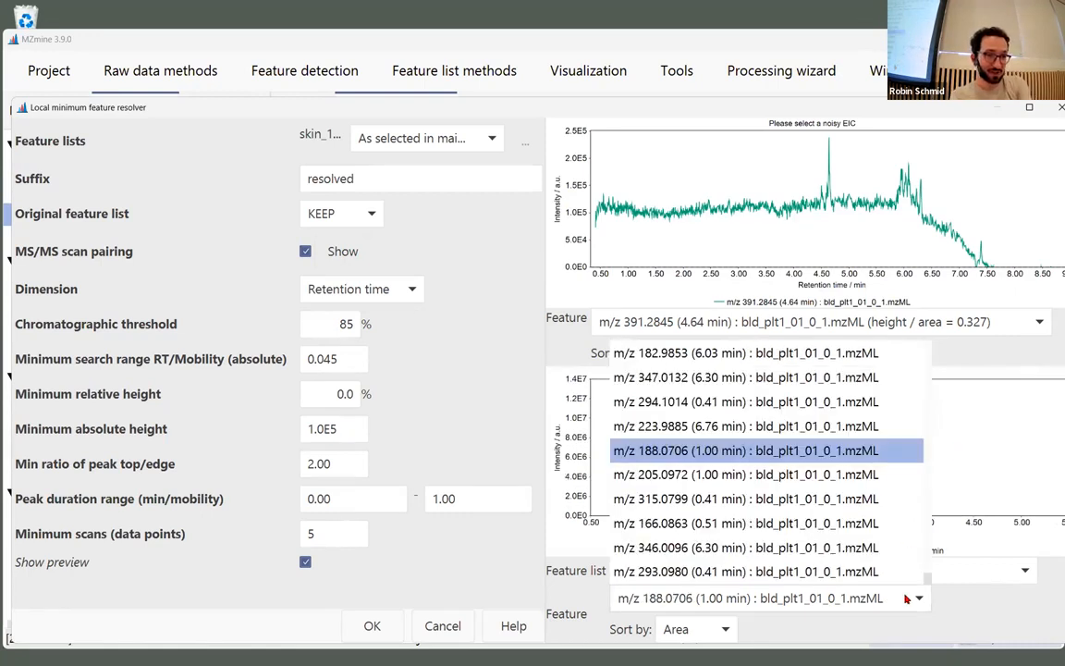
{"action": "left_click", "coordinate": [907, 599]}
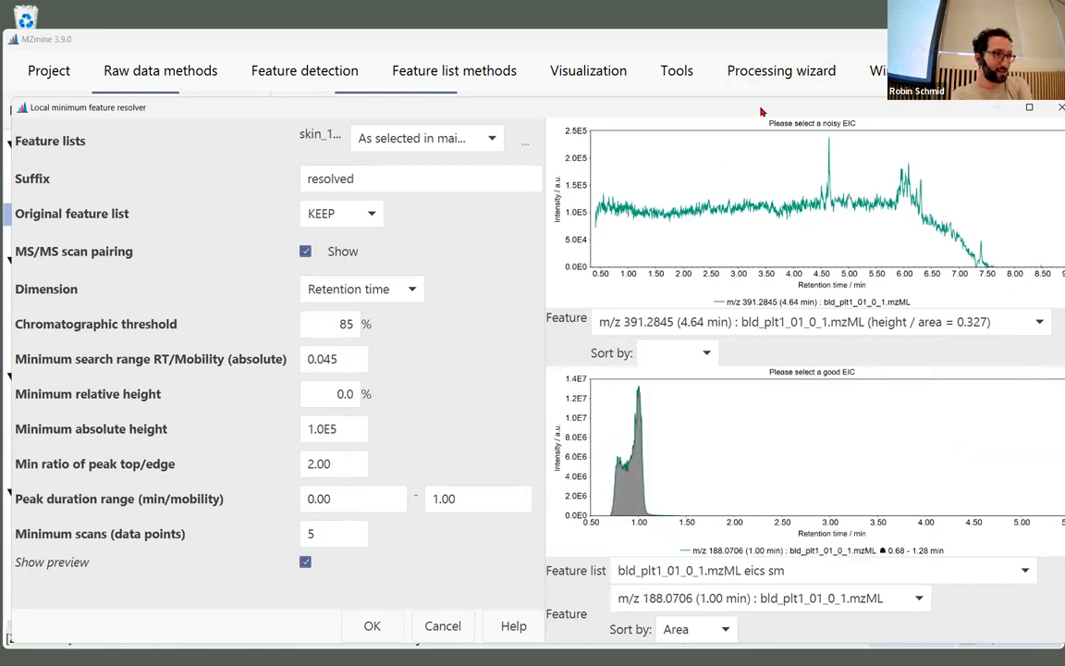
Step: Move the resolver dialog up, shorten it, and preview m/z 286.1438 (4.60 min) as the good EIC
{"action": "left_click_drag", "start_coordinate": [762, 111], "coordinate": [750, 41]}
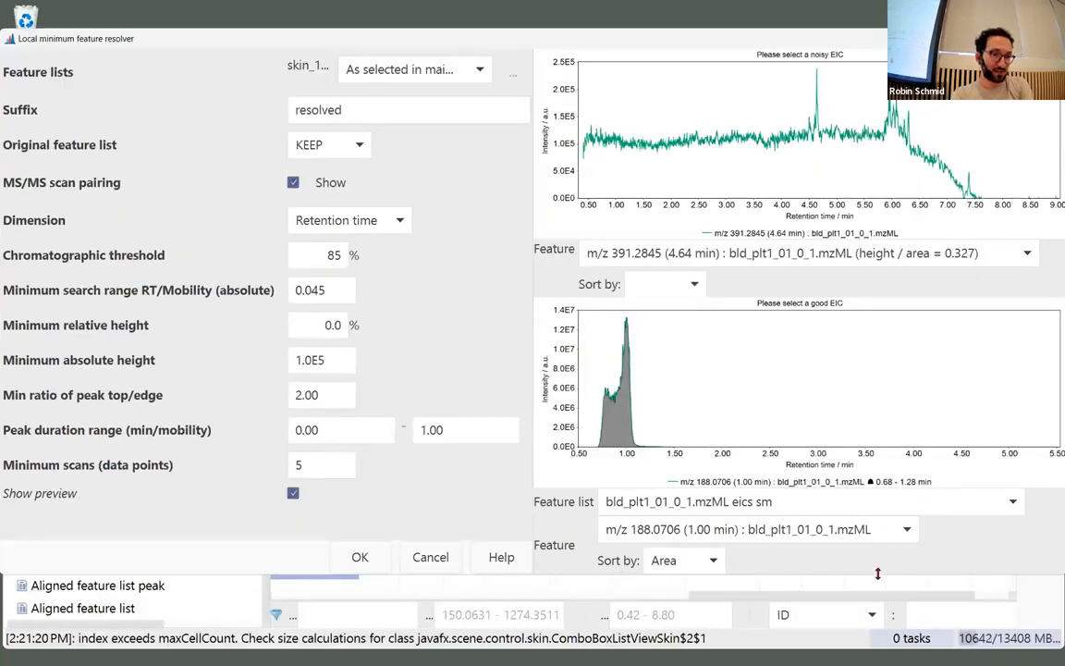
{"action": "left_click_drag", "start_coordinate": [876, 574], "coordinate": [876, 442]}
{"action": "left_click", "coordinate": [885, 411]}
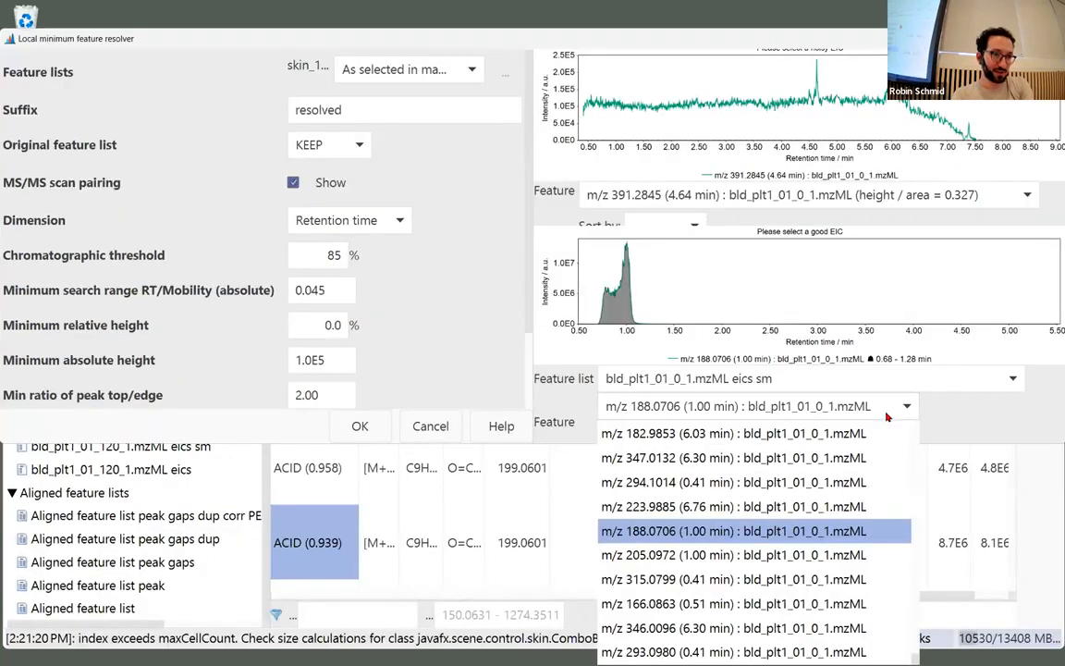
{"action": "key", "text": "Up"}
{"action": "key", "text": "Up"}
{"action": "key", "text": "Up"}
{"action": "key", "text": "Up"}
{"action": "key", "text": "Up"}
{"action": "key", "text": "Up"}
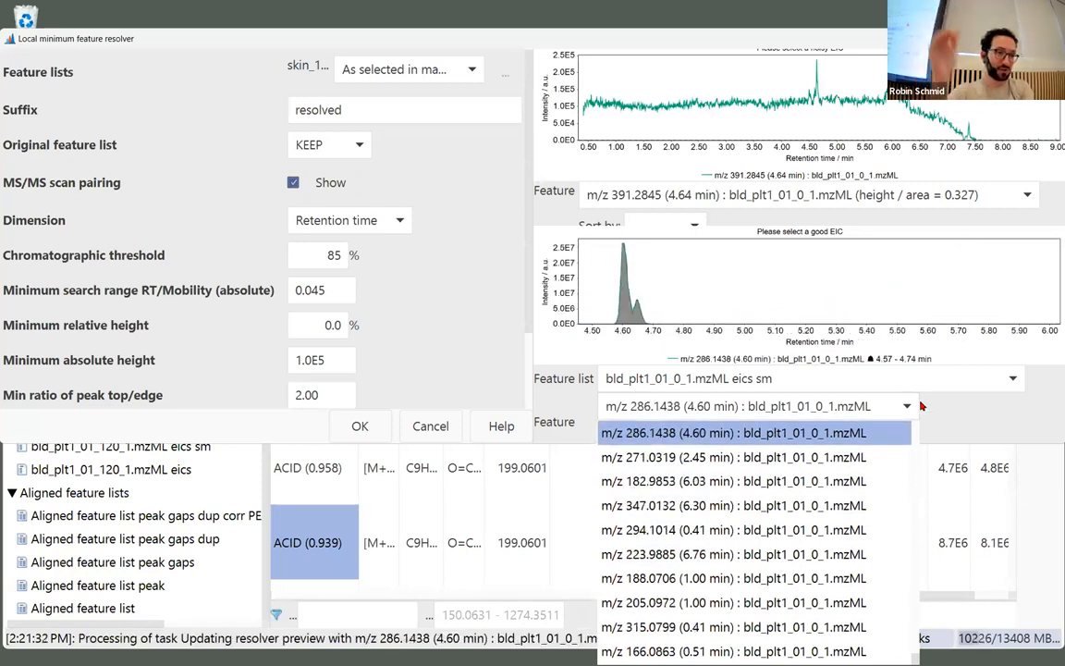
{"action": "left_click", "coordinate": [817, 435]}
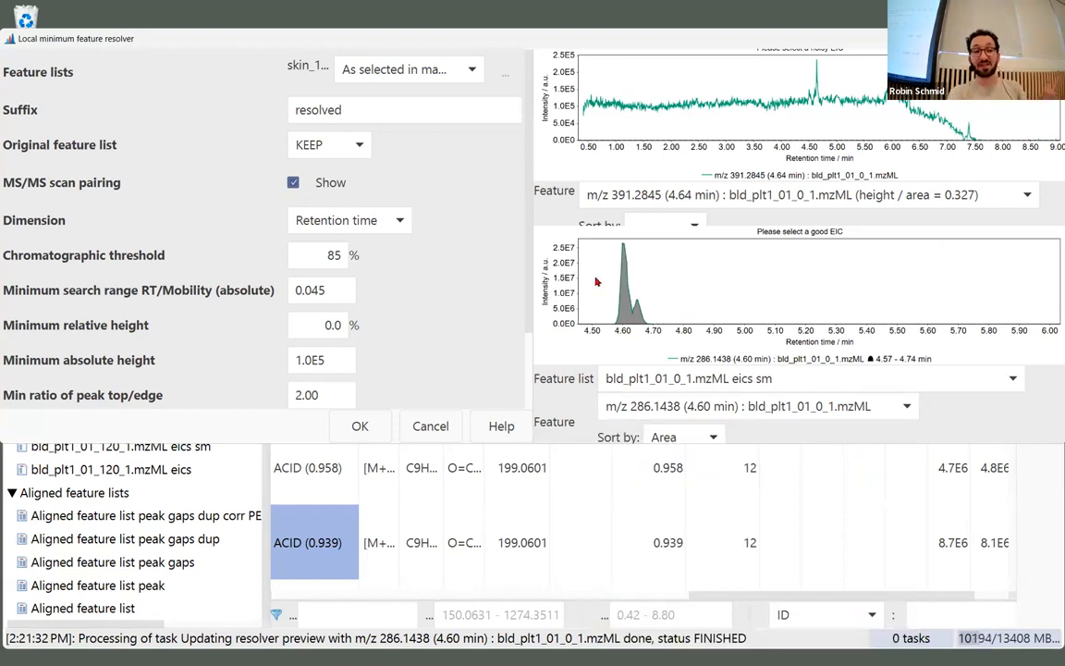
Step: Zoom the good EIC chart in on the double peak between about 4.56 and 4.75 min, enlarging the smaller peak
{"action": "left_click_drag", "start_coordinate": [599, 276], "coordinate": [663, 338]}
{"action": "left_click_drag", "start_coordinate": [776, 335], "coordinate": [697, 334]}
{"action": "double_click", "coordinate": [566, 276]}
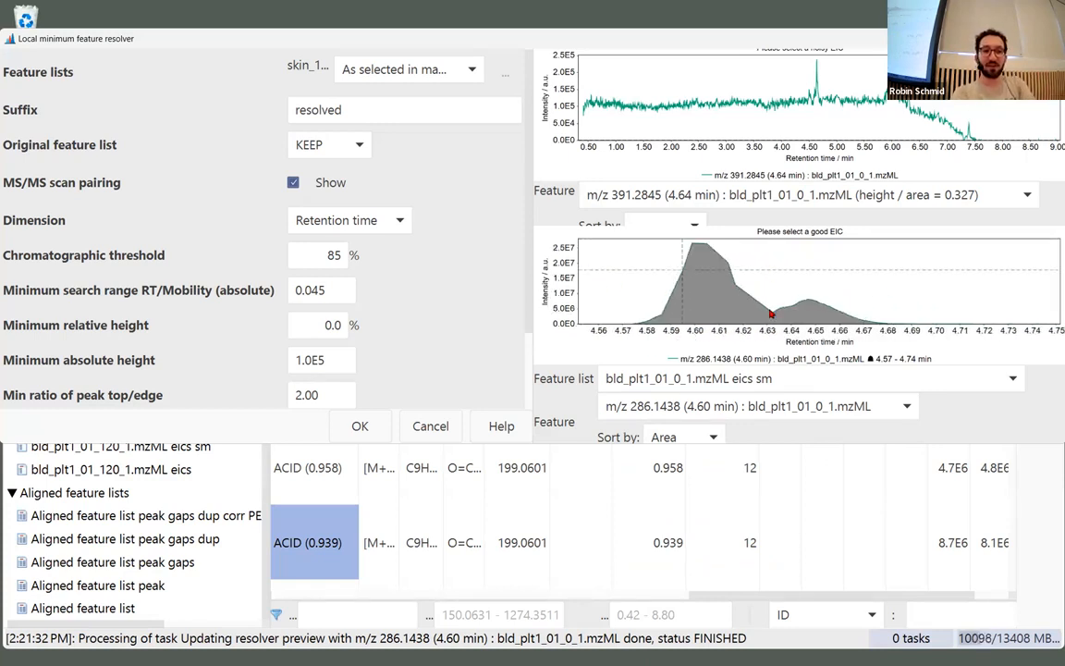
{"action": "left_click_drag", "start_coordinate": [563, 297], "coordinate": [558, 274]}
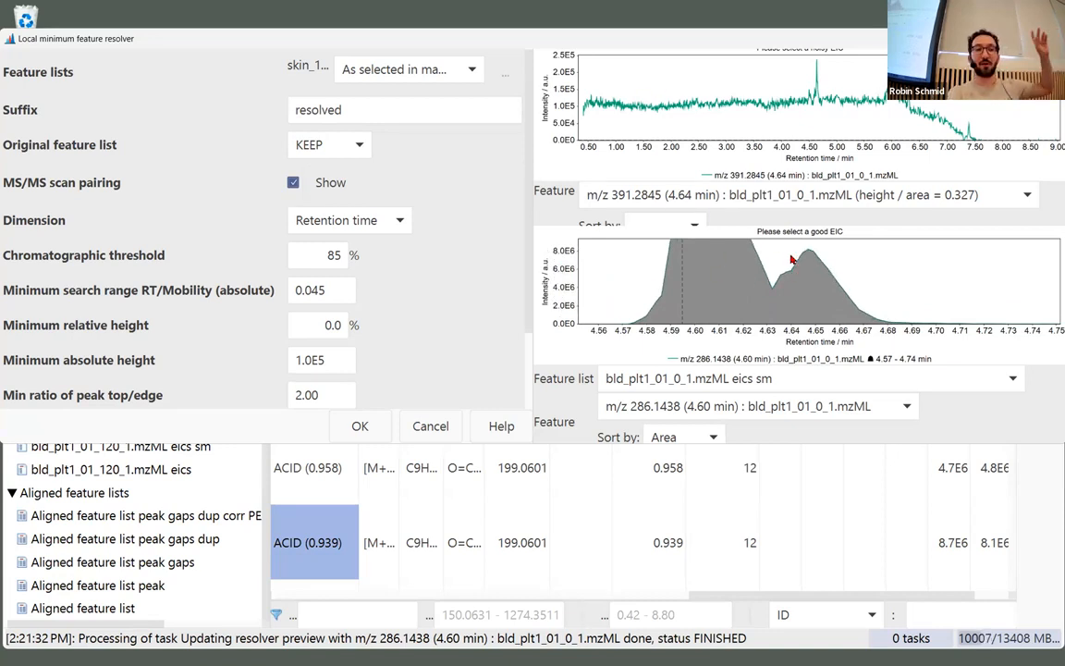
Step: Set the minimum search range RT/Mobility (absolute) to 0.03
{"action": "double_click", "coordinate": [329, 255]}
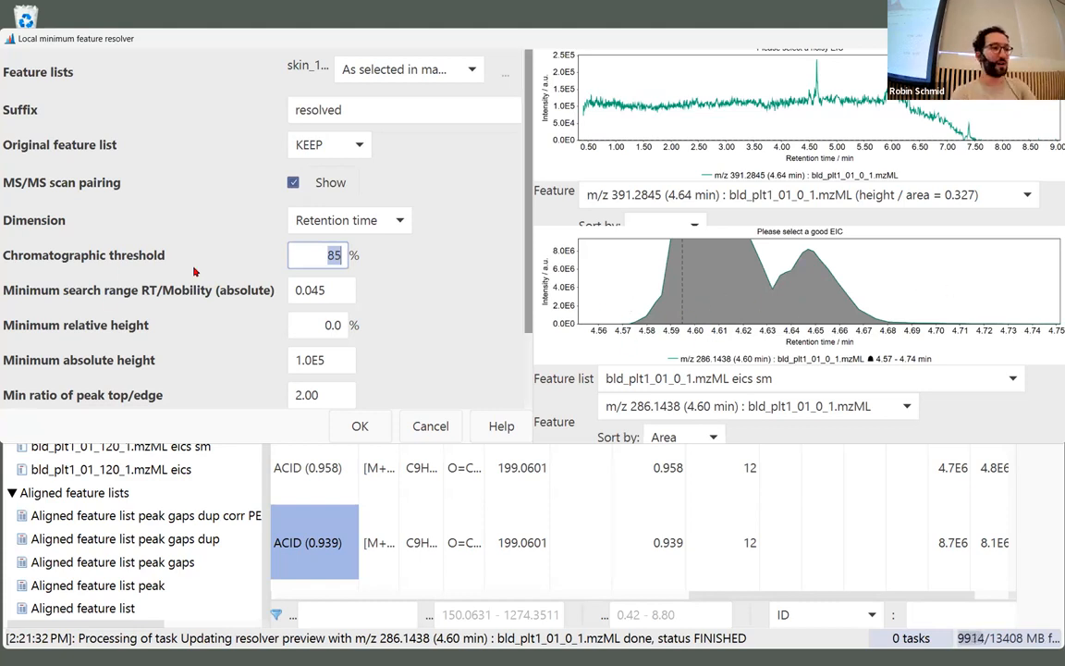
{"action": "key", "text": "Tab"}
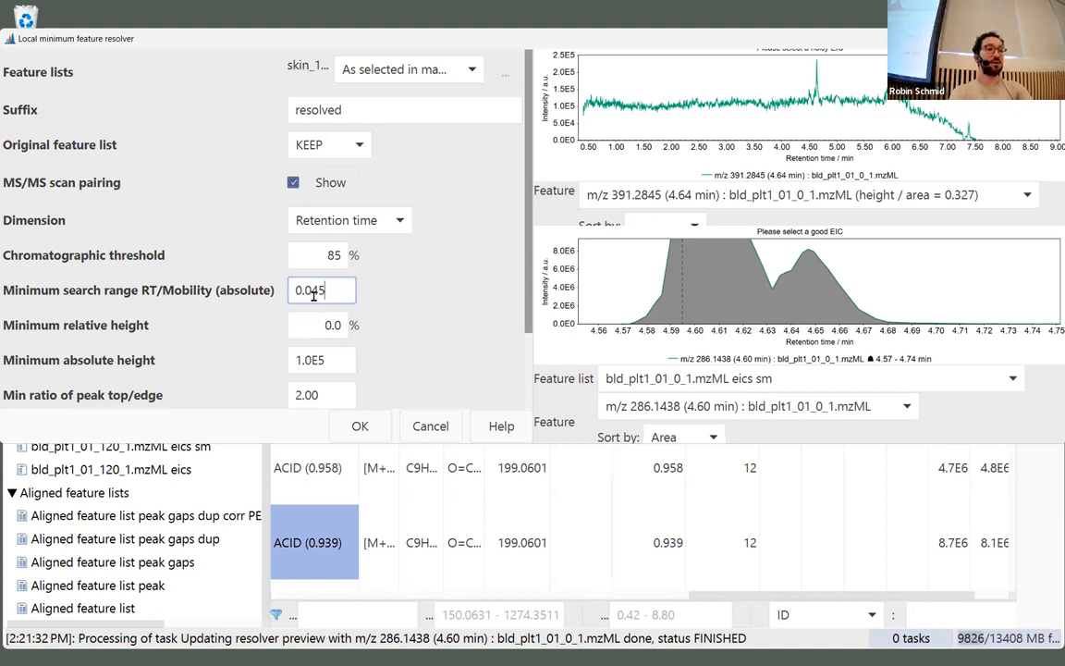
{"action": "key", "text": "BackSpace"}
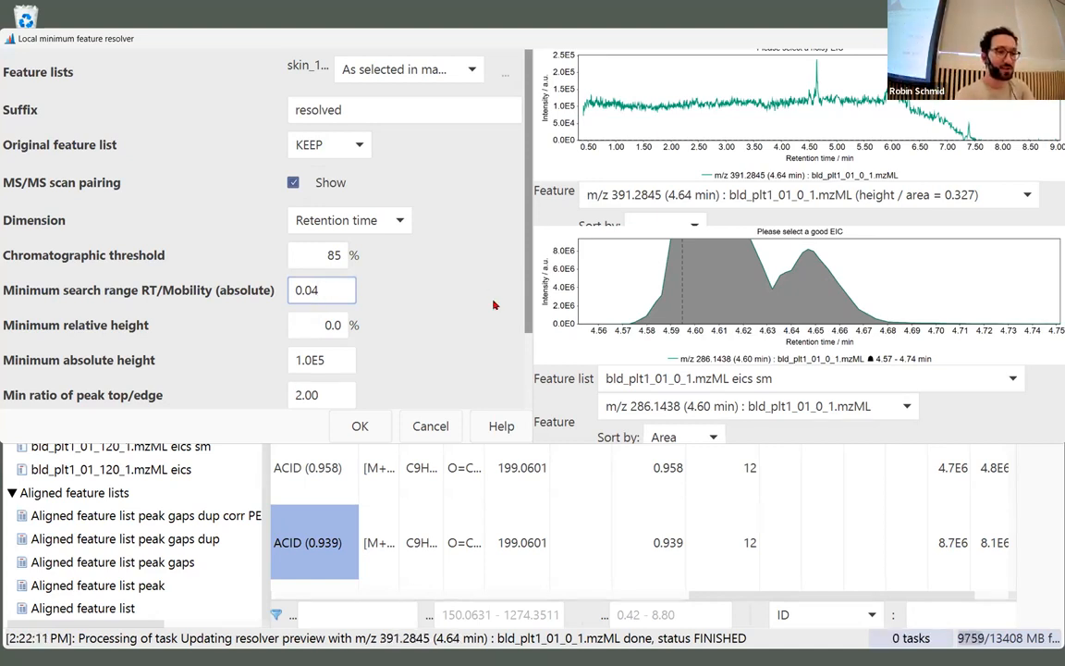
{"action": "key", "text": "BackSpace"}
{"action": "type", "text": "3"}
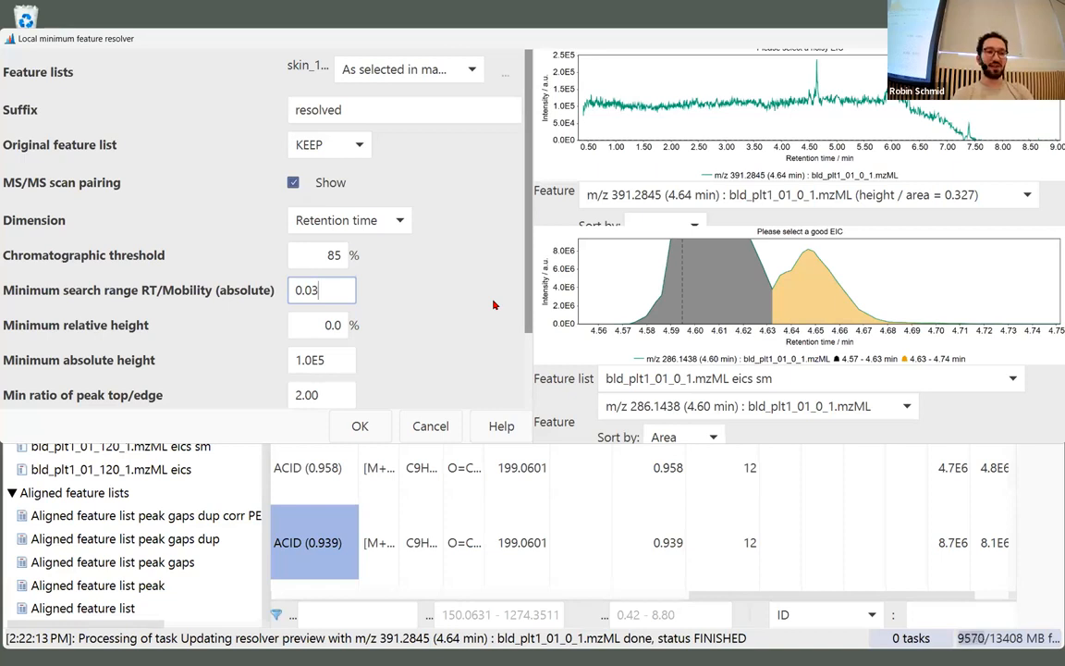
Step: Try a minimum search range of 0.01 on the double peak and set it back to 0.03
{"action": "scroll", "coordinate": [551, 253], "scroll_direction": "up", "scroll_amount": 5}
{"action": "scroll", "coordinate": [551, 253], "scroll_direction": "up", "scroll_amount": 1}
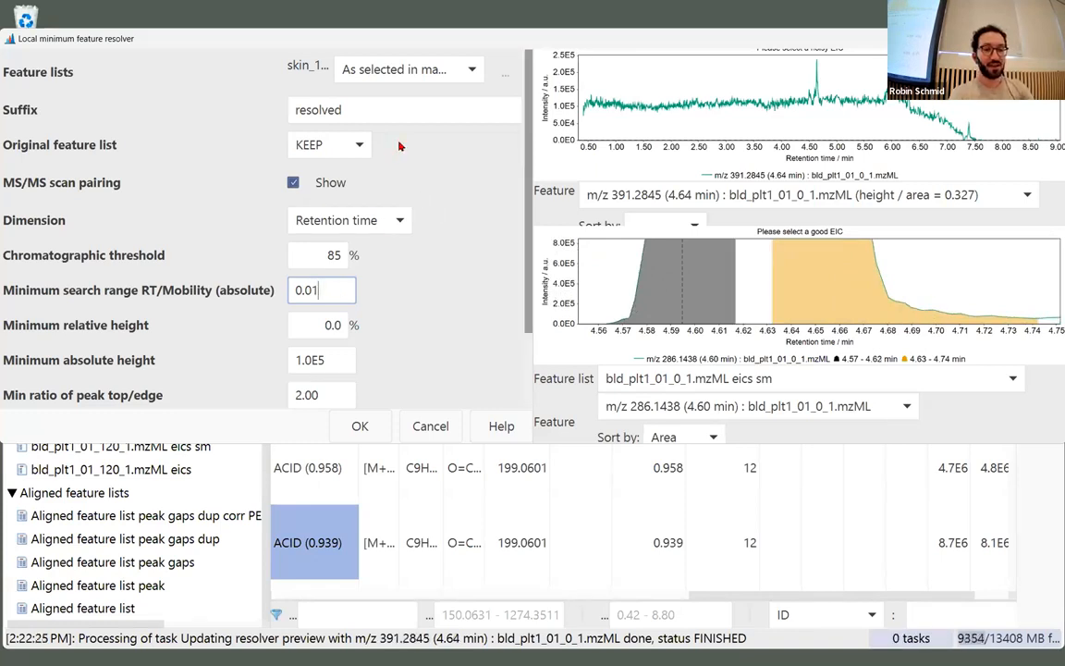
{"action": "scroll", "coordinate": [555, 272], "scroll_direction": "down", "scroll_amount": 4}
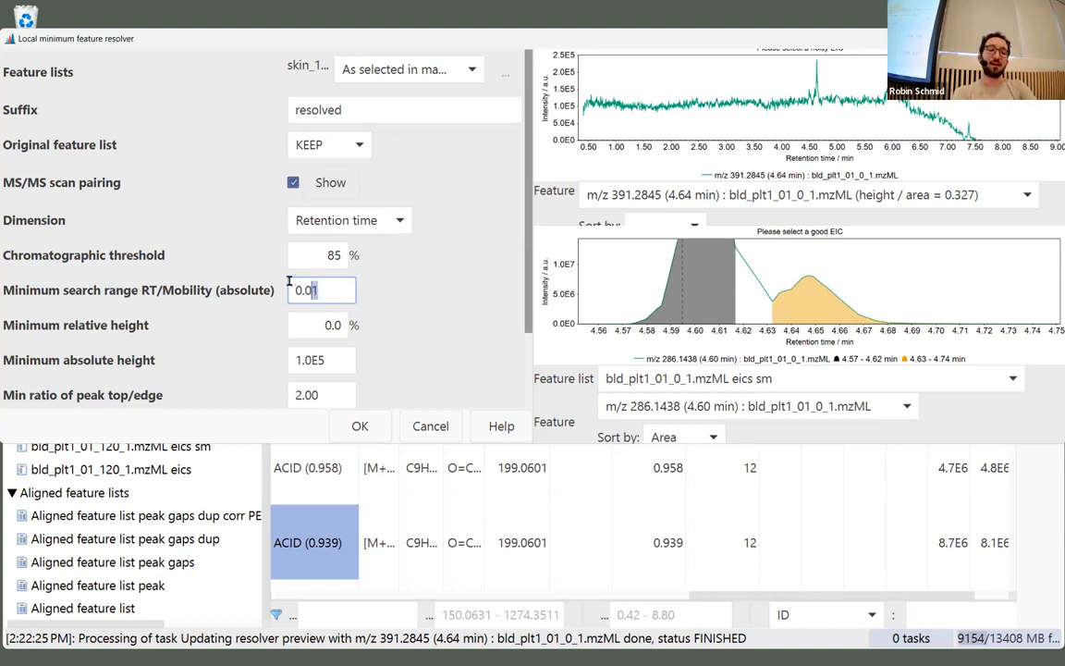
{"action": "type", "text": "3"}
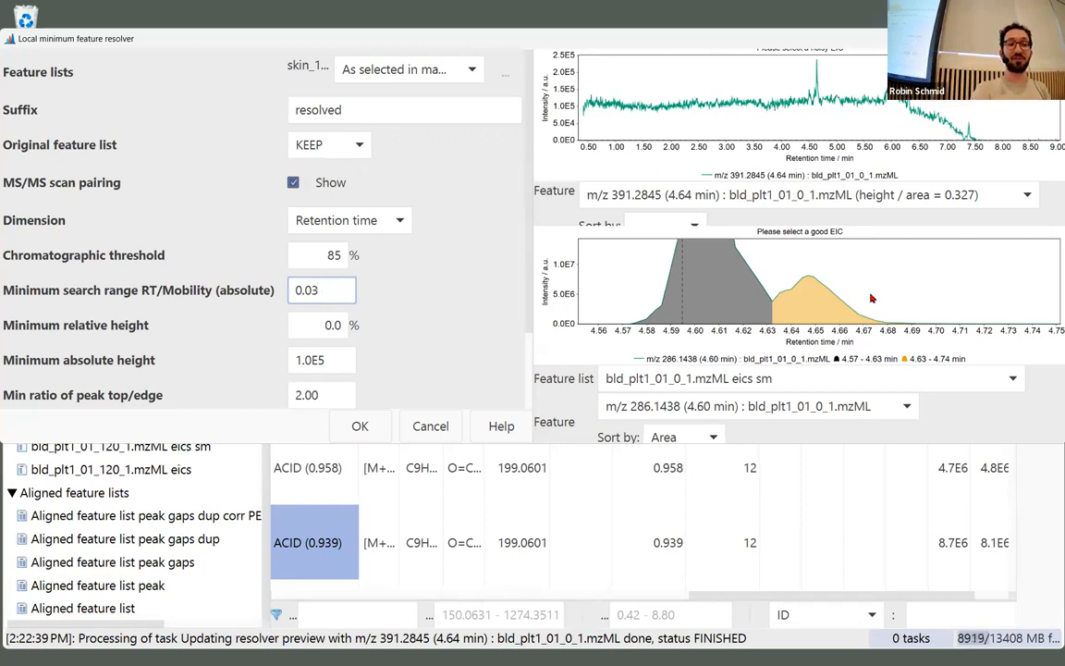
Step: Preview m/z 271.0319 (2.45 min) as the good EIC and zoom in on its peak between about 2.30 and 2.54 min
{"action": "left_click", "coordinate": [904, 407]}
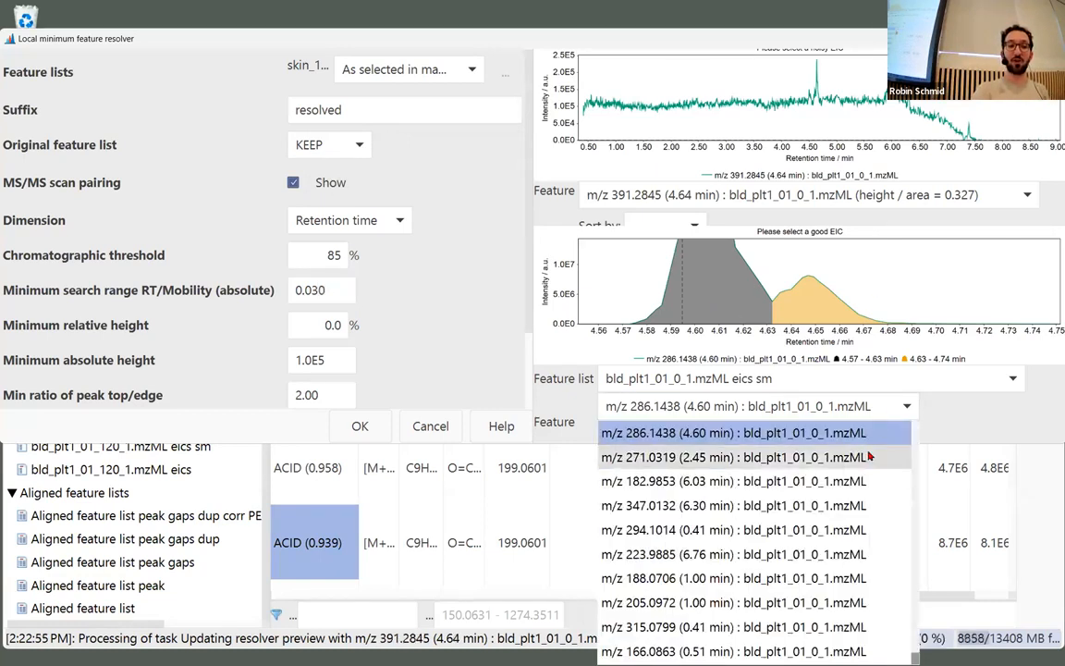
{"action": "left_click", "coordinate": [803, 452]}
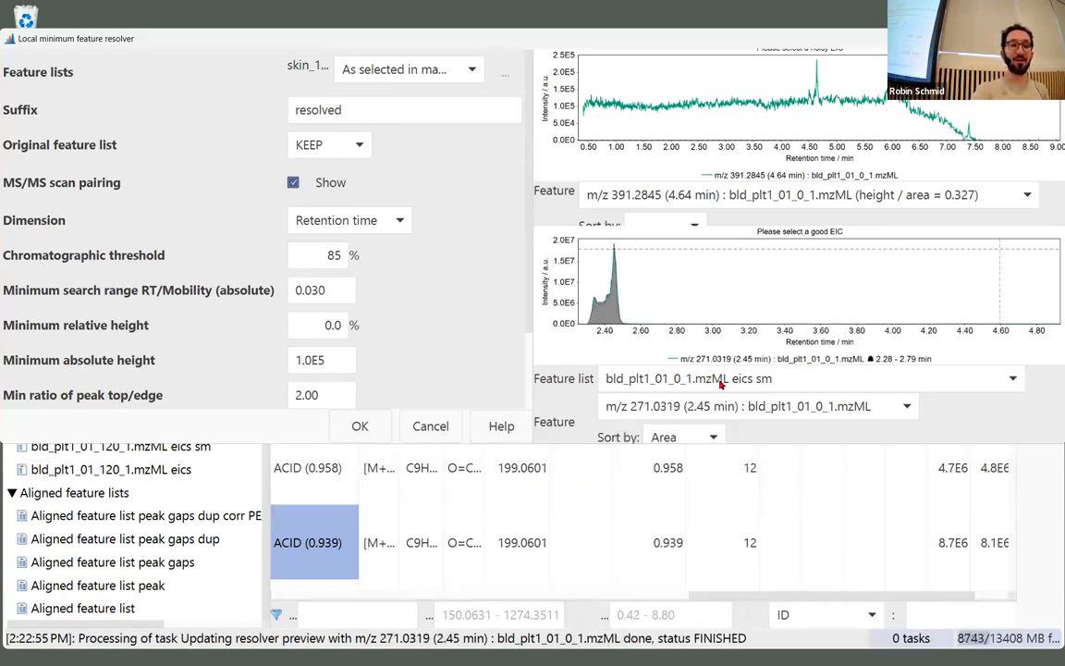
{"action": "left_click", "coordinate": [795, 406]}
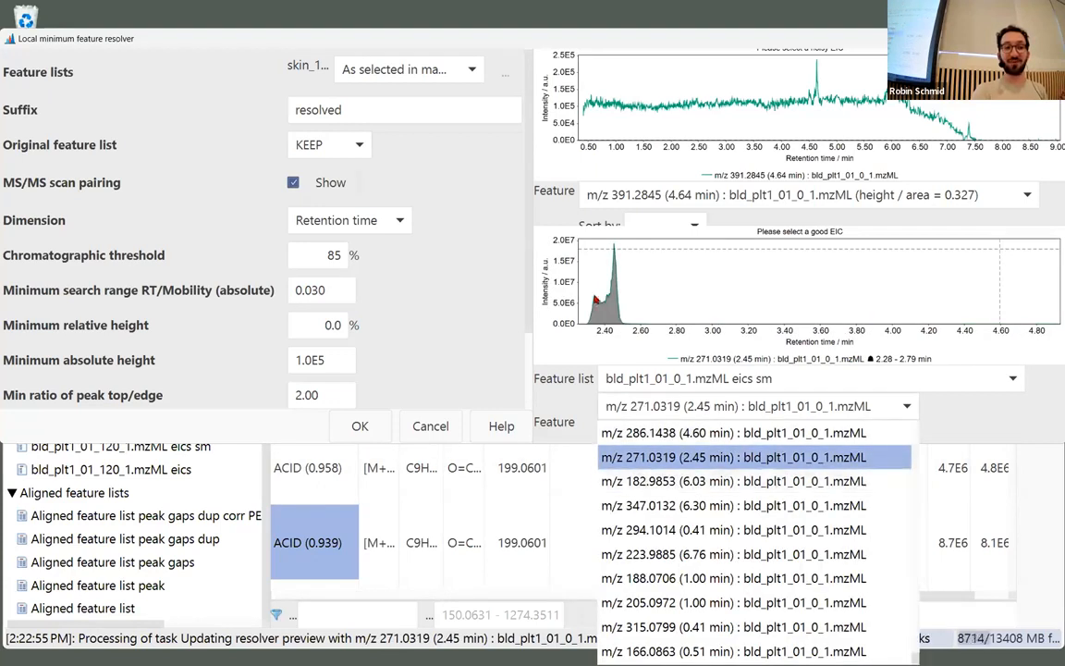
{"action": "left_click", "coordinate": [585, 274]}
{"action": "left_click_drag", "start_coordinate": [584, 269], "coordinate": [633, 347]}
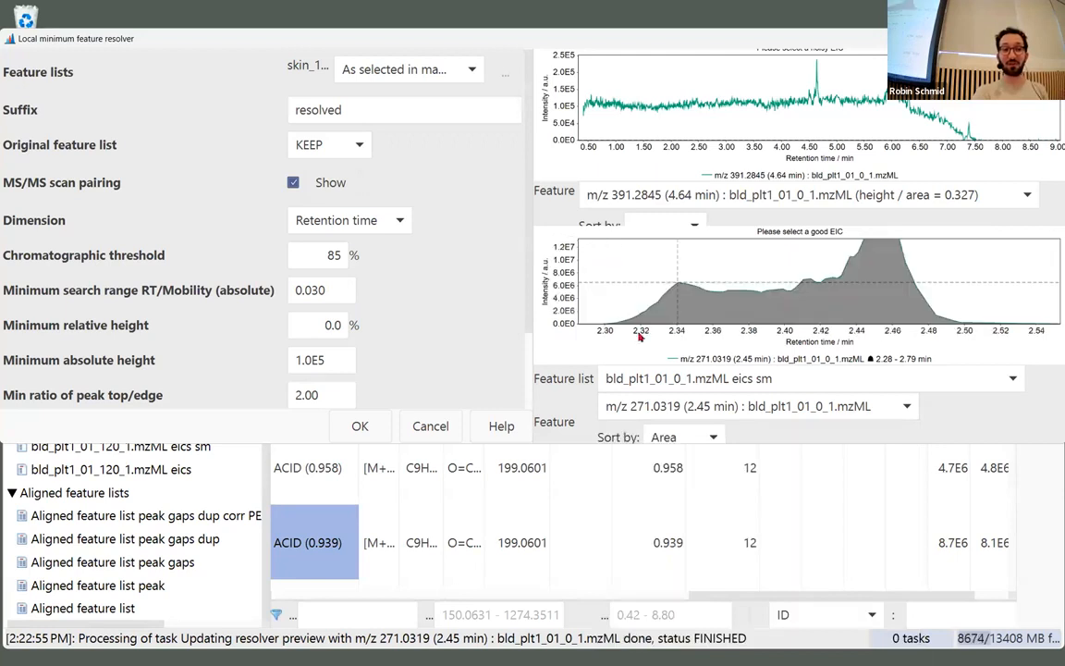
{"action": "mouse_move", "coordinate": [570, 293]}
{"action": "left_mouse_down"}
{"action": "mouse_move", "coordinate": [569, 280]}
{"action": "mouse_move", "coordinate": [572, 317]}
{"action": "mouse_move", "coordinate": [573, 301]}
{"action": "left_mouse_up"}
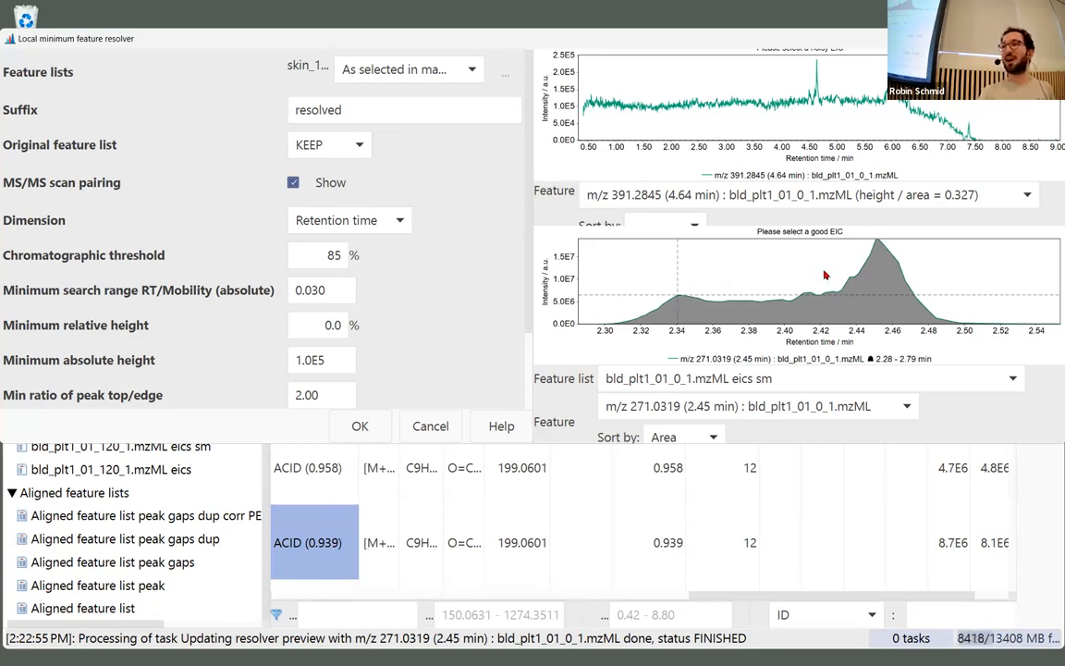
Step: Preview m/z 182.9853 (6.03 min) and m/z 294.1014 (0.41 min) as the good EIC, and return to m/z 271.0319 (2.45 min)
{"action": "left_click", "coordinate": [841, 407]}
{"action": "left_click", "coordinate": [784, 544]}
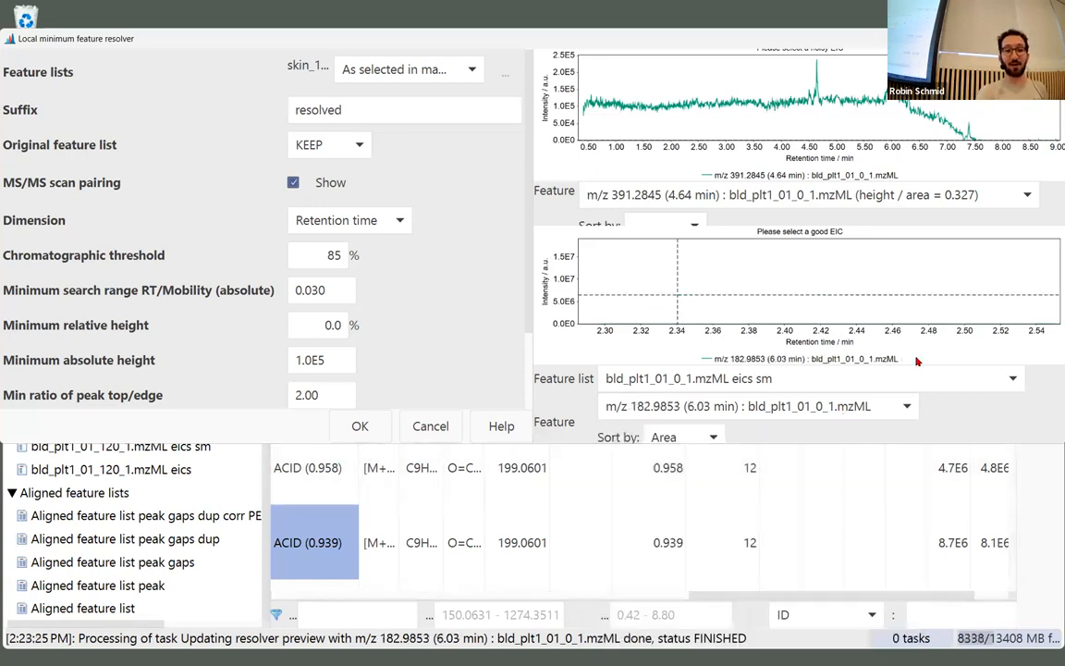
{"action": "left_click", "coordinate": [861, 411]}
{"action": "left_click", "coordinate": [764, 482]}
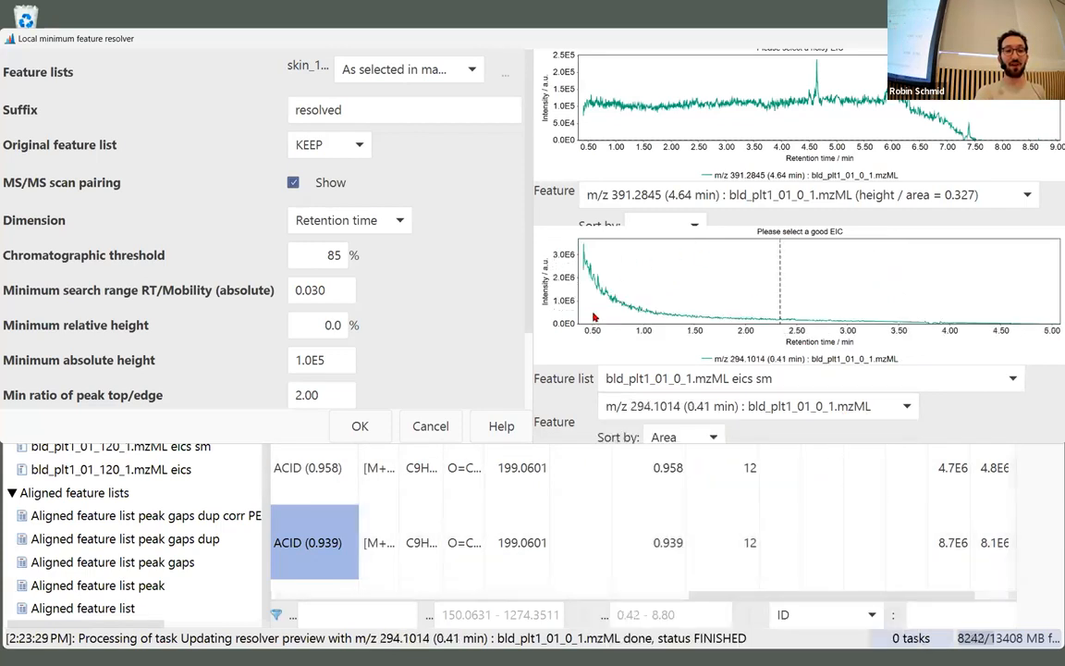
{"action": "left_click", "coordinate": [744, 406]}
{"action": "left_click", "coordinate": [784, 457]}
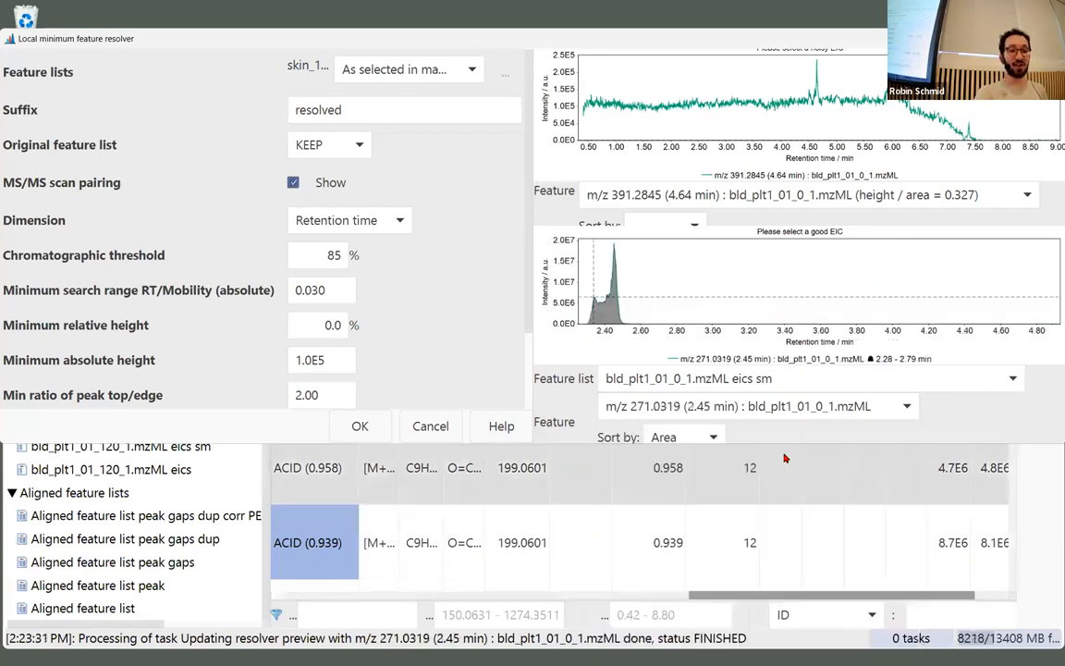
Step: Review the chromatographic threshold, minimum search range and minimum relative height settings, and make the resolver dialog taller to show all parameters
{"action": "left_click", "coordinate": [333, 288]}
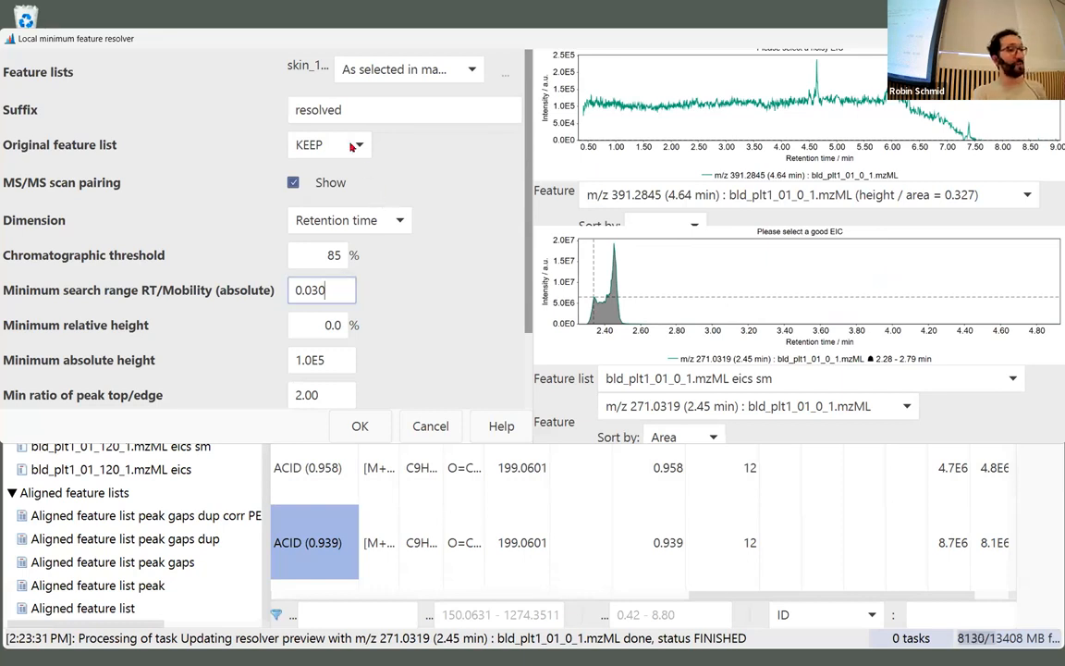
{"action": "double_click", "coordinate": [302, 256]}
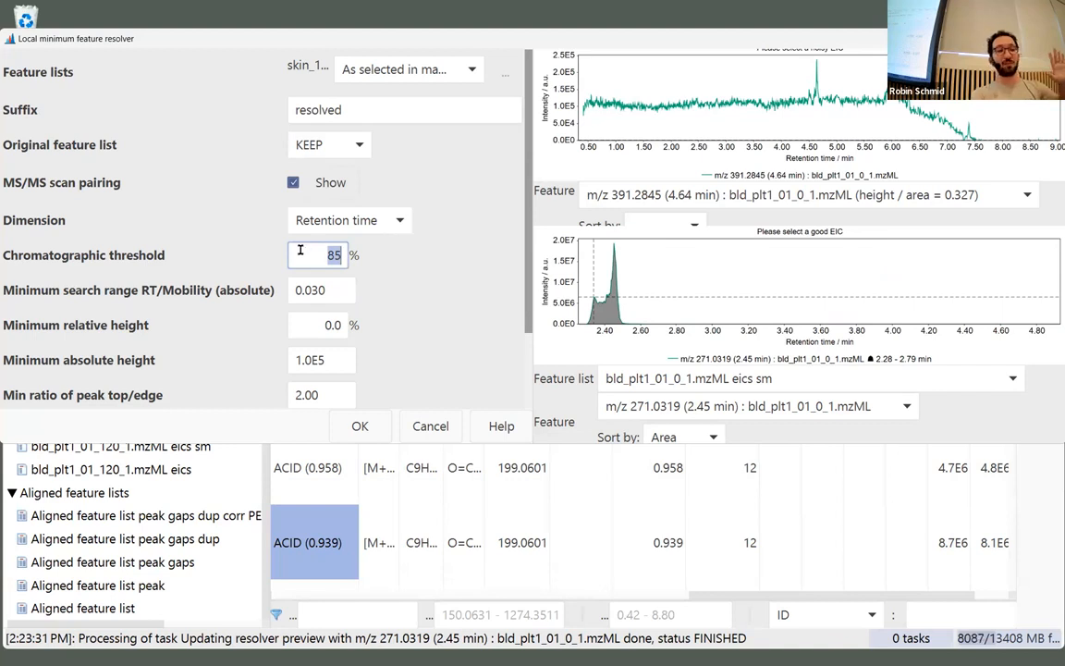
{"action": "left_click", "coordinate": [330, 286]}
{"action": "left_click_drag", "start_coordinate": [331, 292], "coordinate": [311, 294]}
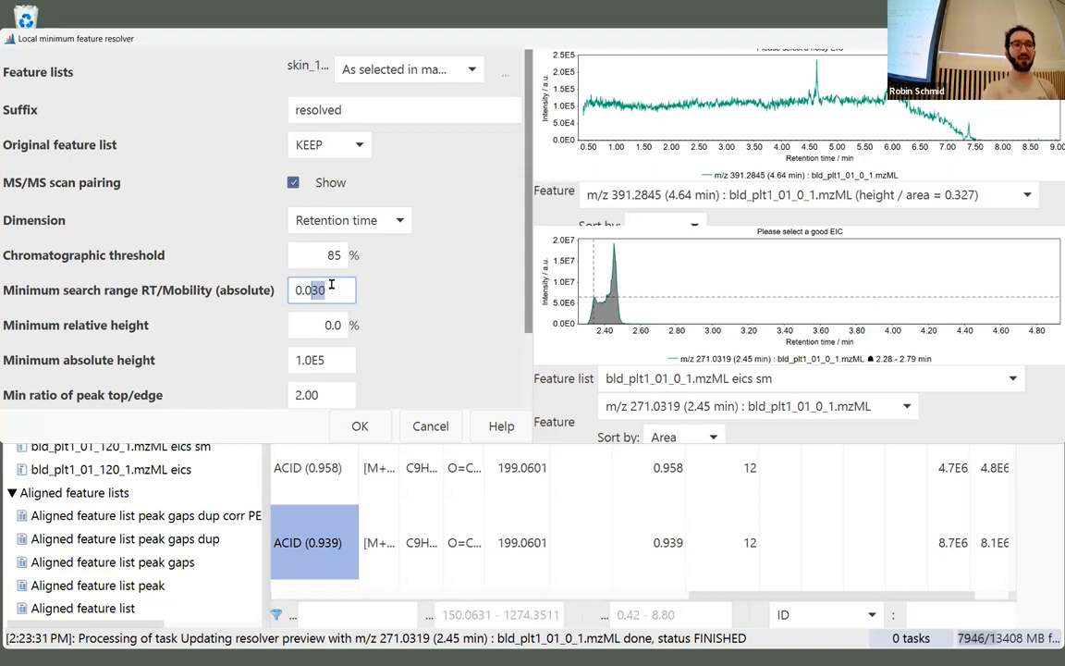
{"action": "left_click", "coordinate": [328, 325]}
{"action": "scroll", "coordinate": [420, 336], "scroll_direction": "down", "scroll_amount": 1}
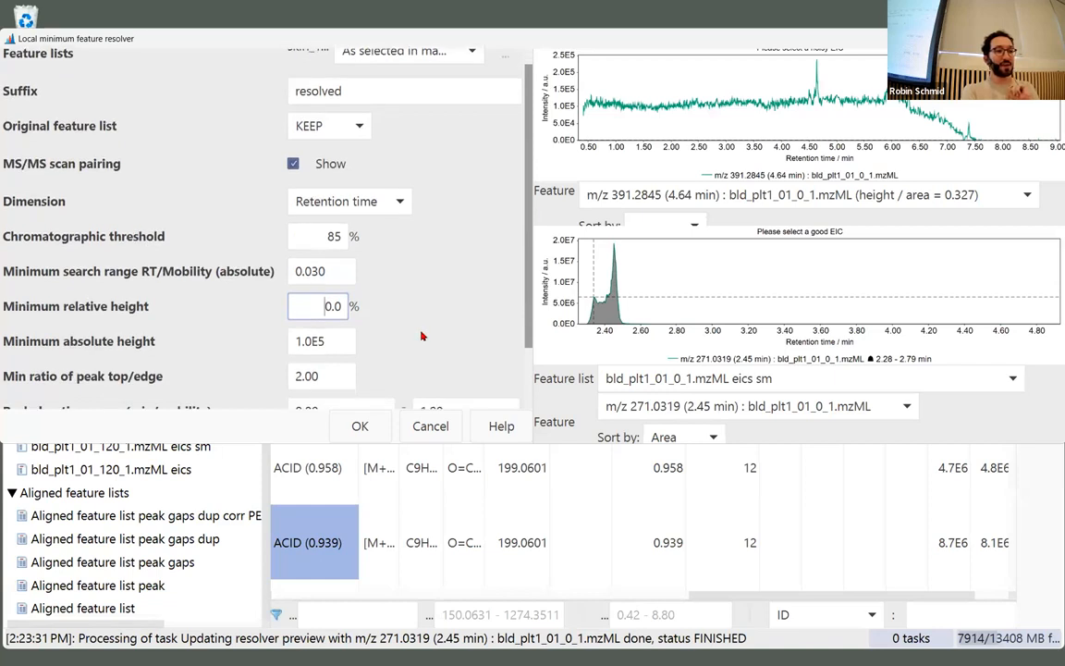
{"action": "scroll", "coordinate": [421, 335], "scroll_direction": "down", "scroll_amount": 1}
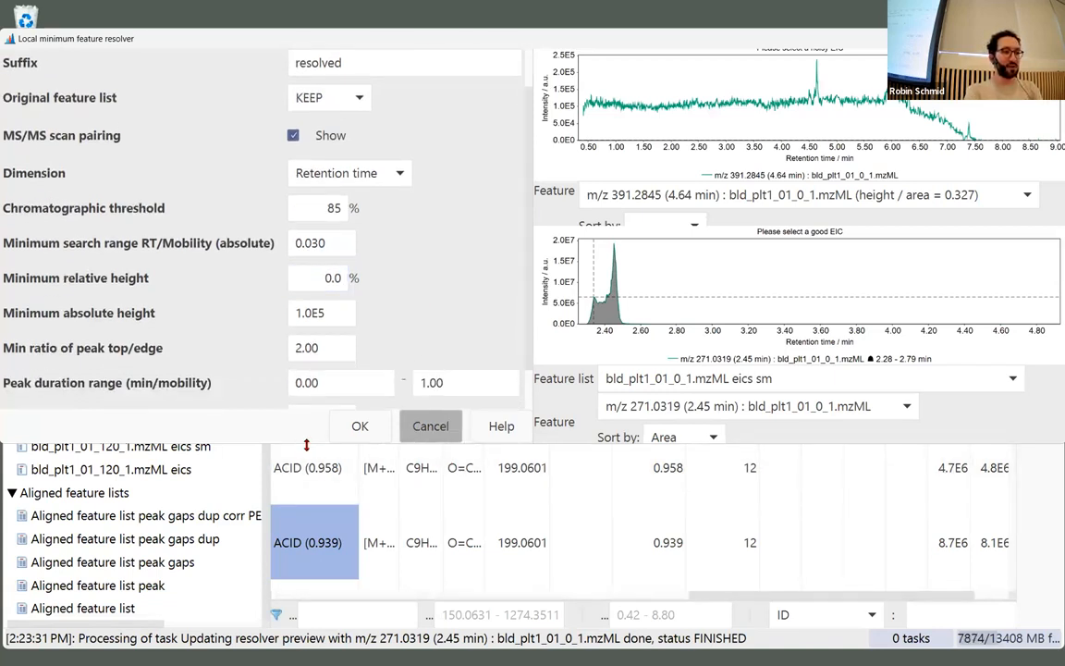
{"action": "left_click_drag", "start_coordinate": [306, 445], "coordinate": [305, 571]}
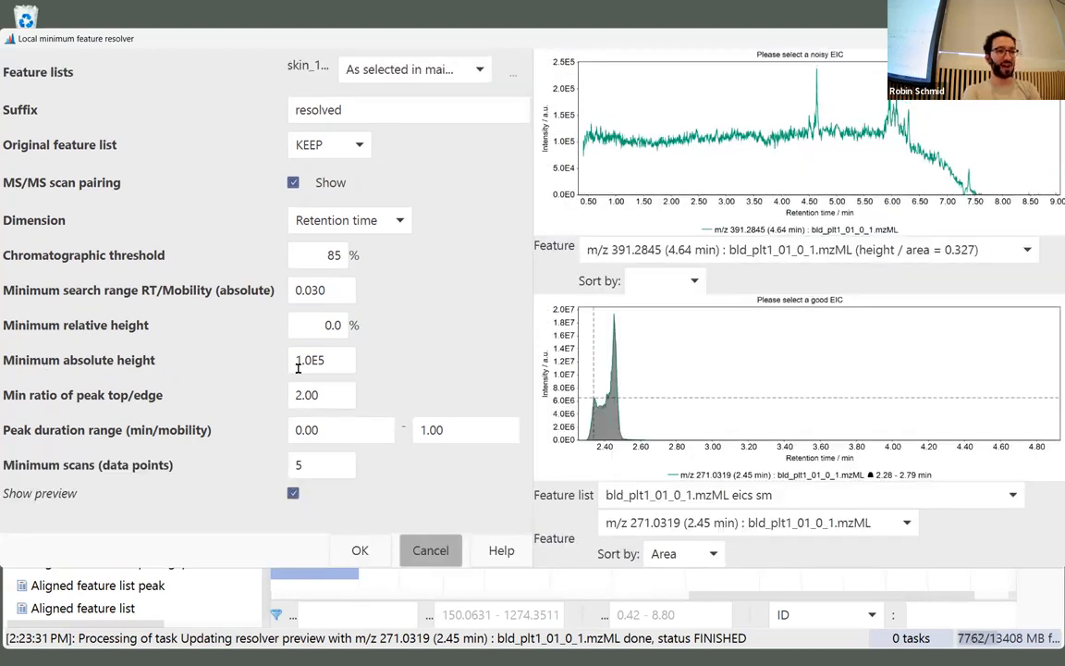
Step: Preview m/z 286.1438 (4.60 min) as the good EIC, zoom in around 4.52–4.80 min, and set the min ratio of peak top/edge to 3
{"action": "left_click_drag", "start_coordinate": [293, 359], "coordinate": [362, 359]}
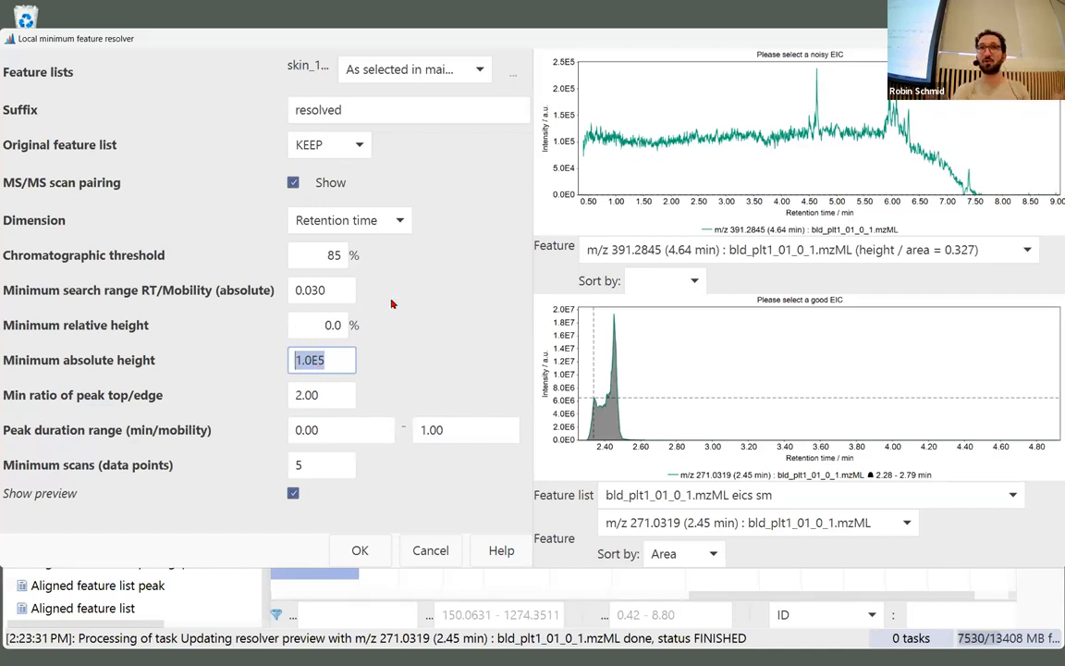
{"action": "left_click", "coordinate": [329, 393]}
{"action": "double_click", "coordinate": [330, 392]}
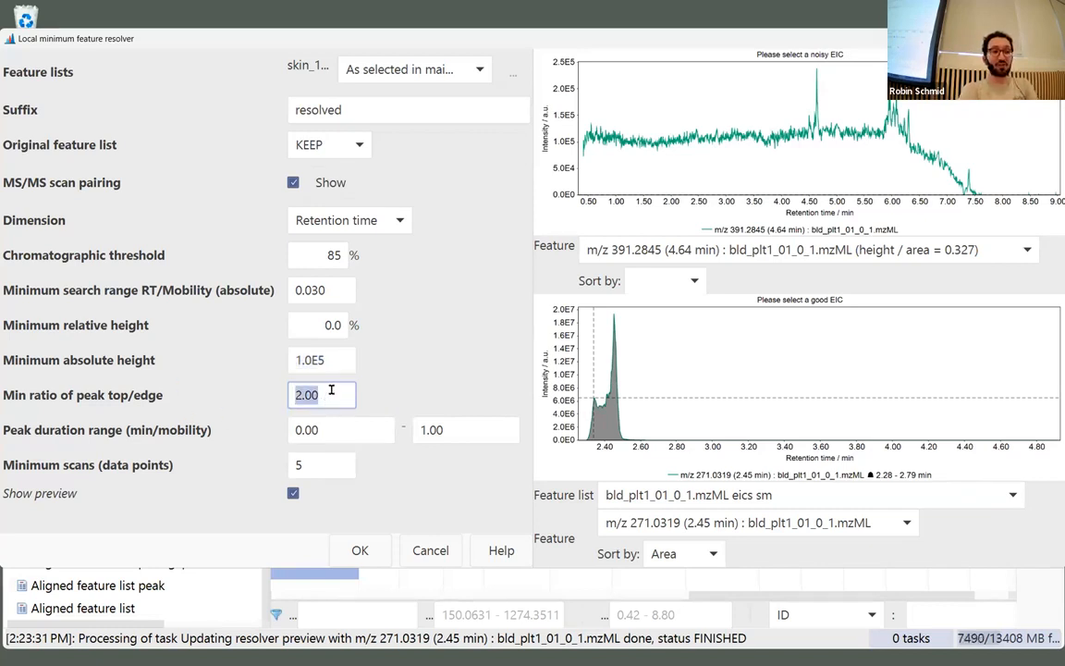
{"action": "left_click", "coordinate": [767, 522]}
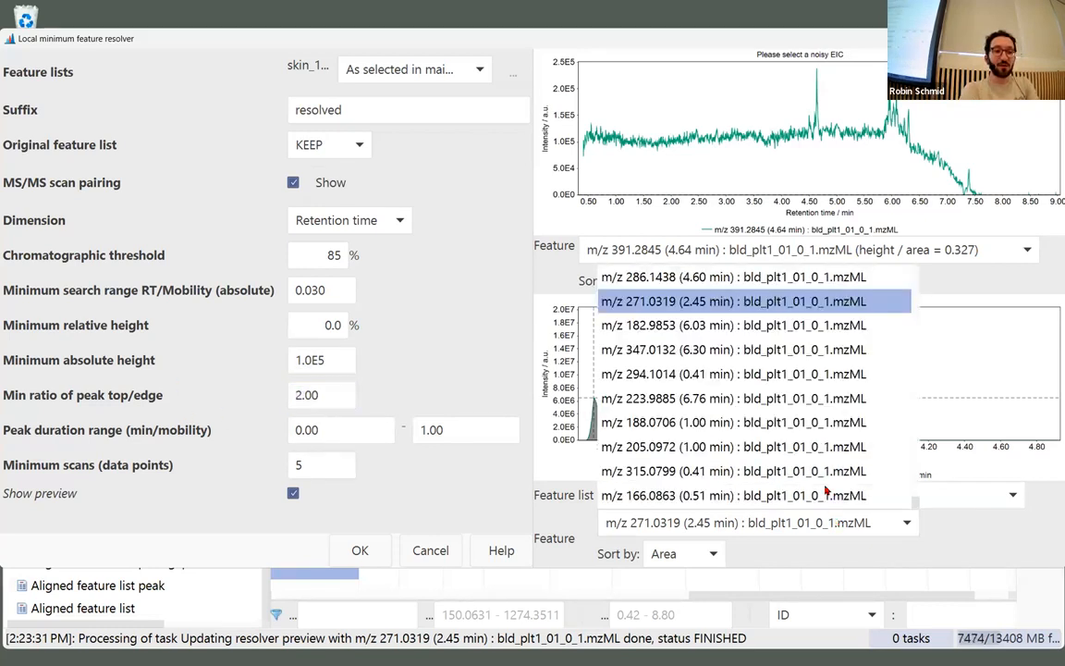
{"action": "left_click", "coordinate": [777, 324]}
{"action": "left_click", "coordinate": [767, 522]}
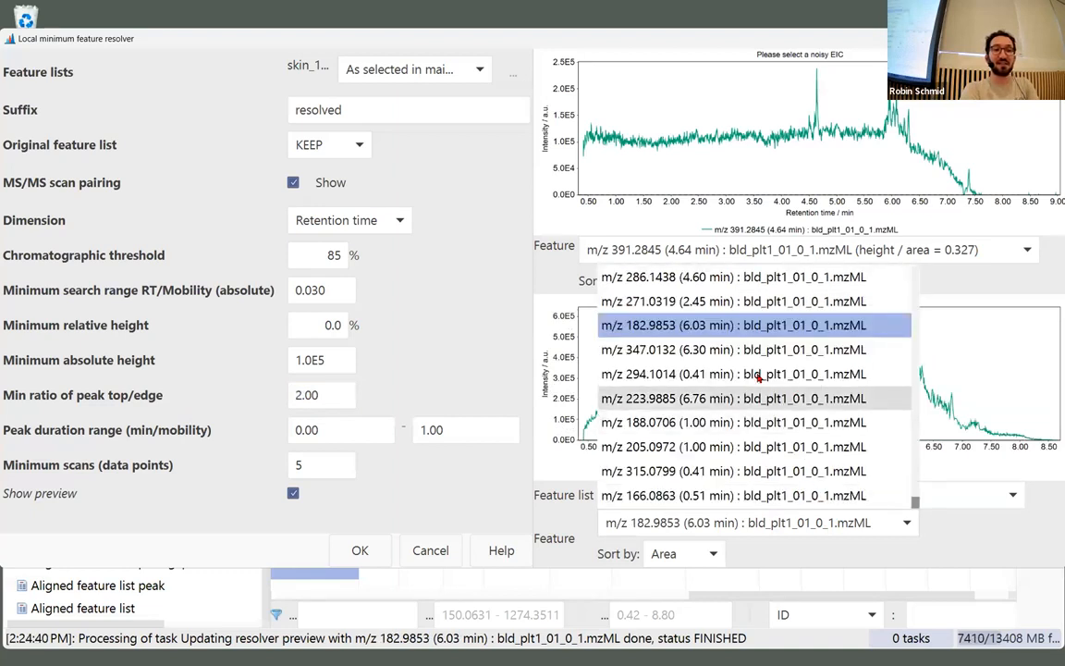
{"action": "left_click", "coordinate": [739, 278]}
{"action": "left_click_drag", "start_coordinate": [598, 363], "coordinate": [683, 446]}
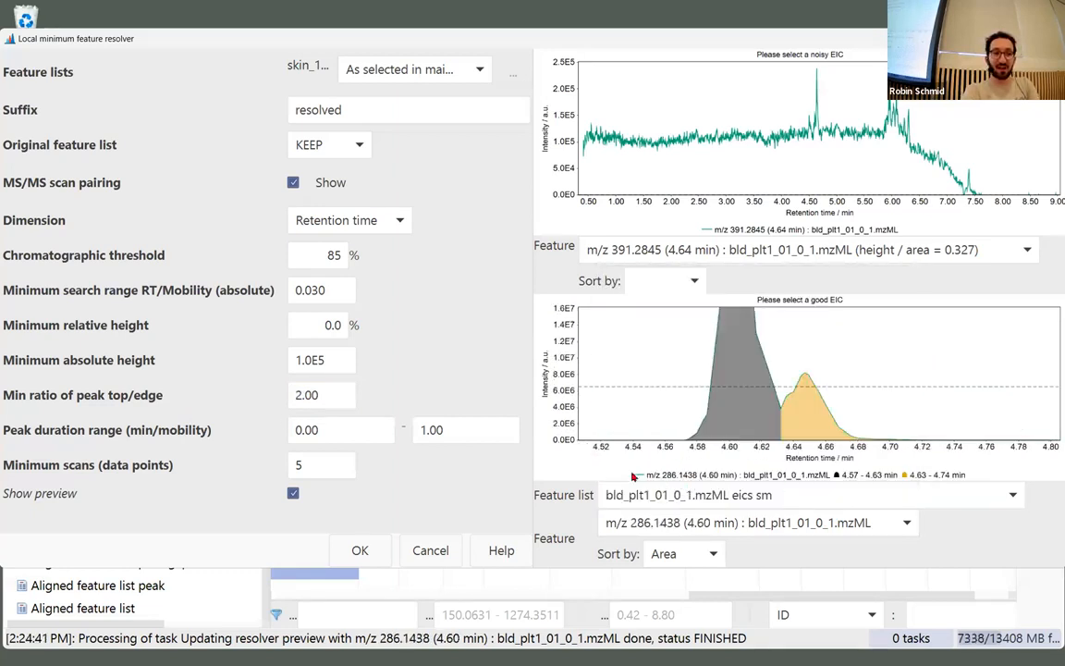
{"action": "type", "text": "3"}
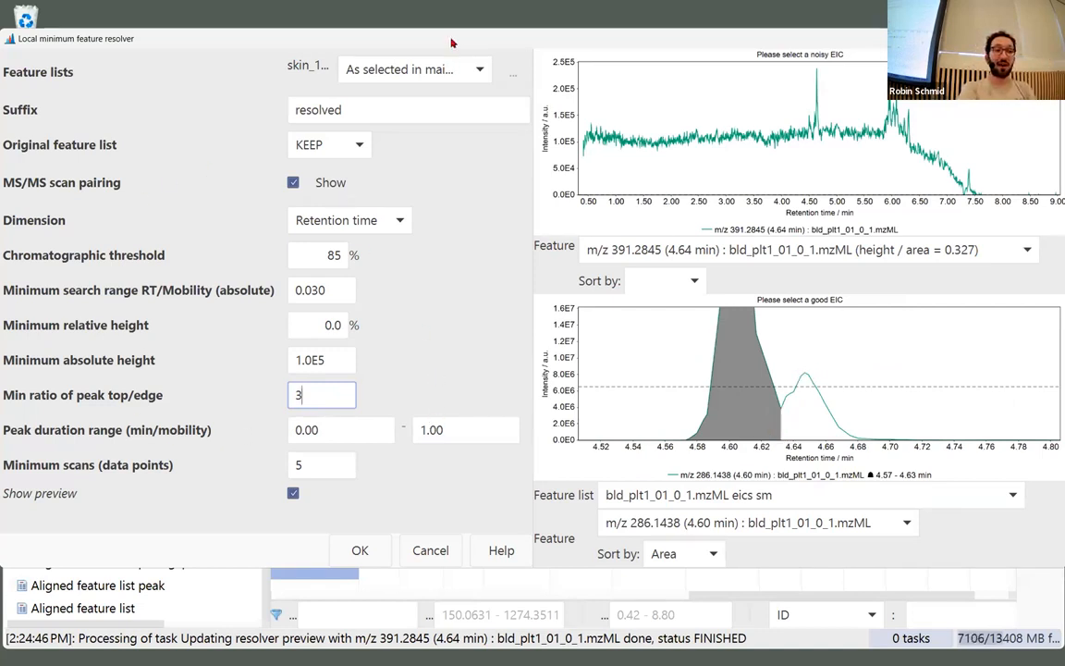
Step: Move the resolver dialog aside and add the bld_plt1_01_0_1.mzML eics sm and bld_plt1_01_120_1.mzML eics sm feature lists to the selection
{"action": "left_click_drag", "start_coordinate": [455, 44], "coordinate": [717, 89]}
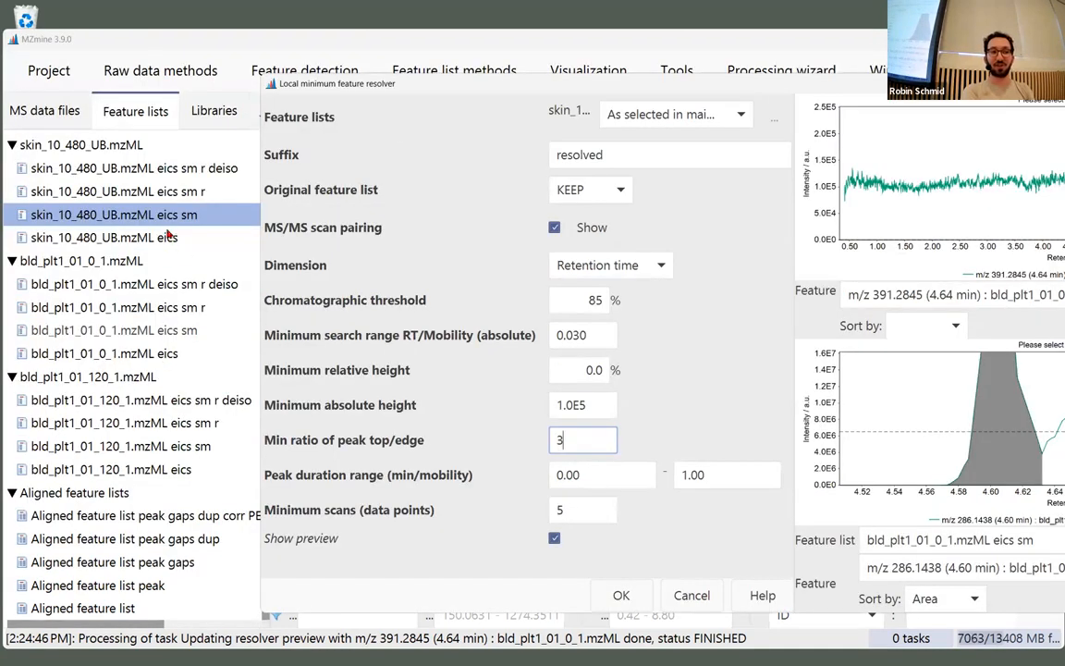
{"action": "left_click", "coordinate": [193, 331], "text": "ctrl"}
{"action": "left_click", "coordinate": [206, 446], "text": "ctrl"}
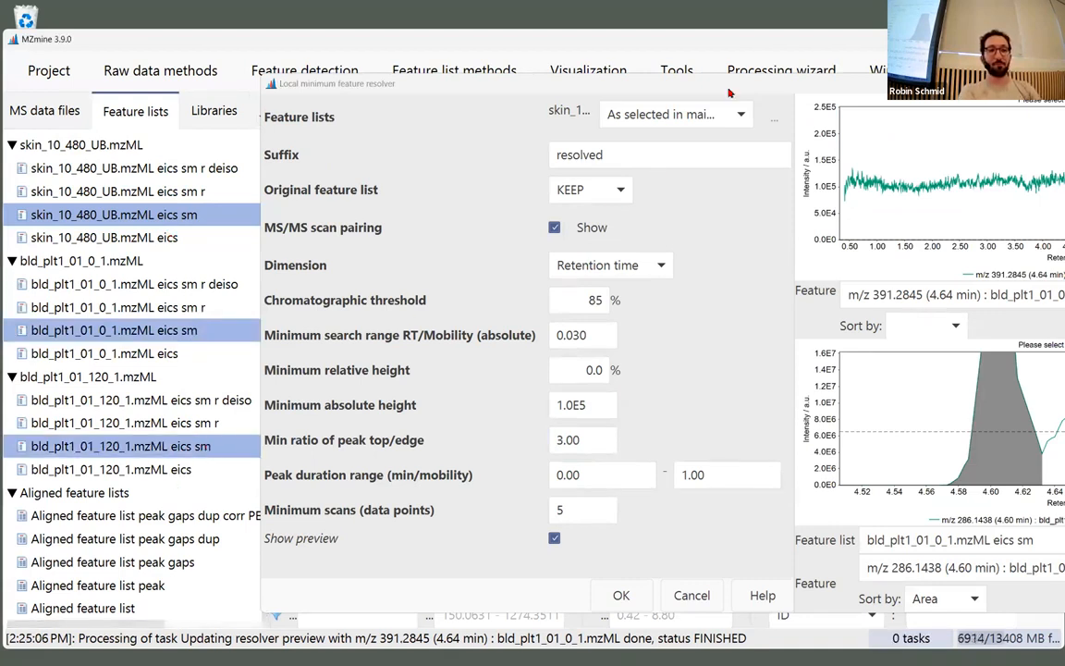
Step: Turn off the resolver preview and reposition the dialog over the main window
{"action": "left_click_drag", "start_coordinate": [731, 84], "coordinate": [582, 95]}
{"action": "left_click", "coordinate": [404, 550]}
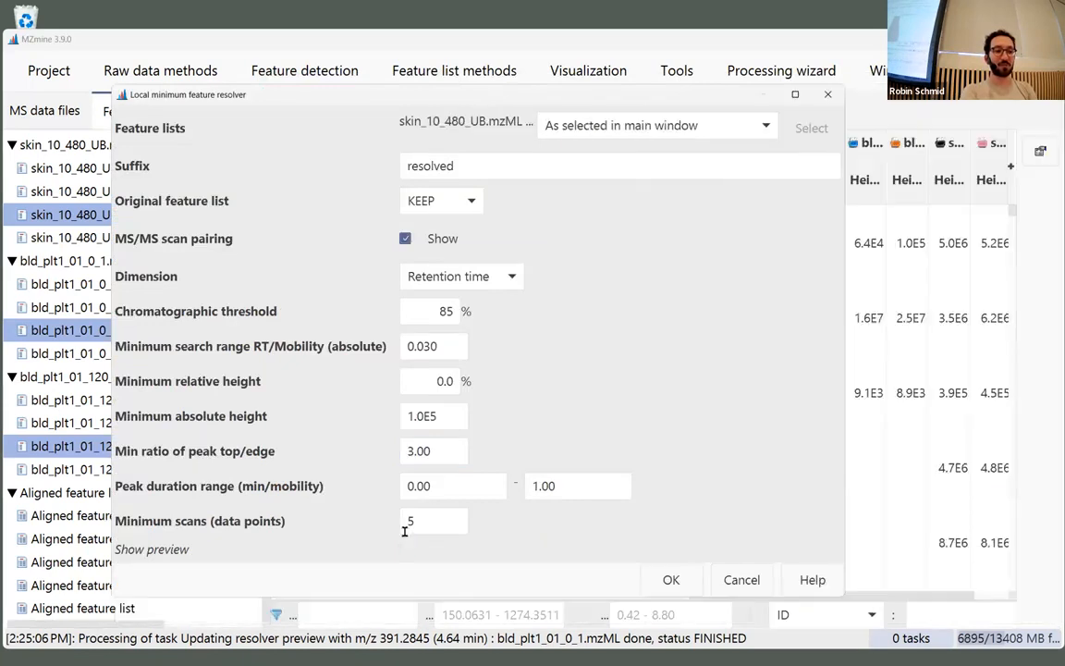
{"action": "left_click_drag", "start_coordinate": [647, 95], "coordinate": [686, 68]}
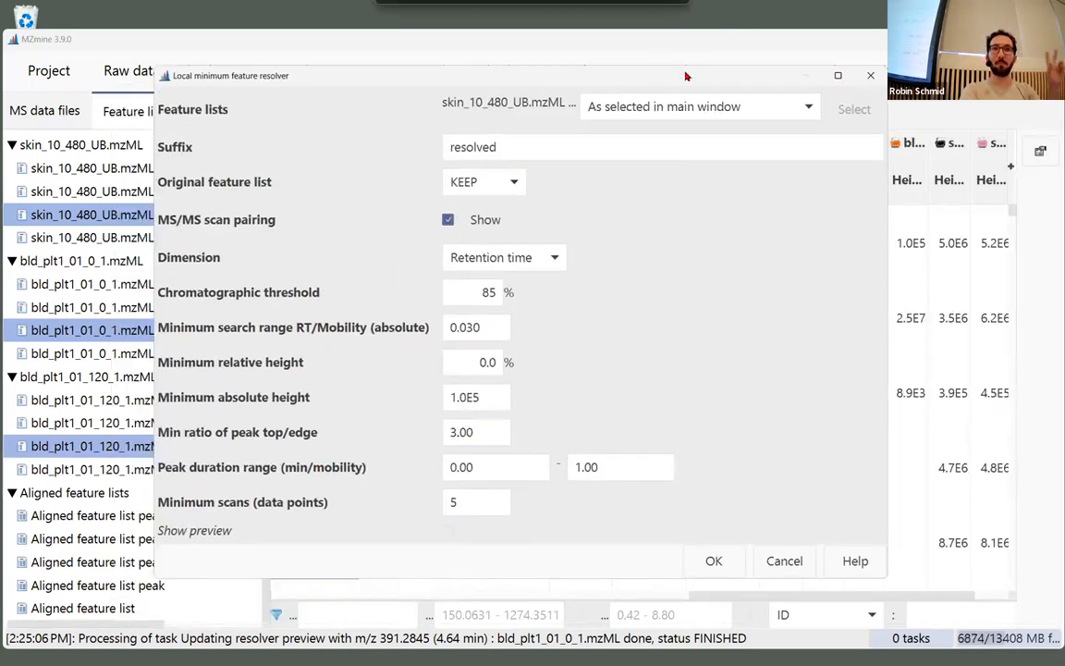
Step: Choose the input feature lists by the name pattern *sm, check which lists match, and run the resolver
{"action": "left_click", "coordinate": [760, 107]}
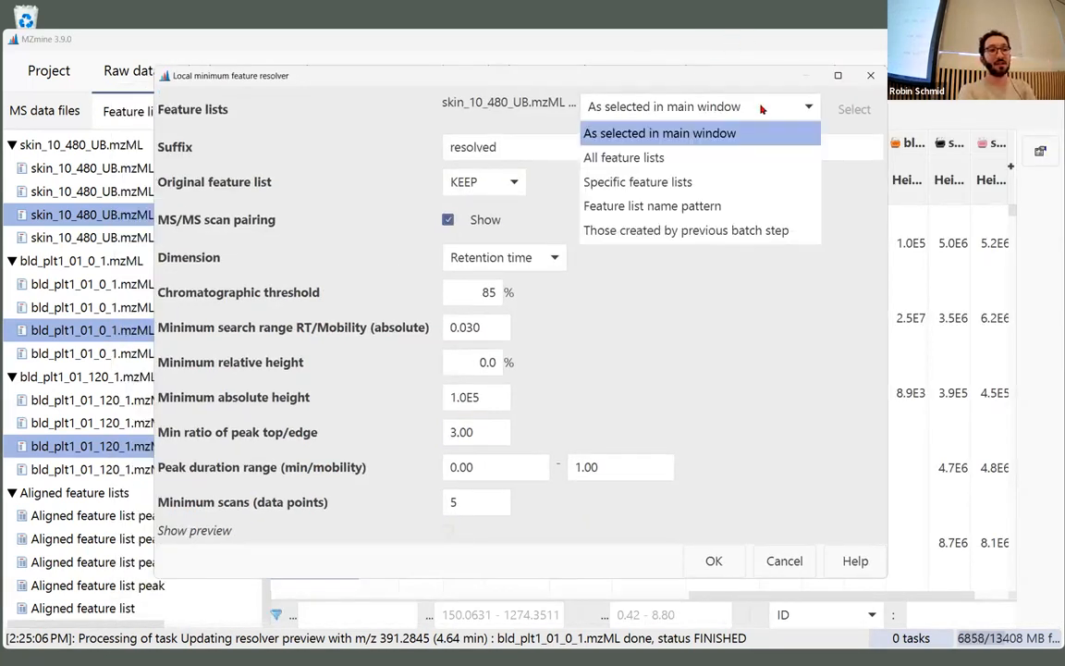
{"action": "left_click", "coordinate": [749, 106]}
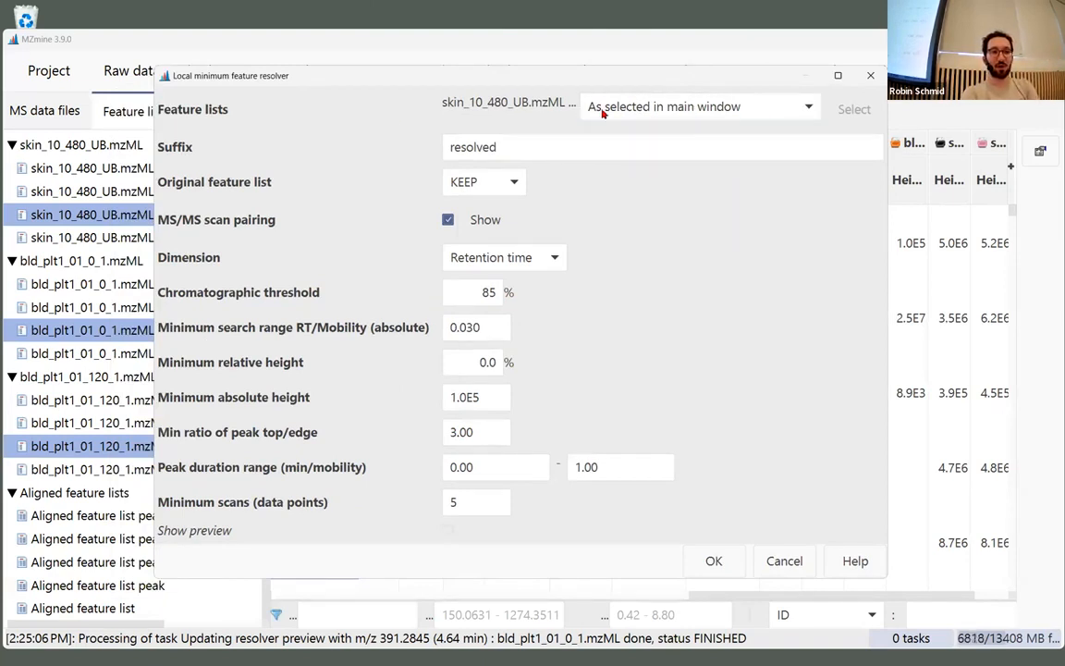
{"action": "left_click", "coordinate": [702, 109]}
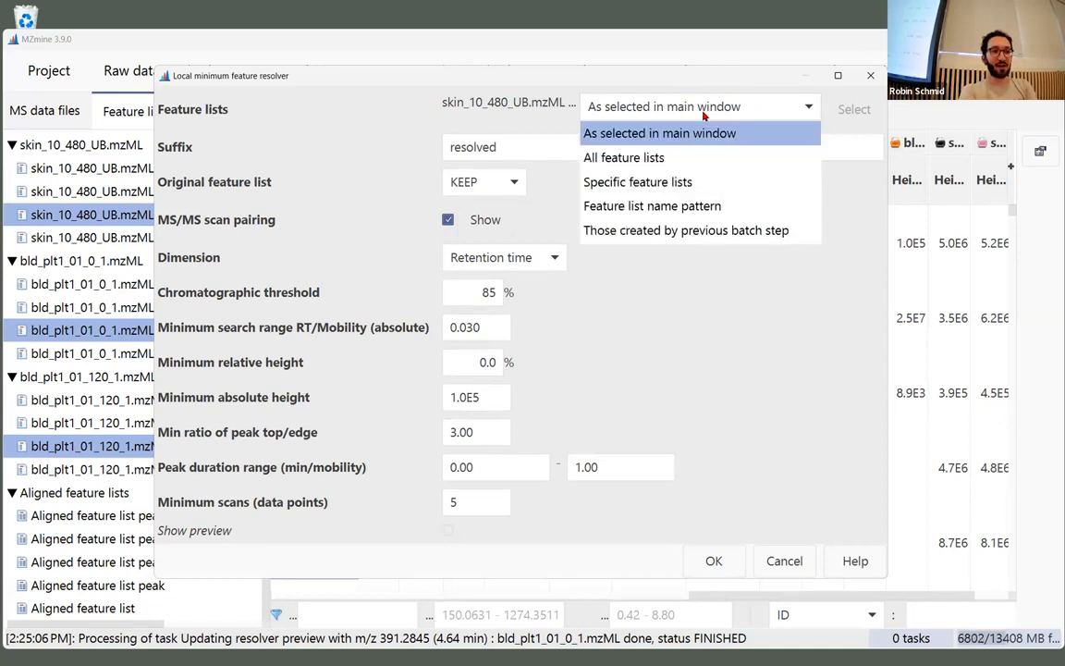
{"action": "left_click", "coordinate": [607, 209]}
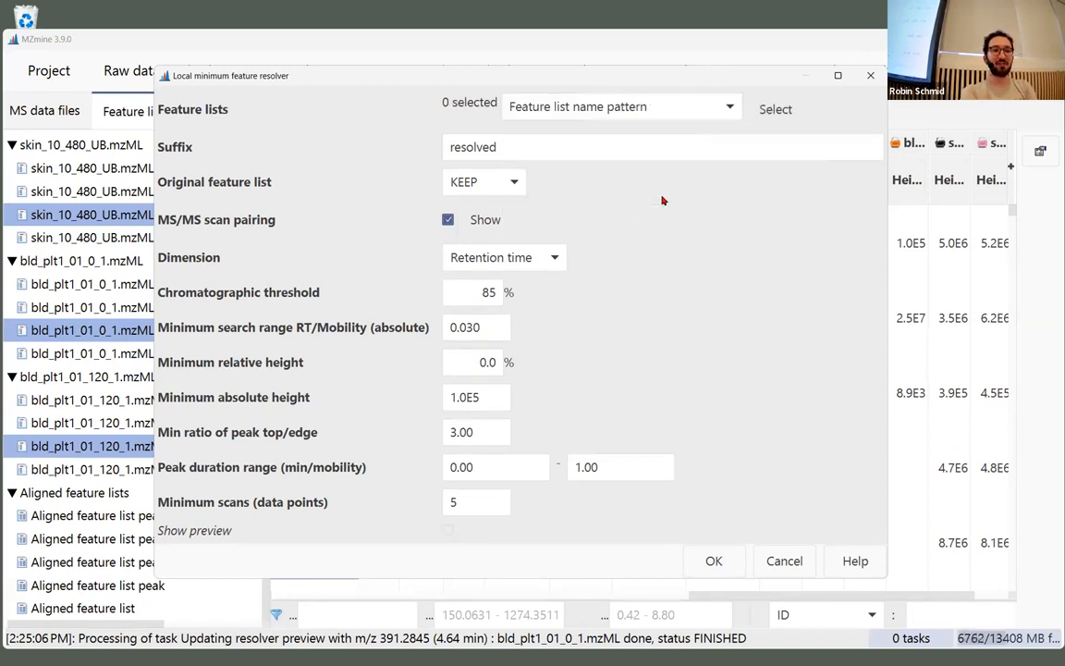
{"action": "left_click", "coordinate": [795, 109]}
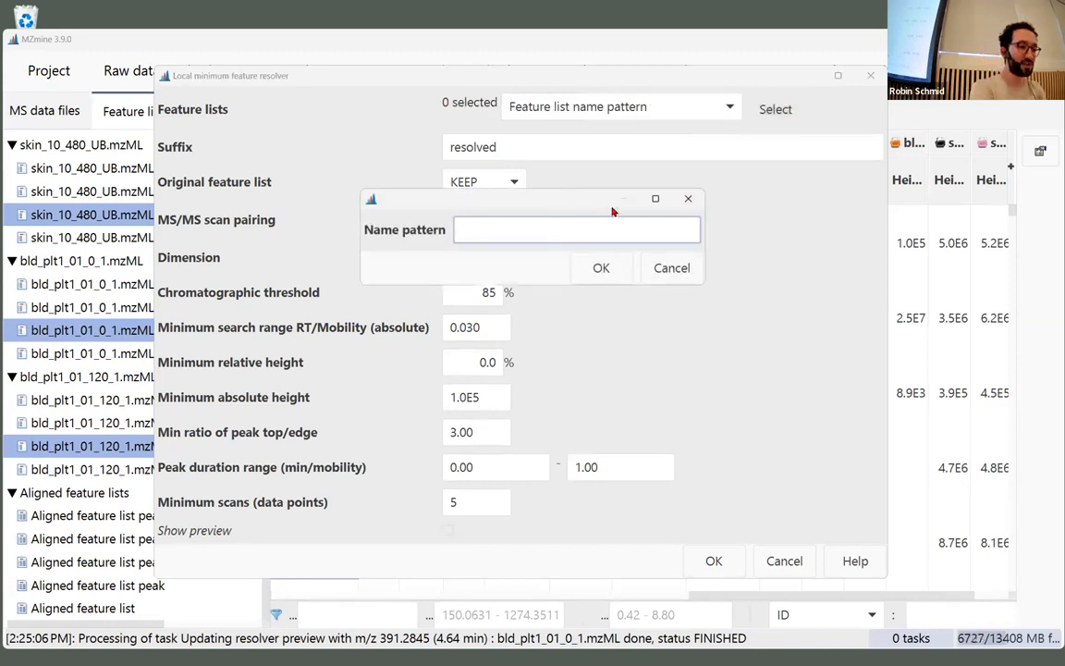
{"action": "type", "text": "*sm"}
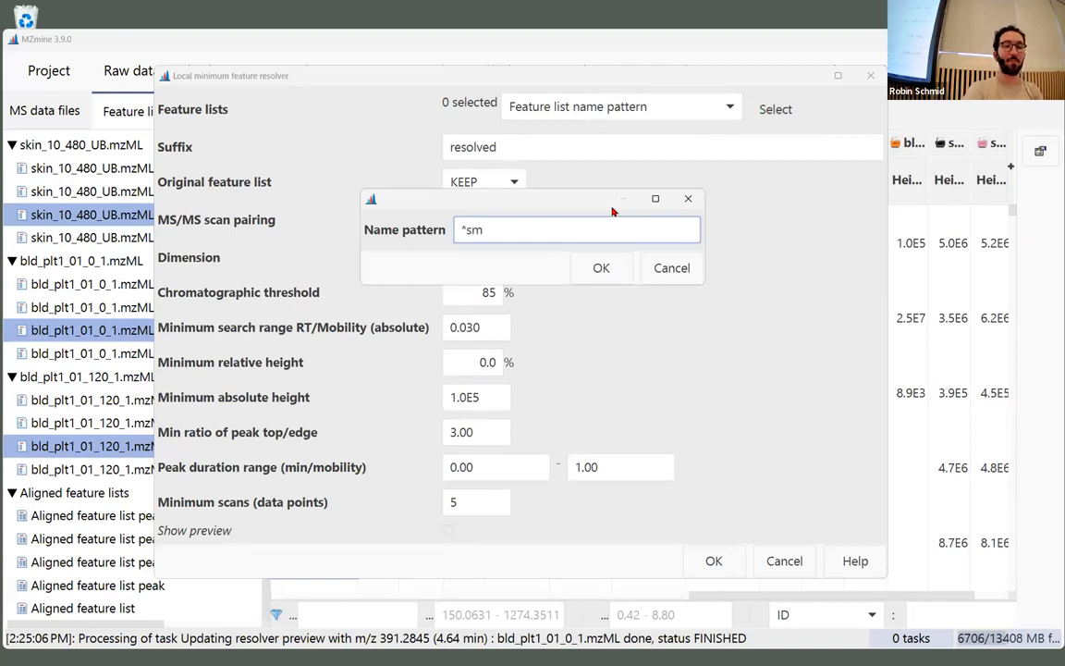
{"action": "left_click", "coordinate": [601, 267]}
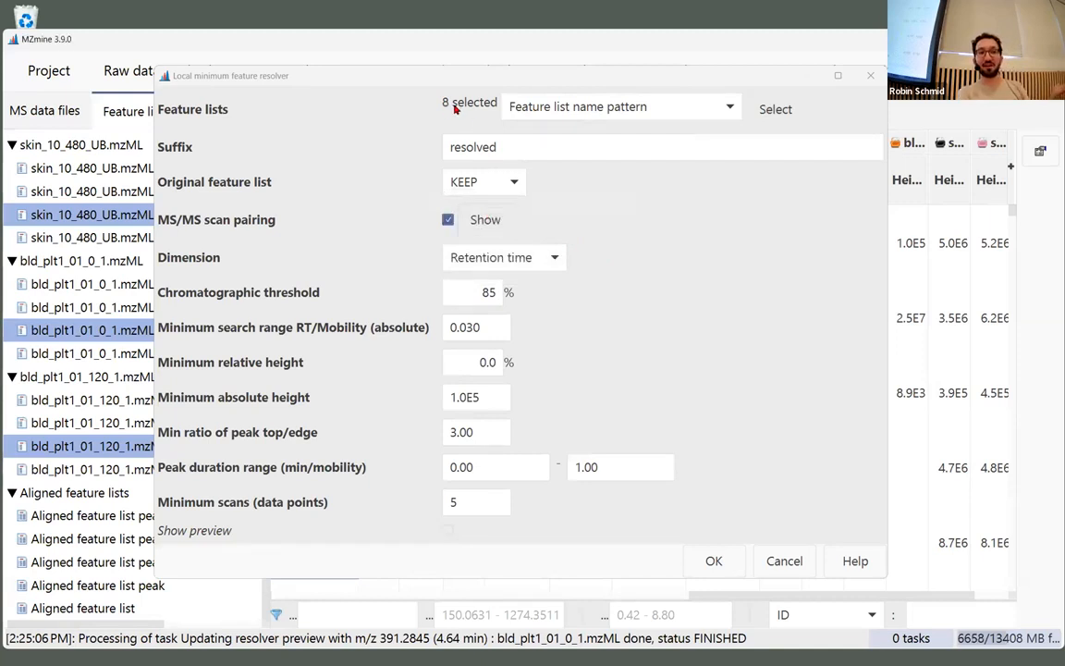
{"action": "mouse_move", "coordinate": [452, 109]}
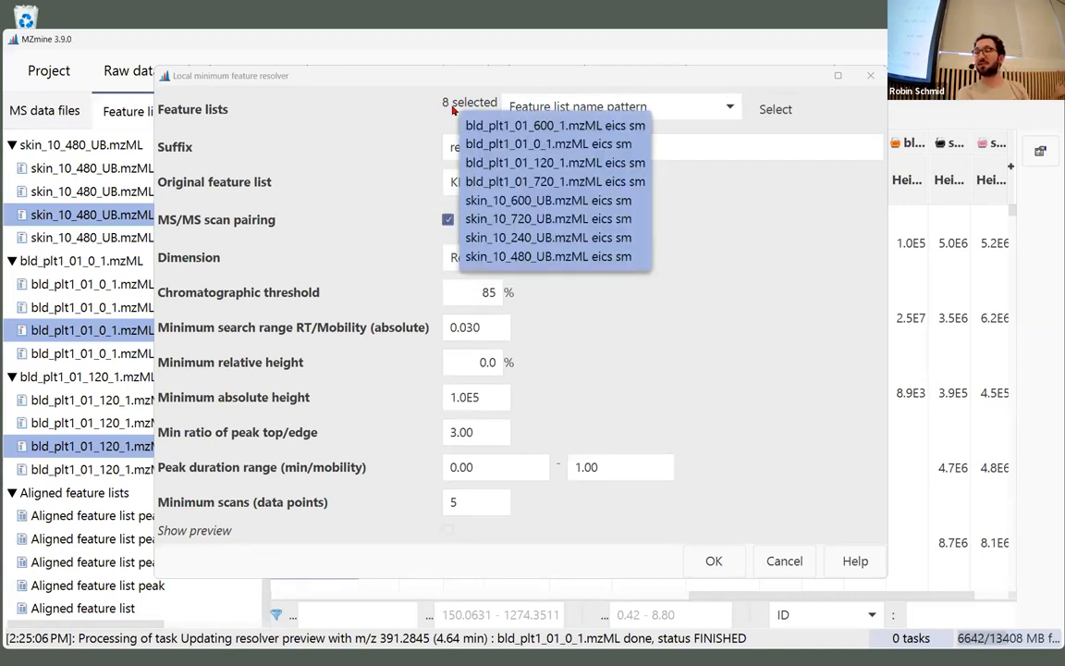
{"action": "left_click", "coordinate": [713, 562]}
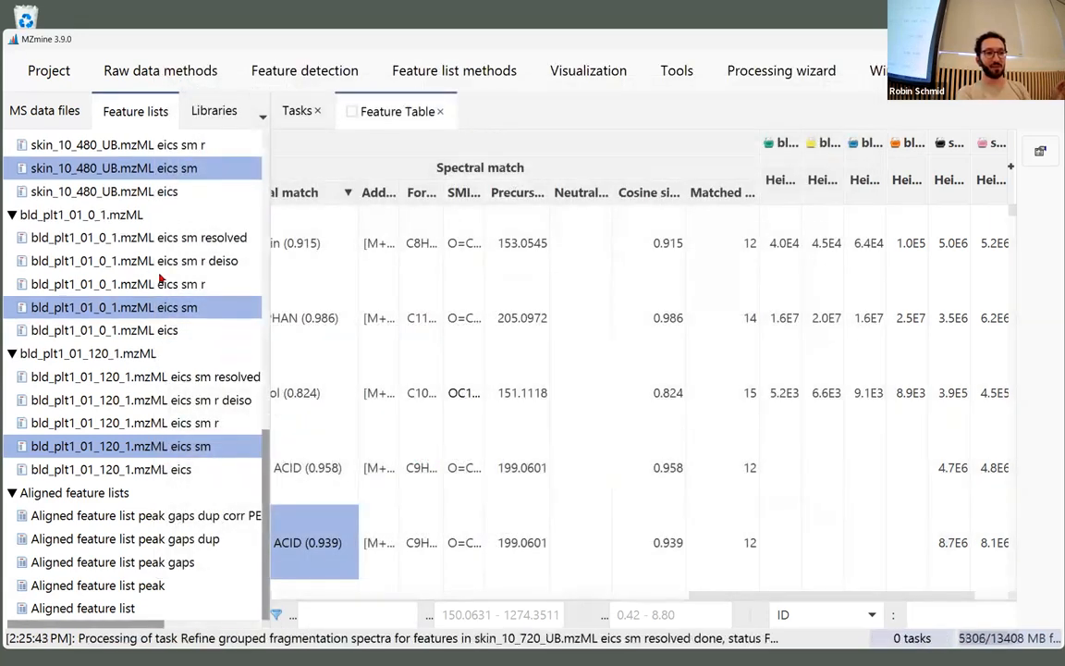
Step: Open the feature table of skin_10_600_UB.mzML eics sm resolved
{"action": "scroll", "coordinate": [167, 289], "scroll_direction": "up", "scroll_amount": 8}
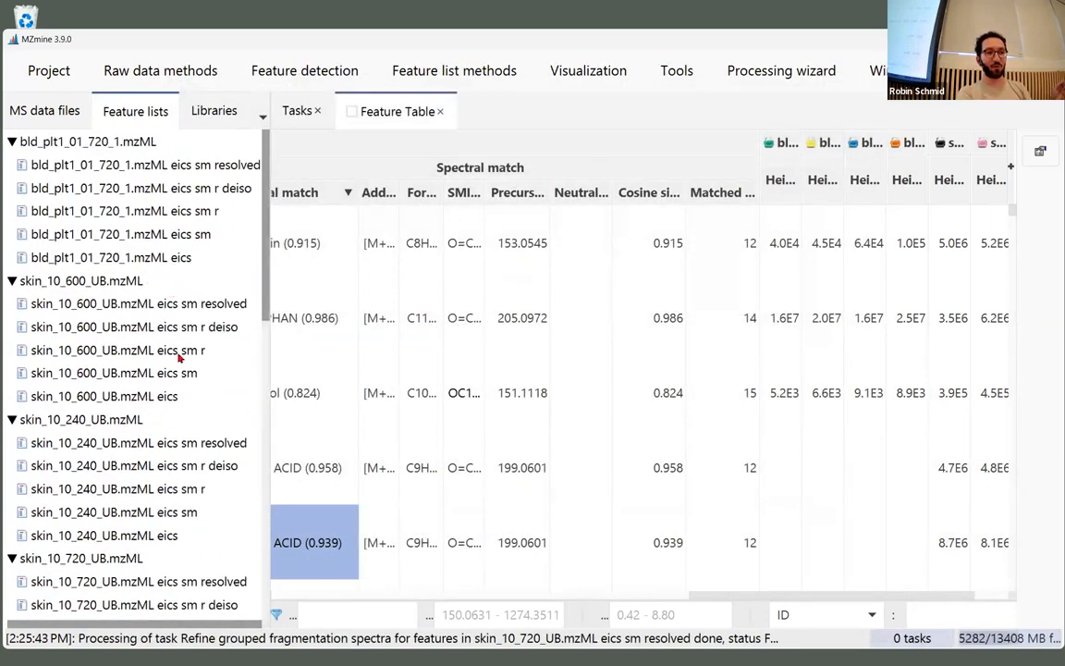
{"action": "left_click", "coordinate": [210, 310]}
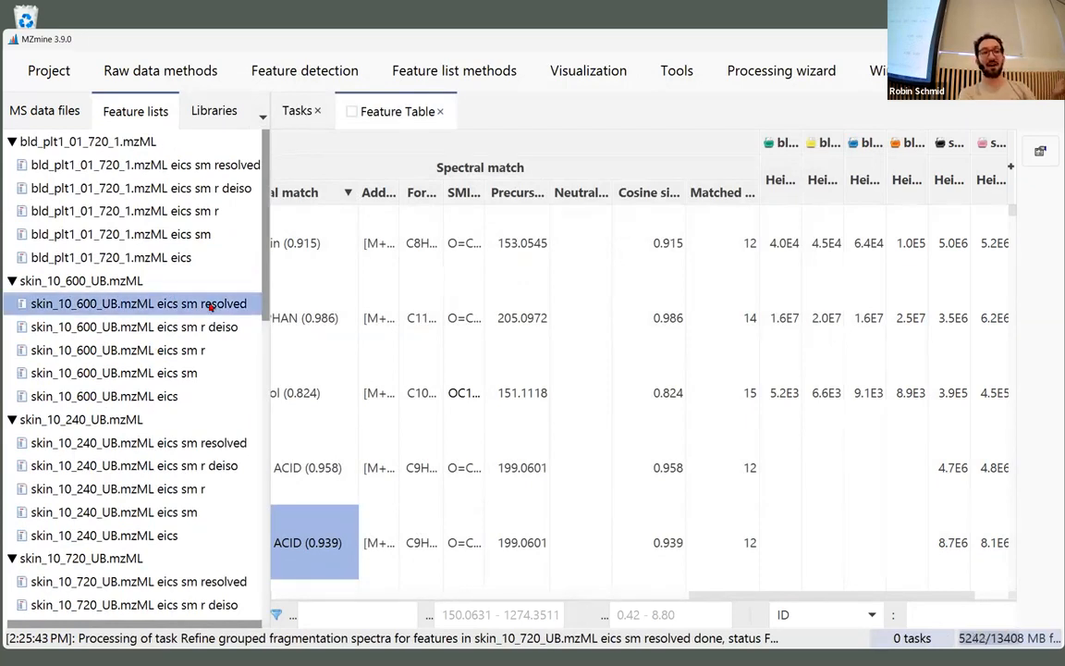
{"action": "double_click", "coordinate": [199, 305]}
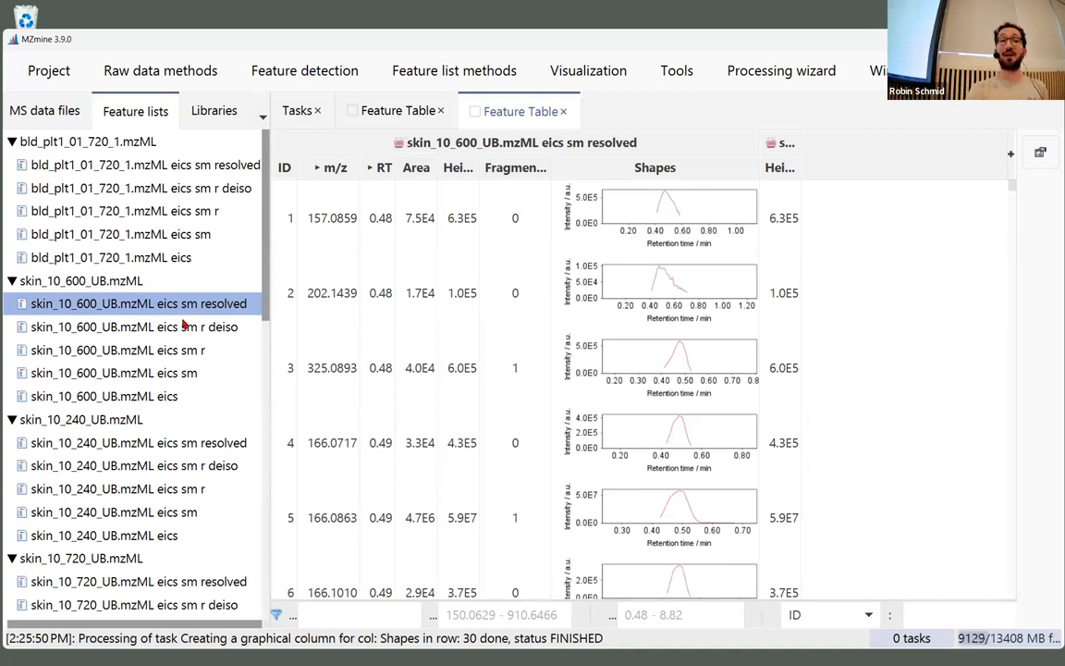
Step: Select the aligned feature list with the peak gaps dup corr suffix, and reopen the Local minimum feature resolver by searching modules for "local"
{"action": "scroll", "coordinate": [194, 278], "scroll_direction": "down", "scroll_amount": 10}
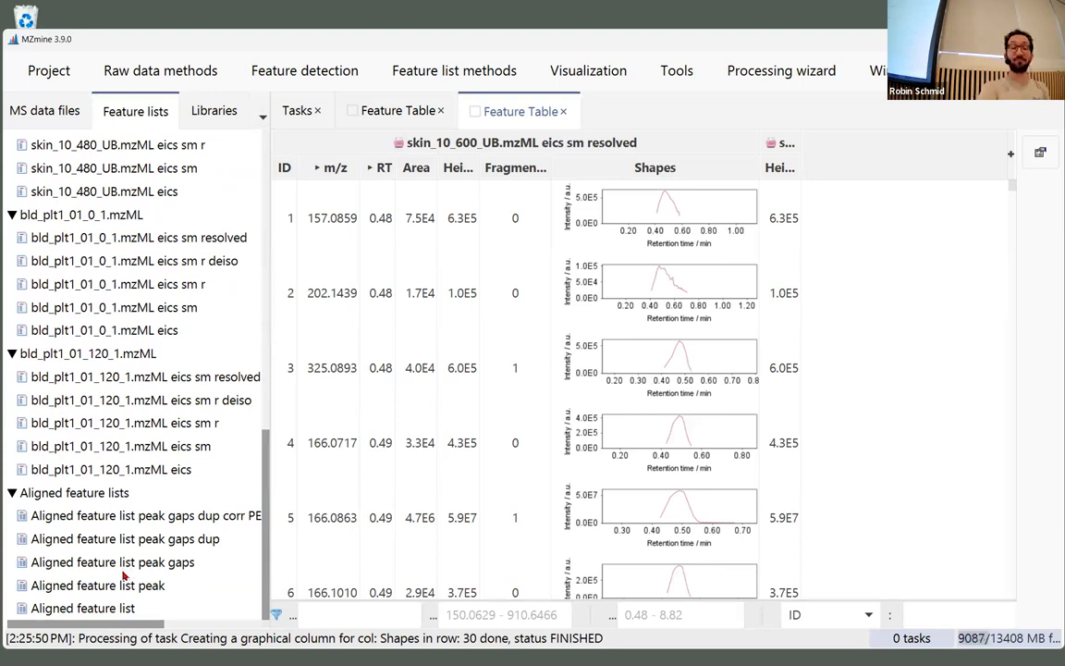
{"action": "left_click", "coordinate": [132, 521]}
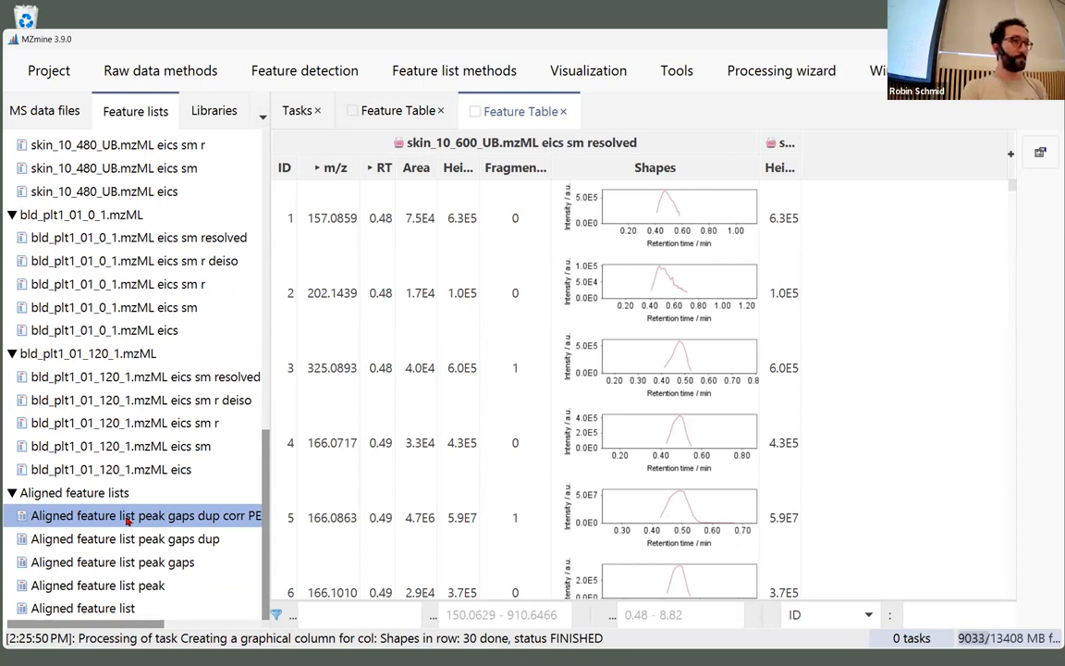
{"action": "key", "text": "ctrl+space"}
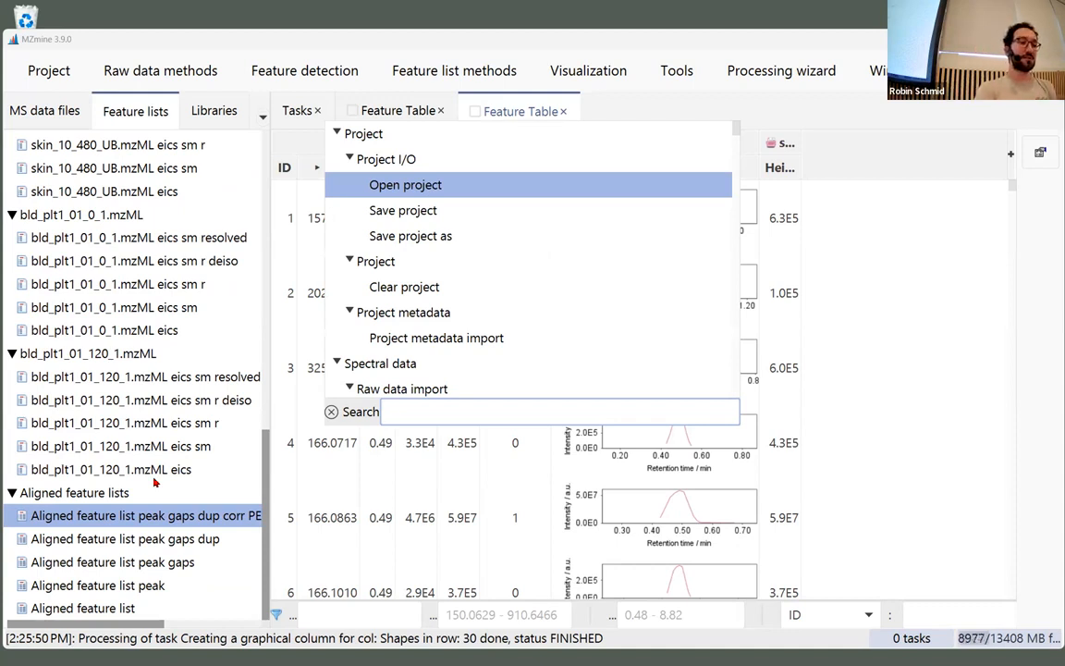
{"action": "type", "text": "local"}
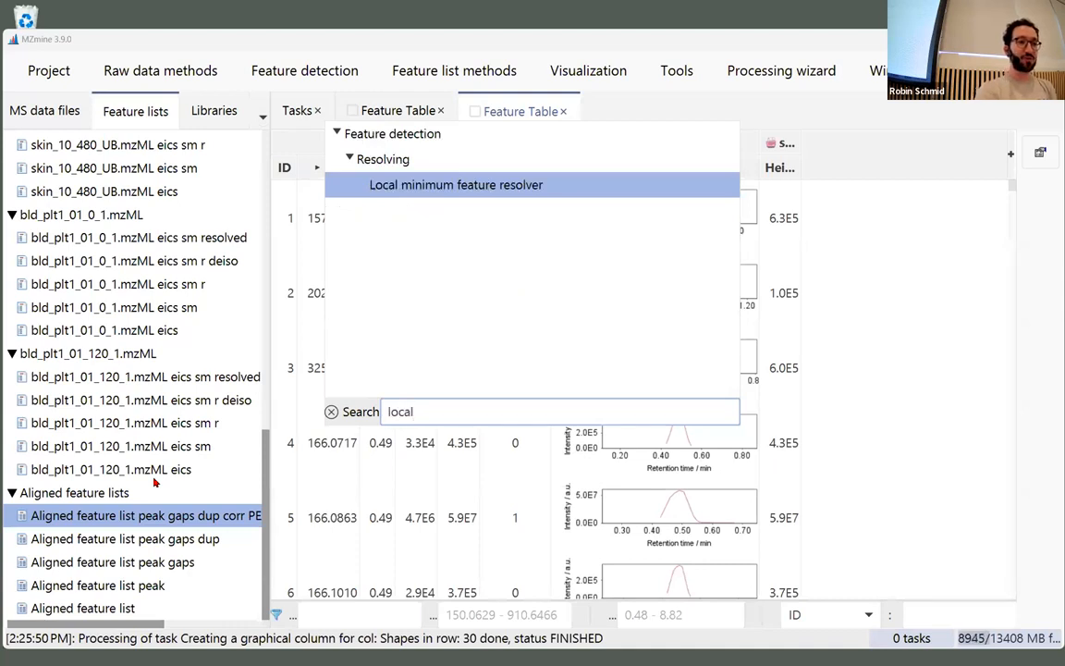
{"action": "key", "text": "Return"}
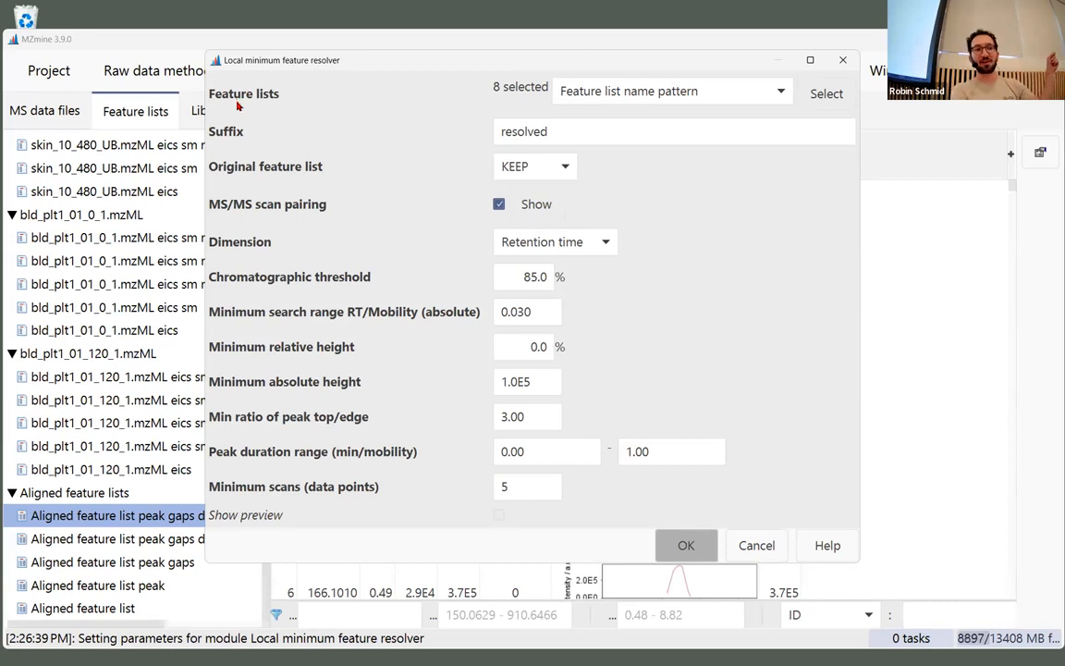
Step: Review the feature list selection options and the *sm name pattern, and close the resolver without running it
{"action": "mouse_move", "coordinate": [254, 98]}
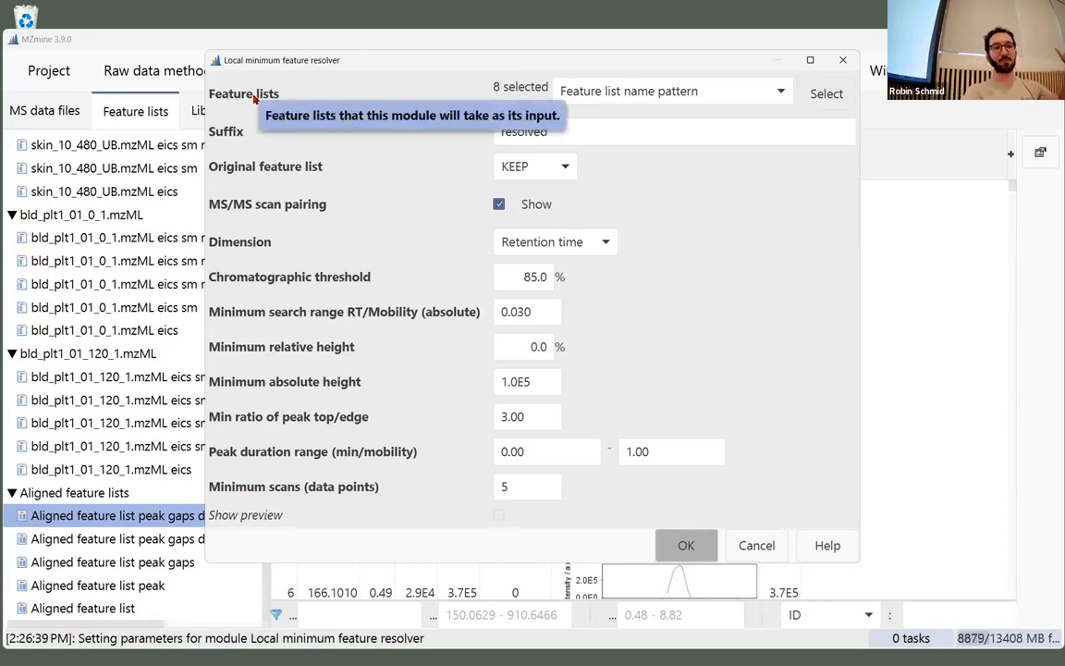
{"action": "left_click", "coordinate": [759, 93]}
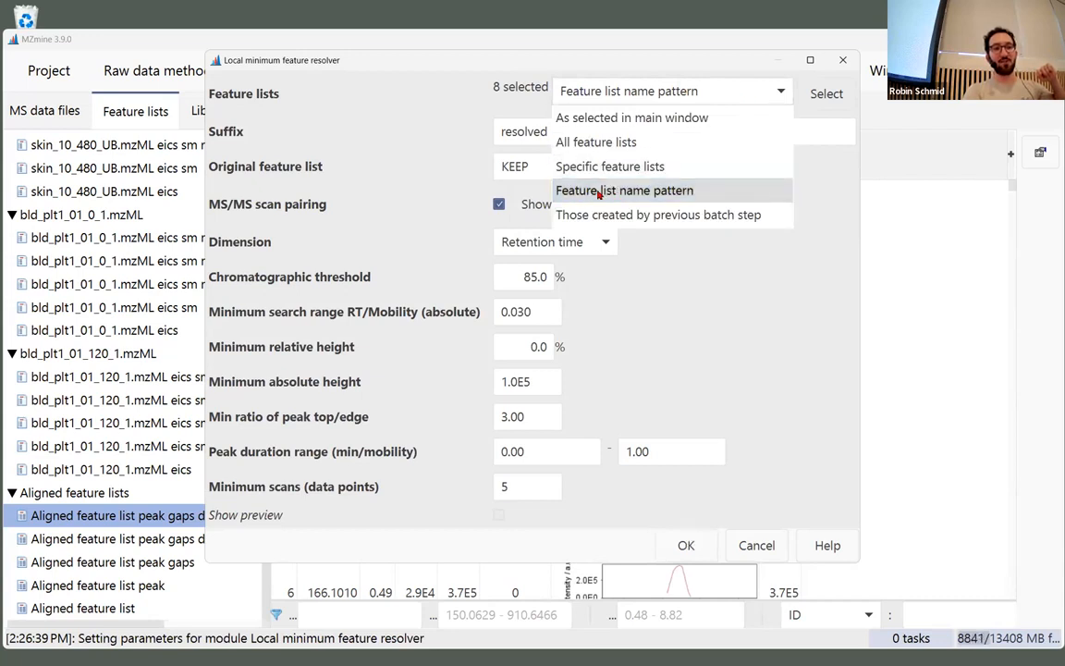
{"action": "left_click", "coordinate": [667, 190]}
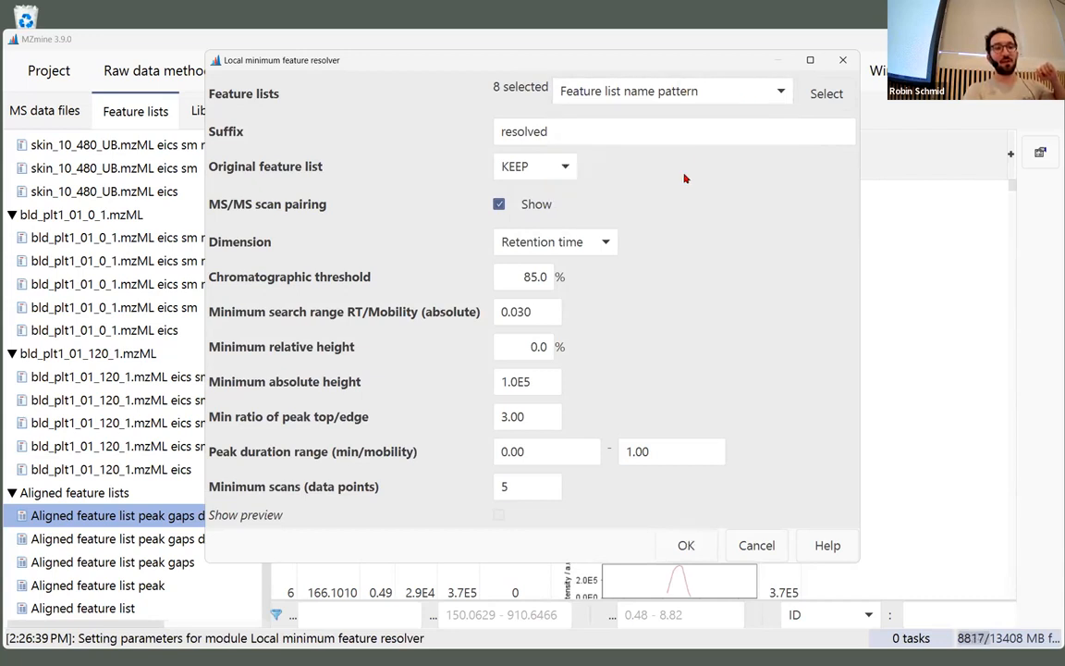
{"action": "left_click", "coordinate": [822, 93]}
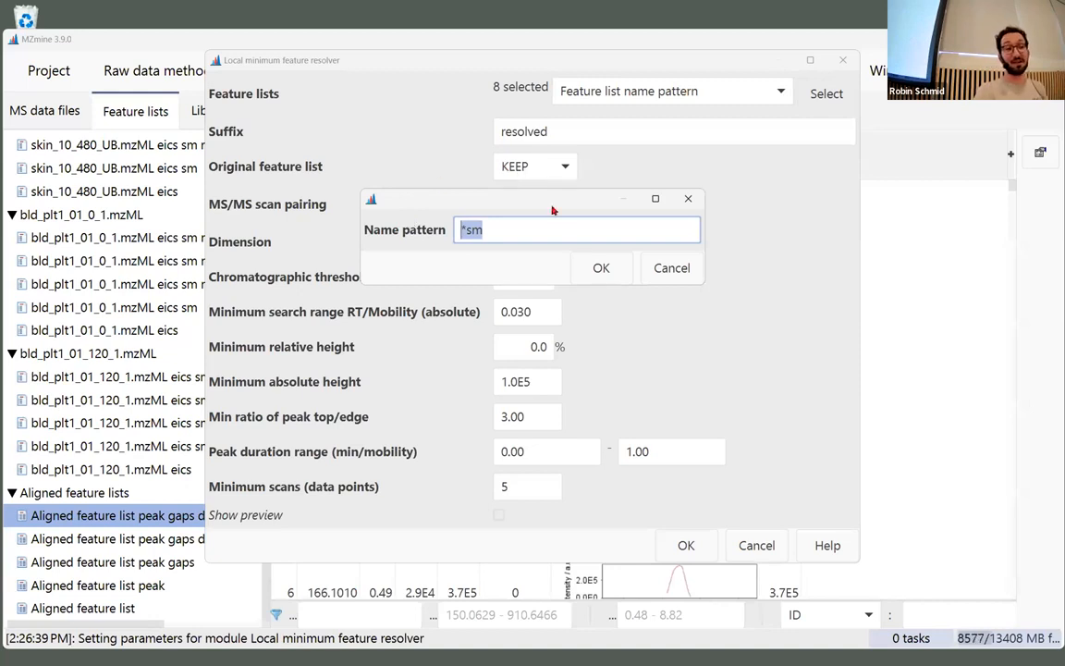
{"action": "left_click", "coordinate": [461, 230]}
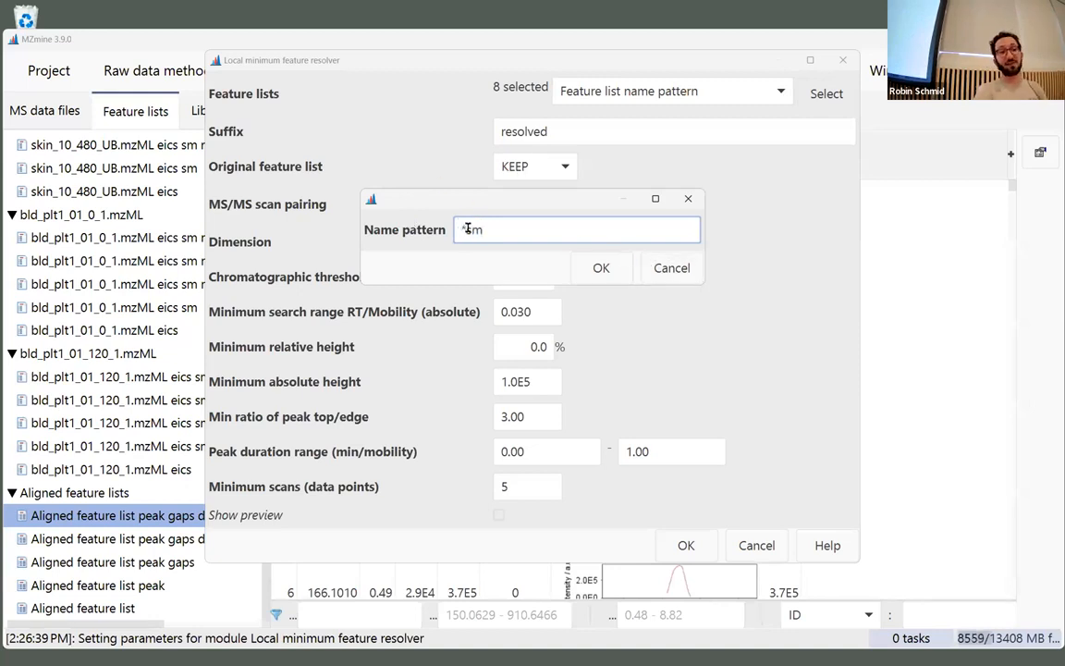
{"action": "left_click_drag", "start_coordinate": [461, 230], "coordinate": [532, 235]}
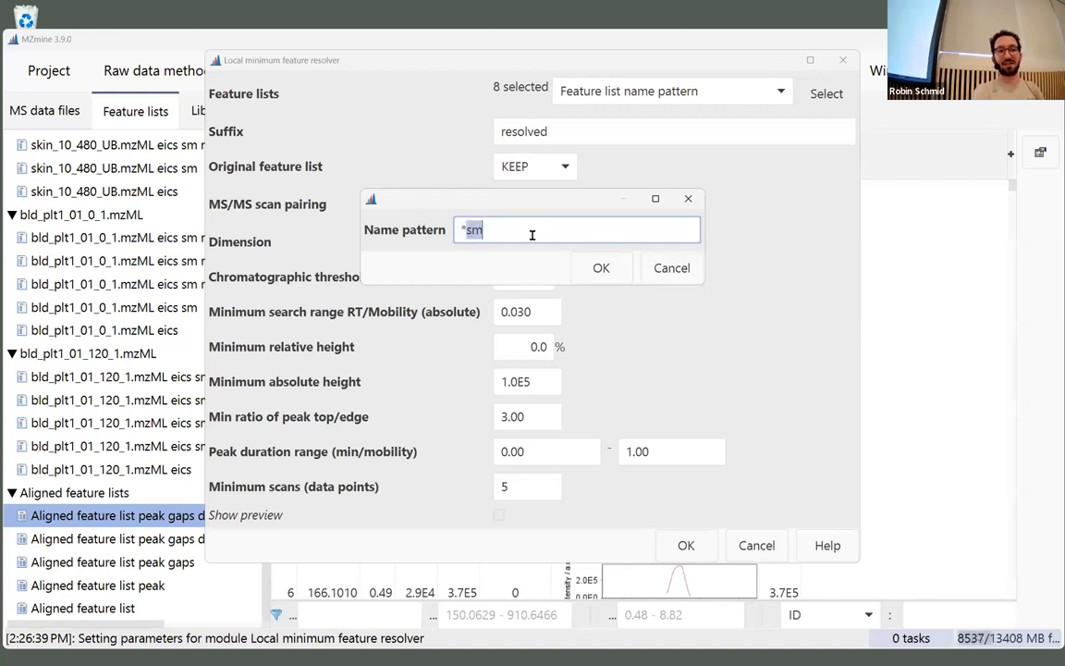
{"action": "left_click", "coordinate": [672, 268]}
{"action": "left_click", "coordinate": [756, 545]}
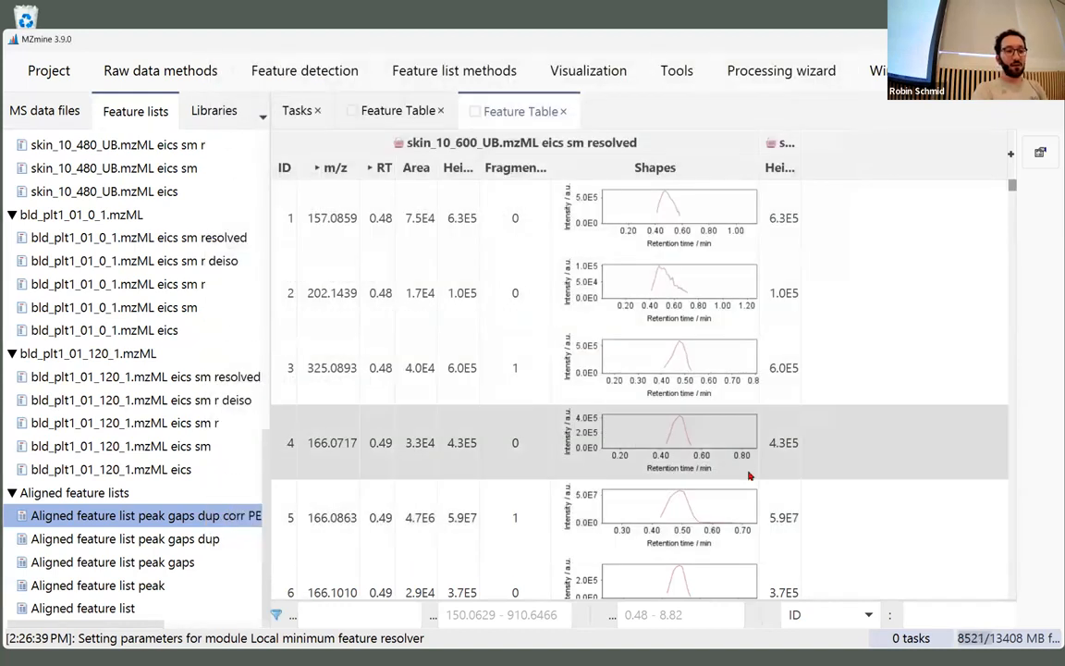
Step: Open the batch queue and bring up the parameters of its Local minimum feature resolver step
{"action": "left_click", "coordinate": [33, 70]}
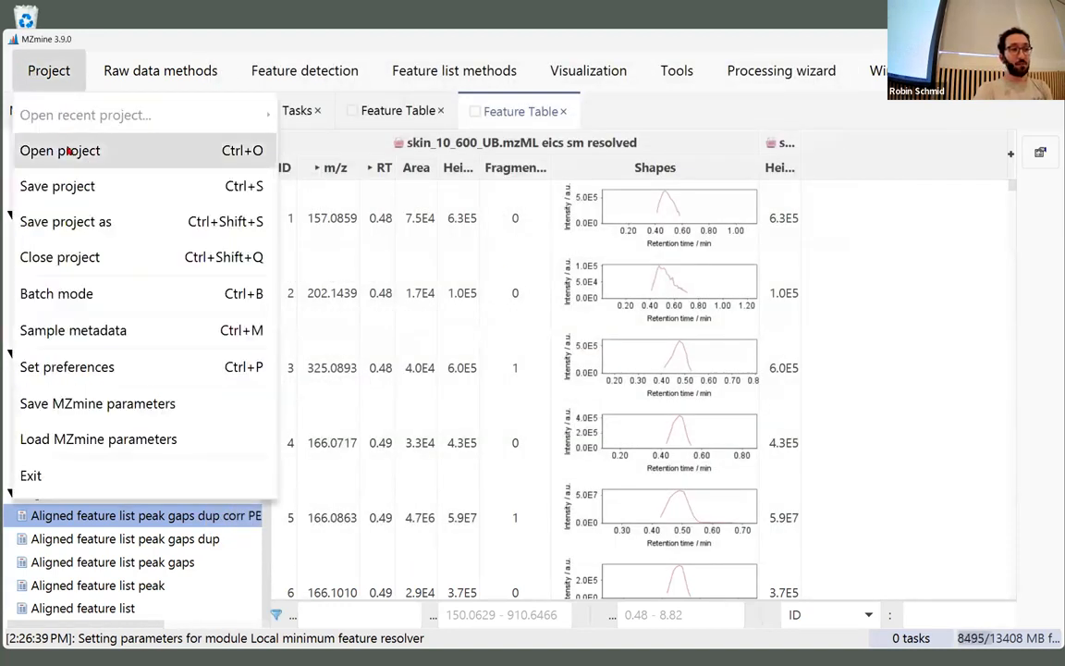
{"action": "left_click", "coordinate": [64, 294]}
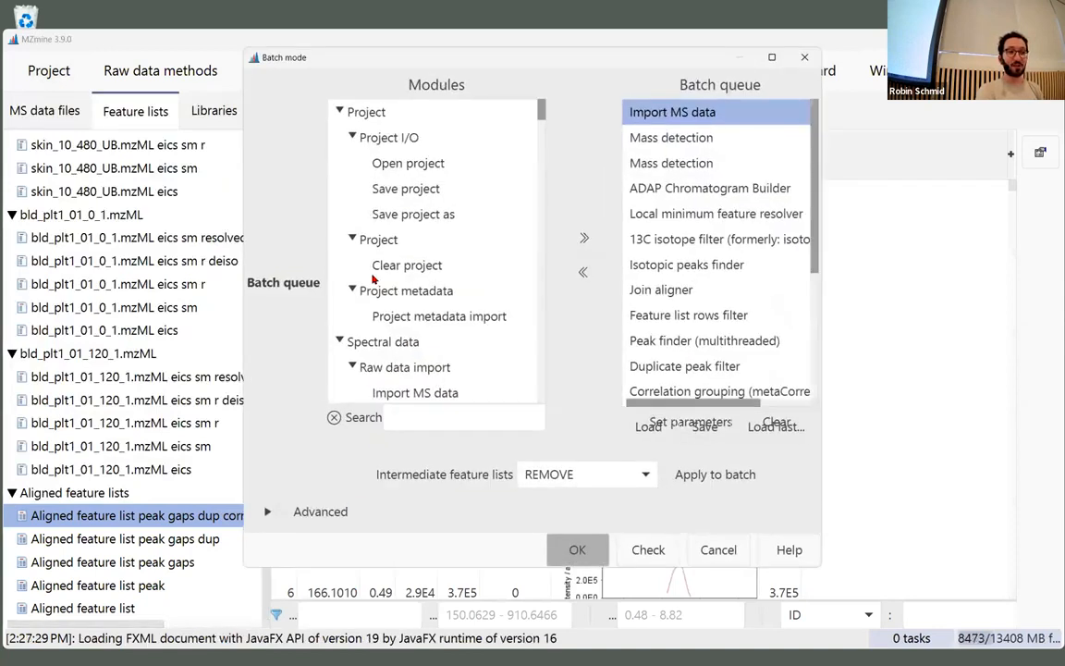
{"action": "left_click", "coordinate": [697, 141]}
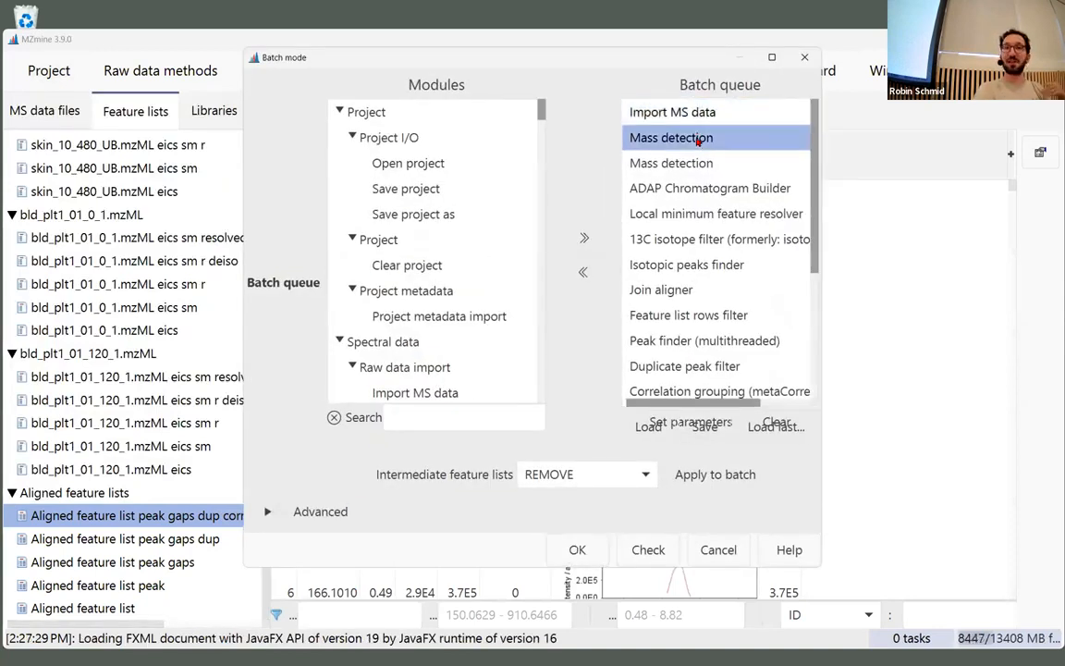
{"action": "left_click", "coordinate": [711, 188]}
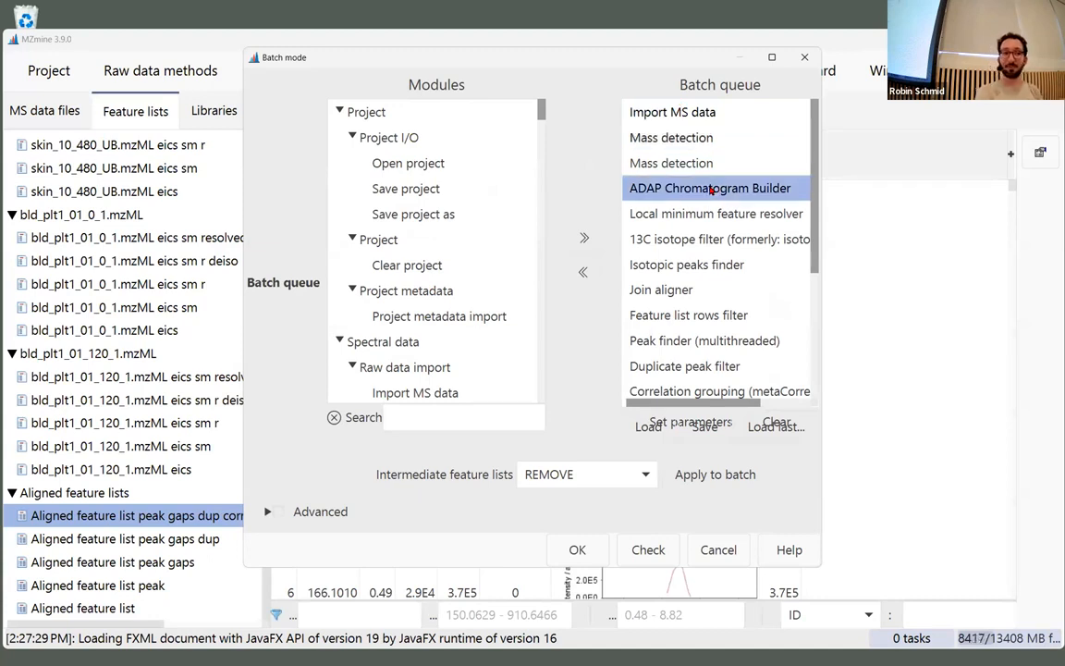
{"action": "double_click", "coordinate": [647, 213]}
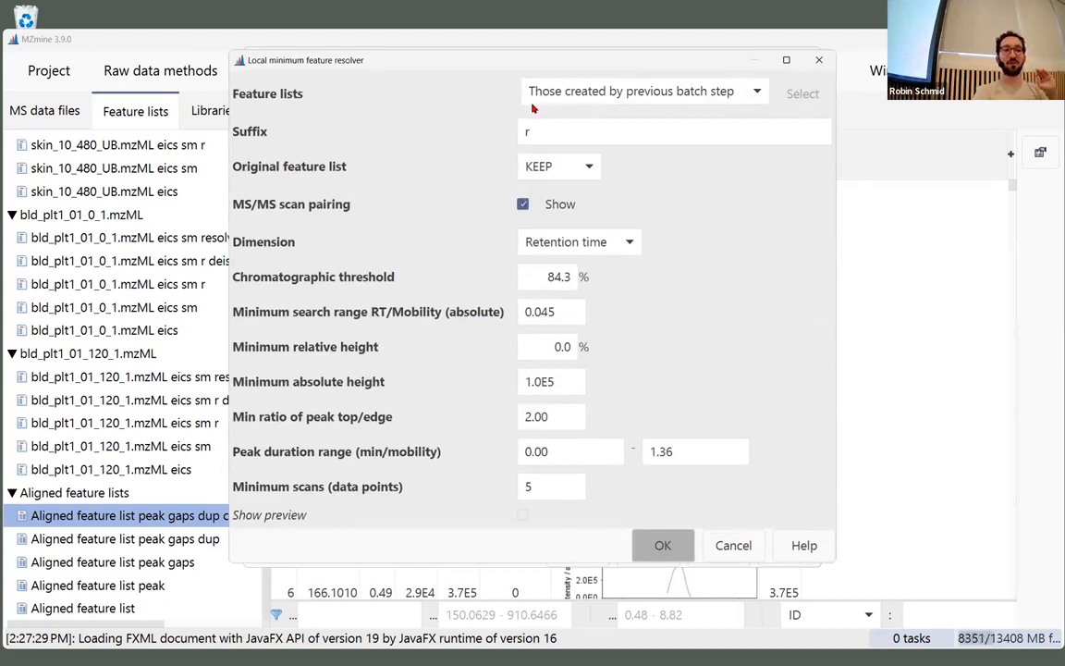
Step: Review the feature list selection options of the resolver's batch step, and close the resolver and batch dialogs without changes
{"action": "left_click", "coordinate": [742, 92]}
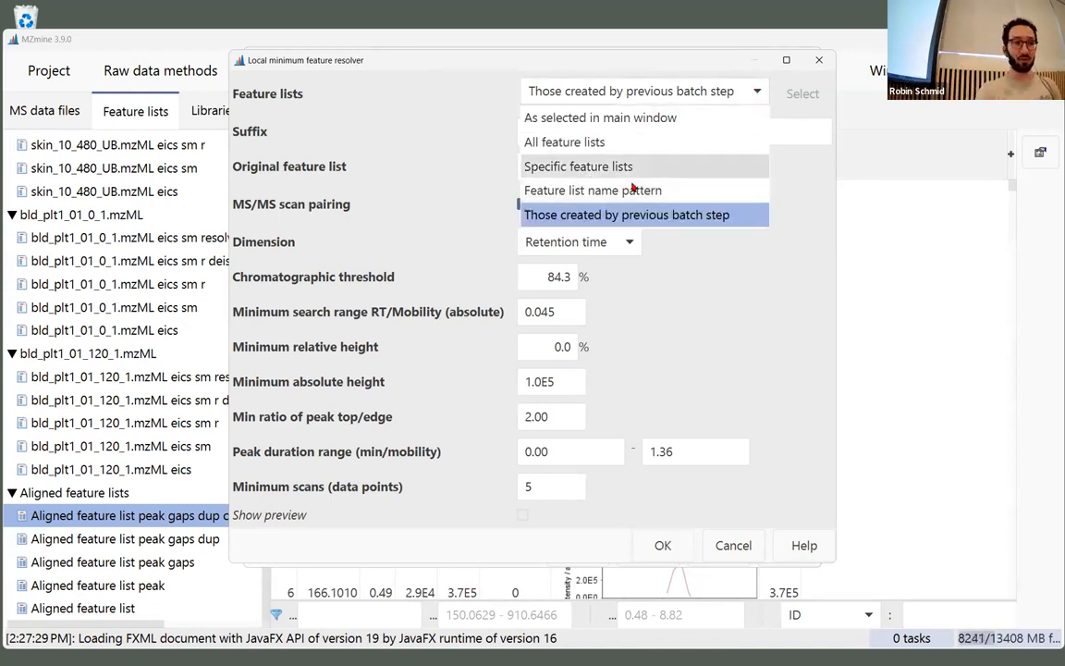
{"action": "left_click", "coordinate": [785, 298]}
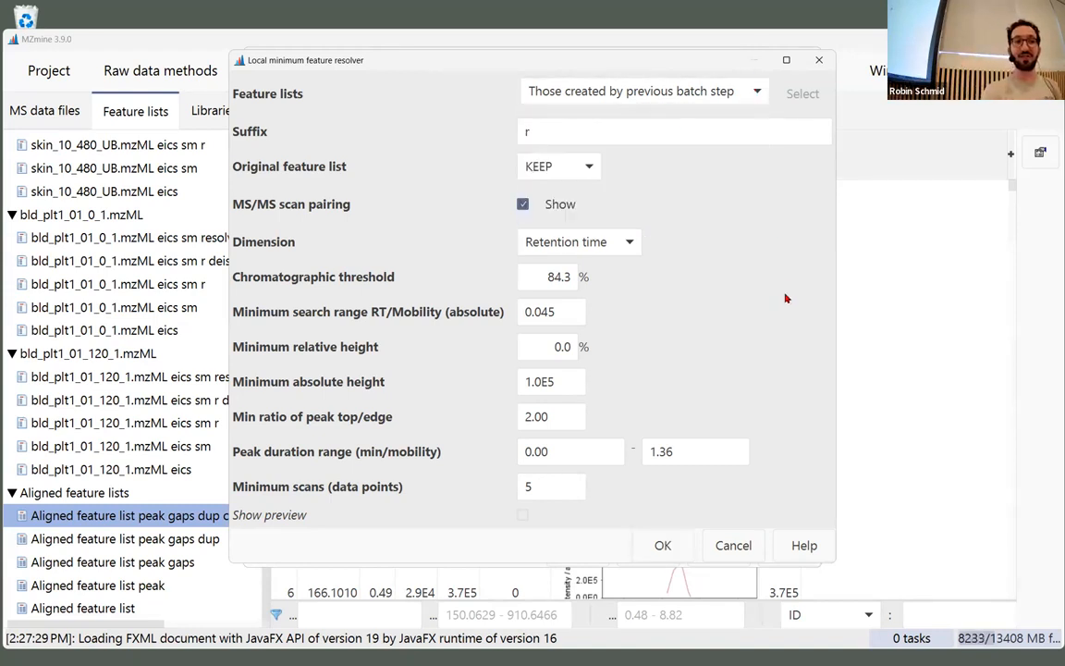
{"action": "left_click", "coordinate": [818, 60]}
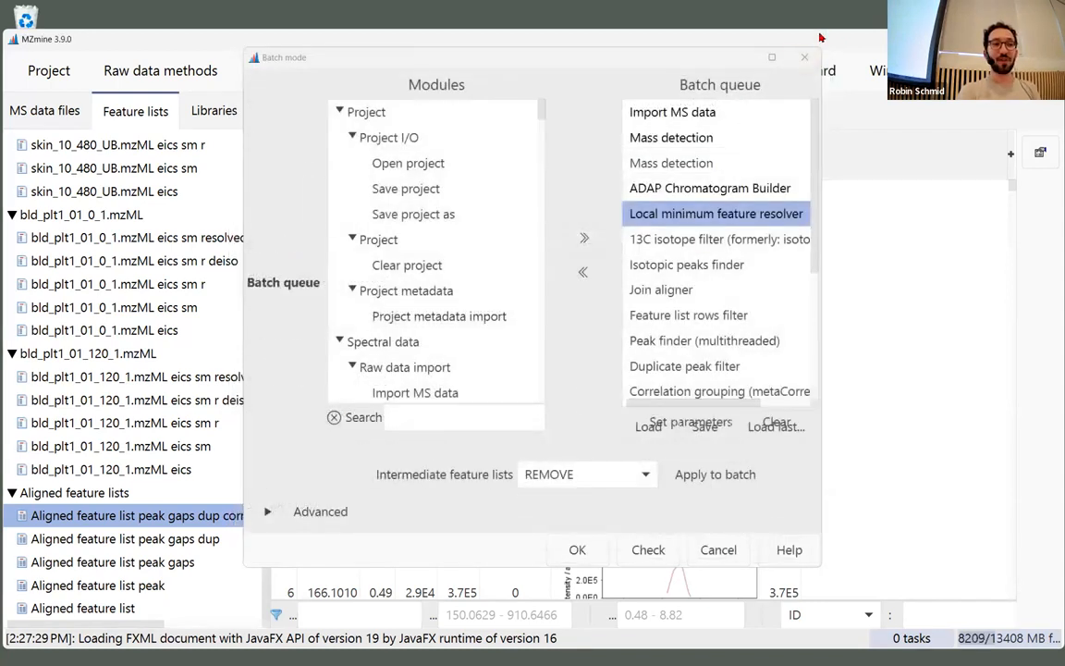
{"action": "left_click", "coordinate": [725, 52]}
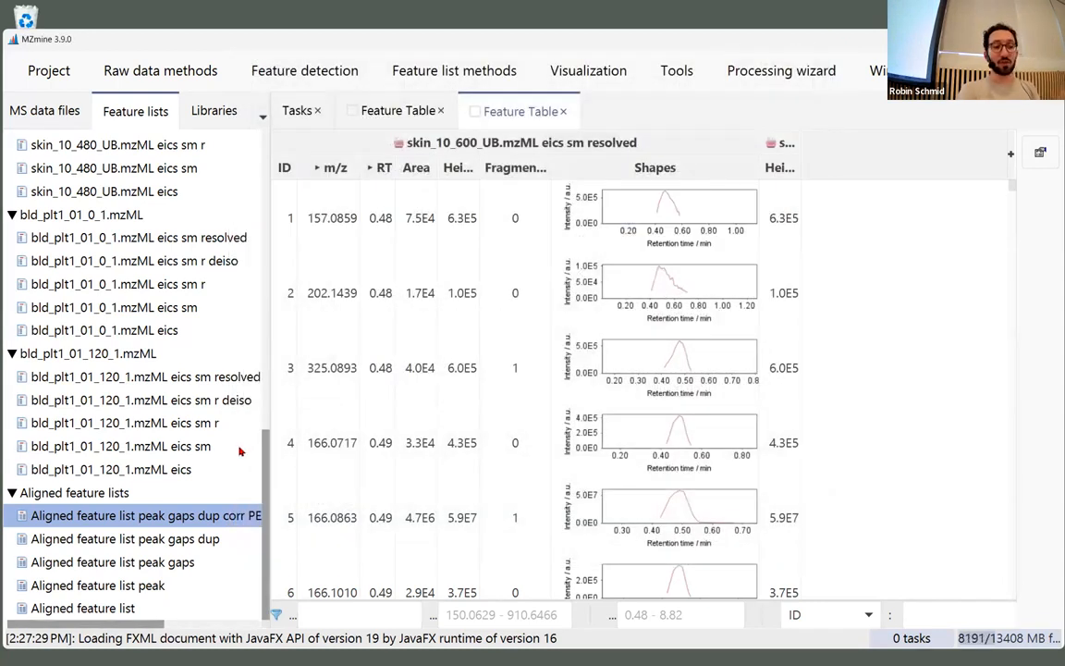
Step: Close all open feature tables and reopen only the table of the aligned feature list ending in dup corr PEARSON
{"action": "double_click", "coordinate": [199, 516]}
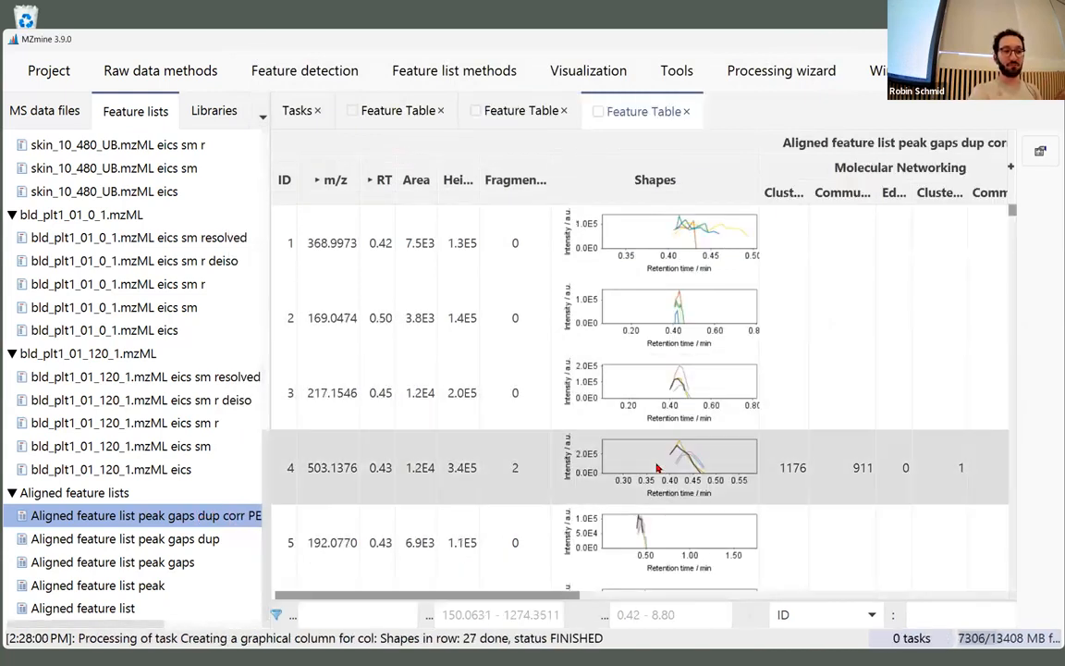
{"action": "left_click", "coordinate": [442, 111]}
{"action": "left_click", "coordinate": [443, 112]}
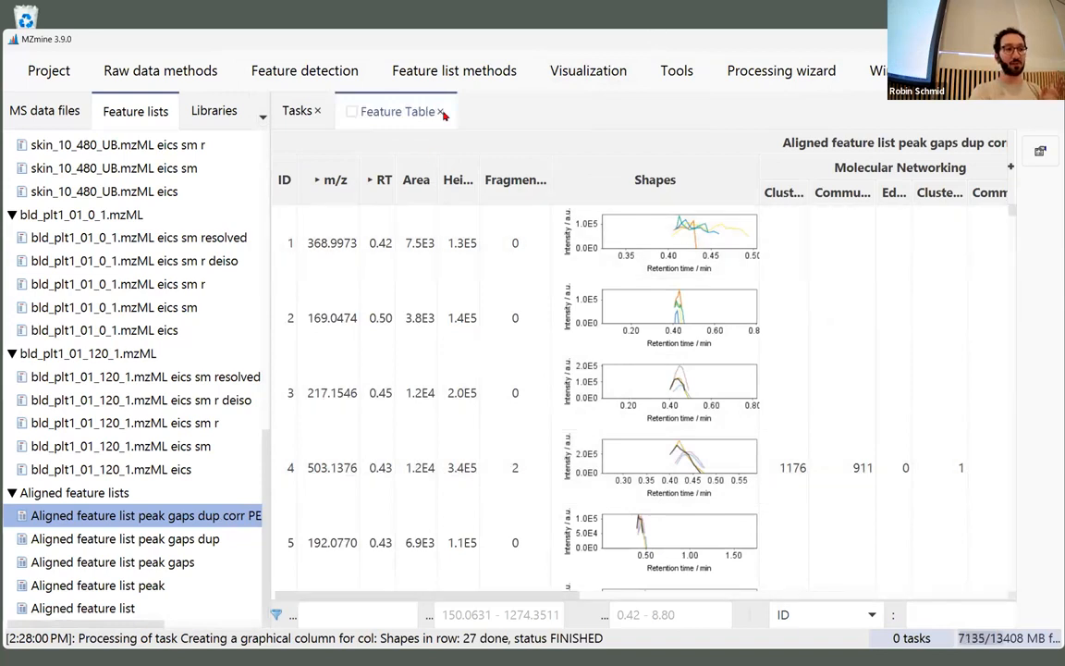
{"action": "left_click", "coordinate": [441, 111]}
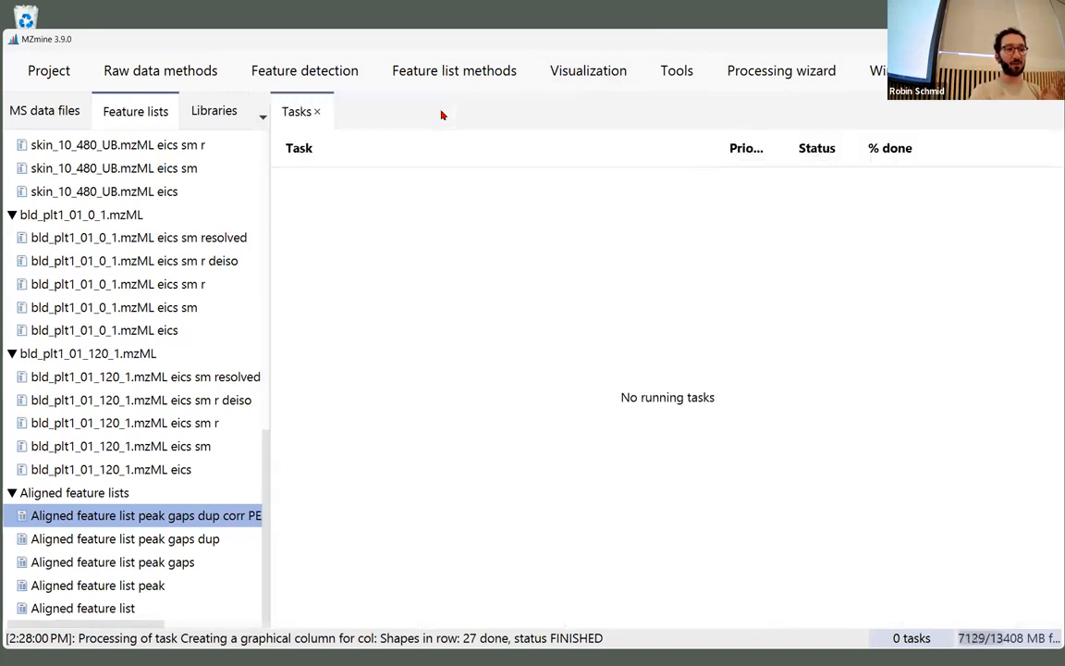
{"action": "double_click", "coordinate": [183, 518]}
Step: Sort the aligned feature table by Spectral match in descending order and widen that column to show the compound names
{"action": "left_click_drag", "start_coordinate": [455, 602], "coordinate": [770, 573]}
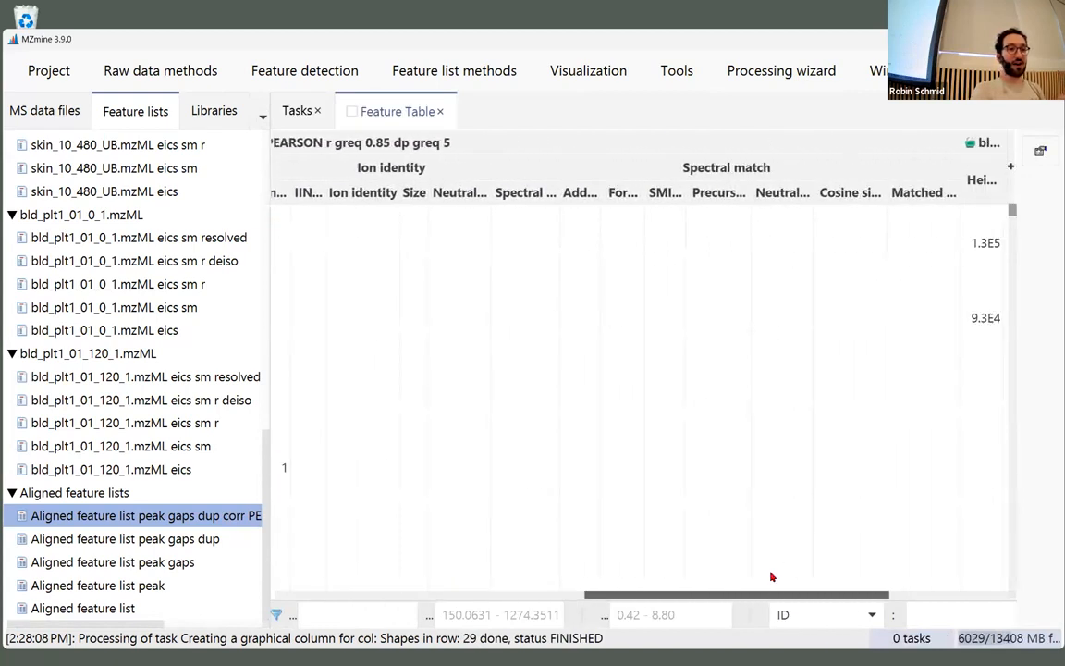
{"action": "left_click", "coordinate": [533, 194]}
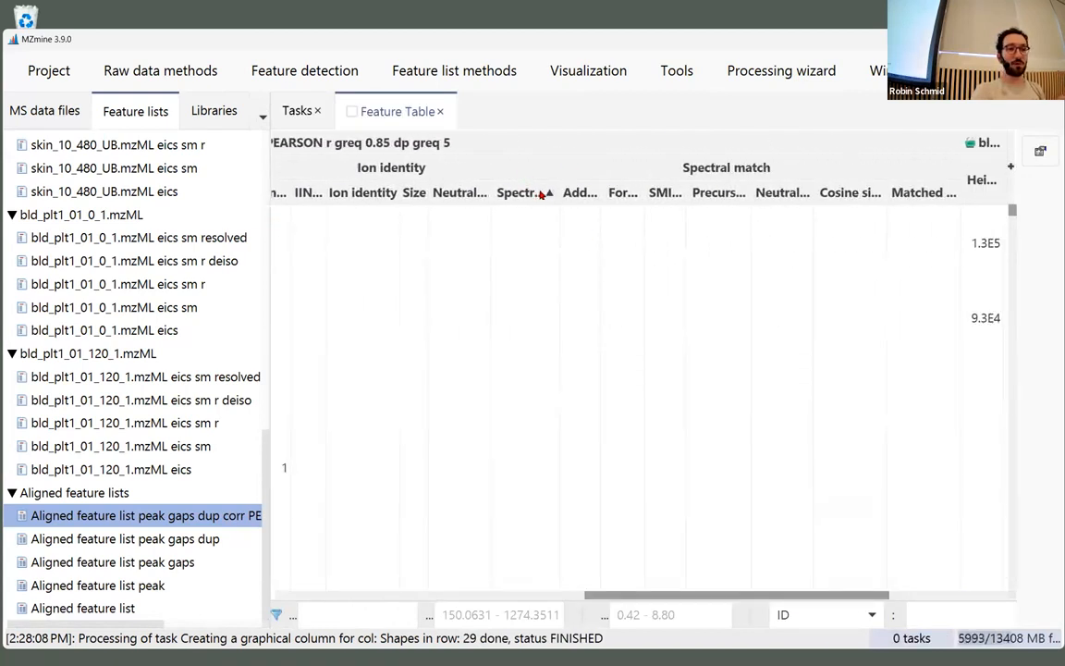
{"action": "left_click", "coordinate": [537, 193]}
{"action": "left_click_drag", "start_coordinate": [559, 188], "coordinate": [676, 192]}
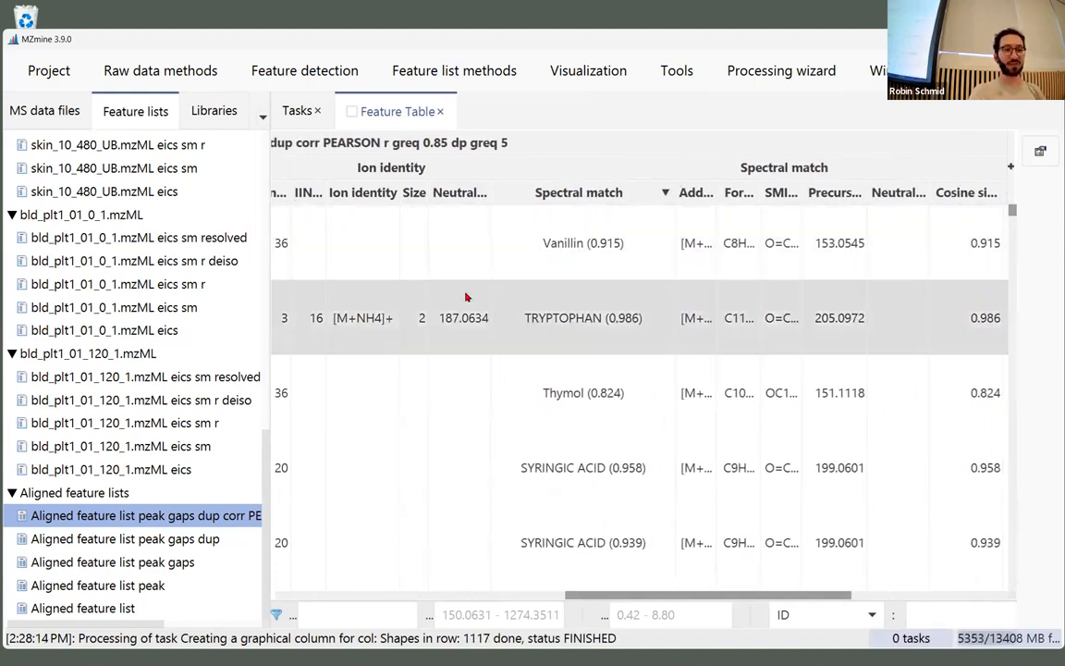
Step: Look through the table's column display options, and show the network feature overview for the Vanillin row
{"action": "right_click", "coordinate": [463, 235]}
{"action": "left_click", "coordinate": [450, 229]}
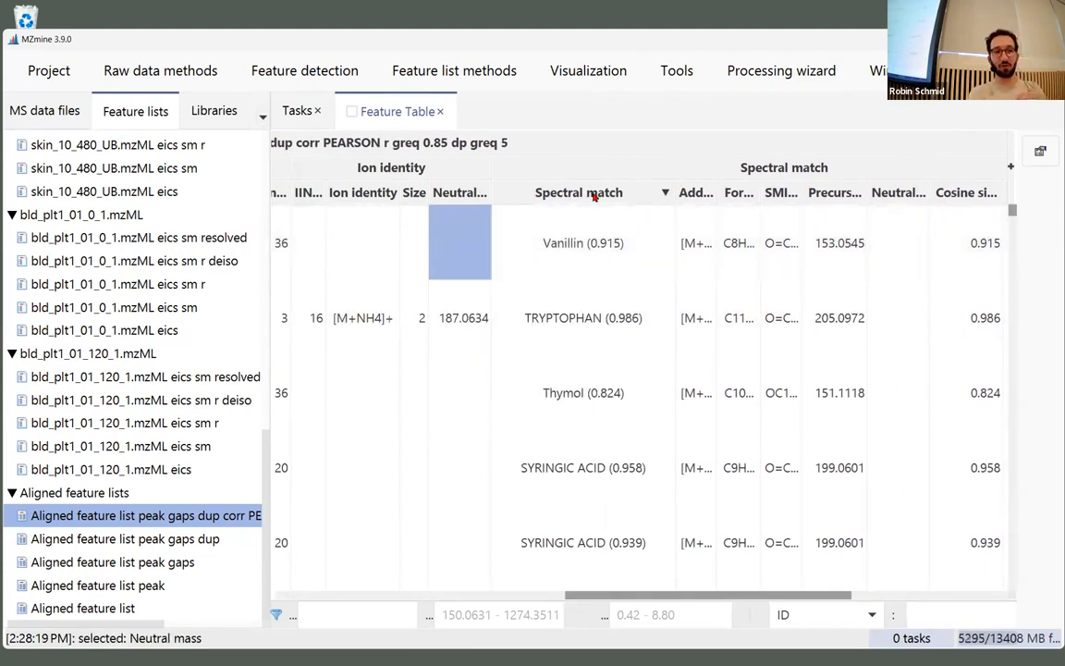
{"action": "left_click", "coordinate": [1011, 166]}
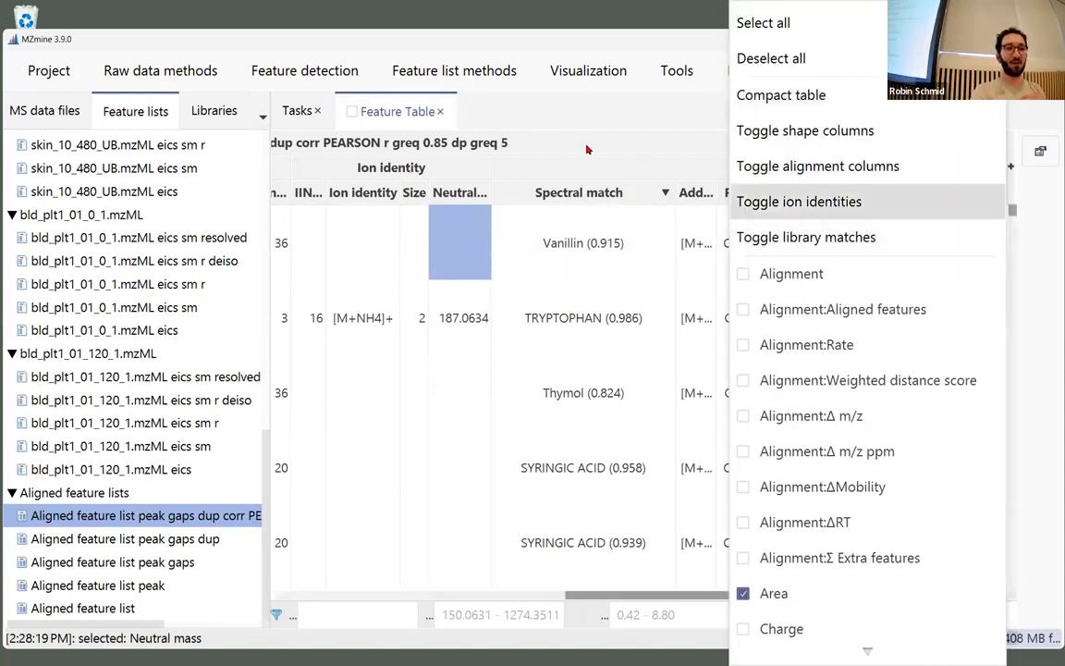
{"action": "left_click", "coordinate": [806, 237]}
{"action": "right_click", "coordinate": [467, 243]}
{"action": "mouse_move", "coordinate": [480, 259]}
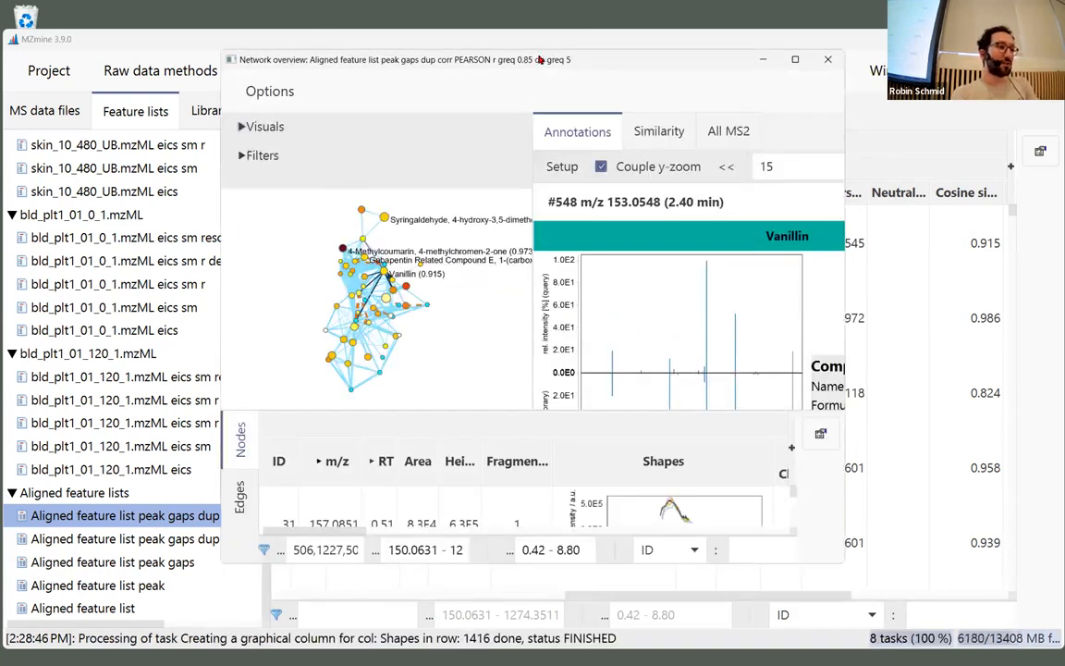
Step: Move the network overview window aside, narrow the feature list pane, and bring the network overview back in front of the table
{"action": "left_click_drag", "start_coordinate": [539, 59], "coordinate": [317, 38]}
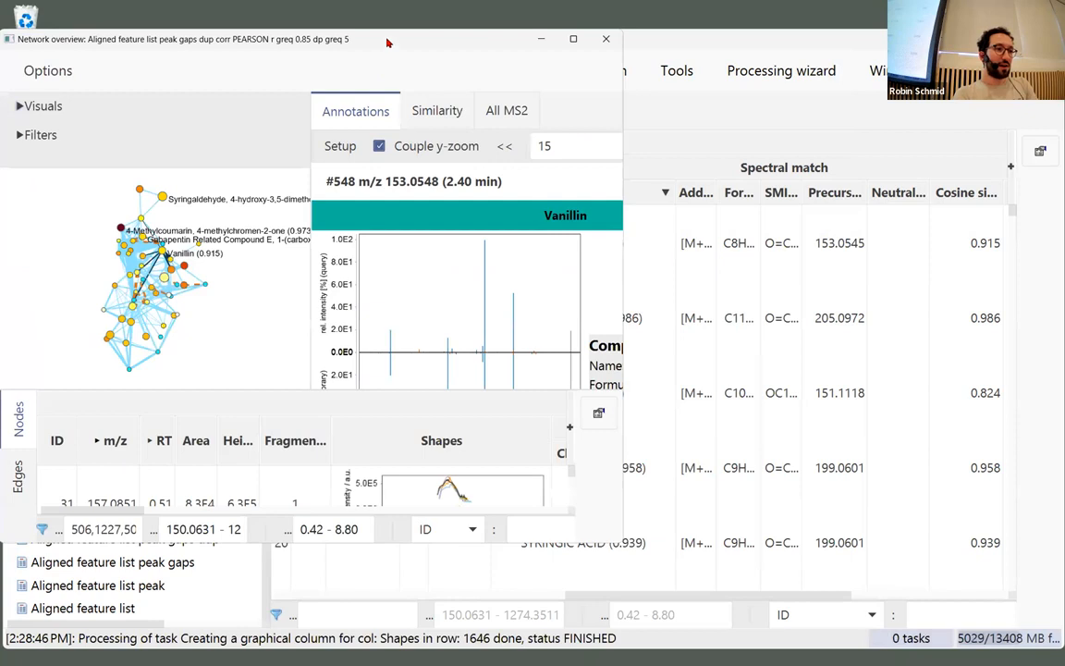
{"action": "left_click_drag", "start_coordinate": [390, 43], "coordinate": [778, 83]}
{"action": "left_click_drag", "start_coordinate": [268, 271], "coordinate": [111, 268]}
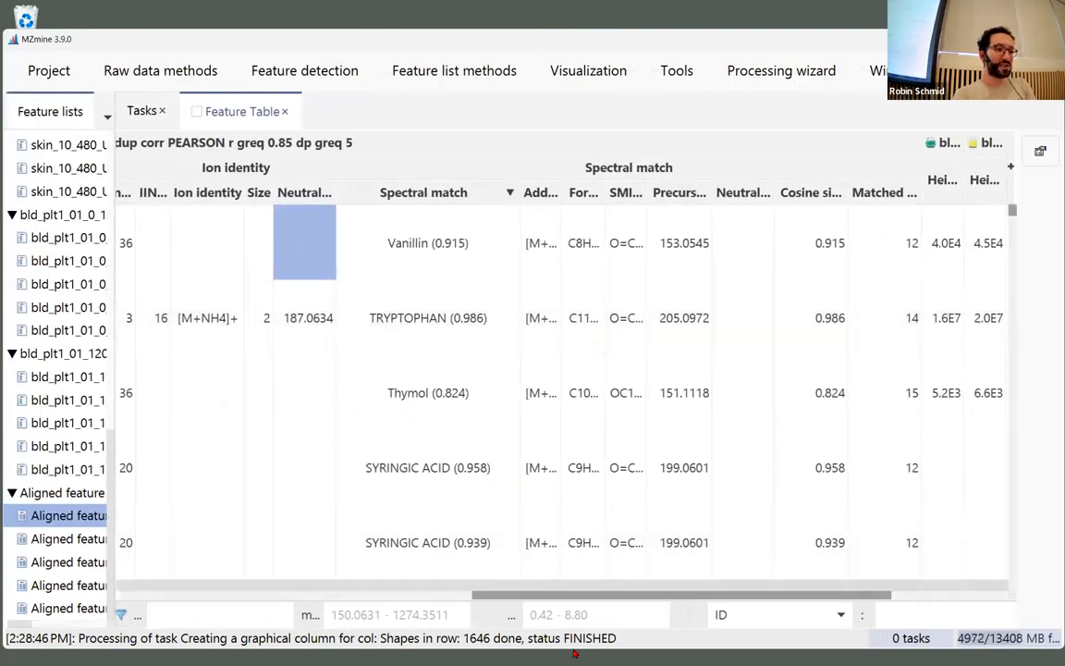
{"action": "mouse_move", "coordinate": [608, 649]}
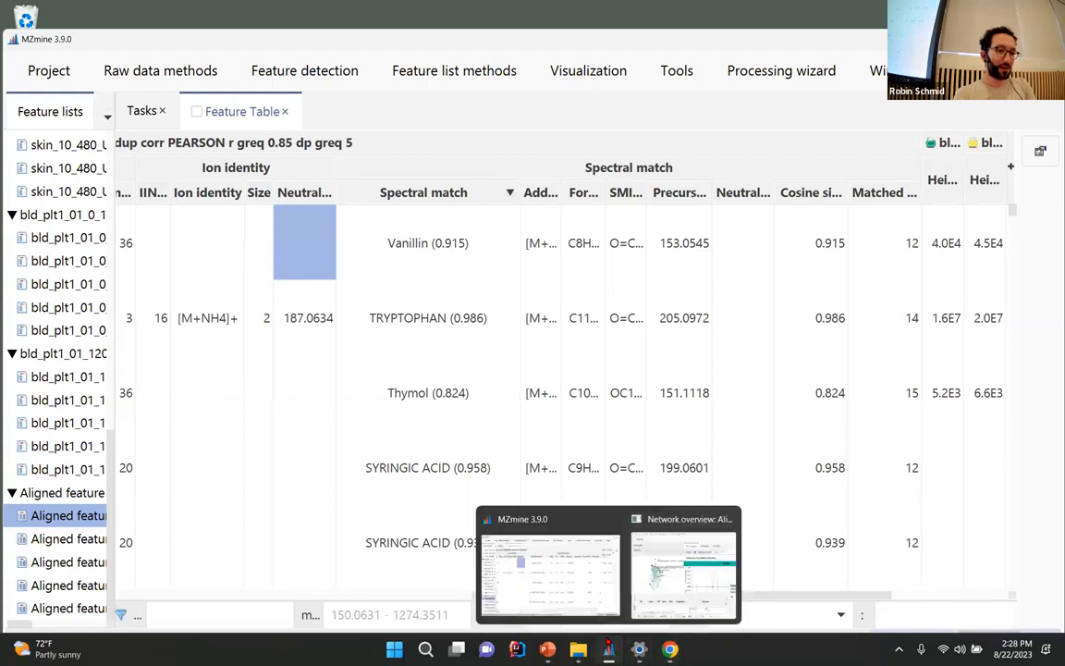
{"action": "left_click", "coordinate": [684, 554]}
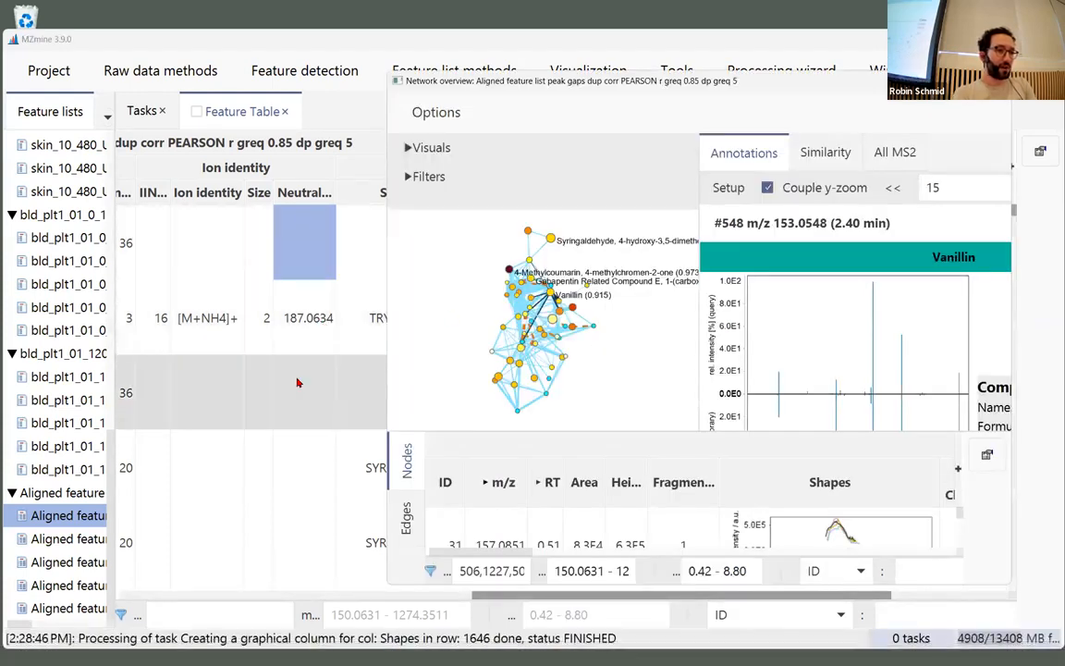
Step: Focus the network overview on the Thymol row and resize the main window to view its network and spectral match
{"action": "left_click", "coordinate": [297, 382]}
{"action": "left_click", "coordinate": [298, 382]}
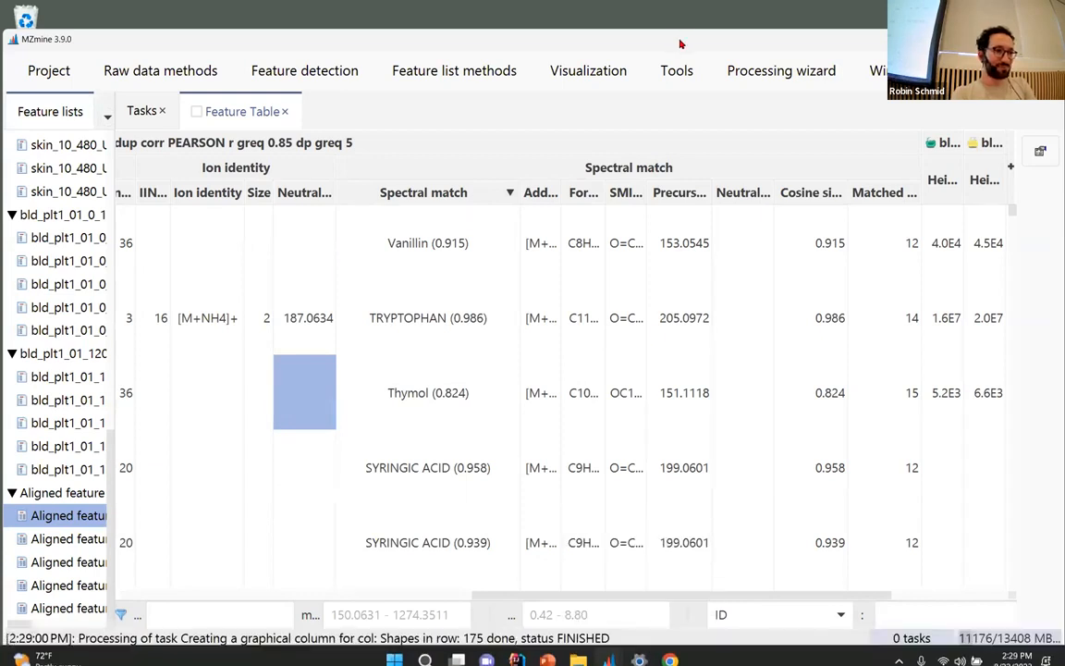
{"action": "left_click_drag", "start_coordinate": [681, 44], "coordinate": [677, 44]}
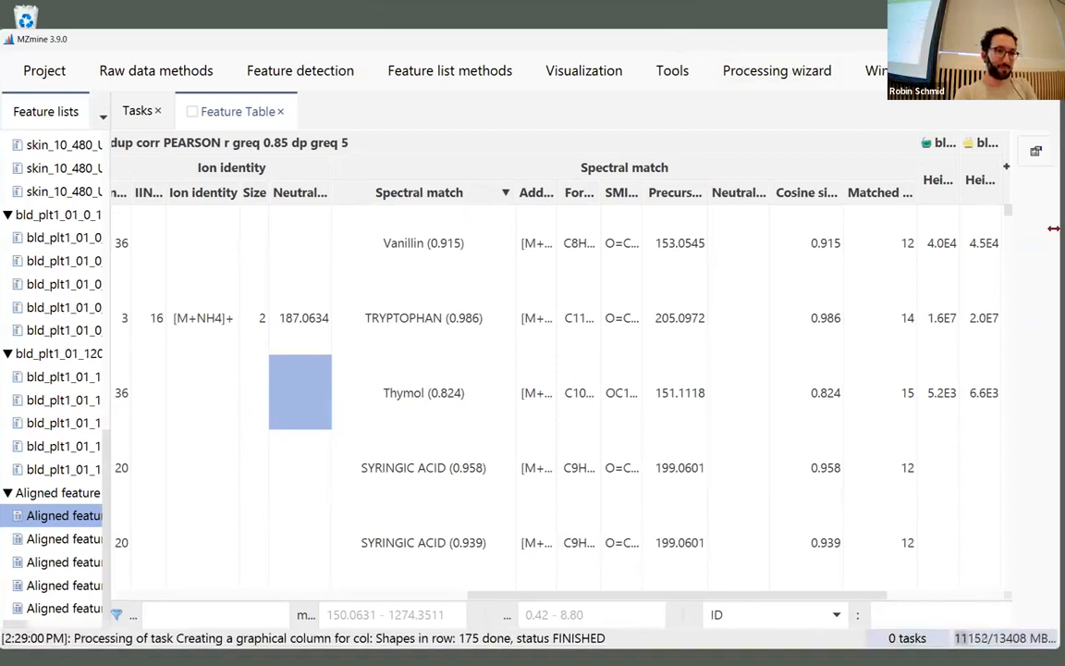
{"action": "left_click_drag", "start_coordinate": [1052, 228], "coordinate": [435, 287]}
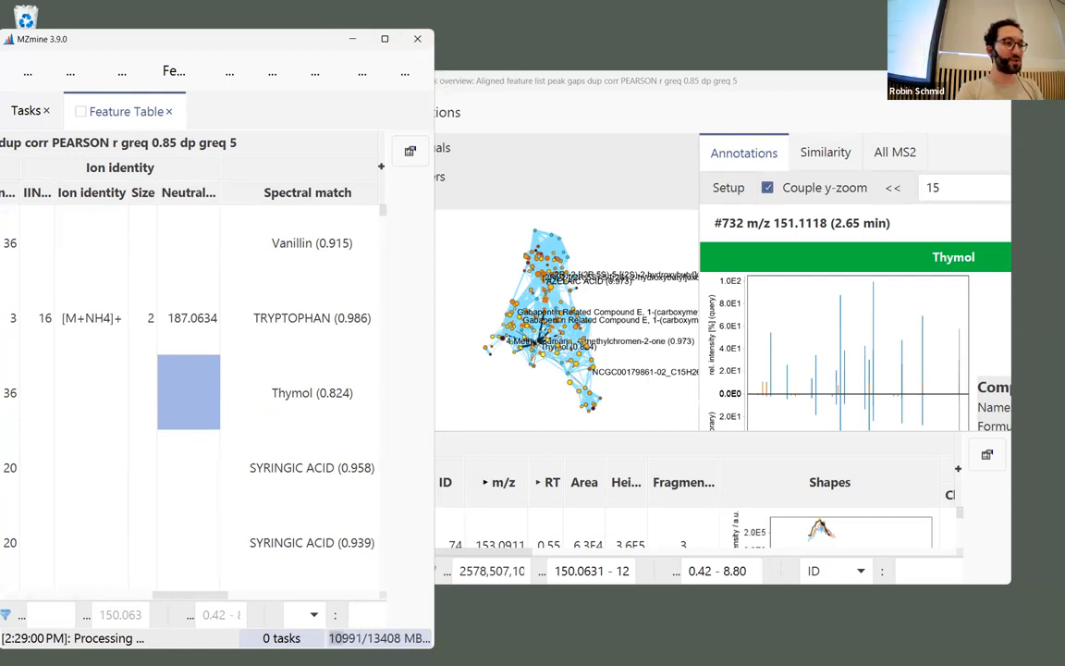
{"action": "left_click_drag", "start_coordinate": [438, 87], "coordinate": [1060, 87]}
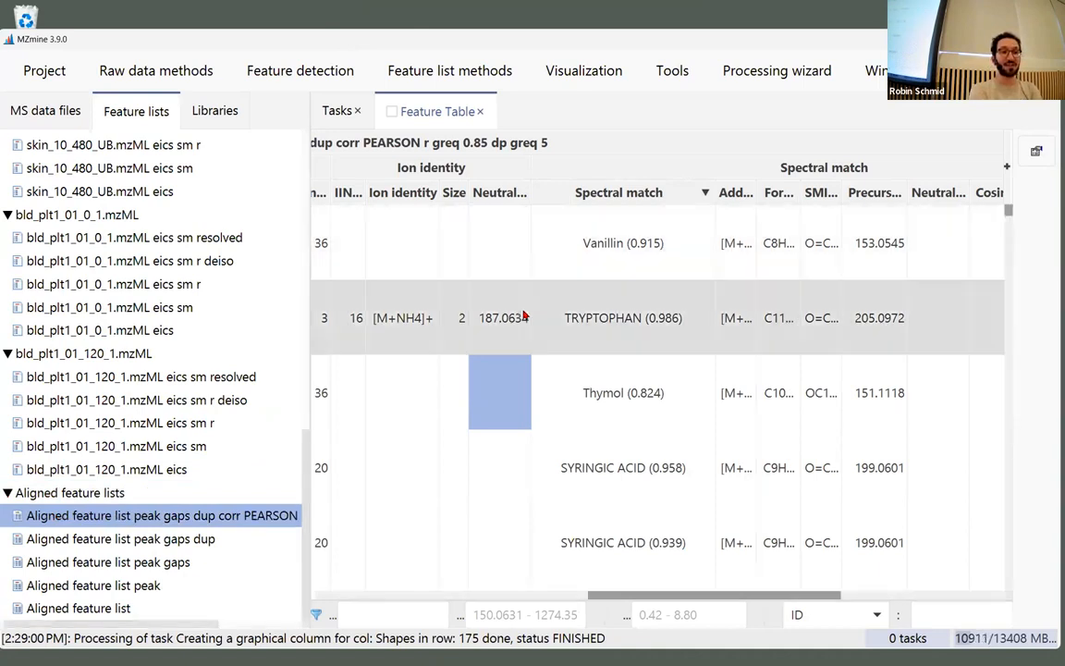
Step: Select the Vanillin row and check where the Feature overview (network) option is found among its display commands
{"action": "left_click", "coordinate": [703, 194]}
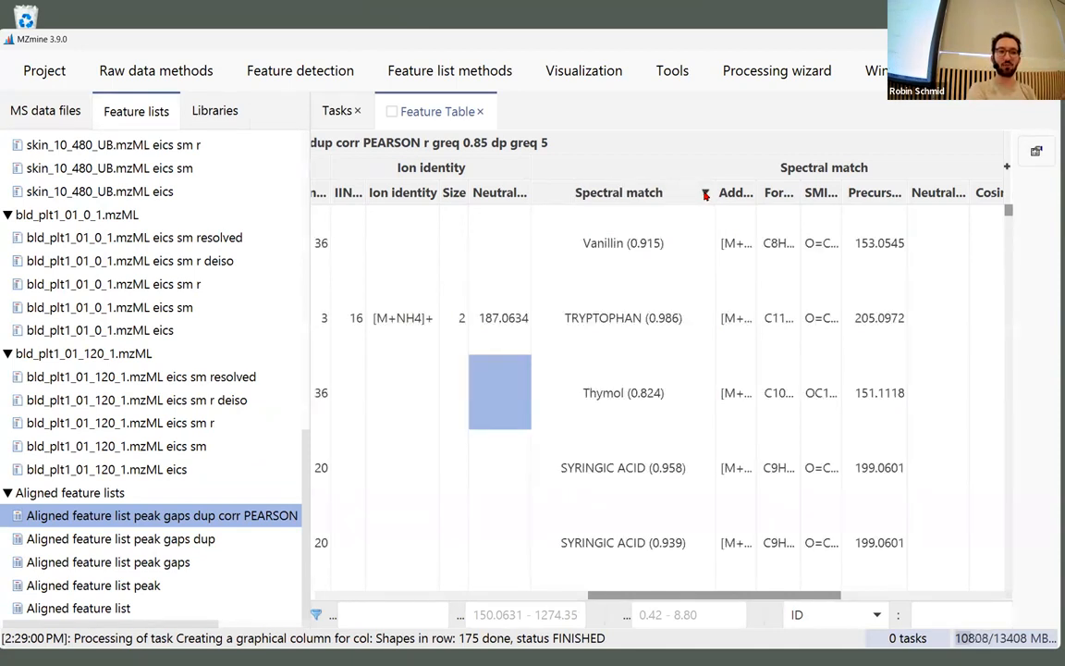
{"action": "right_click", "coordinate": [500, 262]}
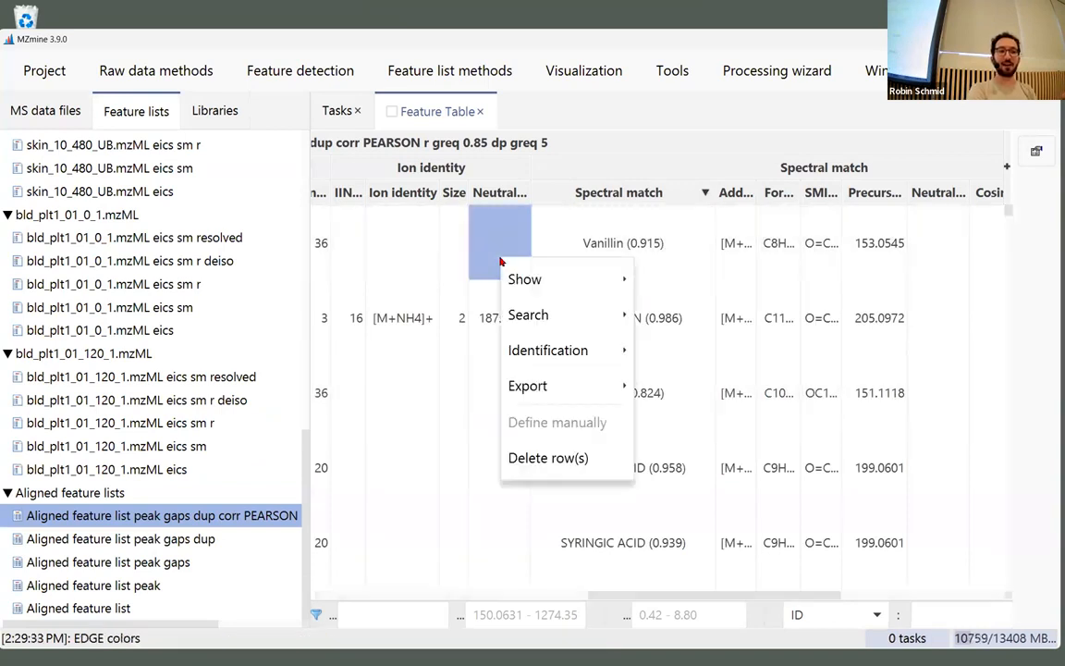
{"action": "mouse_move", "coordinate": [525, 283]}
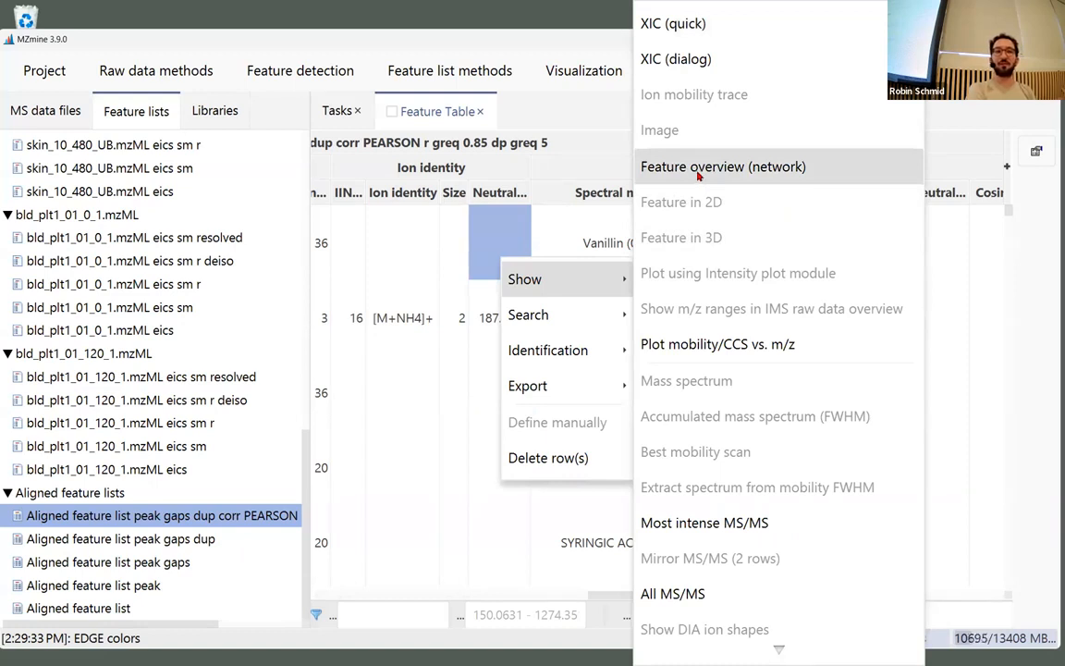
{"action": "left_click", "coordinate": [547, 46]}
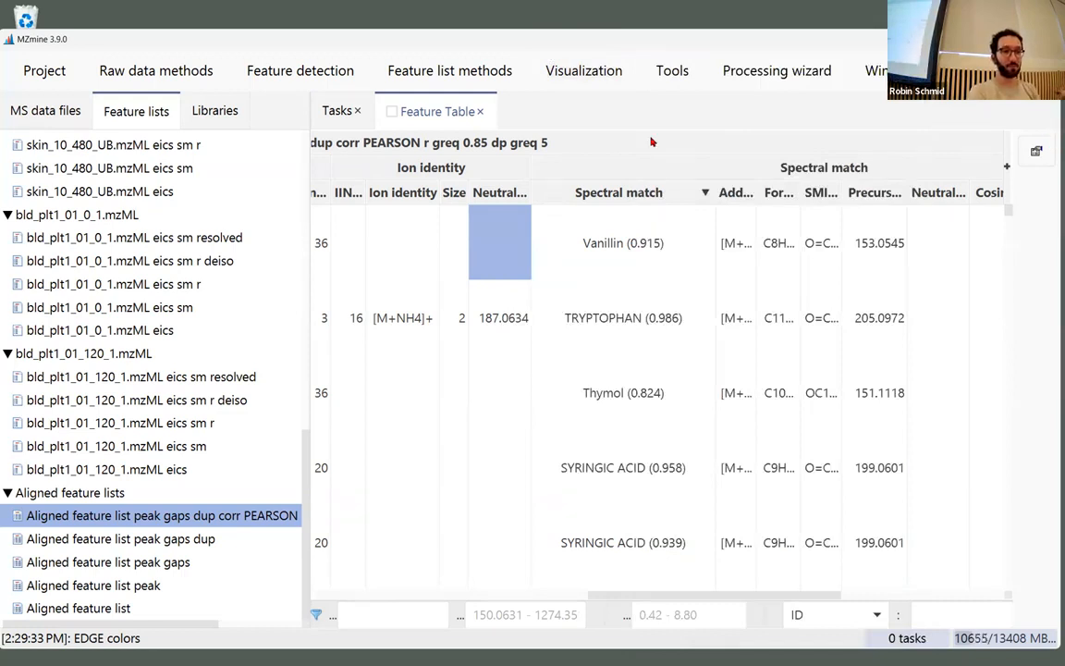
Step: View the narrowed main window beside the Vanillin network overview, and review the row's display commands again without running any
{"action": "left_click", "coordinate": [848, 83]}
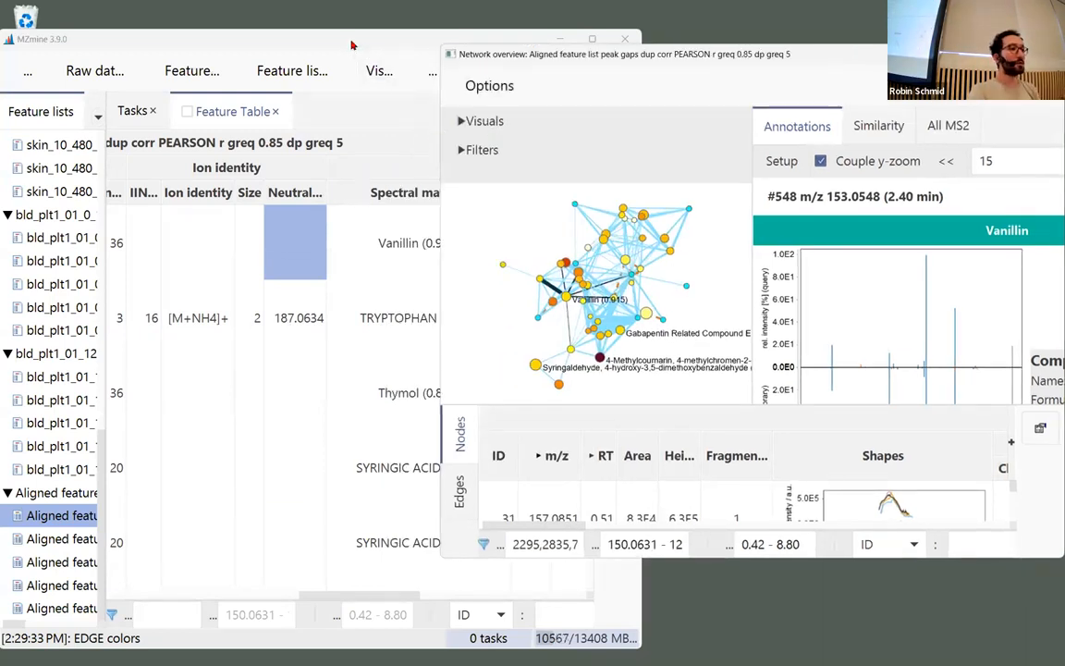
{"action": "left_click", "coordinate": [352, 231]}
{"action": "right_click", "coordinate": [297, 250]}
{"action": "mouse_move", "coordinate": [319, 269]}
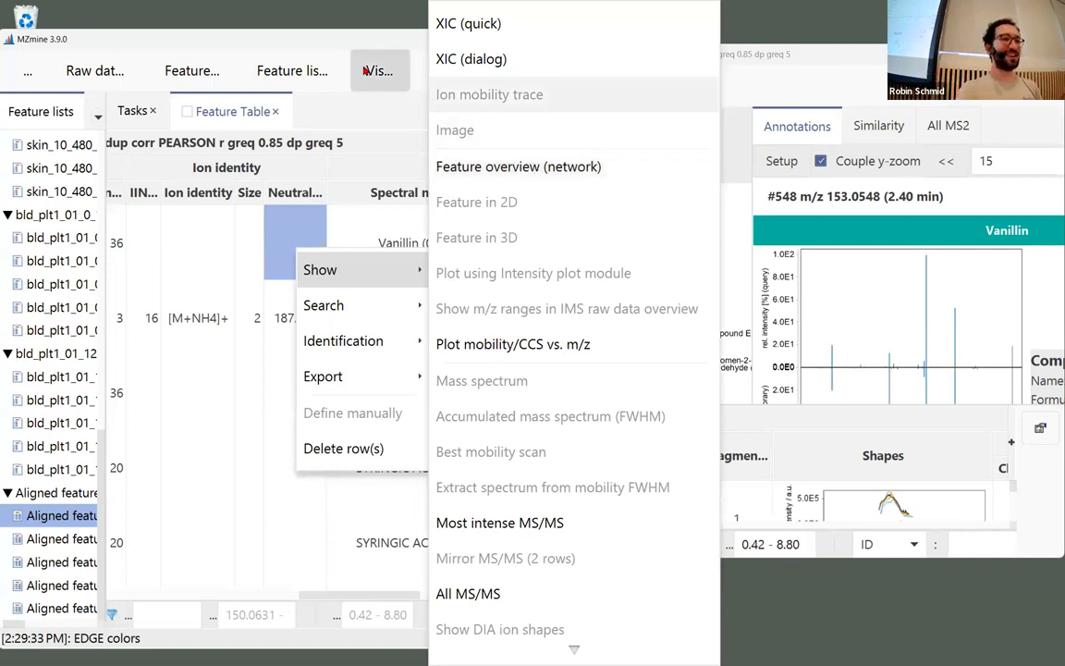
{"action": "left_click", "coordinate": [389, 45]}
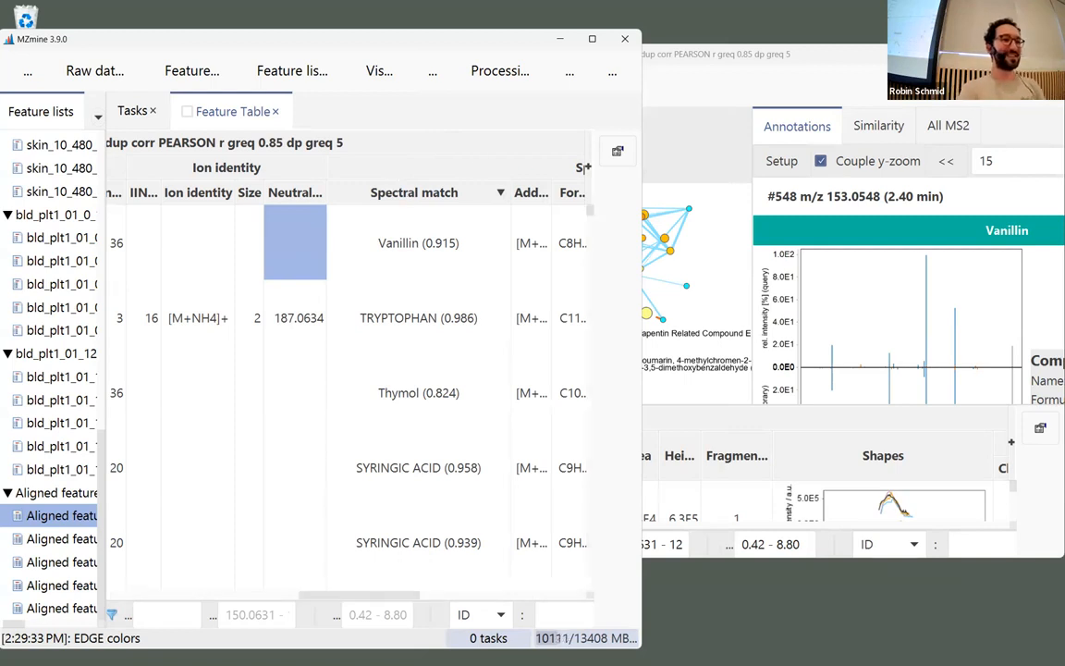
Step: Move the network overview window over the main window and enlarge it to fit the network, Vanillin structure and compound information
{"action": "left_click", "coordinate": [795, 53]}
{"action": "left_click_drag", "start_coordinate": [885, 57], "coordinate": [447, 45]}
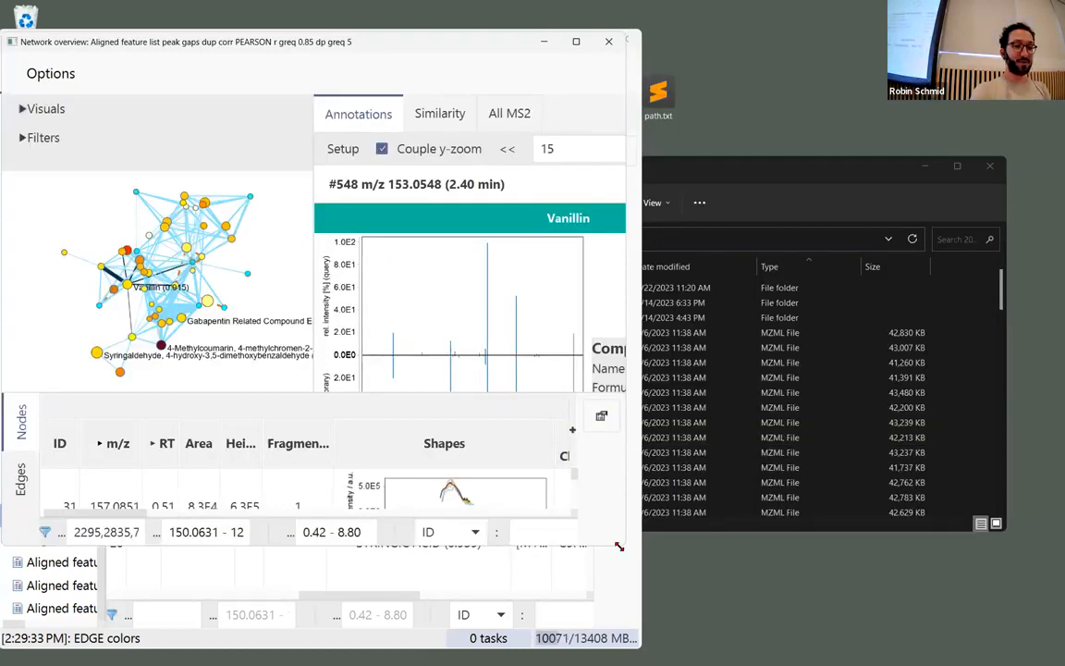
{"action": "left_click_drag", "start_coordinate": [619, 546], "coordinate": [945, 584]}
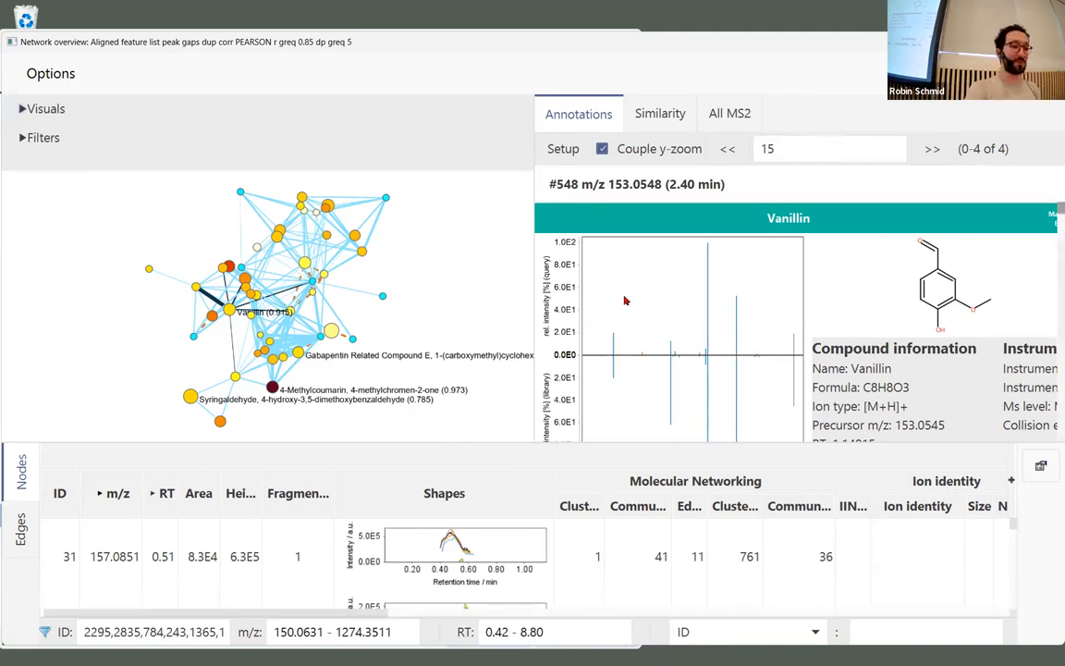
Step: Widen and heighten the annotation pane so the Vanillin spectral match and its compound information fit
{"action": "left_click_drag", "start_coordinate": [534, 309], "coordinate": [292, 368]}
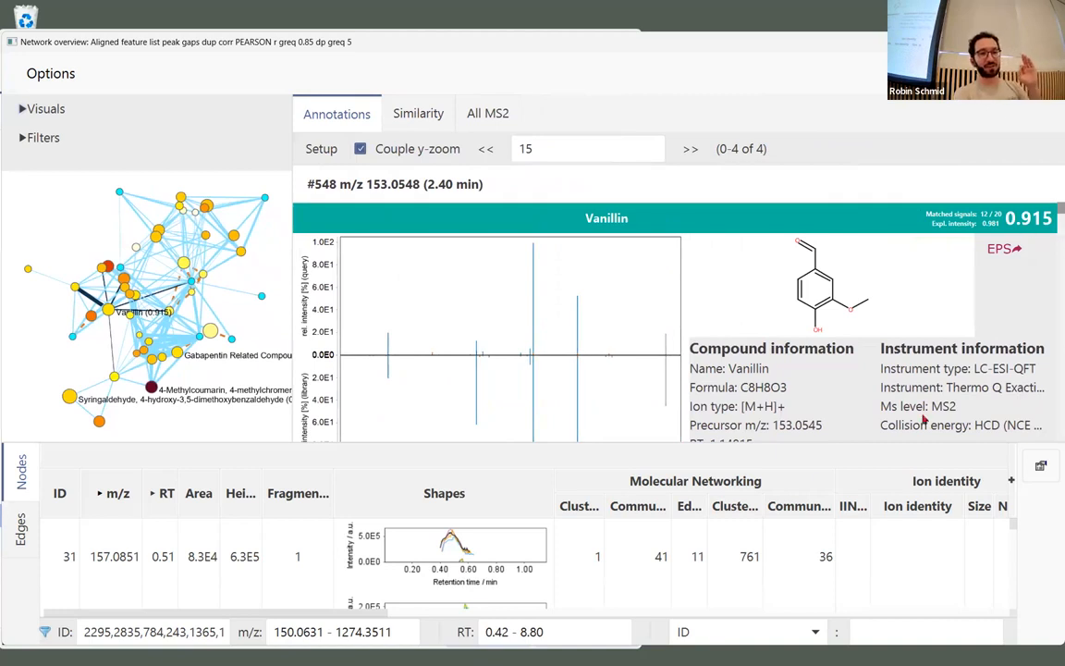
{"action": "left_click_drag", "start_coordinate": [810, 462], "coordinate": [804, 562]}
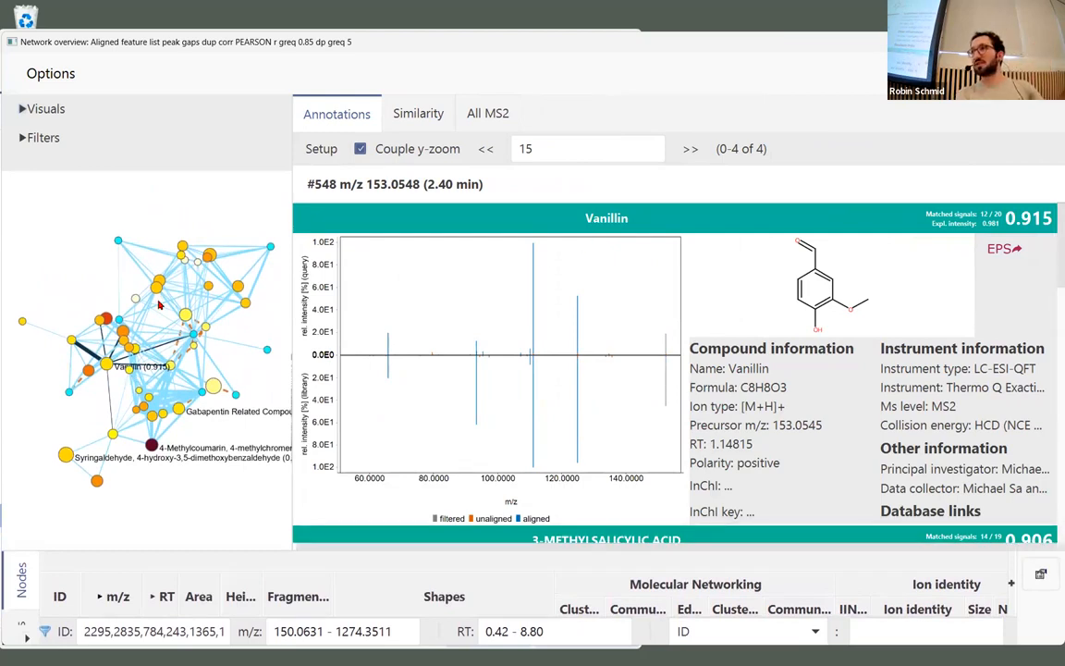
Step: Move the Vanillin node out of the dense cluster to a free spot just above the Syringaldehyde node
{"action": "scroll", "coordinate": [150, 356], "scroll_direction": "up", "scroll_amount": 3}
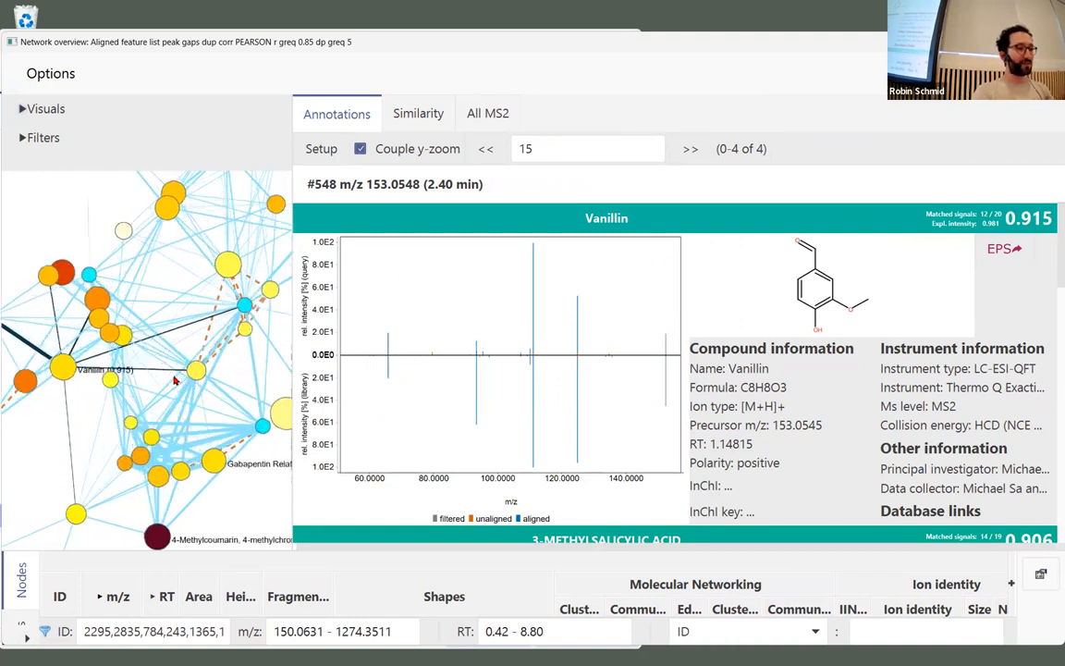
{"action": "scroll", "coordinate": [175, 380], "scroll_direction": "up", "scroll_amount": 3}
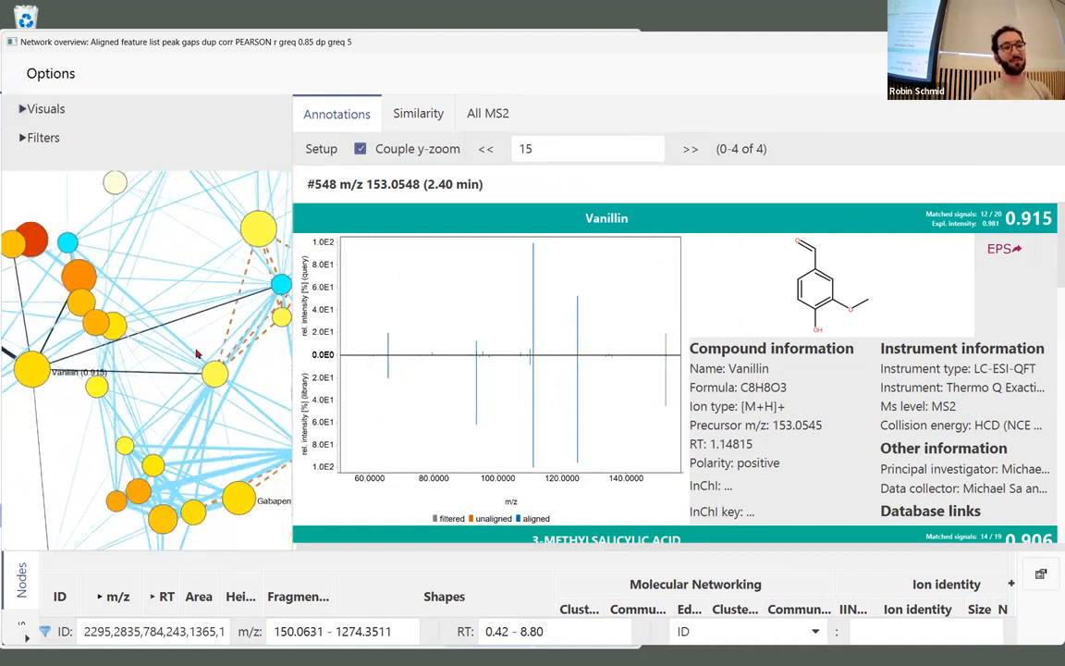
{"action": "left_click_drag", "start_coordinate": [37, 362], "coordinate": [28, 450]}
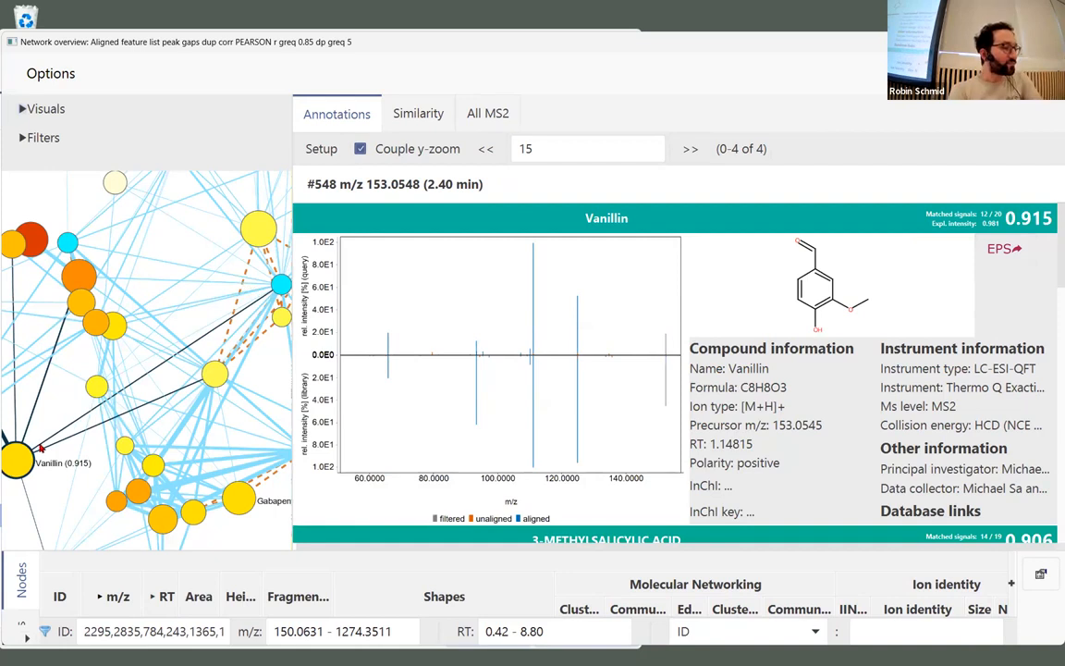
{"action": "left_click_drag", "start_coordinate": [23, 458], "coordinate": [44, 423]}
{"action": "scroll", "coordinate": [112, 413], "scroll_direction": "down", "scroll_amount": 4}
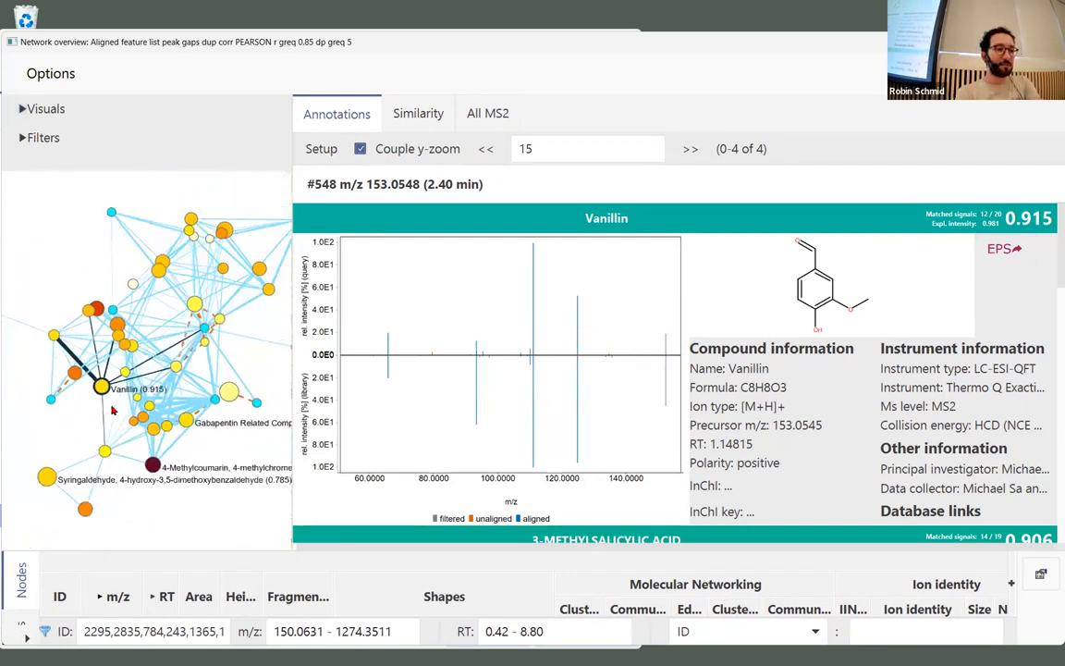
{"action": "left_click_drag", "start_coordinate": [100, 386], "coordinate": [76, 409]}
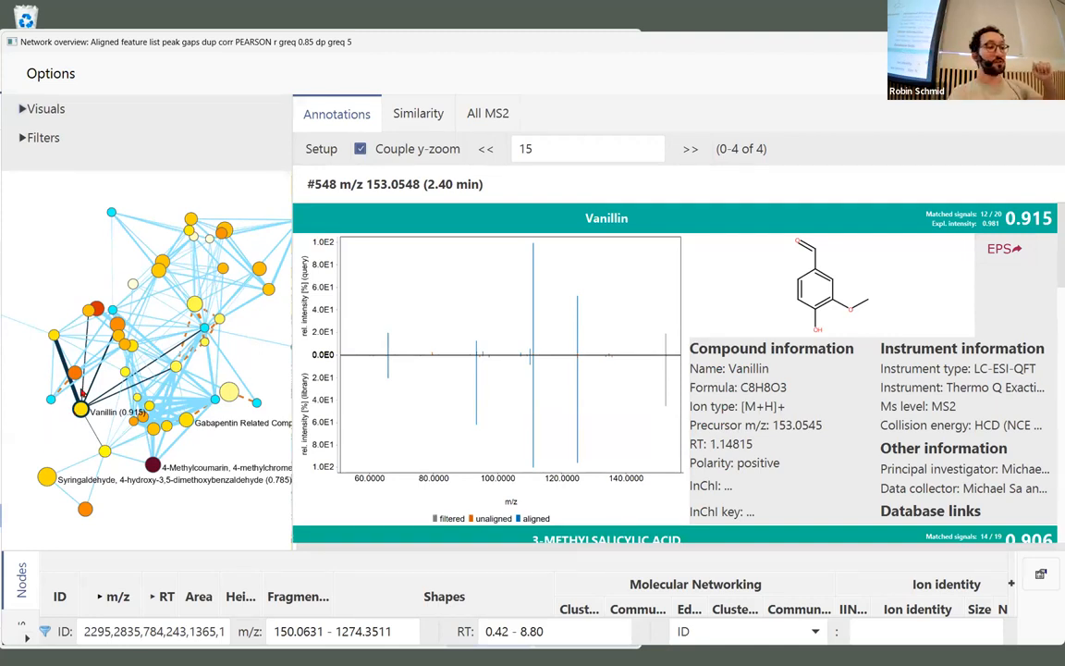
{"action": "left_click_drag", "start_coordinate": [82, 406], "coordinate": [32, 446]}
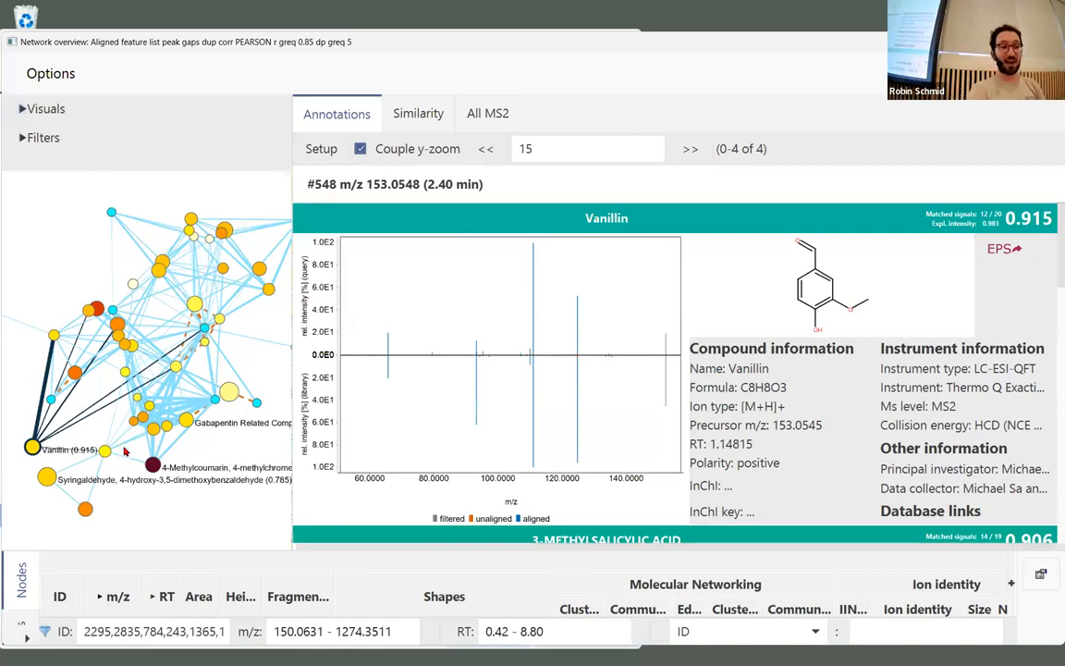
Step: Review the library matches of the Syringaldehyde and Gabapentin Related Compound E nodes, moving the Gabapentin node clear of the cluster
{"action": "left_click", "coordinate": [48, 477]}
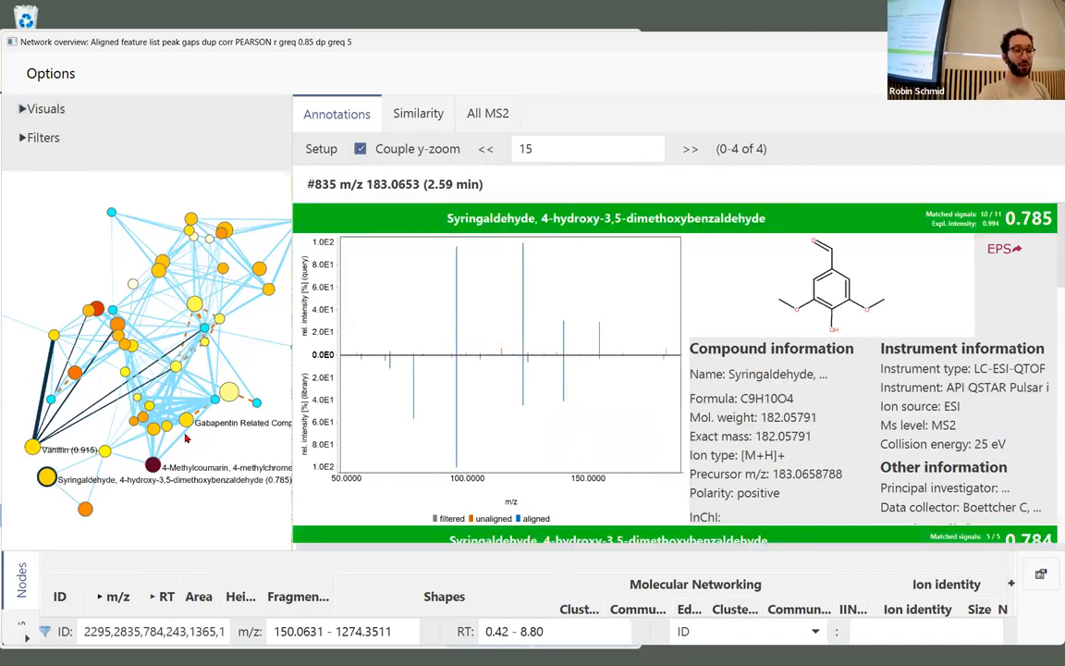
{"action": "scroll", "coordinate": [176, 432], "scroll_direction": "up", "scroll_amount": 2}
{"action": "left_click_drag", "start_coordinate": [198, 442], "coordinate": [238, 472]}
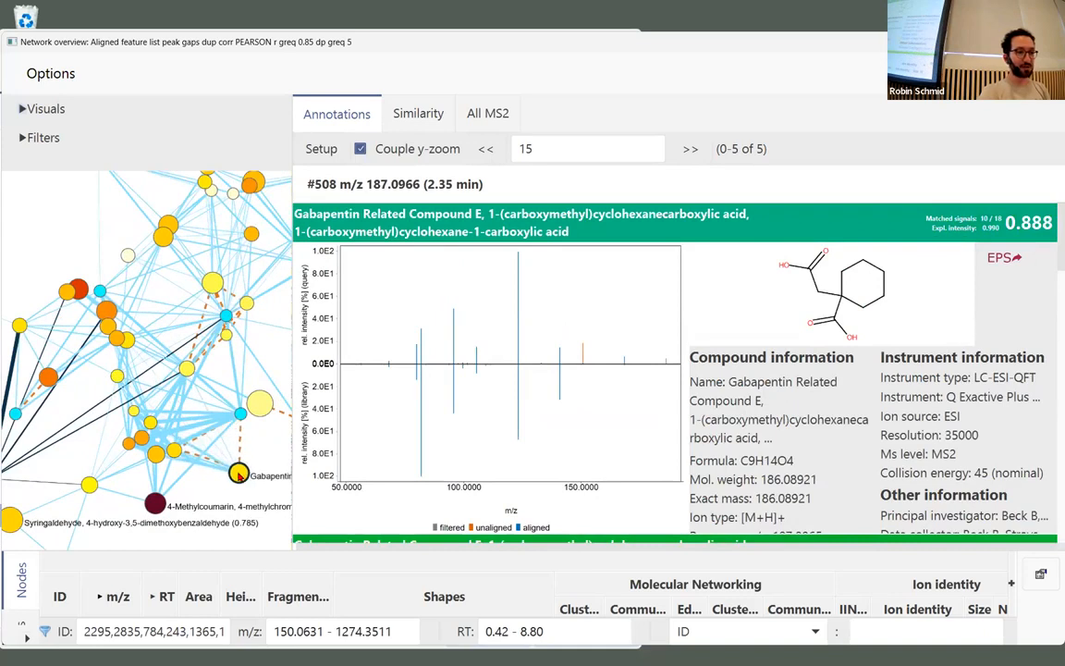
{"action": "left_click", "coordinate": [11, 519]}
{"action": "scroll", "coordinate": [131, 437], "scroll_direction": "down", "scroll_amount": 1}
{"action": "left_click", "coordinate": [229, 462]}
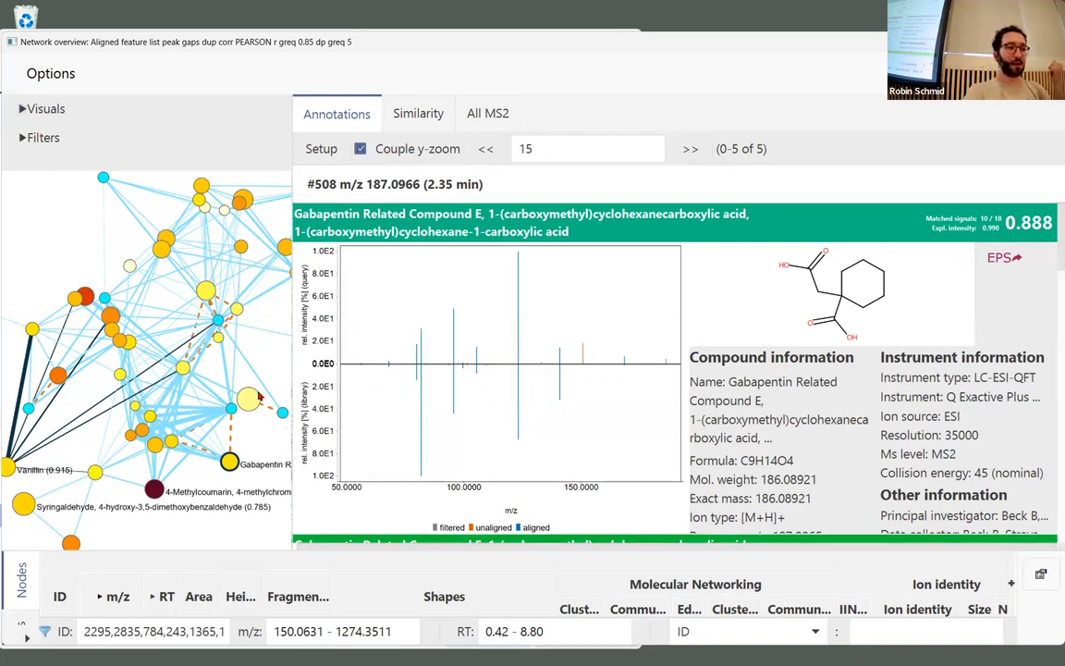
{"action": "scroll", "coordinate": [222, 416], "scroll_direction": "down", "scroll_amount": 1}
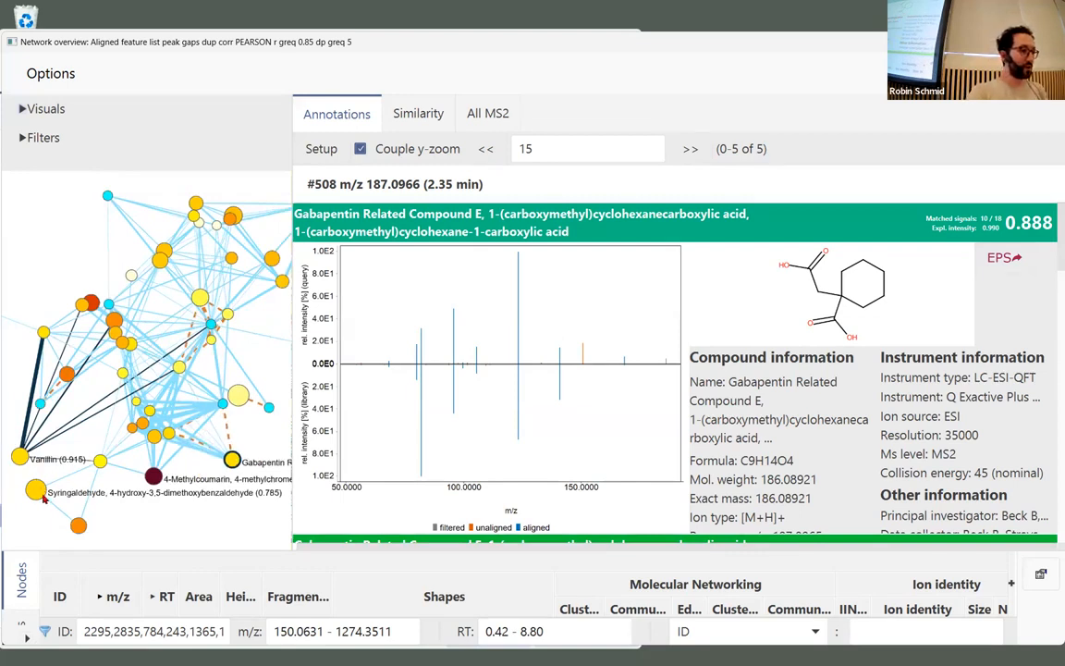
Step: Move the connected m/z 165.0911 node close to Vanillin and select both nodes together
{"action": "left_click", "coordinate": [20, 456]}
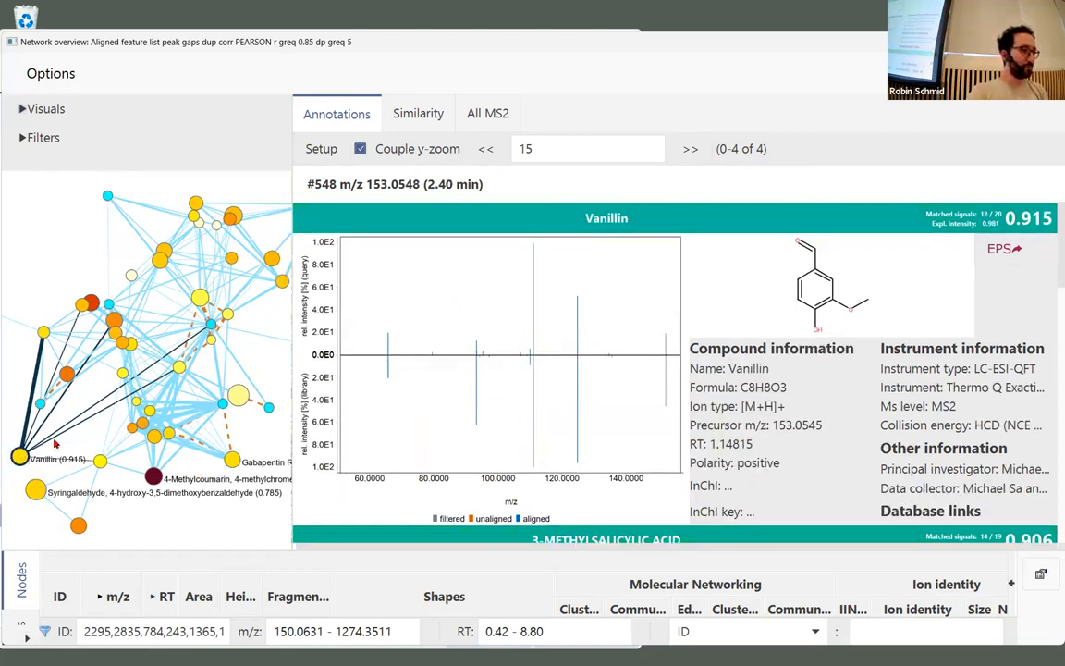
{"action": "left_click_drag", "start_coordinate": [148, 407], "coordinate": [68, 458]}
{"action": "left_click", "coordinate": [20, 457]}
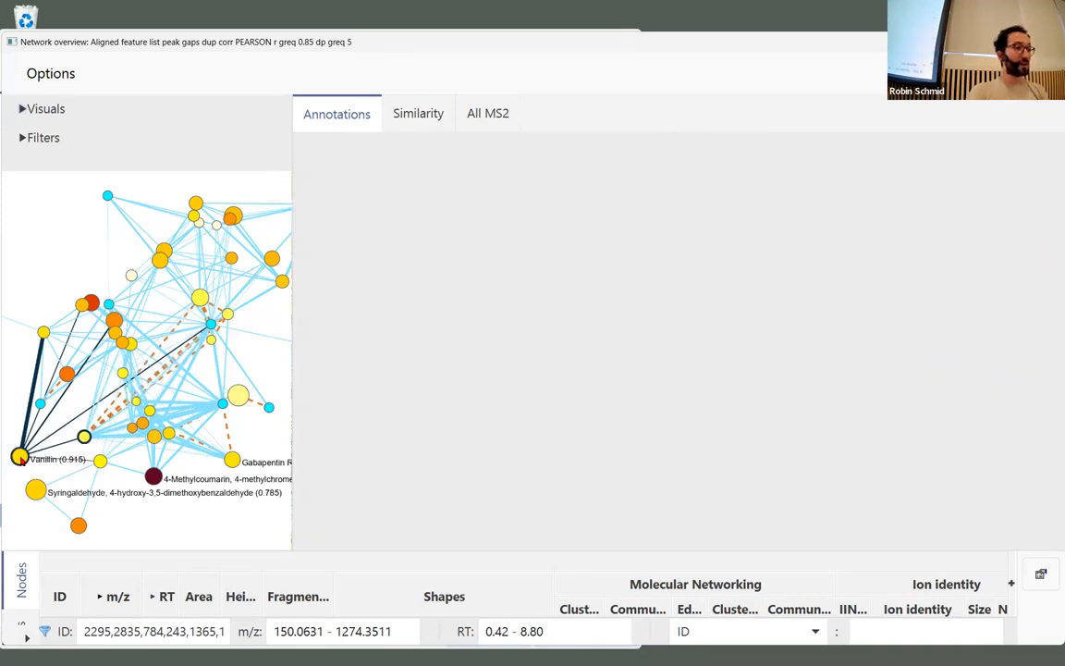
{"action": "left_click", "coordinate": [84, 437], "text": "ctrl"}
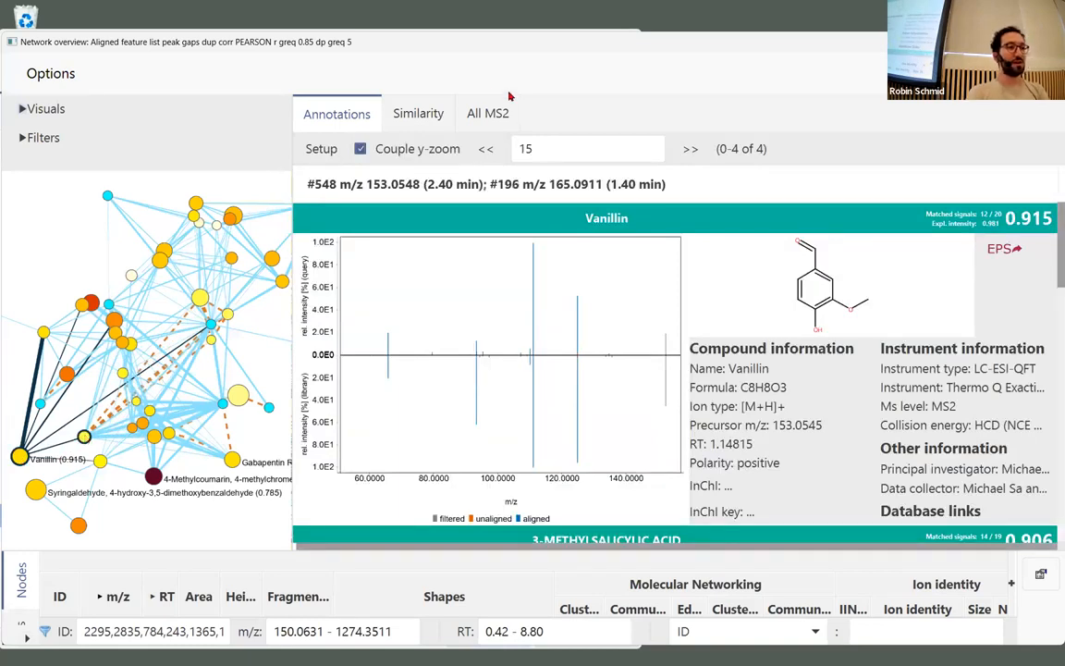
Step: Show the modified cosine MS/MS mirror for Vanillin and the m/z 165.0911 node, reselecting the pair
{"action": "left_click", "coordinate": [435, 113]}
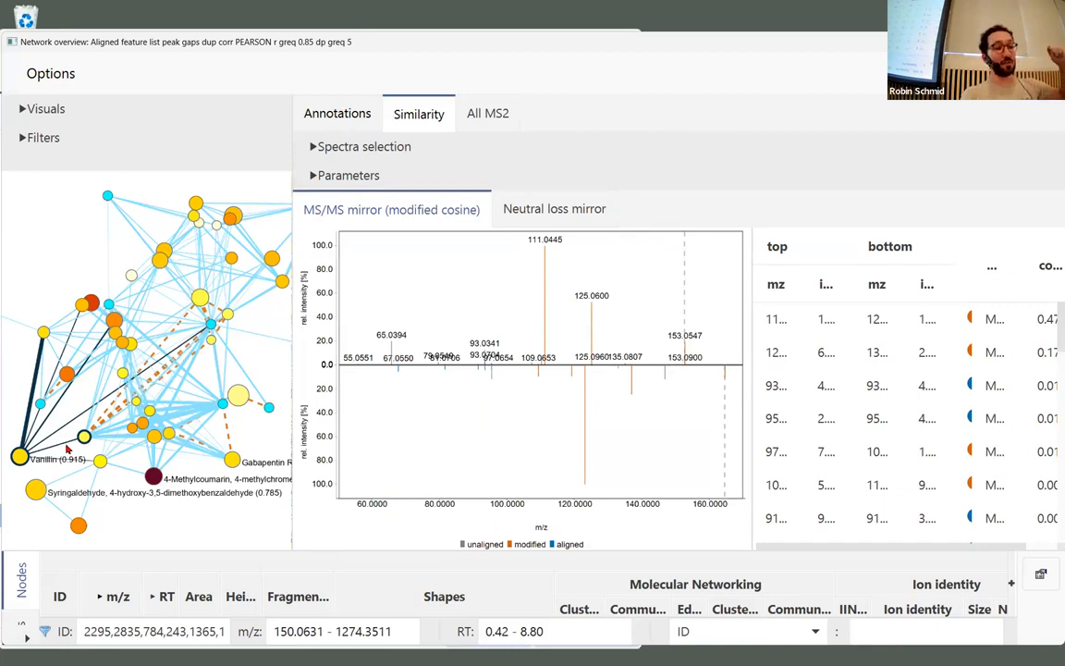
{"action": "left_click", "coordinate": [19, 457]}
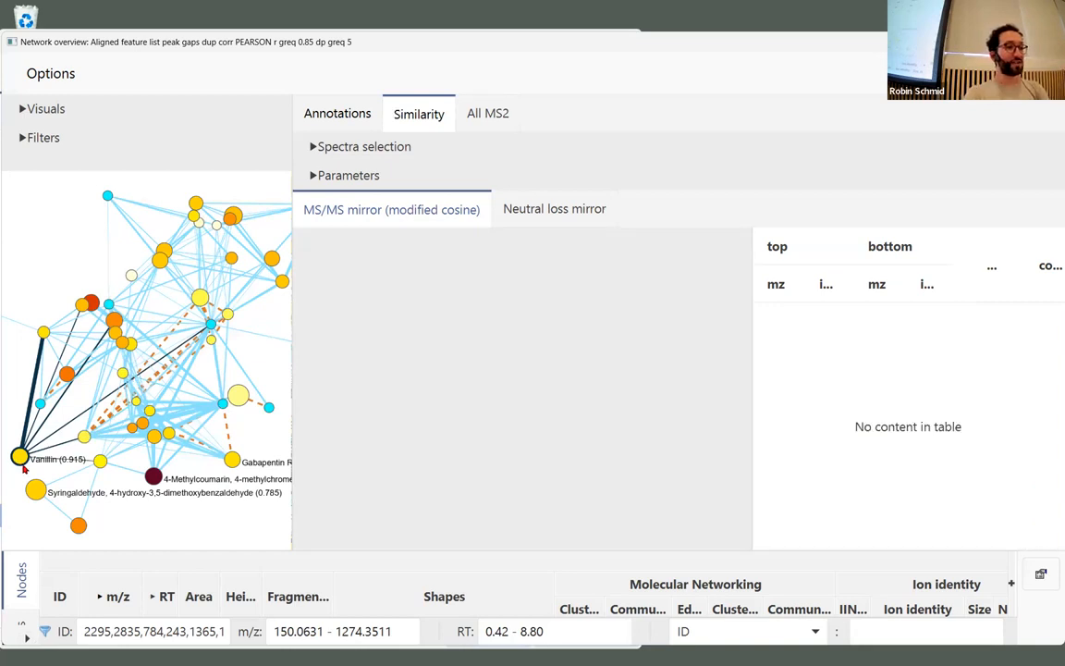
{"action": "left_click", "coordinate": [84, 437]}
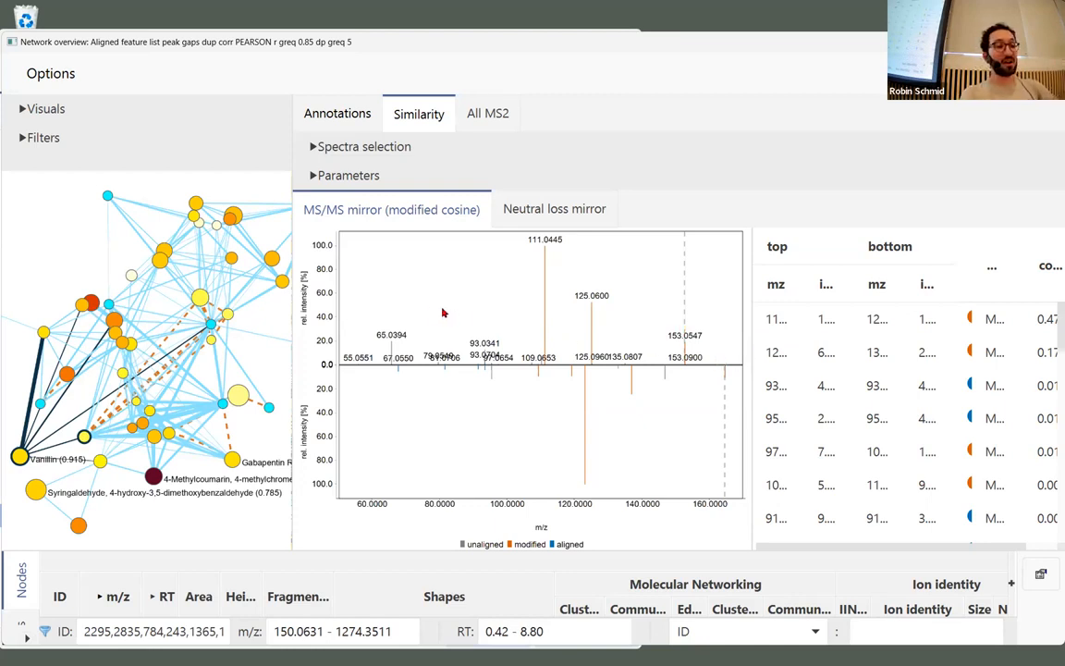
Step: Examine the closely spaced fragment signals around m/z 93 in the MS/MS mirror, and restore the full m/z range
{"action": "left_click_drag", "start_coordinate": [380, 308], "coordinate": [500, 431]}
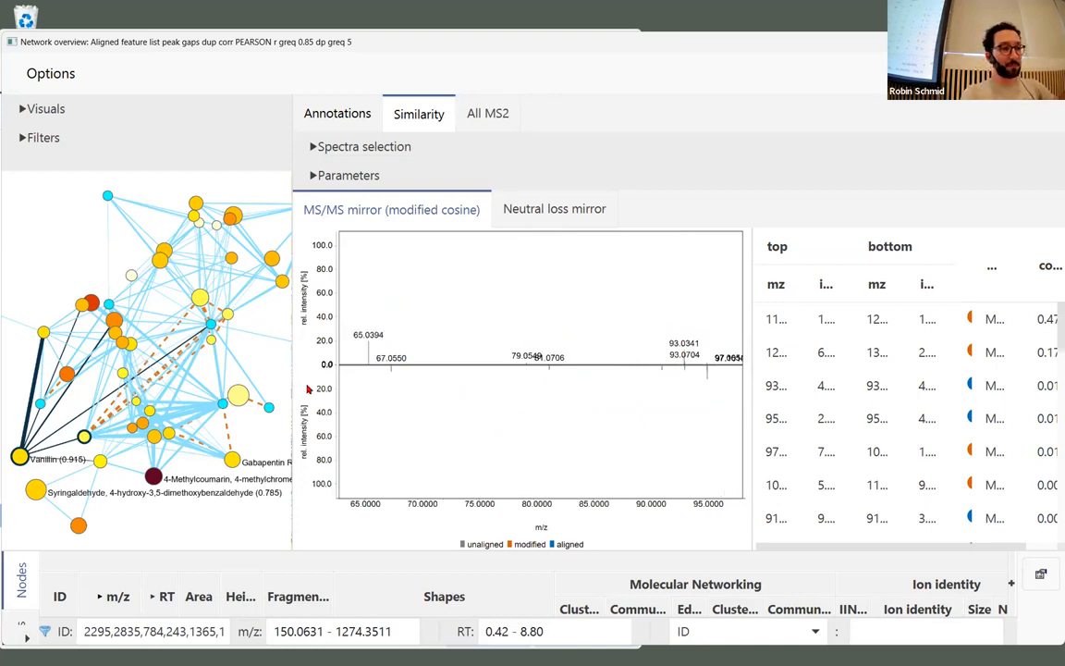
{"action": "left_click_drag", "start_coordinate": [323, 333], "coordinate": [320, 270]}
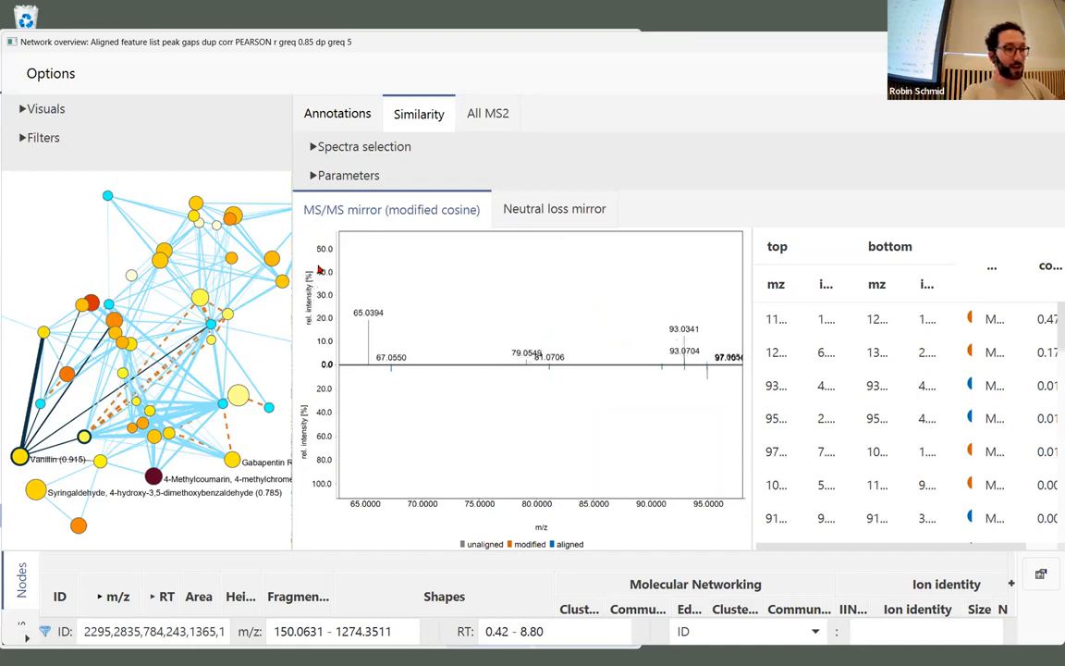
{"action": "double_click", "coordinate": [317, 318]}
{"action": "double_click", "coordinate": [327, 423]}
{"action": "left_click_drag", "start_coordinate": [673, 346], "coordinate": [691, 425]}
{"action": "left_click_drag", "start_coordinate": [552, 308], "coordinate": [622, 408]}
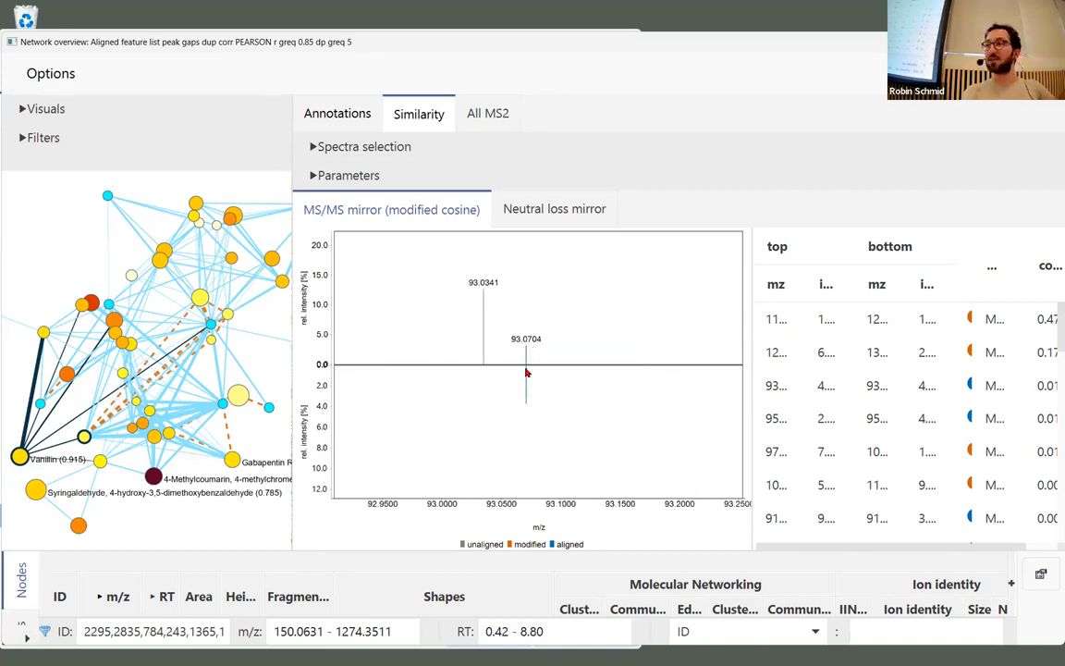
{"action": "left_click_drag", "start_coordinate": [317, 333], "coordinate": [315, 305]}
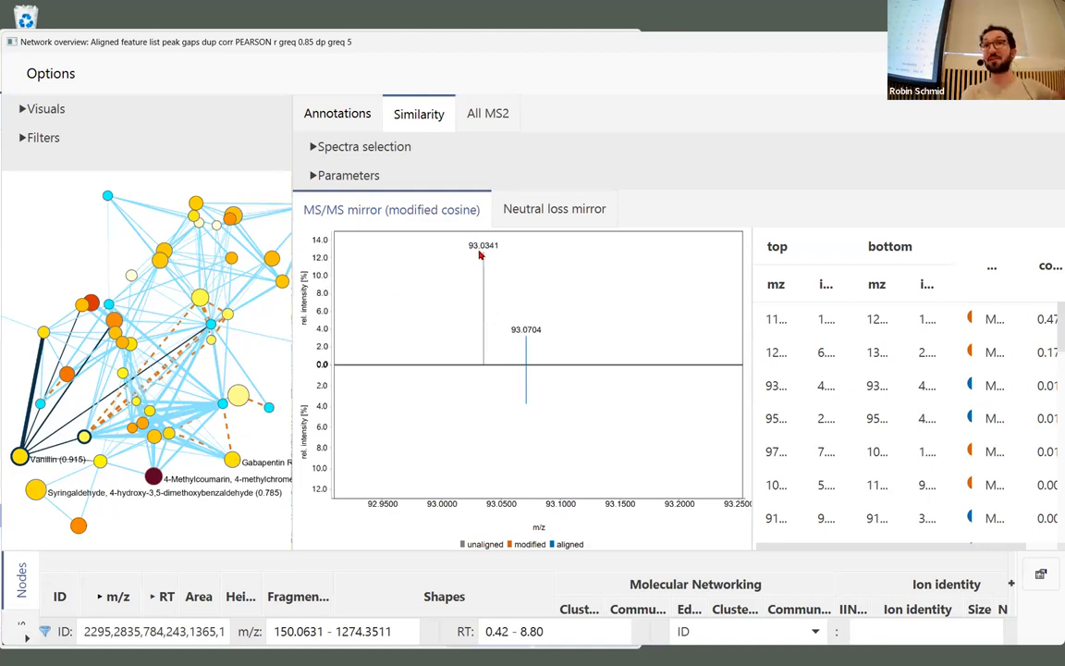
{"action": "left_click_drag", "start_coordinate": [590, 290], "coordinate": [344, 282]}
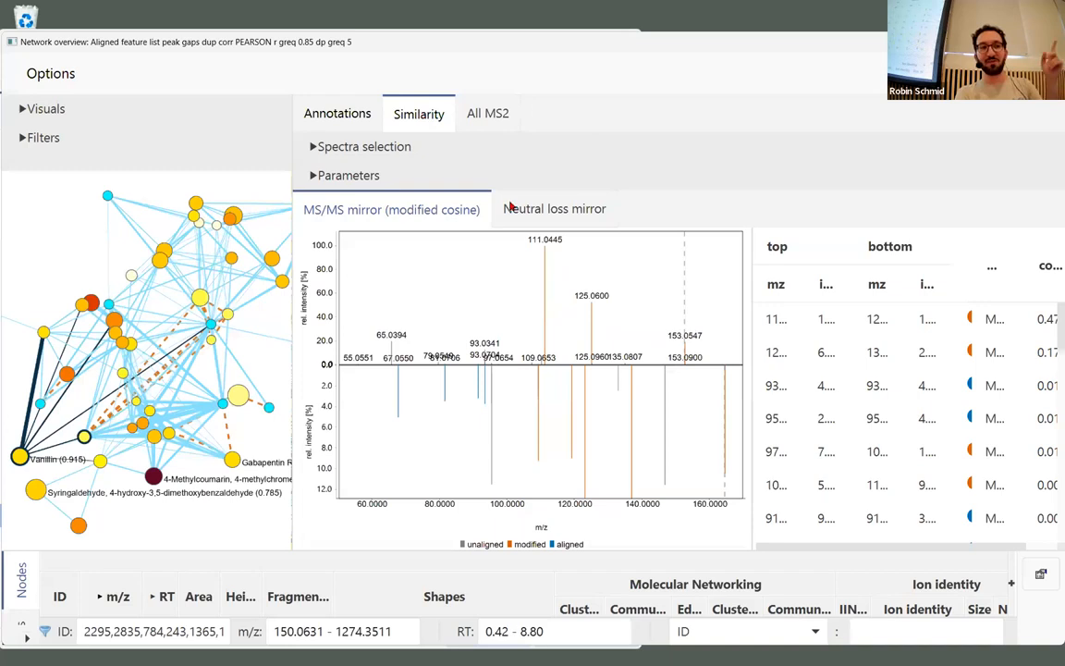
Step: Compare the neutral loss mirror with the modified cosine MS/MS mirror for the selected pair
{"action": "left_click", "coordinate": [560, 213]}
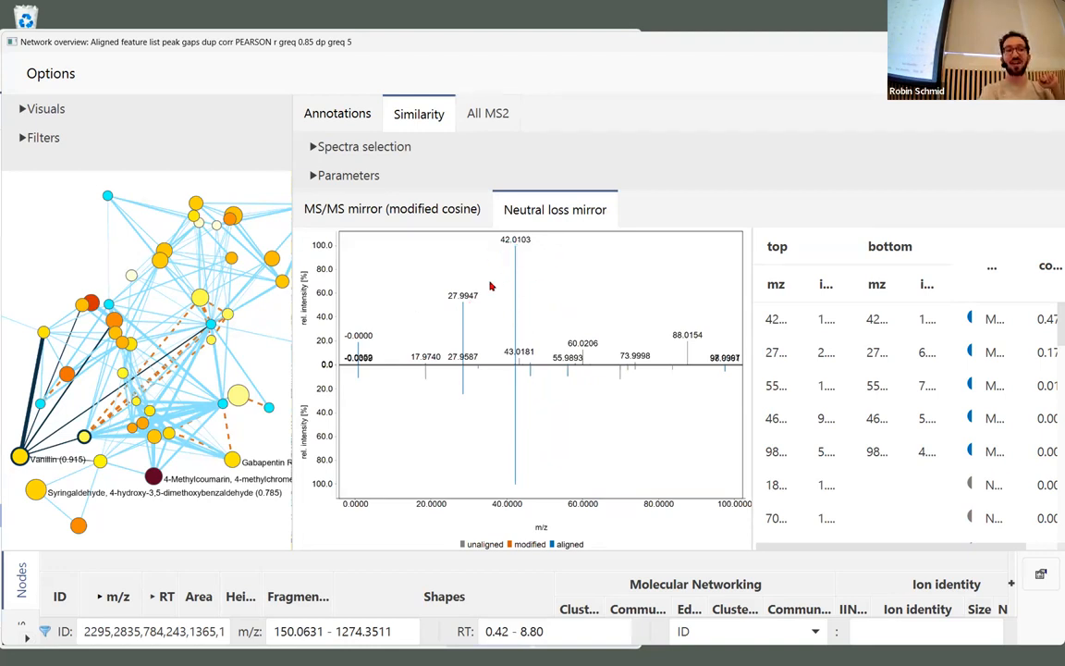
{"action": "left_click", "coordinate": [421, 213]}
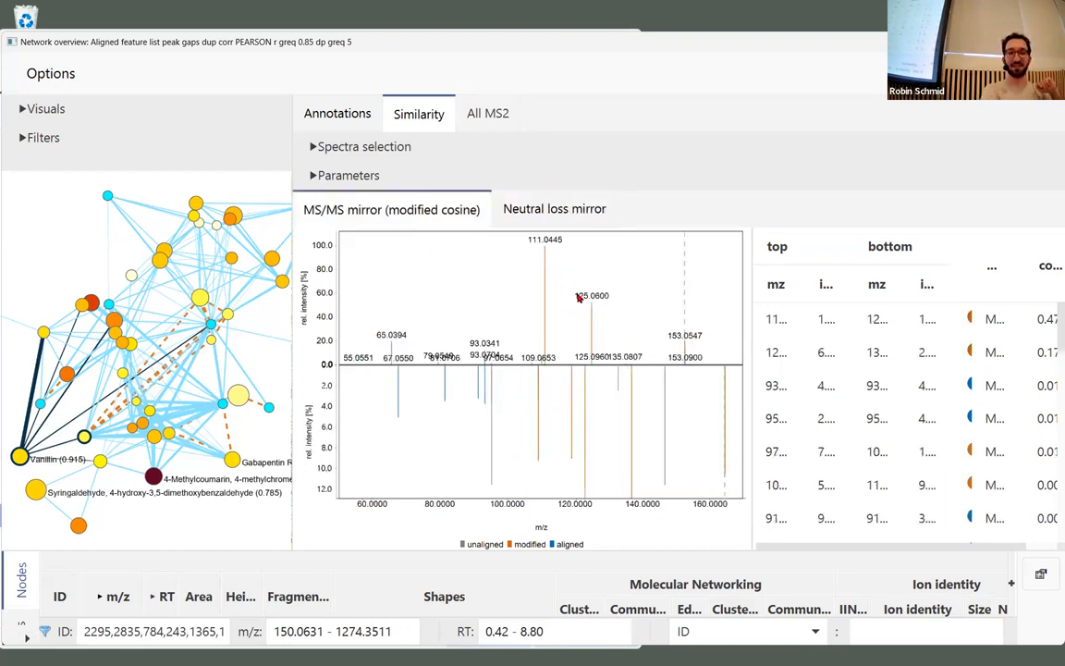
{"action": "left_click", "coordinate": [543, 209]}
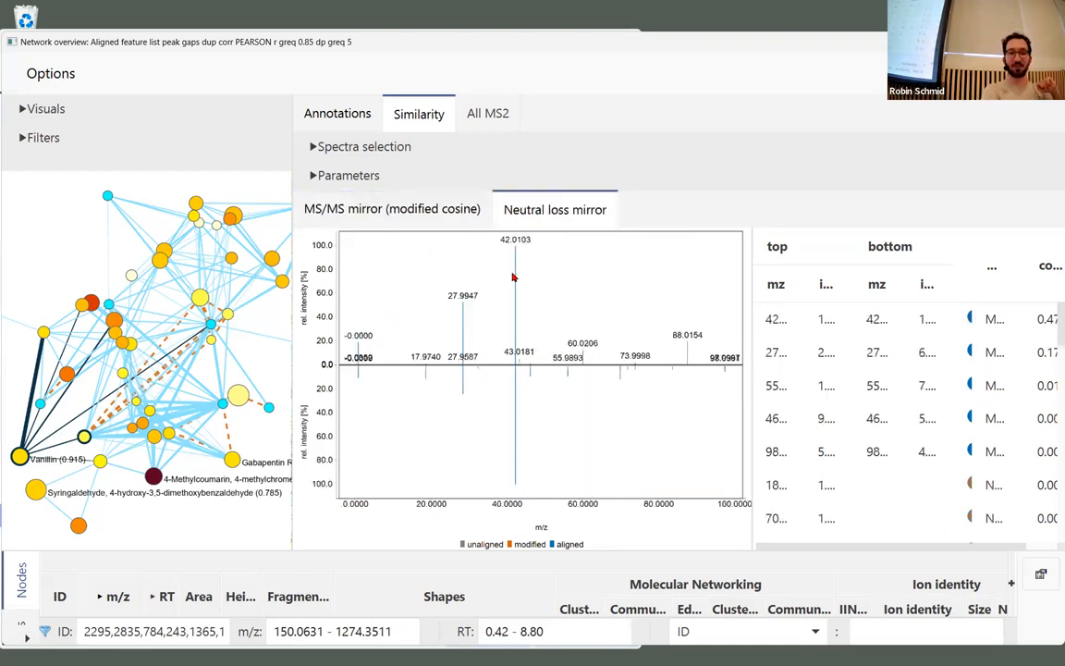
{"action": "left_click", "coordinate": [396, 198]}
{"action": "left_click", "coordinate": [528, 212]}
{"action": "left_click", "coordinate": [404, 211]}
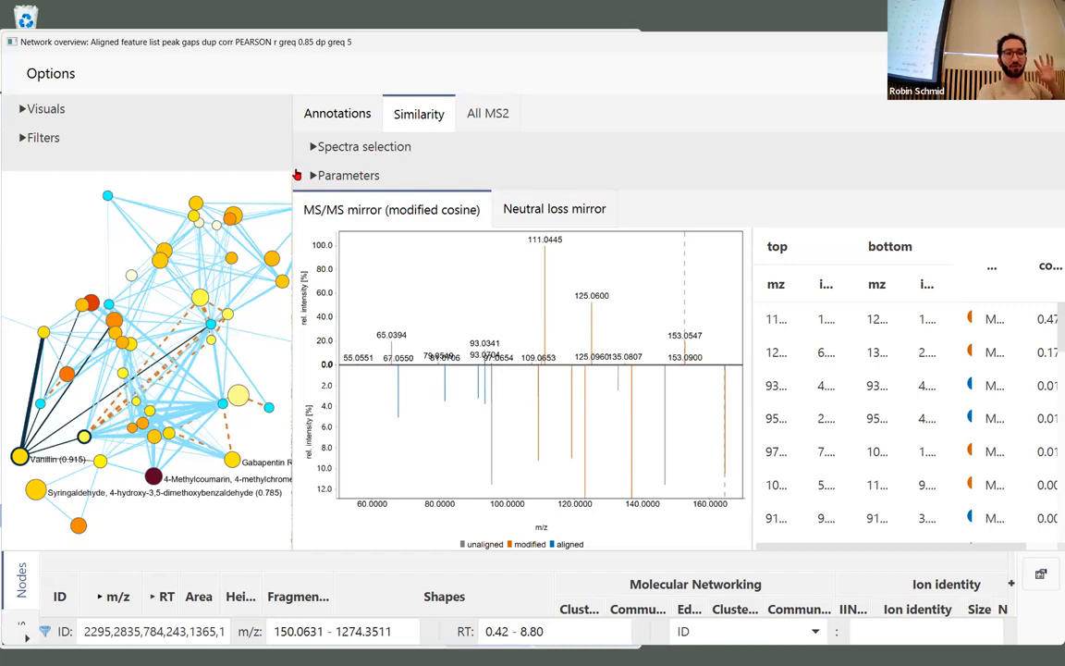
Step: Widen the network pane and view the selected pair's annotations and all their MS2 spectra
{"action": "left_click_drag", "start_coordinate": [291, 171], "coordinate": [486, 171]}
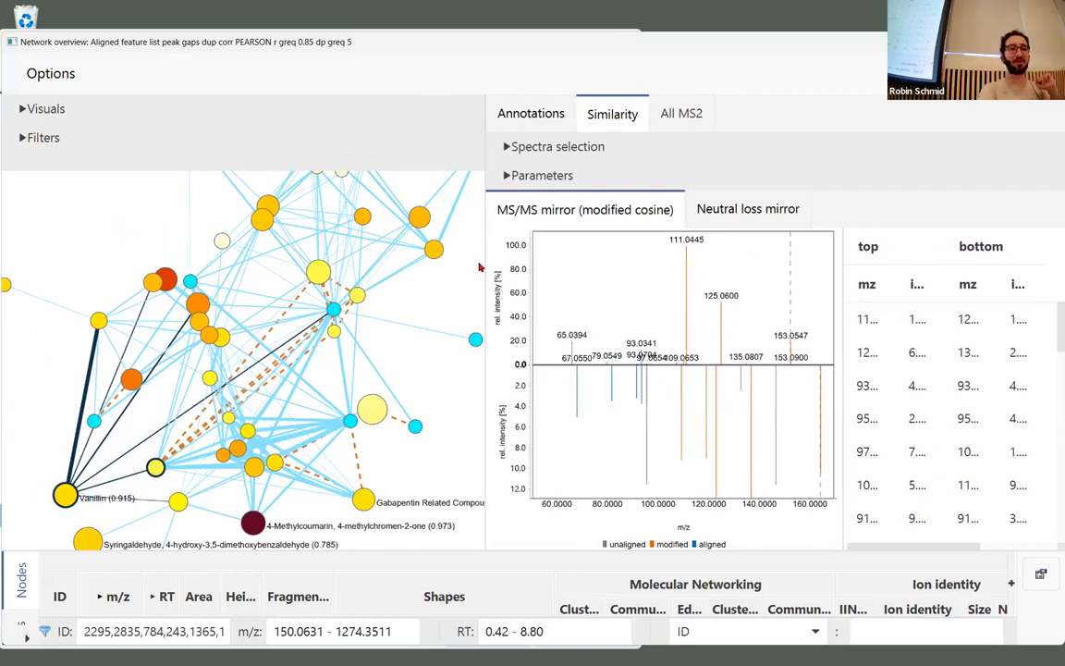
{"action": "left_click", "coordinate": [532, 113]}
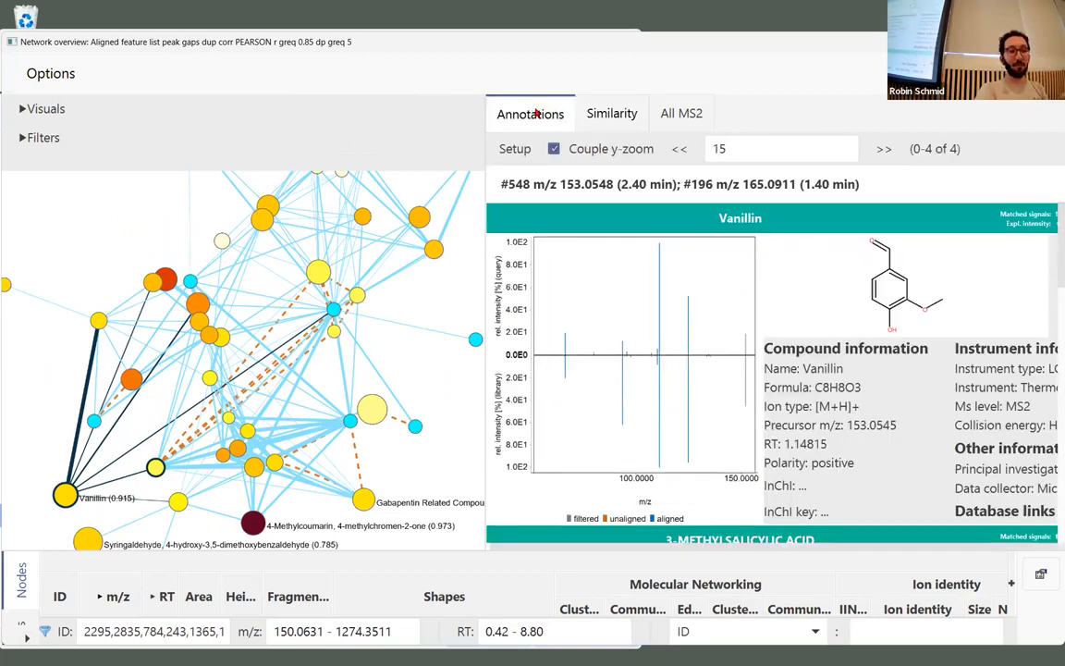
{"action": "left_click", "coordinate": [684, 112]}
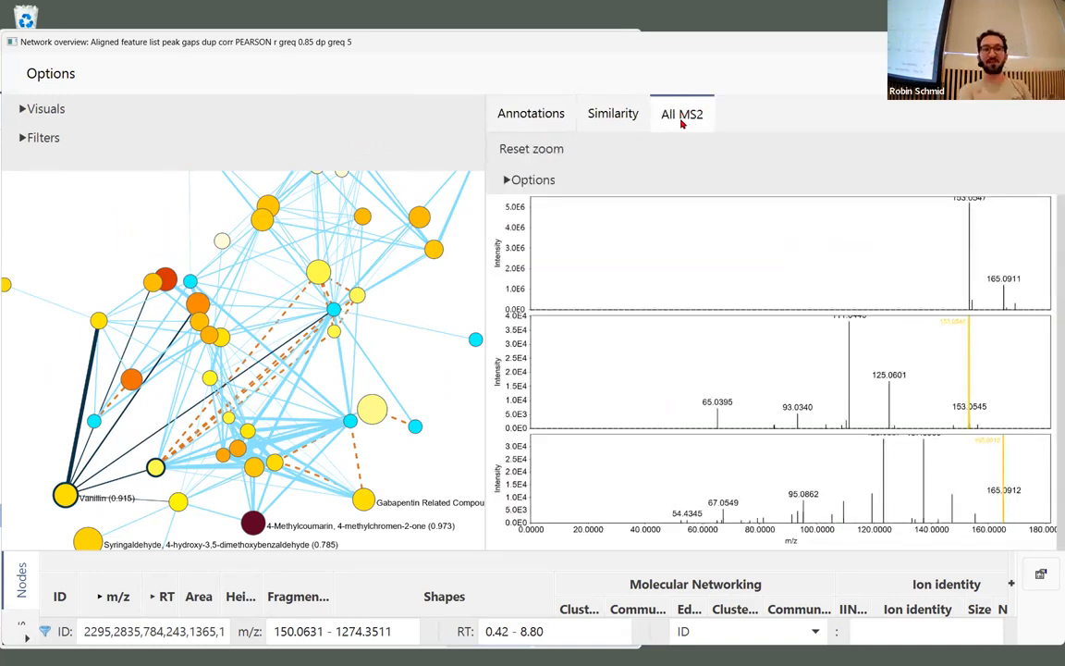
Step: Select Vanillin, its two nearby yellow nodes, Syringaldehyde, Gabapentin Related Compound E and two large pale-yellow nodes to stack their MS2 spectra
{"action": "left_click", "coordinate": [71, 494]}
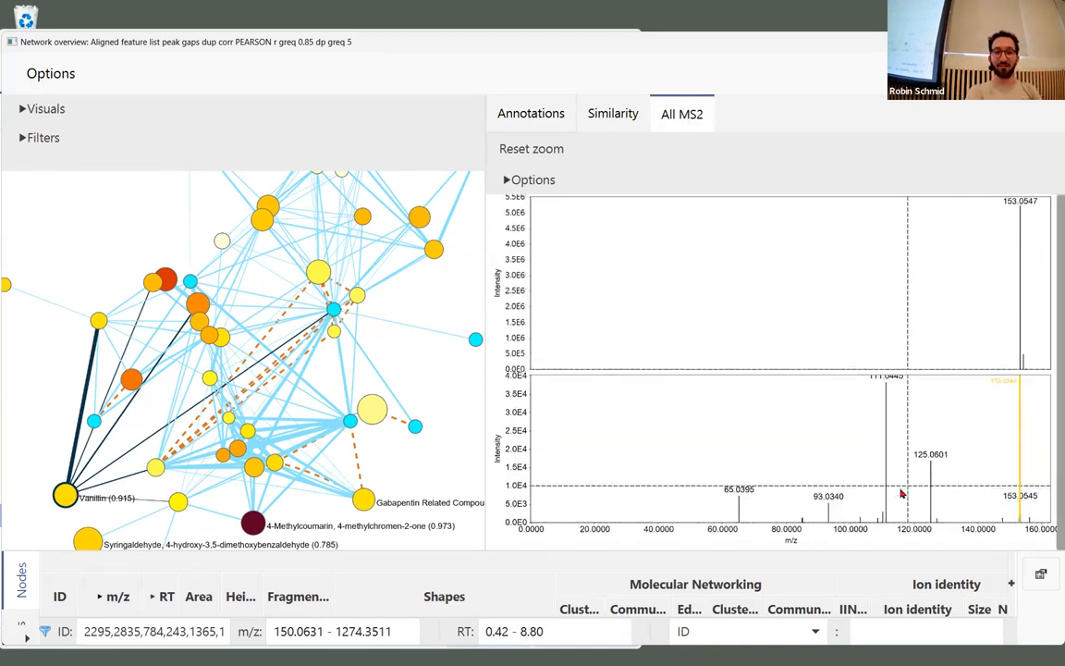
{"action": "left_click", "coordinate": [156, 467], "text": "shift"}
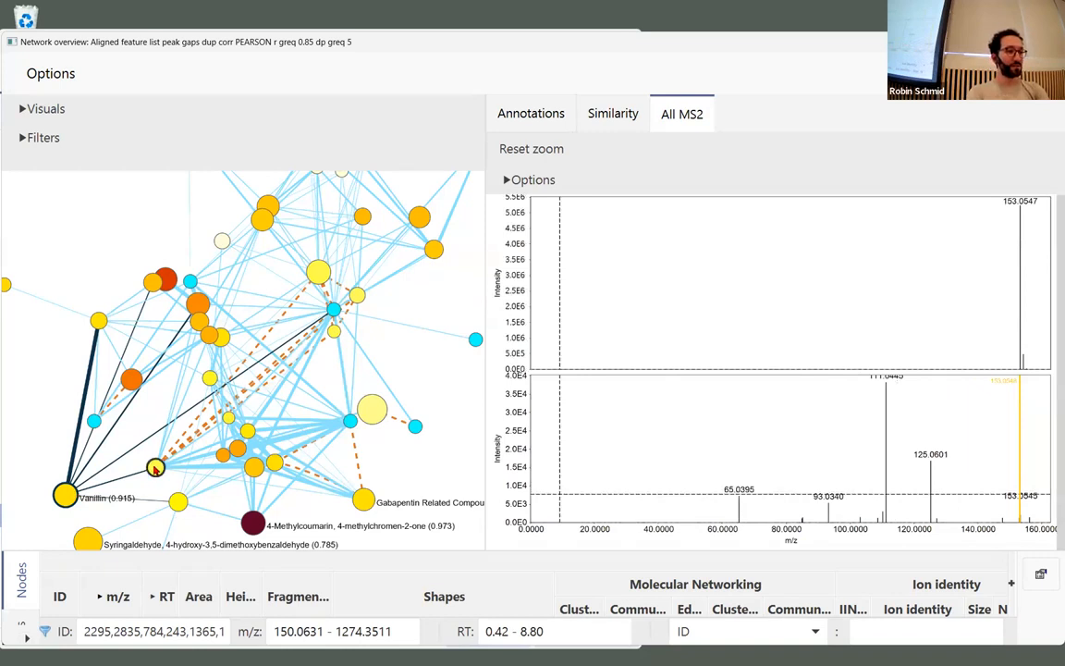
{"action": "left_click", "coordinate": [178, 502], "text": "shift"}
{"action": "left_click", "coordinate": [88, 540], "text": "shift"}
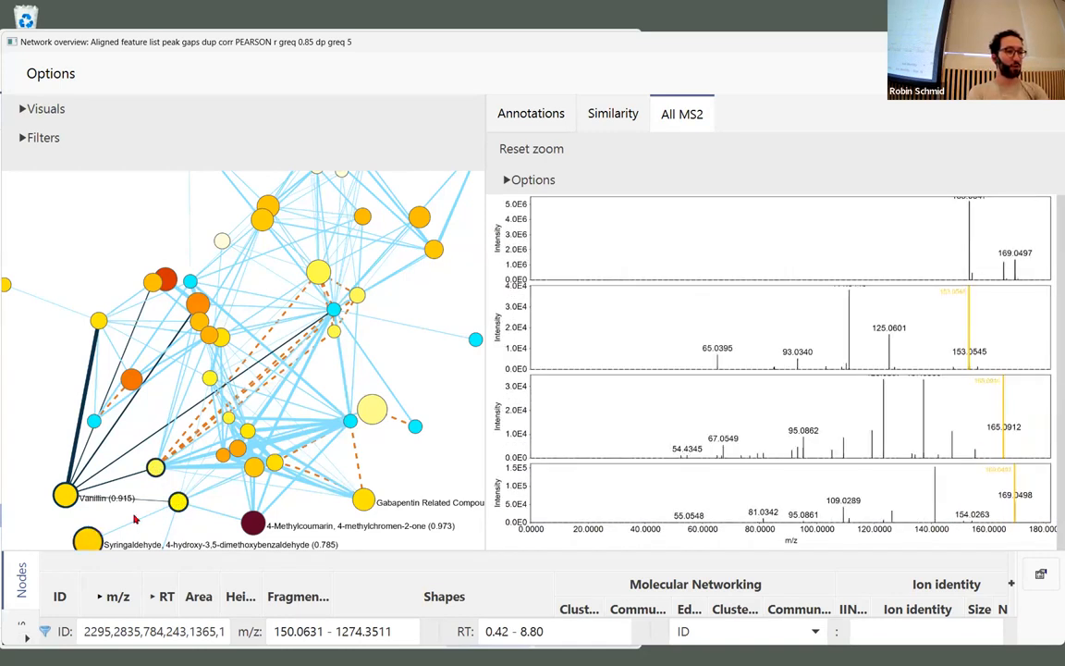
{"action": "left_click", "coordinate": [370, 410], "text": "shift"}
{"action": "left_click", "coordinate": [364, 501], "text": "shift"}
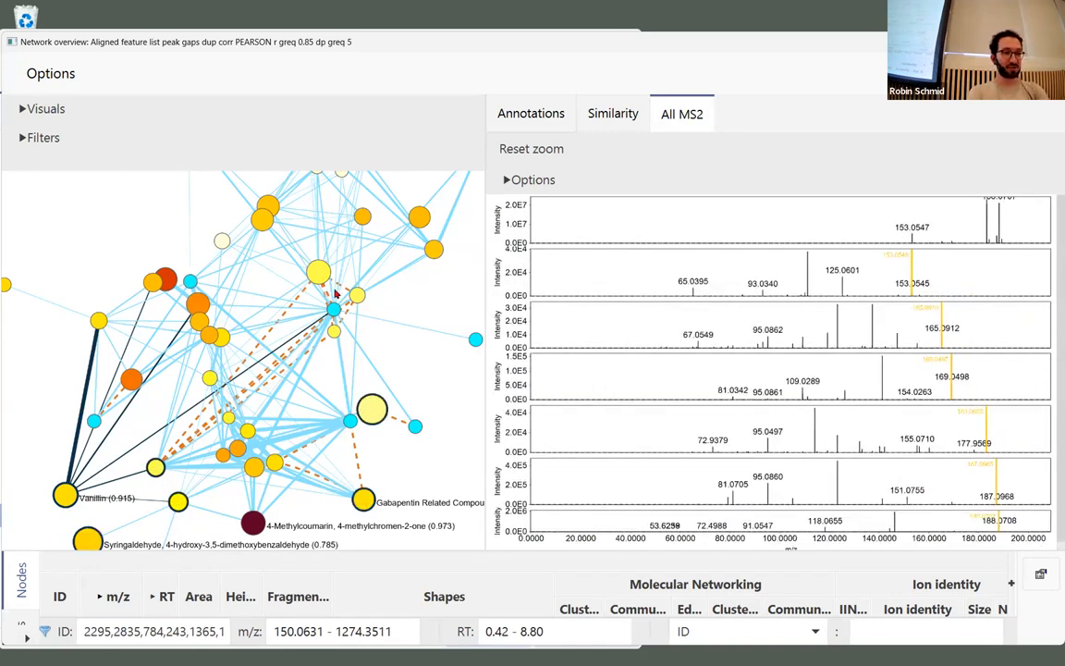
{"action": "left_click", "coordinate": [318, 271], "text": "shift"}
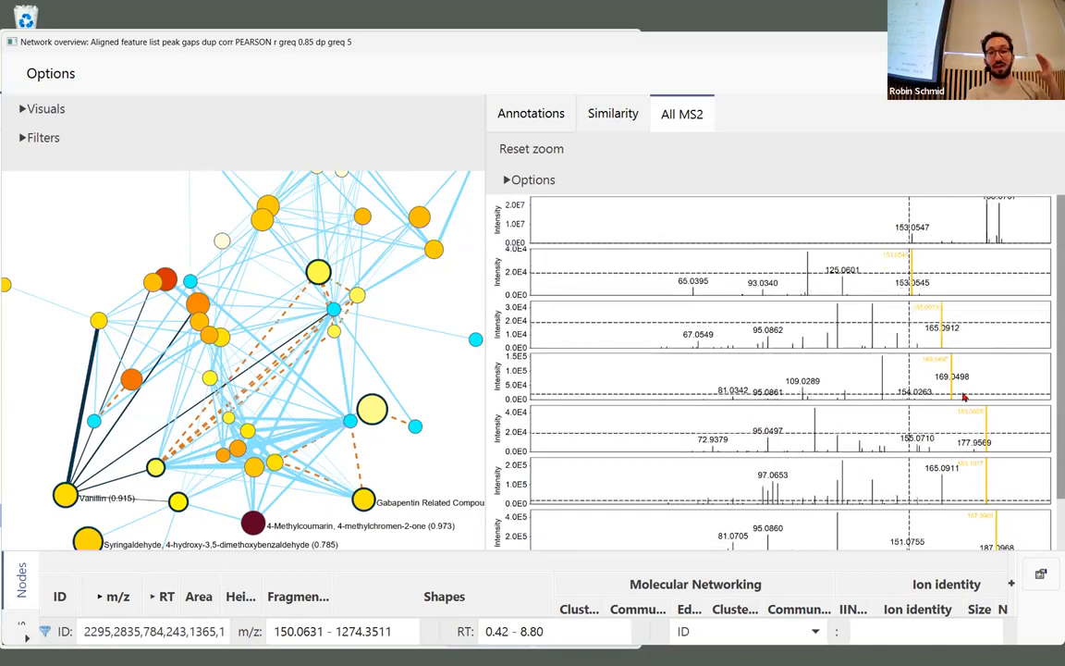
Step: Add the two orange nodes in the network's upper right to the selection and zoom their stacked MS2 spectra to about m/z 100–140
{"action": "left_click", "coordinate": [433, 252]}
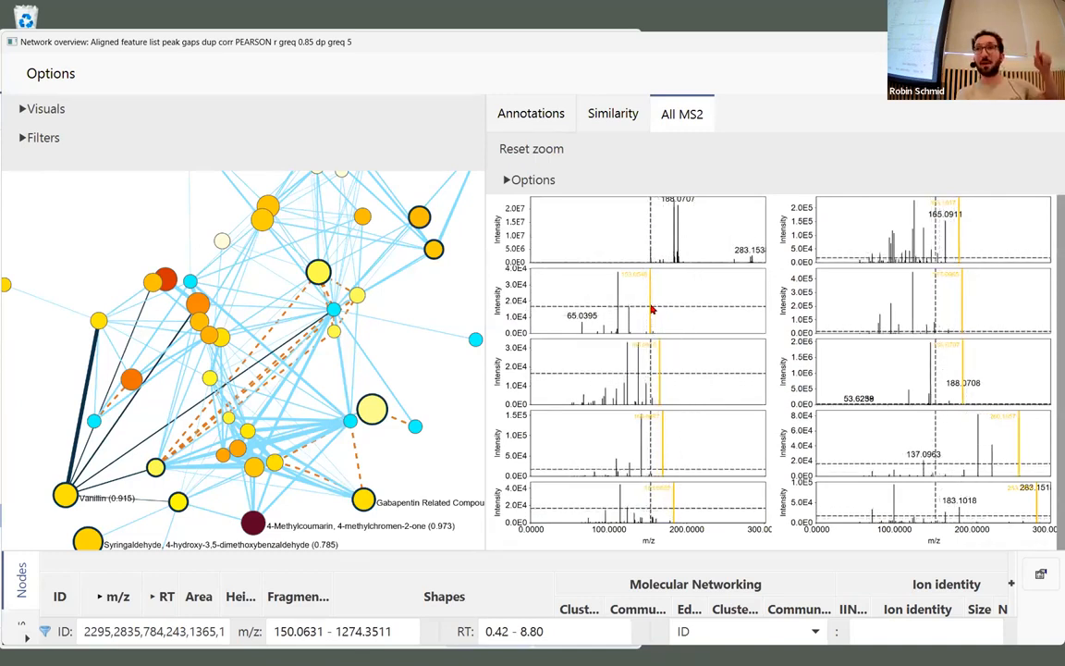
{"action": "left_click_drag", "start_coordinate": [637, 303], "coordinate": [709, 363]}
{"action": "left_click_drag", "start_coordinate": [650, 316], "coordinate": [577, 302]}
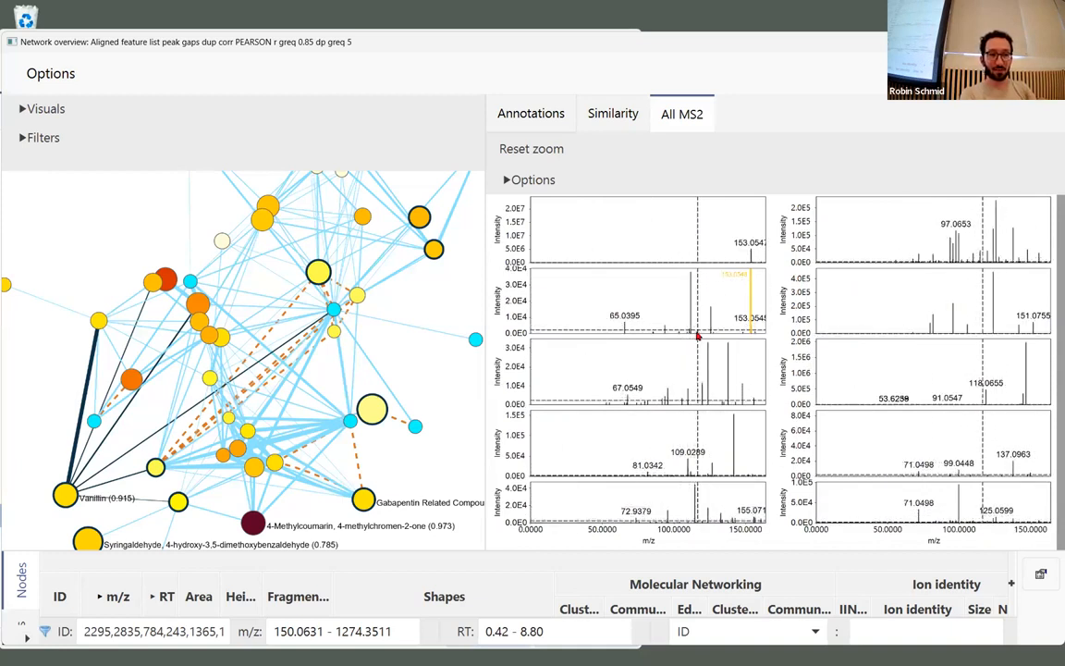
{"action": "left_click_drag", "start_coordinate": [676, 289], "coordinate": [730, 361]}
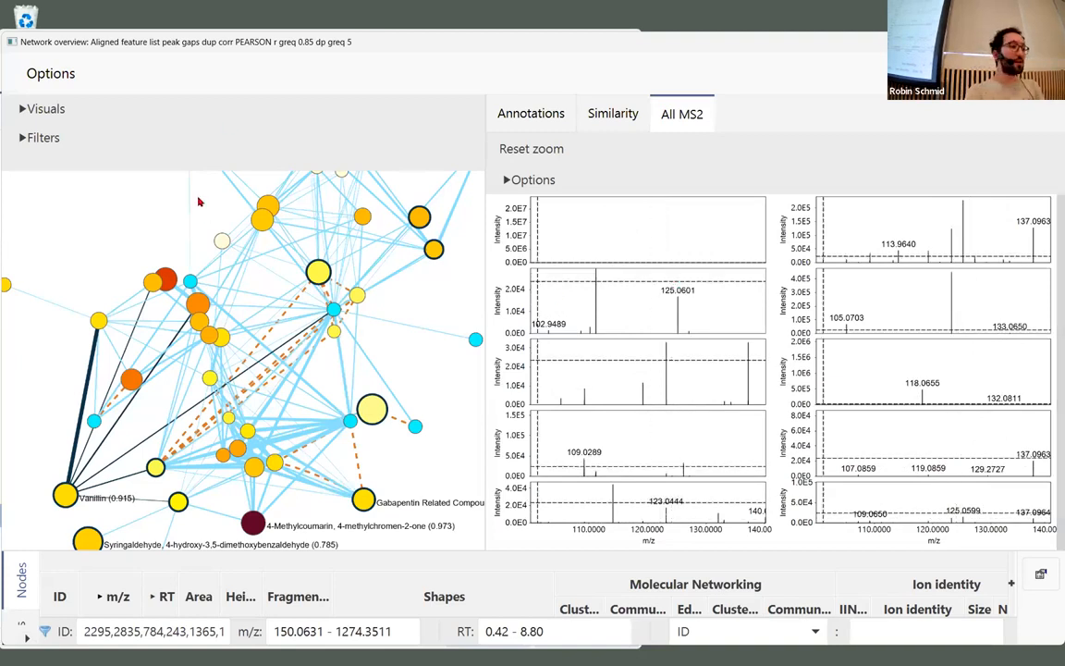
Step: Open the network filters and search the nodes for "diphen"
{"action": "left_click", "coordinate": [98, 138]}
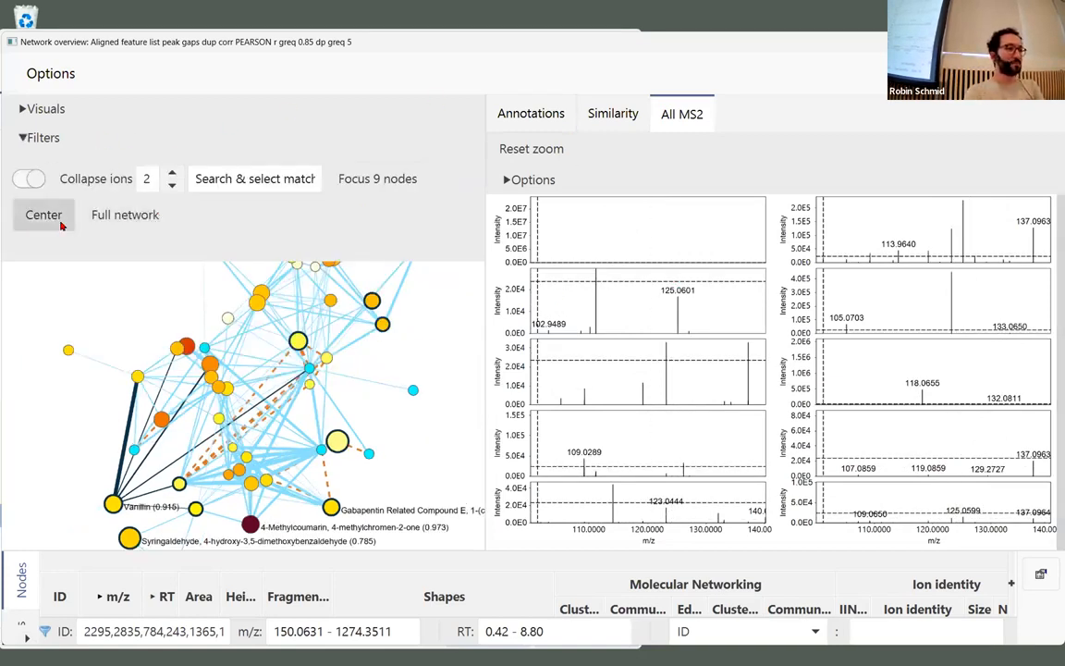
{"action": "left_click", "coordinate": [255, 175]}
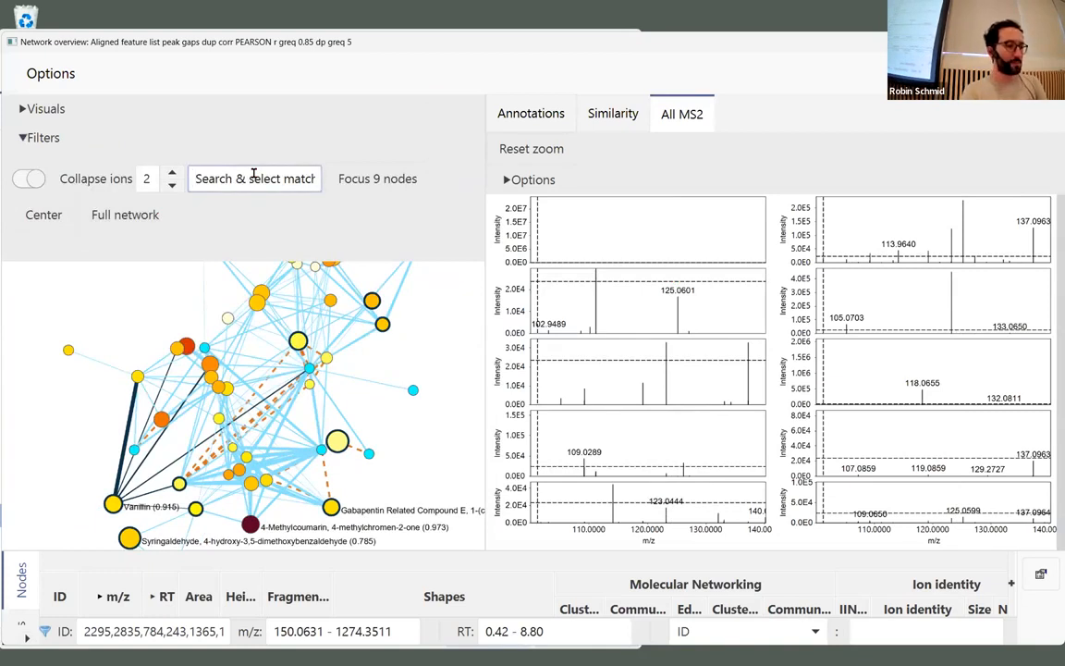
{"action": "type", "text": "diphen"}
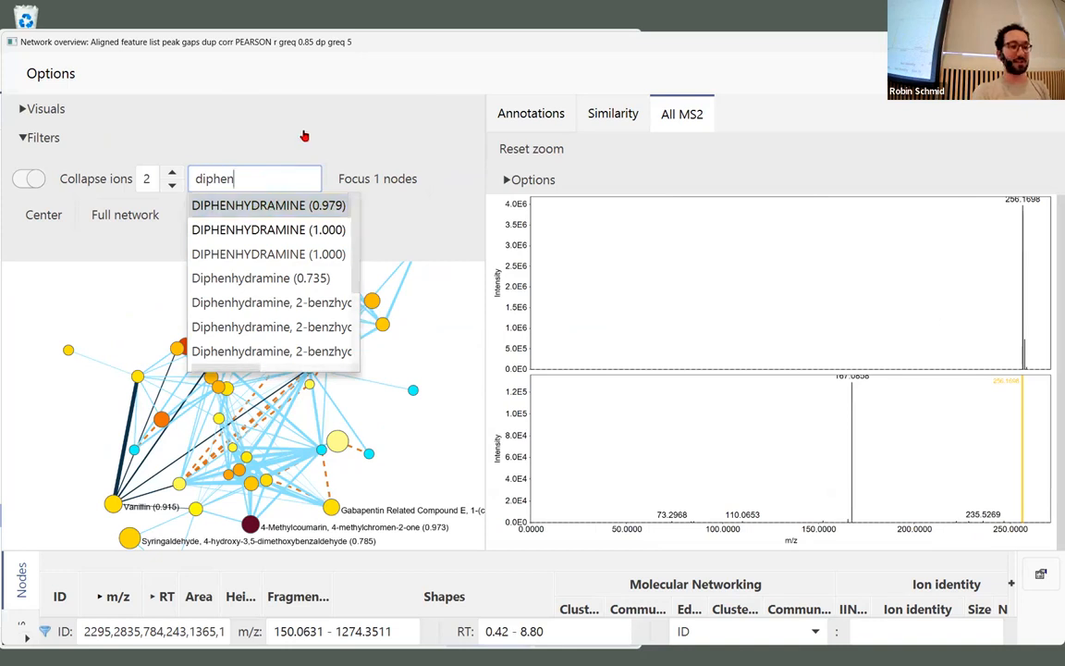
{"action": "left_click", "coordinate": [238, 176]}
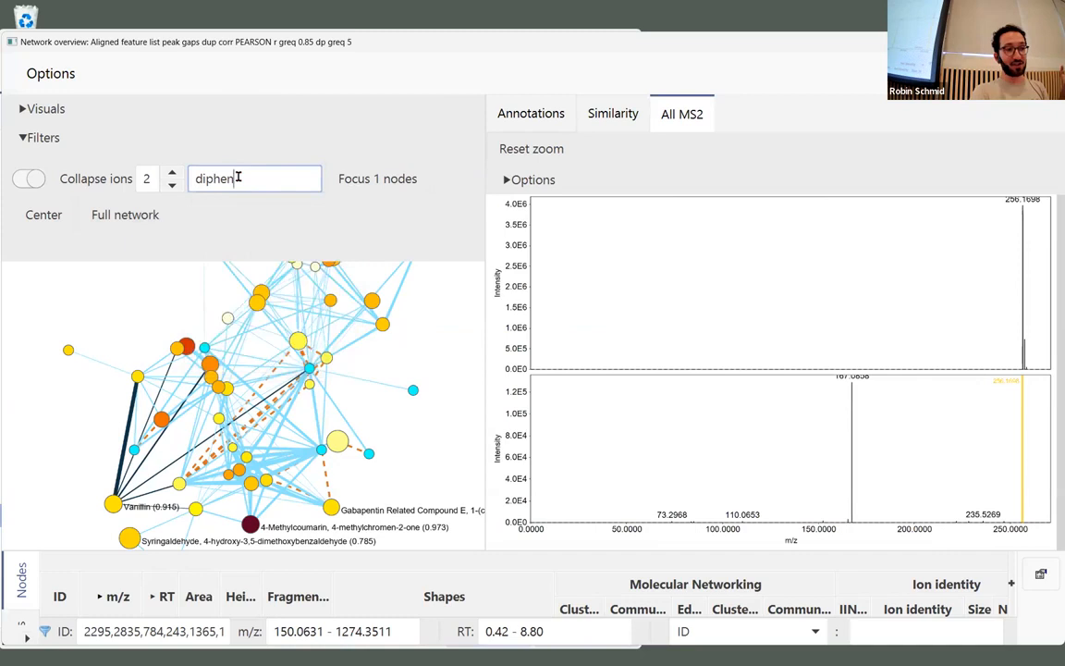
{"action": "left_click", "coordinate": [37, 146]}
{"action": "left_click", "coordinate": [38, 144]}
{"action": "left_click", "coordinate": [38, 145]}
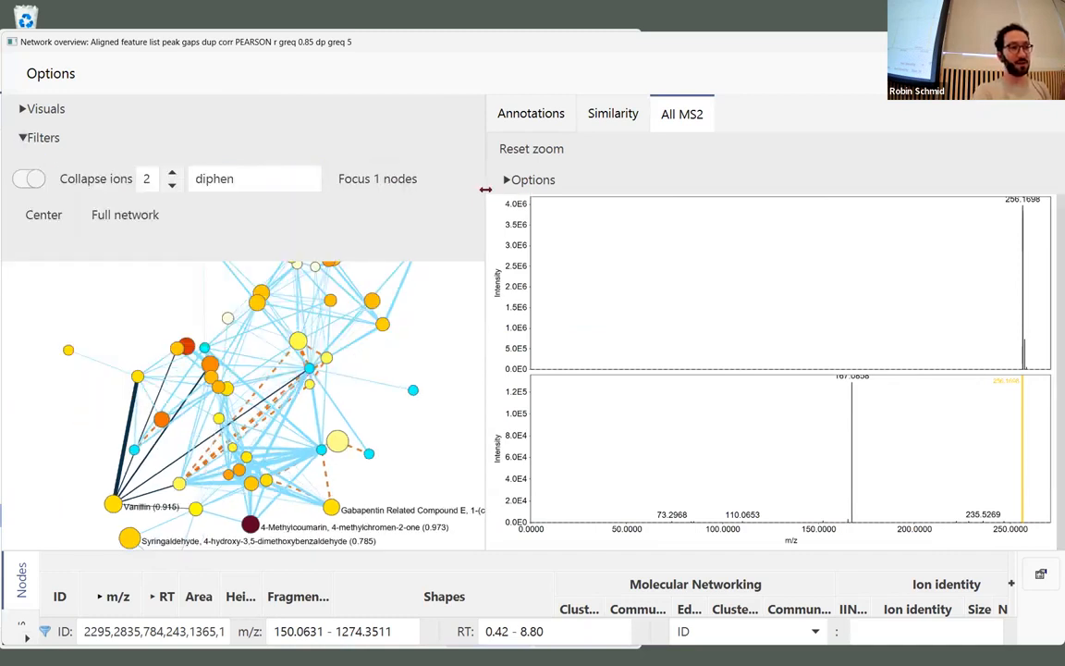
Step: Widen the network pane, repeat the node search for "diphen", and focus the network on the match
{"action": "left_click_drag", "start_coordinate": [485, 189], "coordinate": [550, 188]}
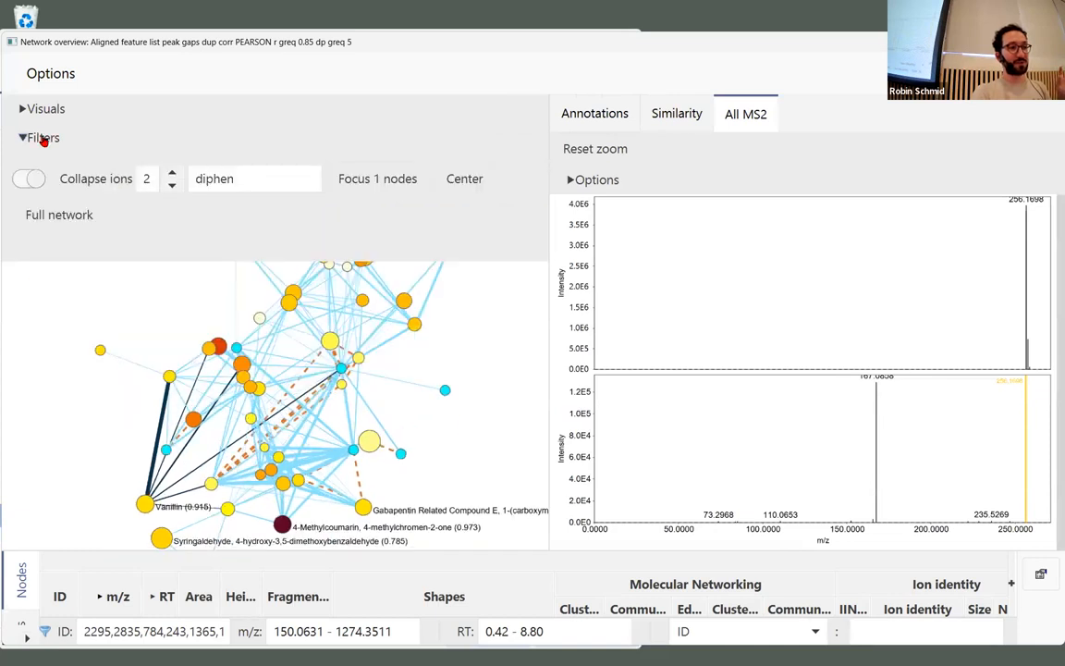
{"action": "double_click", "coordinate": [222, 178]}
{"action": "key", "text": "BackSpace"}
{"action": "type", "text": "diphen"}
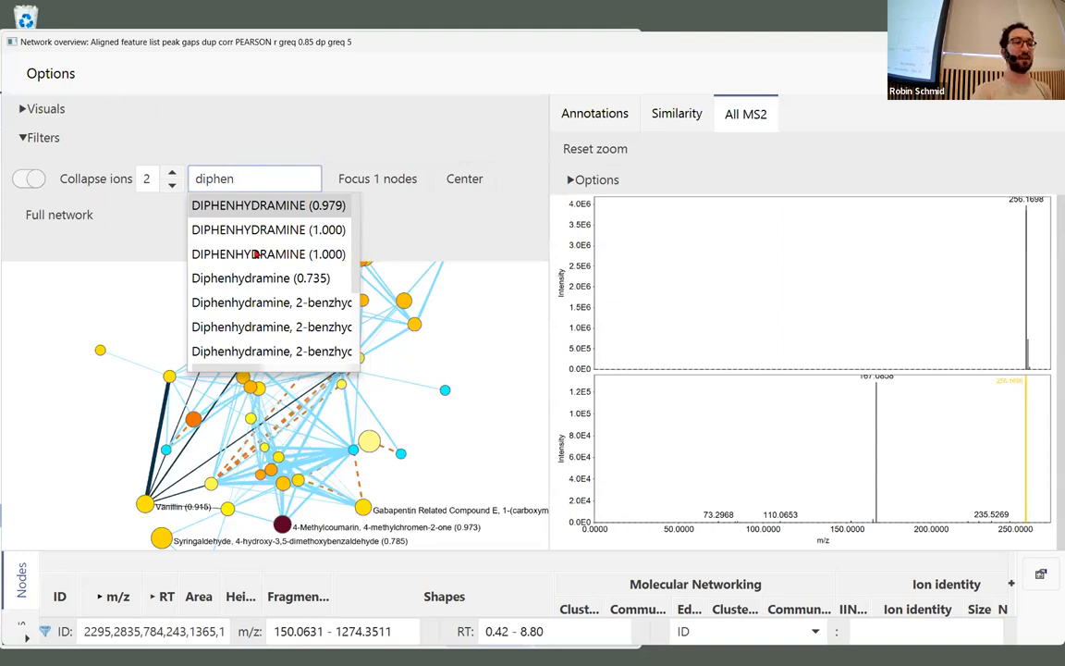
{"action": "left_click", "coordinate": [392, 213]}
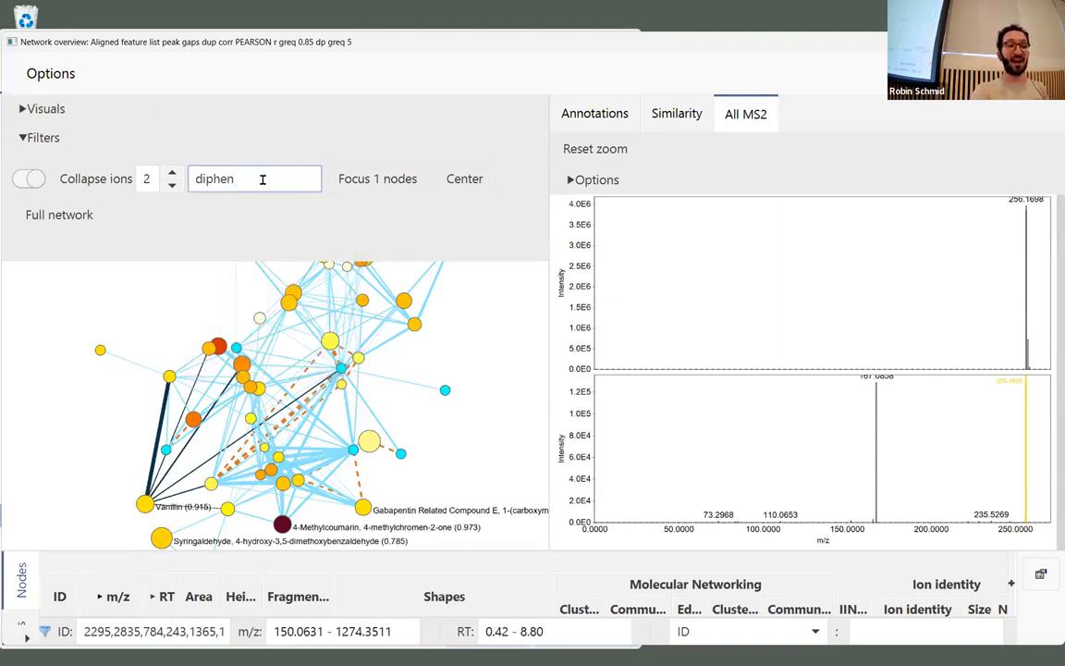
{"action": "left_click", "coordinate": [399, 182]}
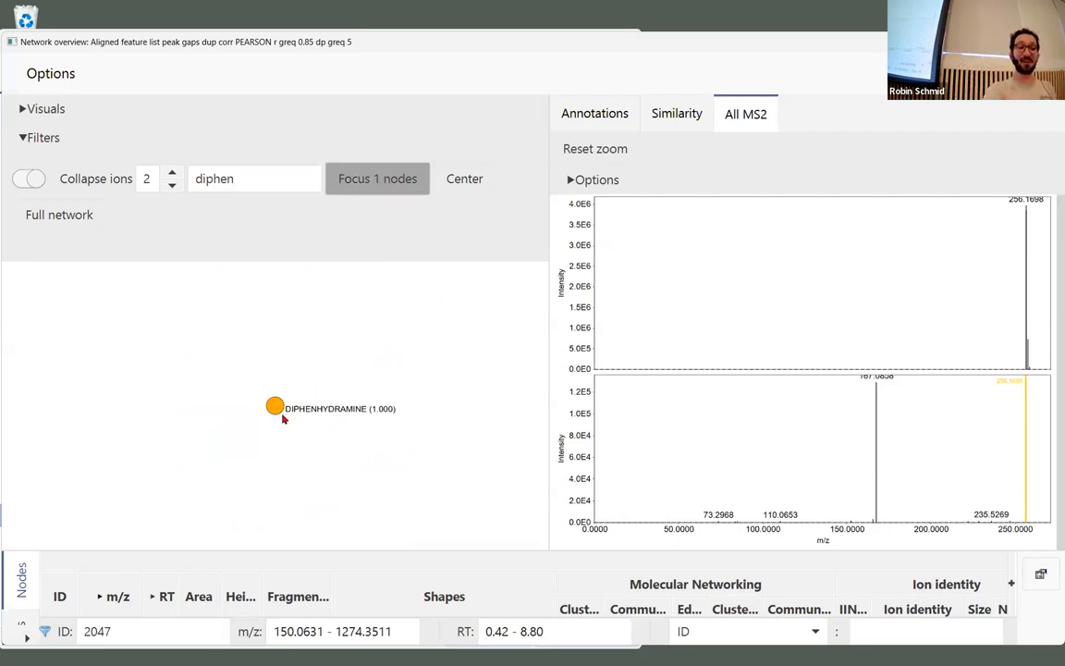
Step: Select the DIPHENHYDRAMINE node and look through its spectral library matches in the annotations
{"action": "left_click", "coordinate": [276, 406]}
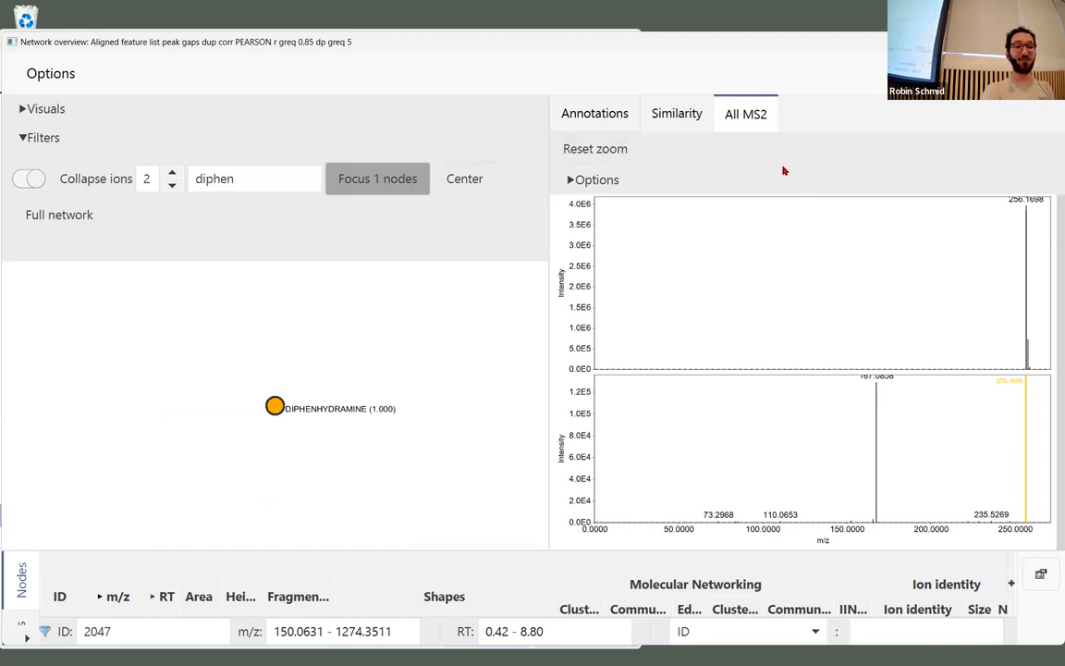
{"action": "left_click", "coordinate": [611, 112]}
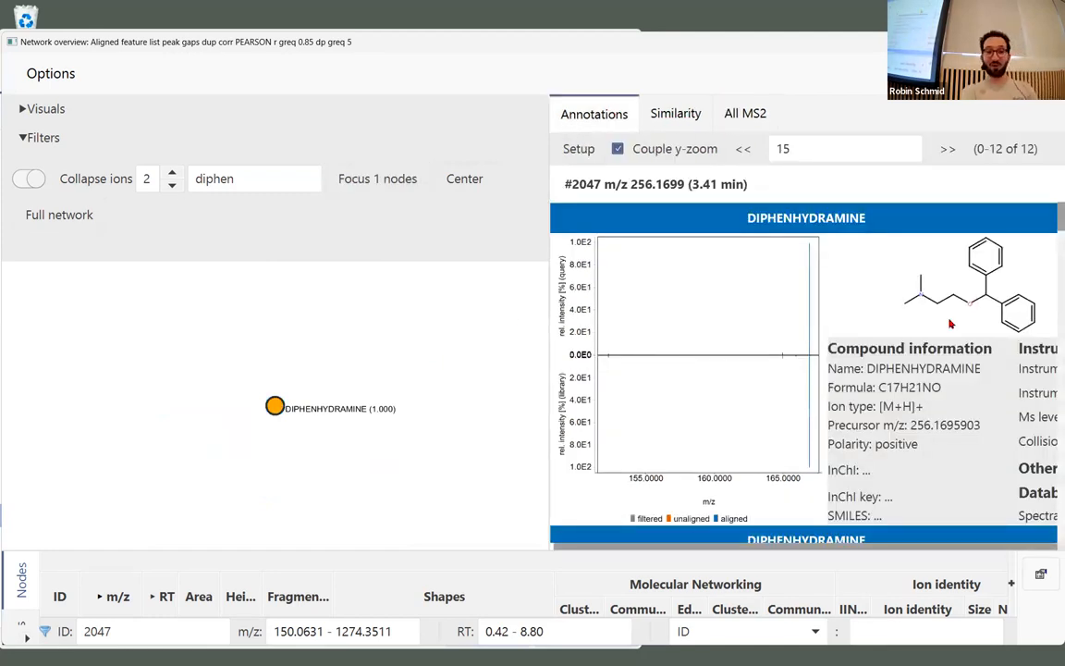
{"action": "left_click_drag", "start_coordinate": [778, 481], "coordinate": [682, 492]}
{"action": "scroll", "coordinate": [713, 487], "scroll_direction": "down", "scroll_amount": 3}
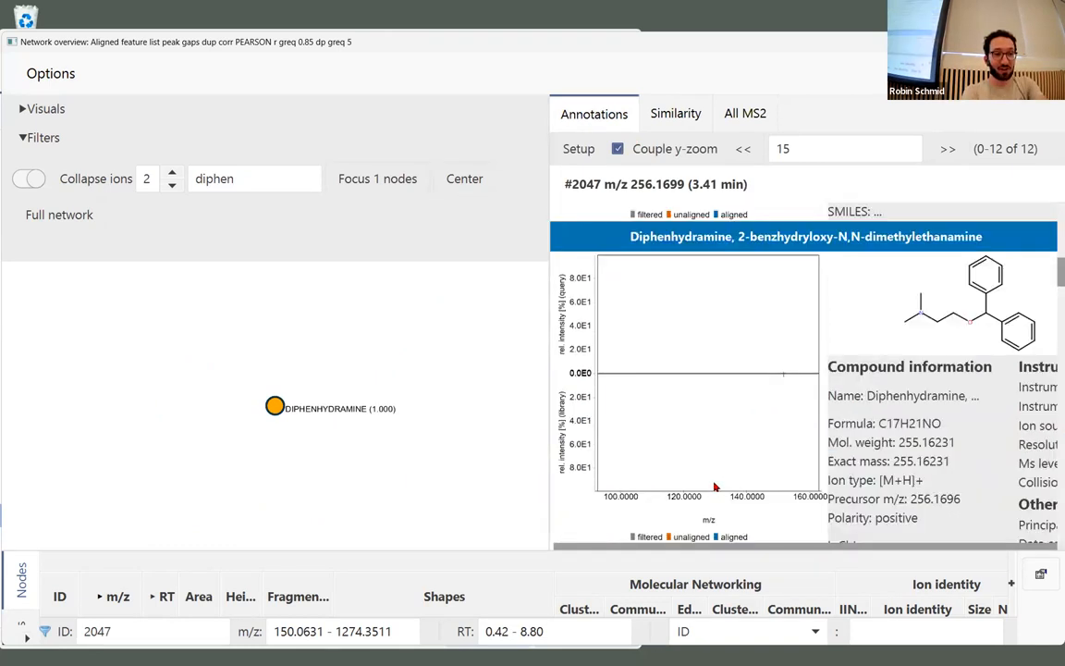
{"action": "scroll", "coordinate": [712, 482], "scroll_direction": "up", "scroll_amount": 3}
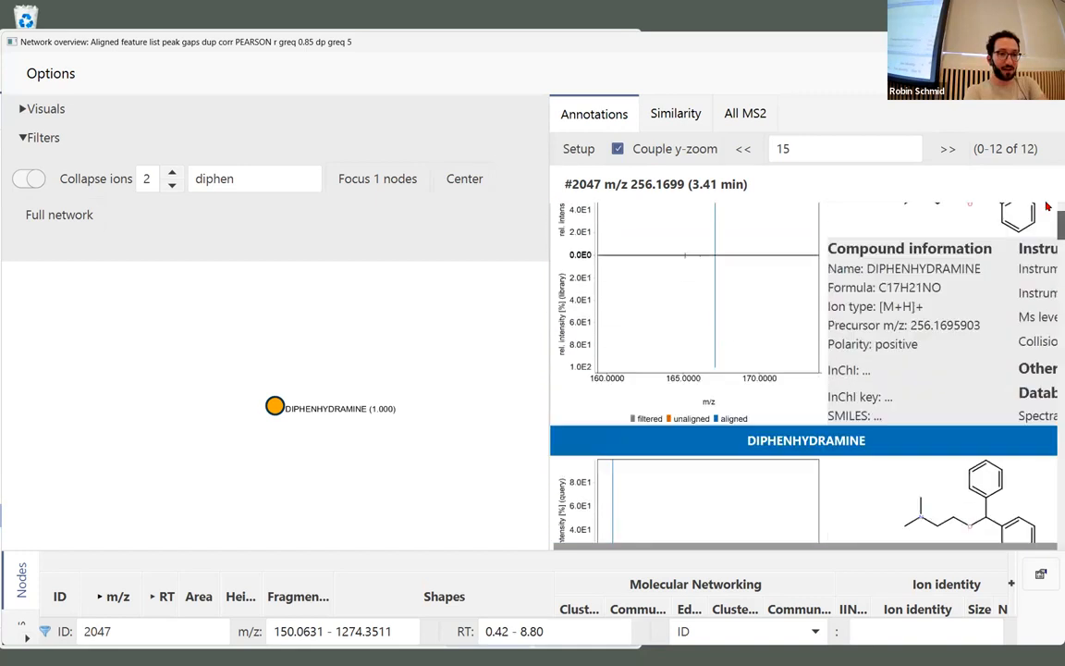
{"action": "scroll", "coordinate": [708, 480], "scroll_direction": "up", "scroll_amount": 10}
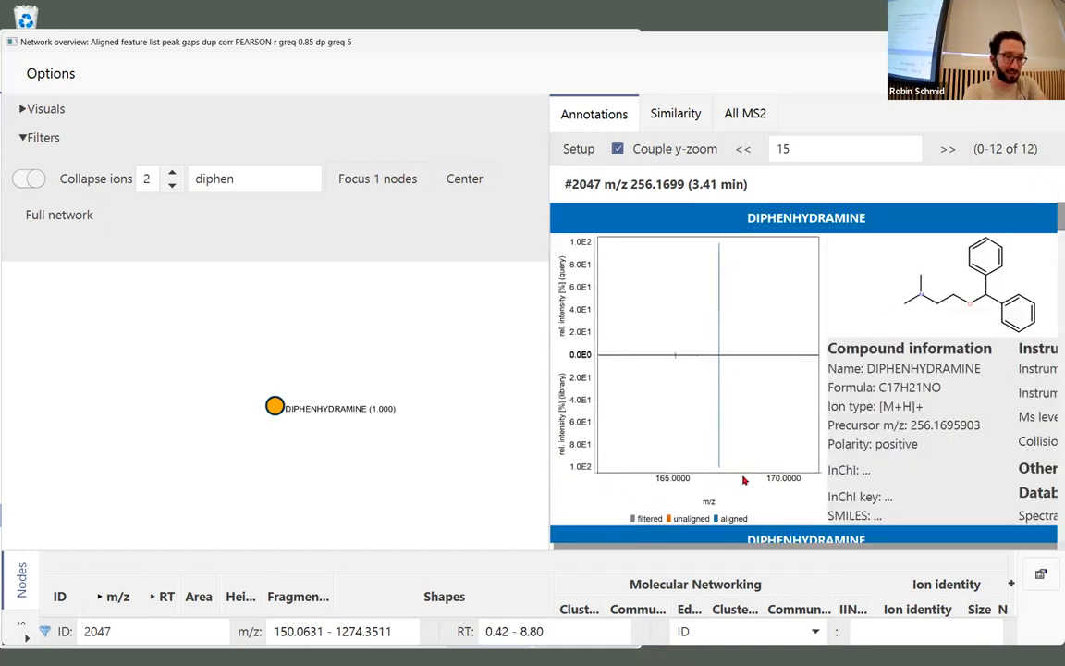
Step: Zoom the first DIPHENHYDRAMINE mirror spectrum to the small fragment signals between about m/z 165 and 166.5
{"action": "scroll", "coordinate": [731, 476], "scroll_direction": "up", "scroll_amount": 5}
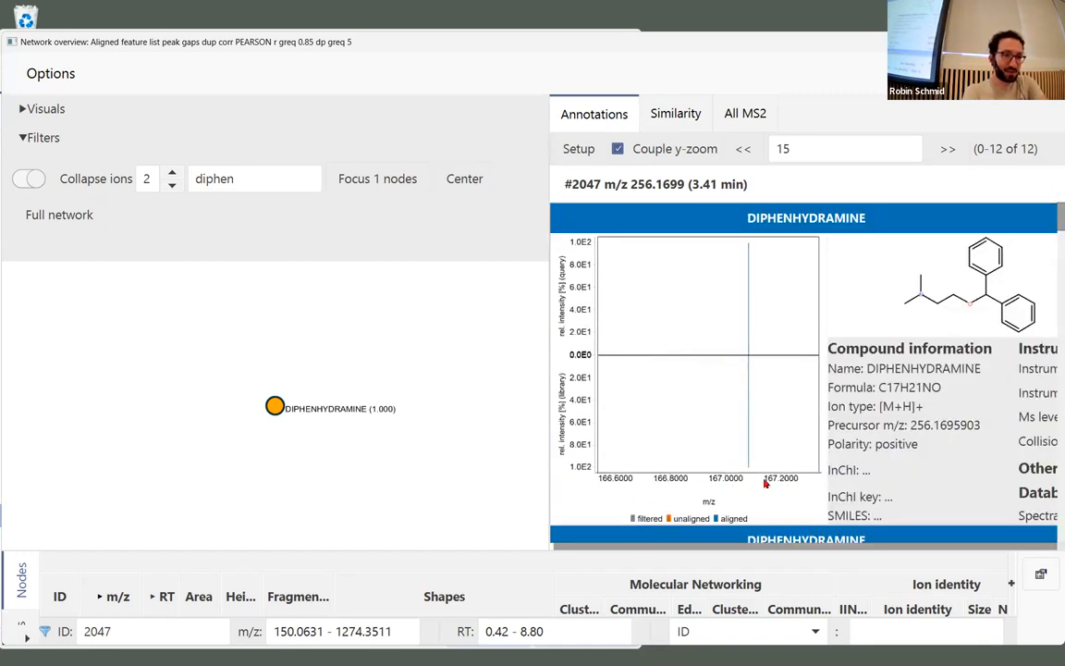
{"action": "left_click_drag", "start_coordinate": [742, 340], "coordinate": [815, 390]}
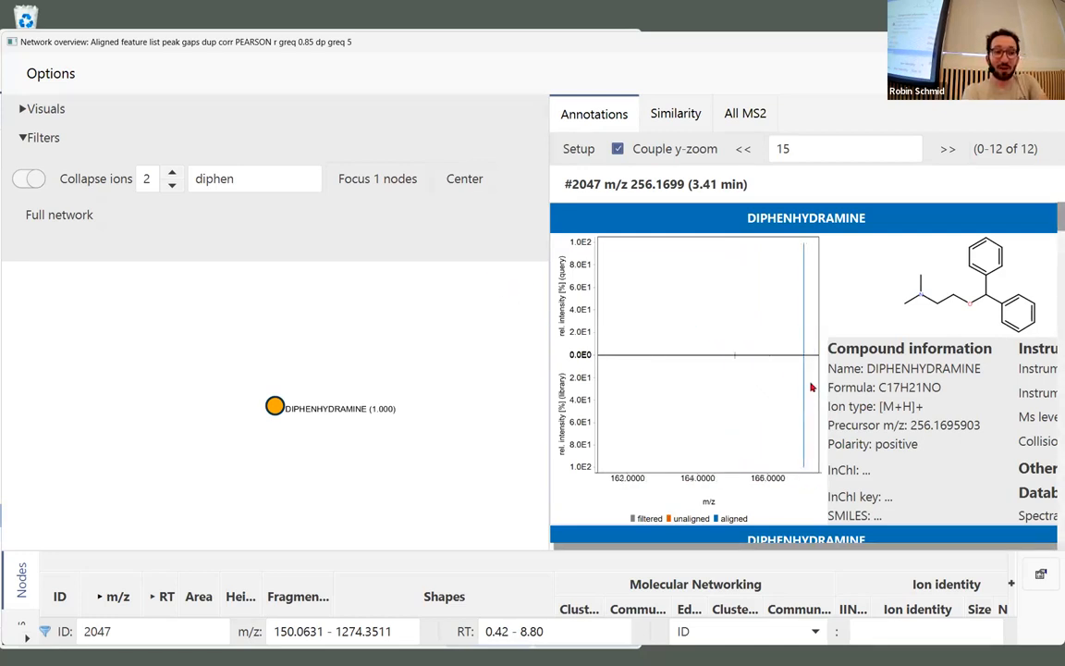
{"action": "left_click_drag", "start_coordinate": [717, 322], "coordinate": [785, 381]}
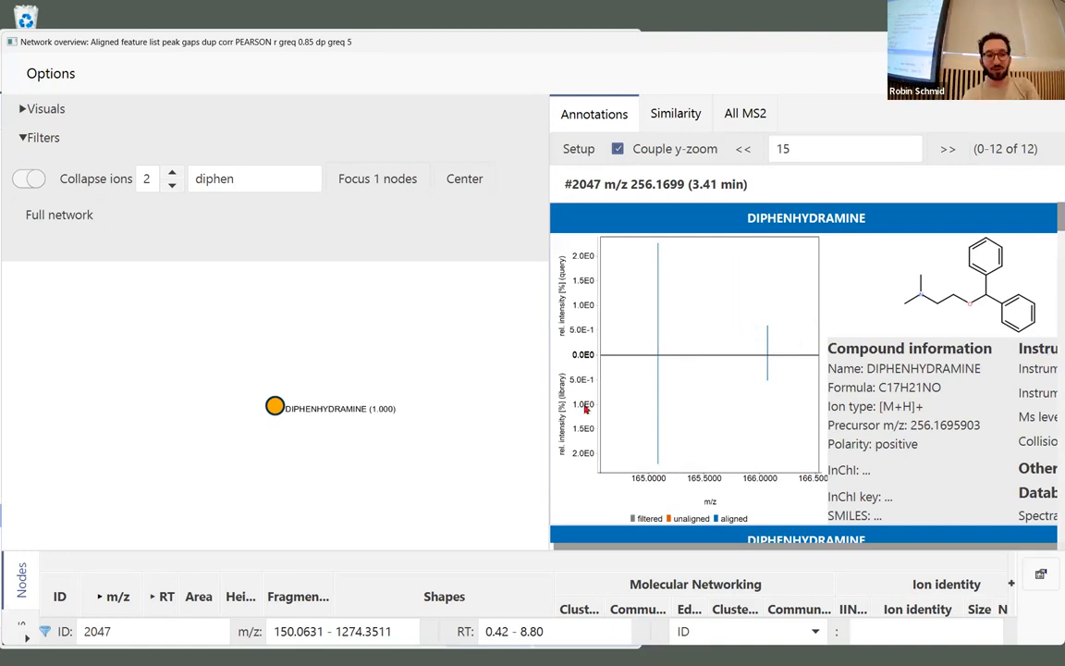
Step: View the DIPHENHYDRAMINE match details in a widened annotations pane, then restore the mirror's full range and balance the pane widths
{"action": "left_click_drag", "start_coordinate": [547, 399], "coordinate": [280, 399]}
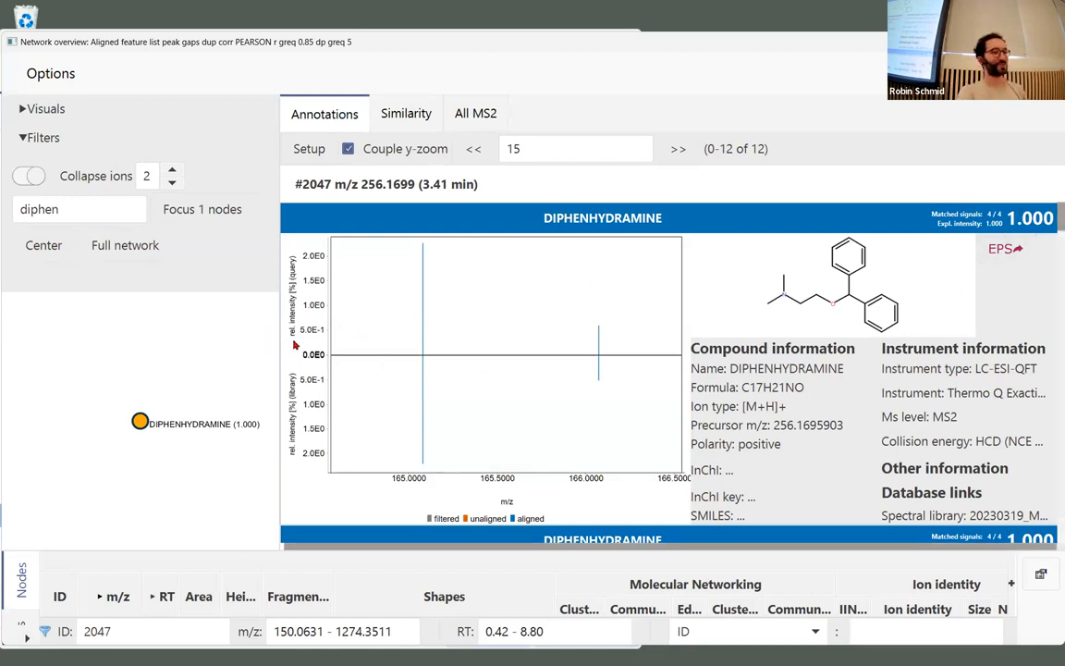
{"action": "mouse_move", "coordinate": [280, 347]}
{"action": "left_mouse_down"}
{"action": "mouse_move", "coordinate": [708, 329]}
{"action": "mouse_move", "coordinate": [687, 338]}
{"action": "left_mouse_up"}
{"action": "left_click_drag", "start_coordinate": [899, 300], "coordinate": [709, 262]}
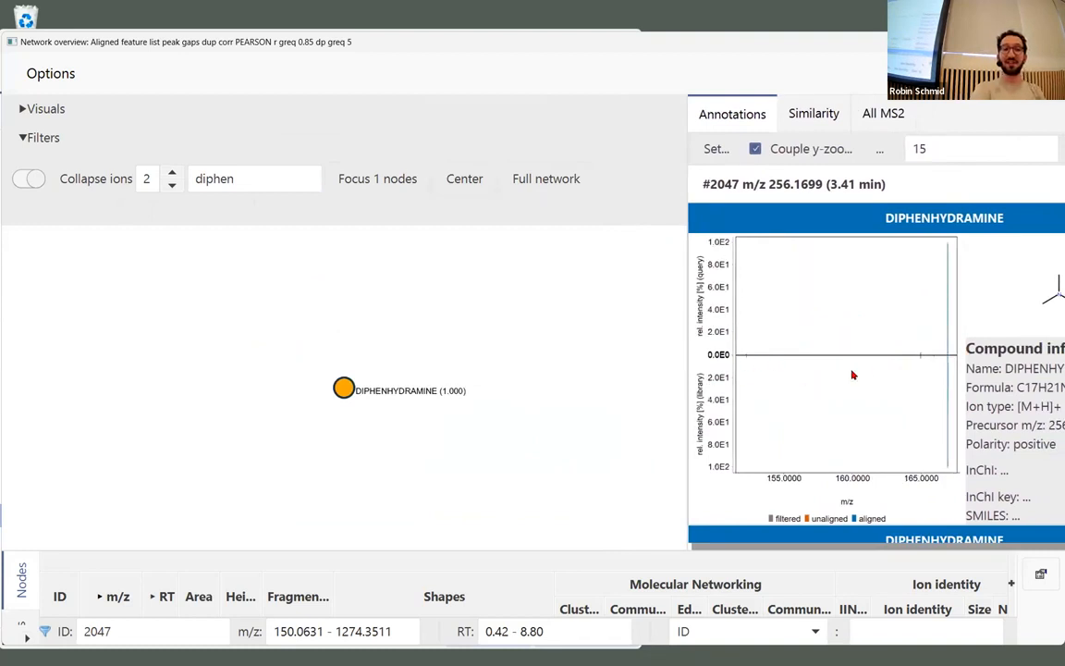
{"action": "left_click_drag", "start_coordinate": [684, 326], "coordinate": [504, 329]}
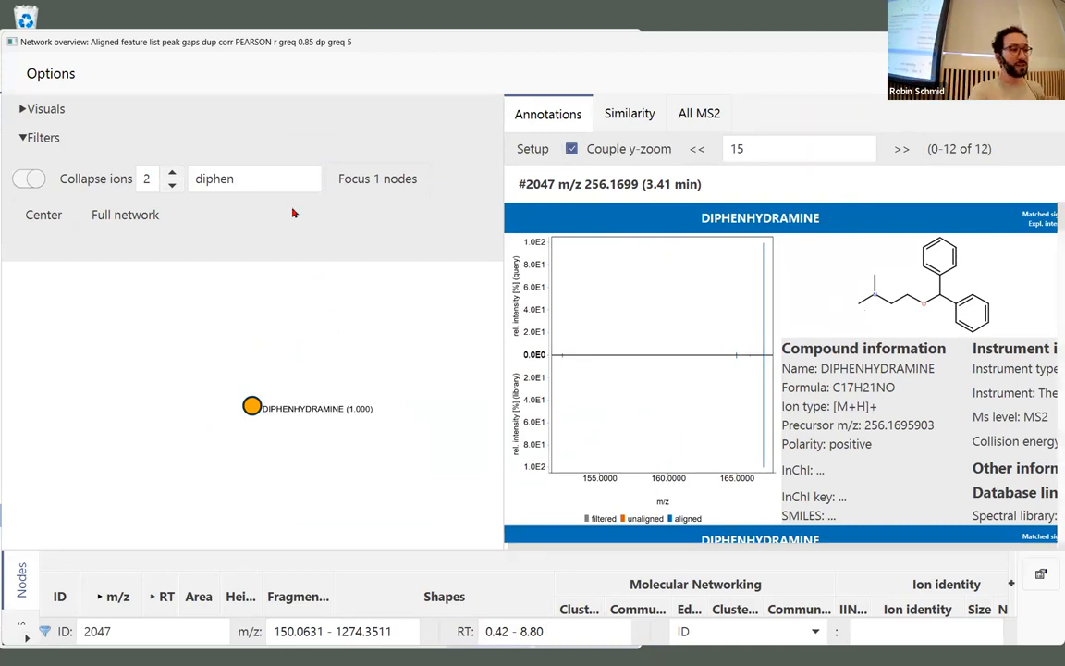
Step: Search the nodes for "ros" and focus the network on the matches
{"action": "double_click", "coordinate": [277, 181]}
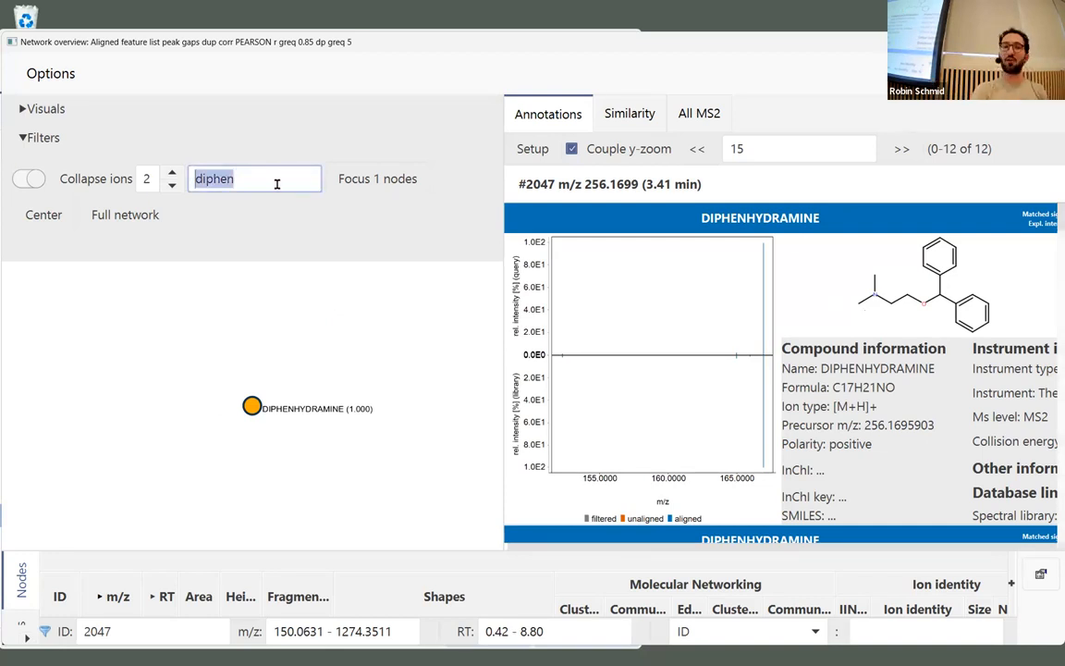
{"action": "key", "text": "BackSpace"}
{"action": "type", "text": "ros"}
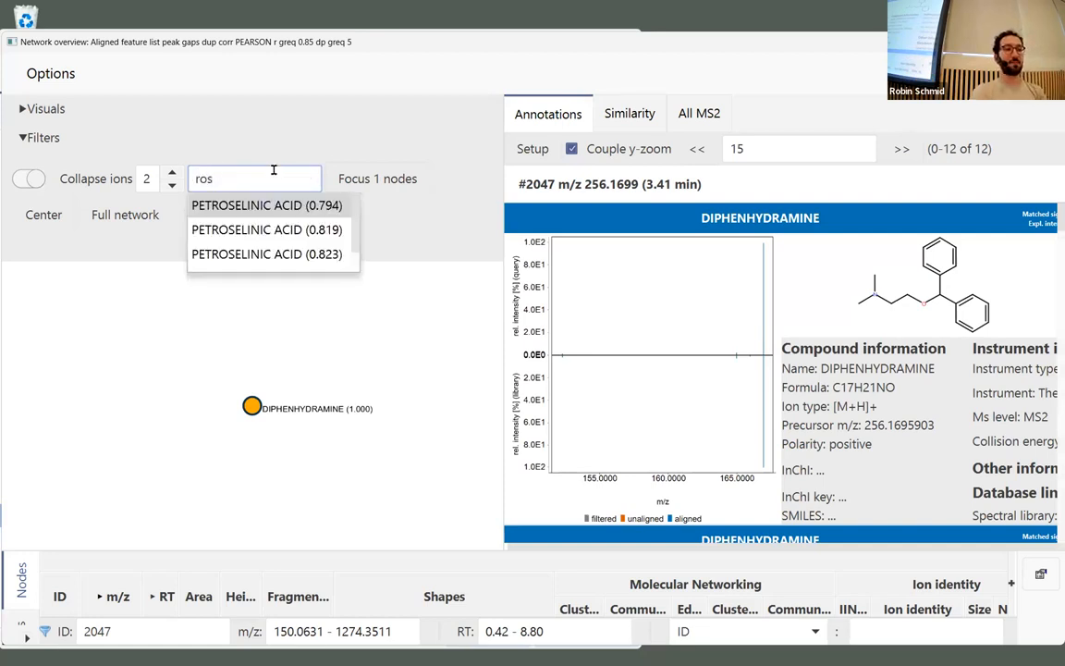
{"action": "left_click_drag", "start_coordinate": [264, 174], "coordinate": [29, 156]}
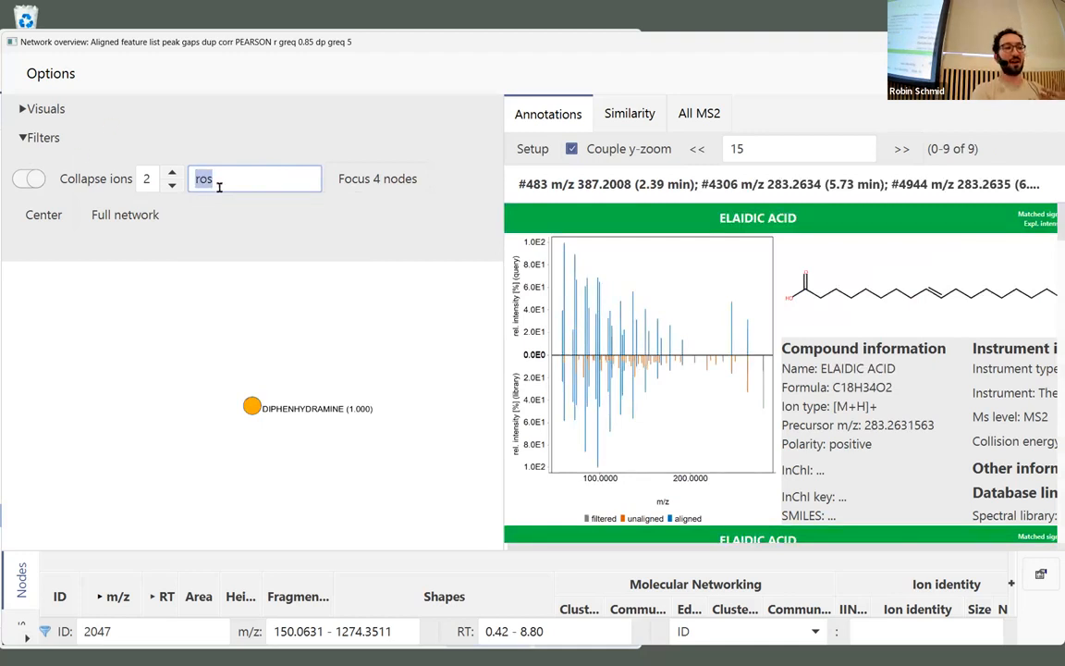
{"action": "left_click", "coordinate": [355, 185]}
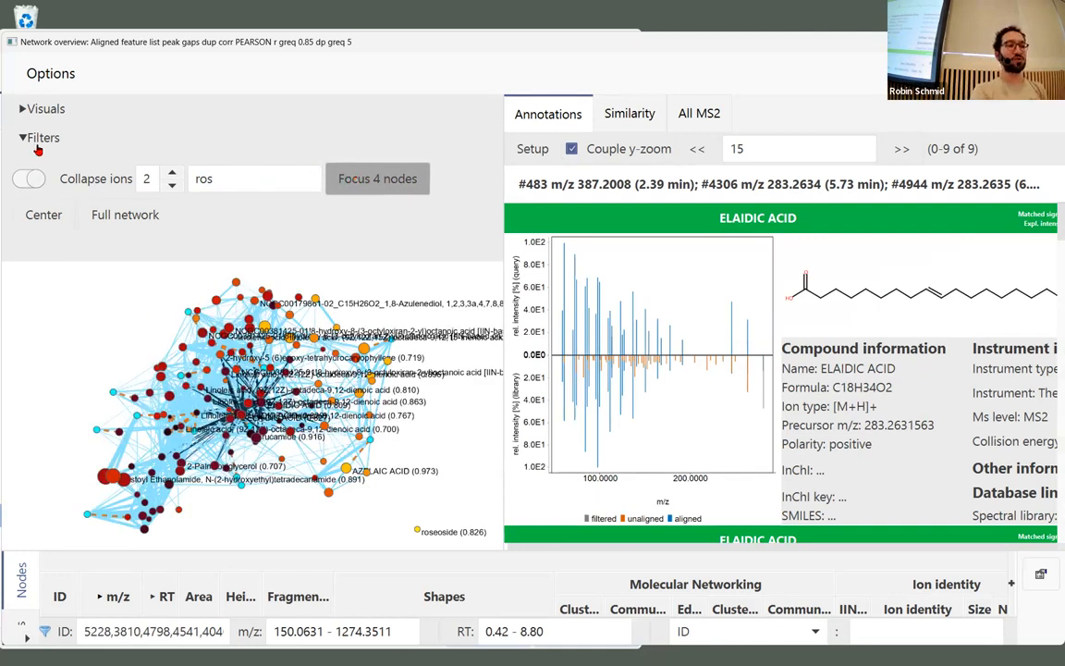
Step: Collapse the filters, widen the network pane, and set the node labels to rt in the visual settings
{"action": "left_click", "coordinate": [42, 127]}
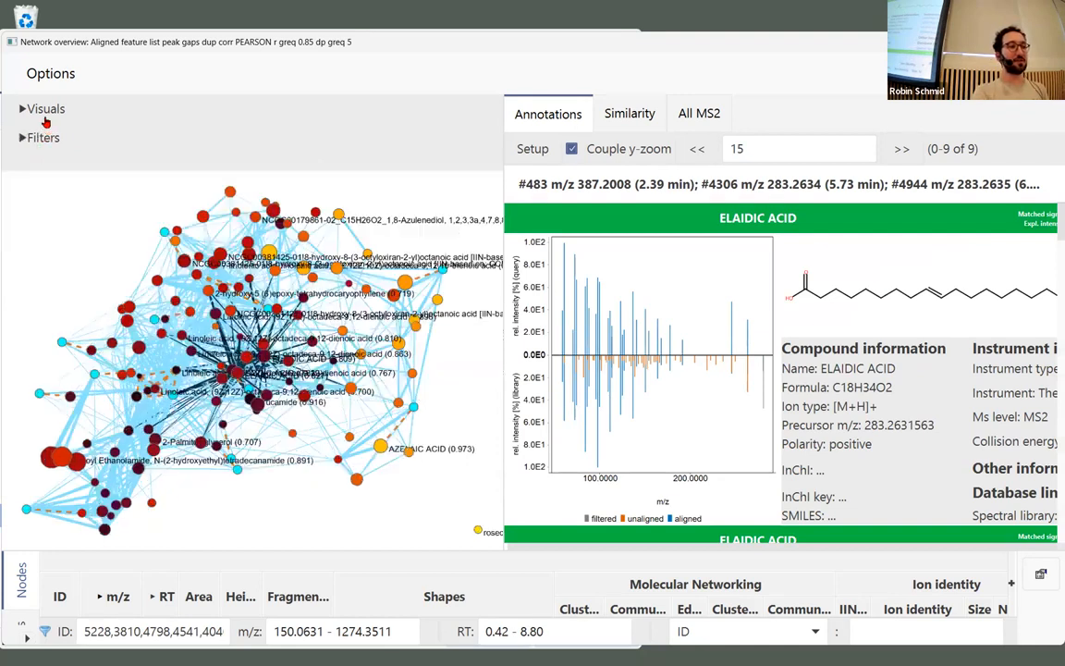
{"action": "left_click", "coordinate": [43, 109]}
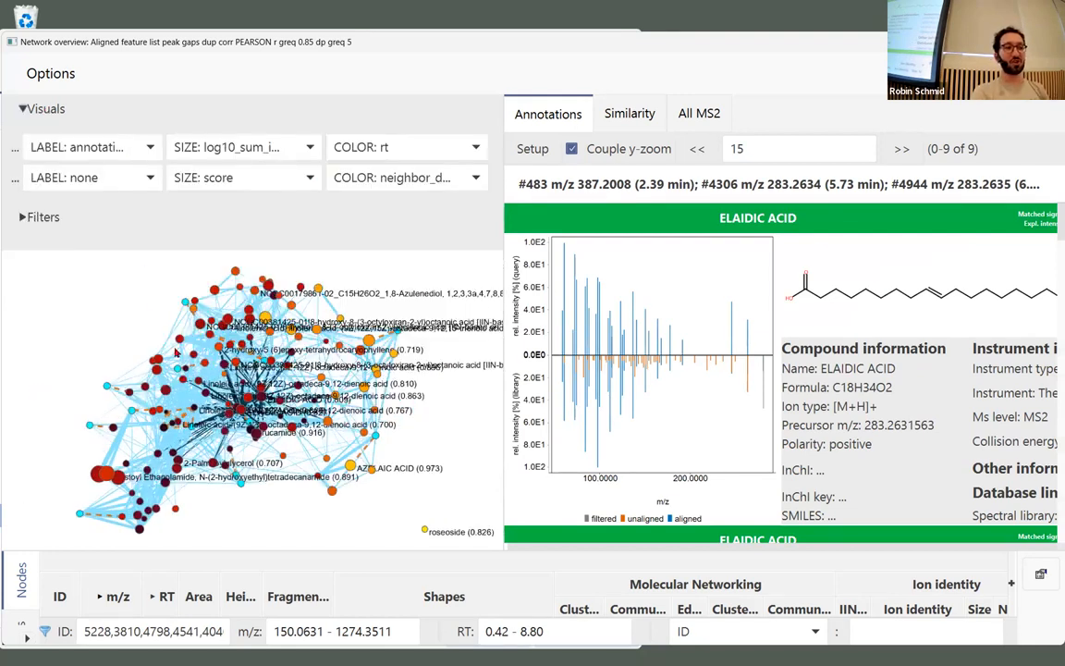
{"action": "left_click", "coordinate": [100, 147]}
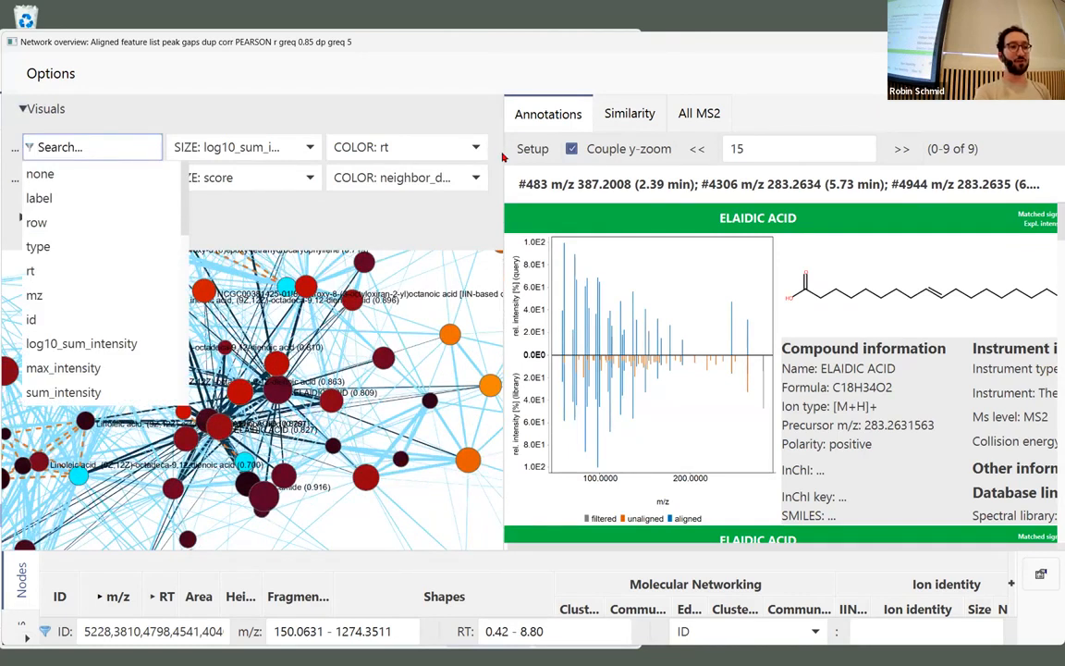
{"action": "left_click_drag", "start_coordinate": [502, 152], "coordinate": [869, 139]}
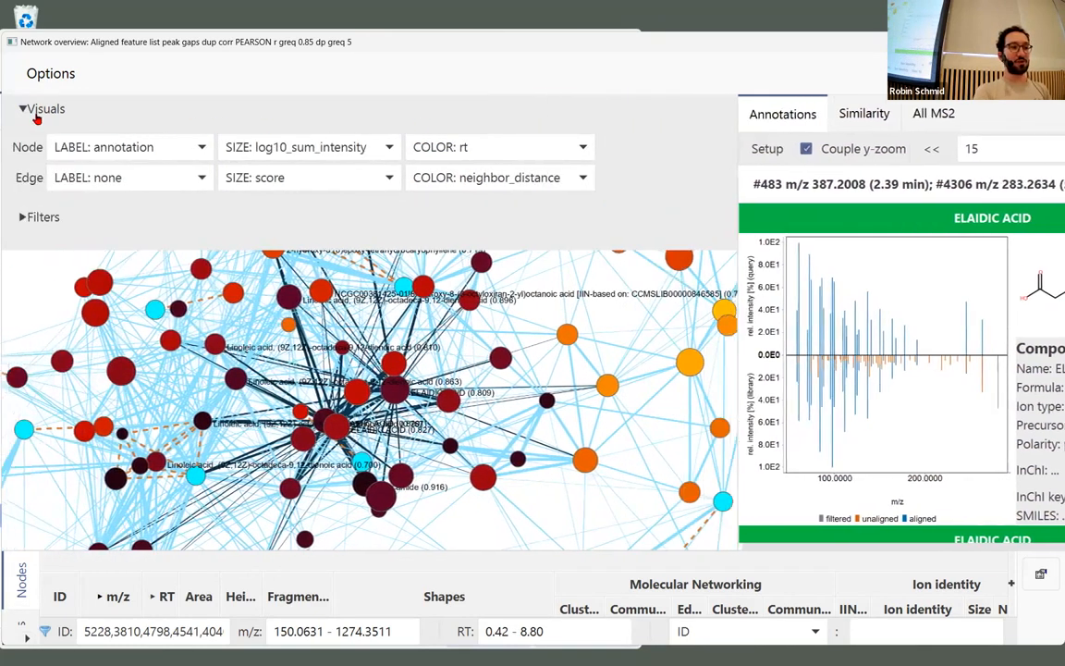
{"action": "left_click", "coordinate": [171, 144]}
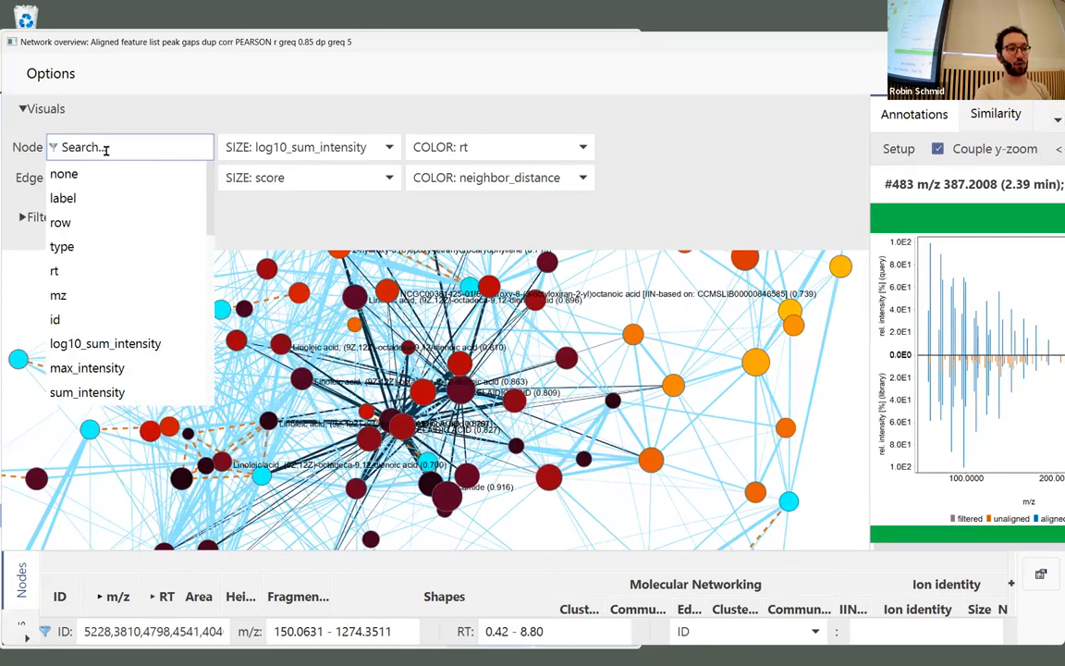
{"action": "type", "text": "RT"}
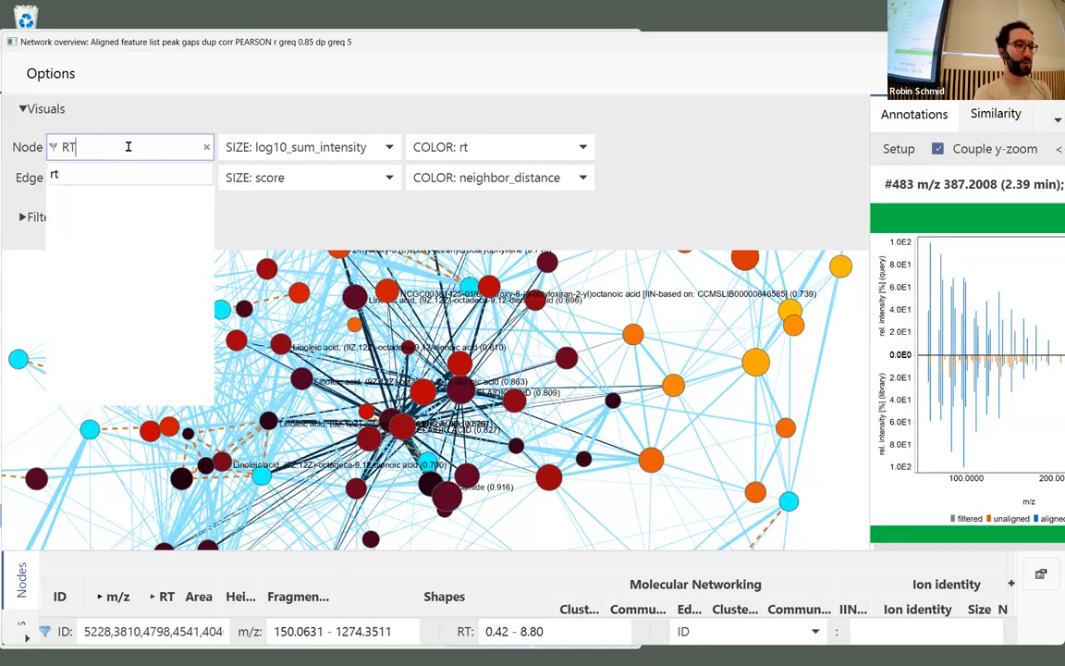
{"action": "key", "text": "Return"}
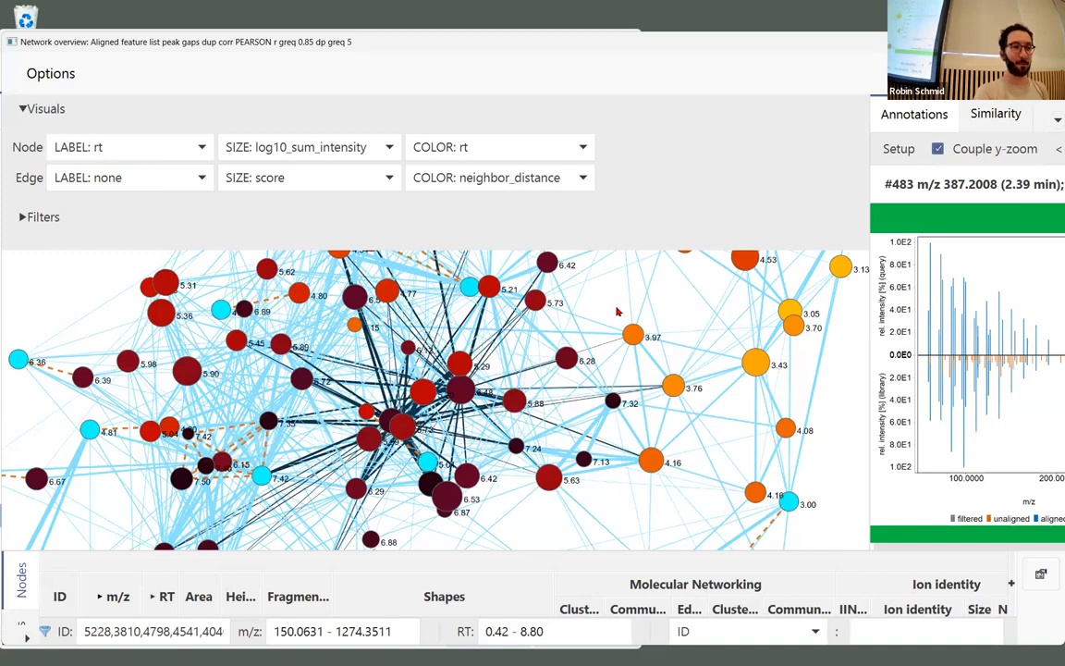
{"action": "scroll", "coordinate": [617, 311], "scroll_direction": "up", "scroll_amount": 3}
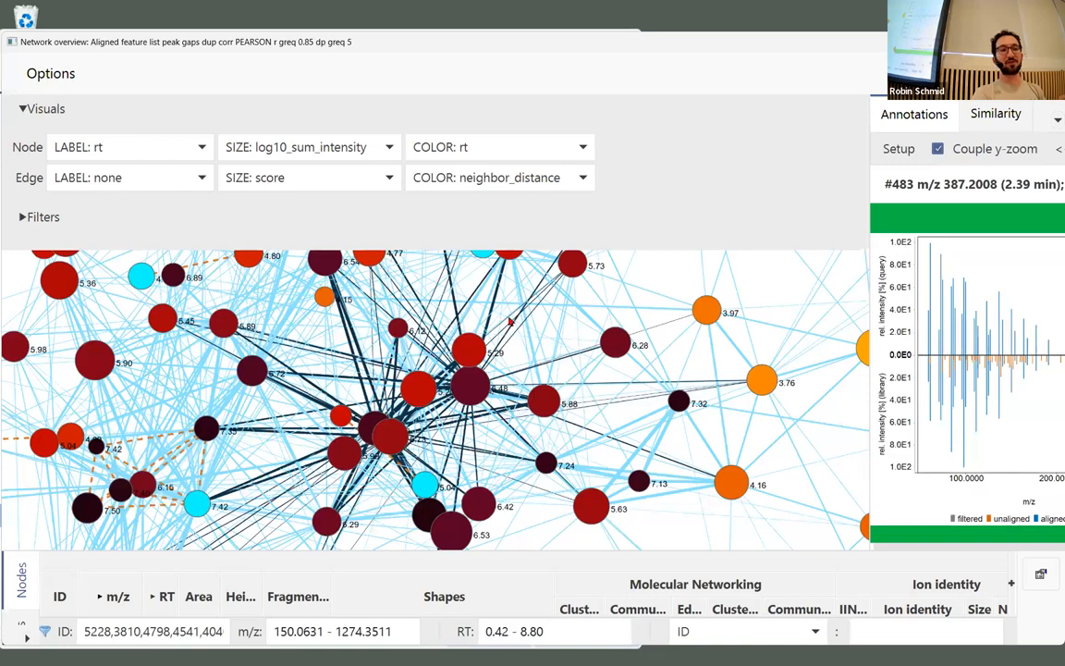
Step: Reposition the nodes labelled 7.32 and 3.76 so they sit apart from each other in the network
{"action": "left_click_drag", "start_coordinate": [680, 400], "coordinate": [796, 431]}
{"action": "left_click_drag", "start_coordinate": [766, 385], "coordinate": [709, 410]}
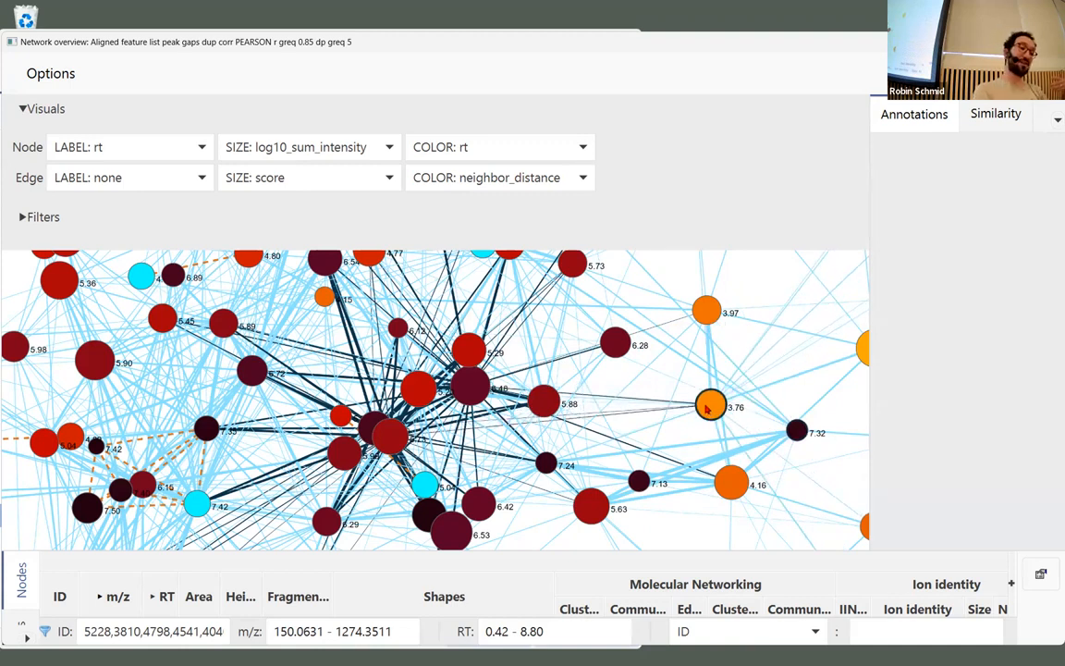
{"action": "left_click", "coordinate": [201, 145]}
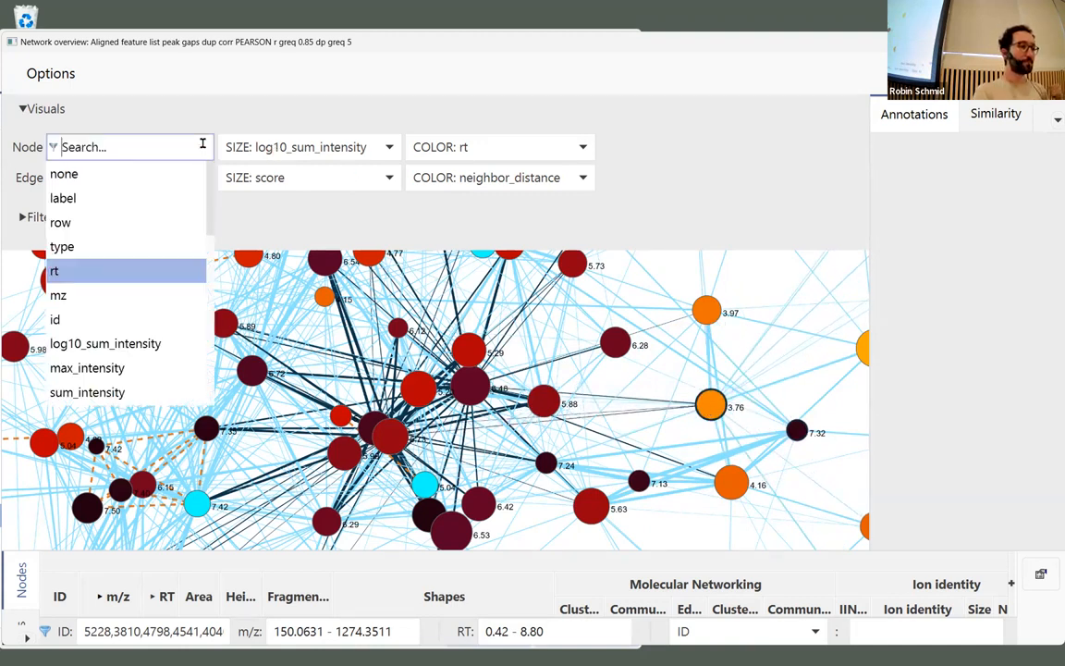
{"action": "left_click", "coordinate": [200, 145]}
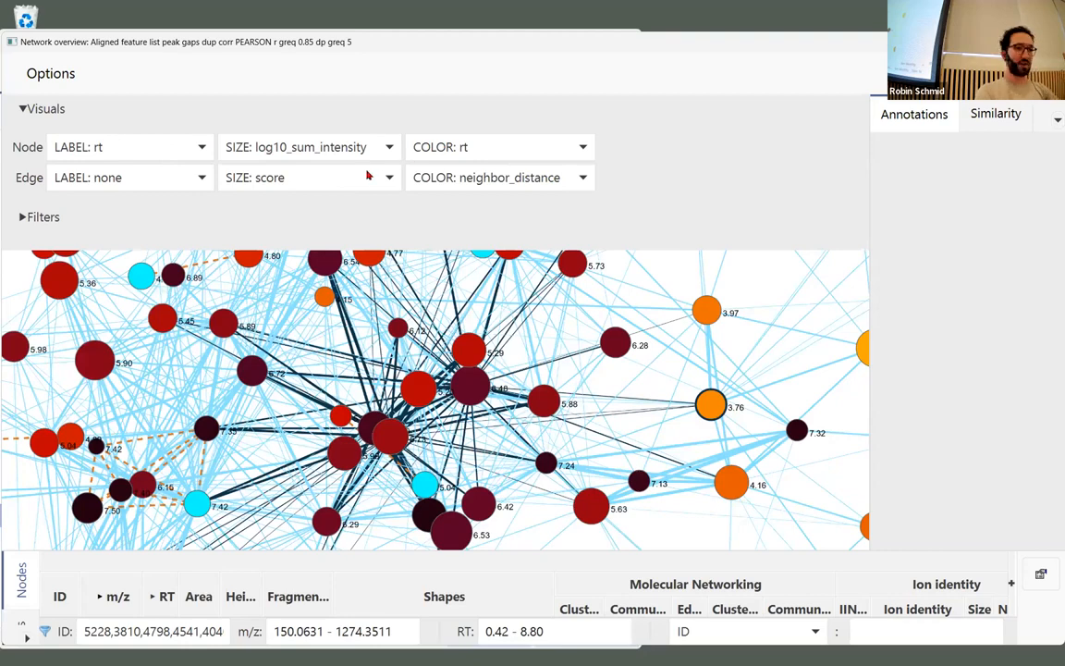
Step: Turn off the node labels by setting them to none, and focus the network on the large outlying red node's neighbourhood
{"action": "scroll", "coordinate": [566, 395], "scroll_direction": "down", "scroll_amount": 3}
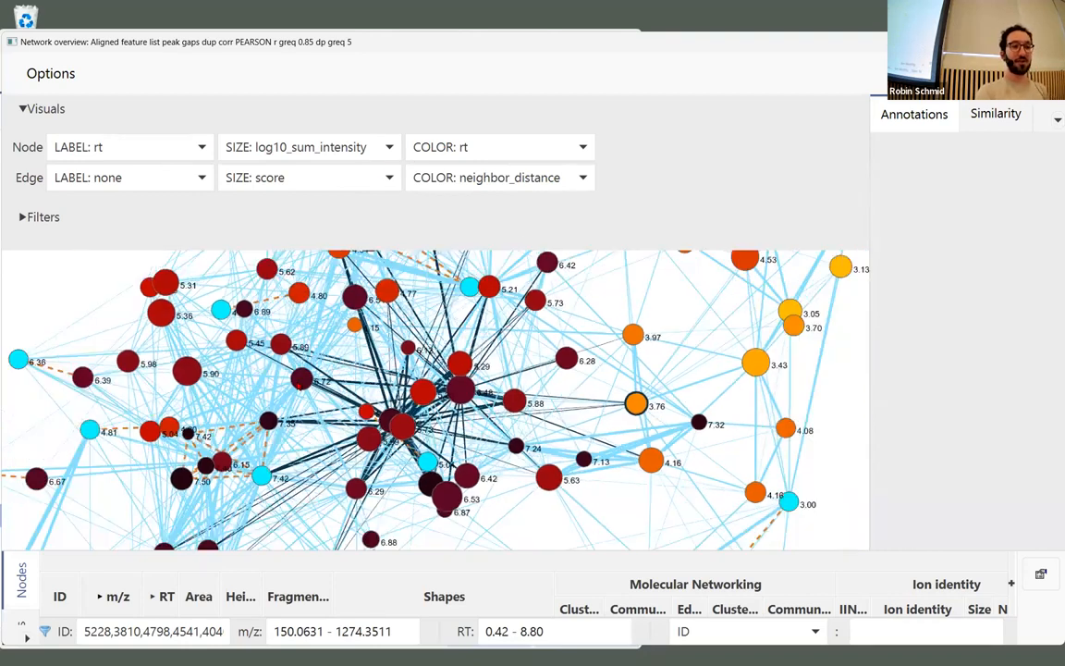
{"action": "scroll", "coordinate": [563, 402], "scroll_direction": "up", "scroll_amount": 2}
{"action": "left_click_drag", "start_coordinate": [681, 444], "coordinate": [831, 321]}
{"action": "left_click_drag", "start_coordinate": [520, 455], "coordinate": [552, 447]}
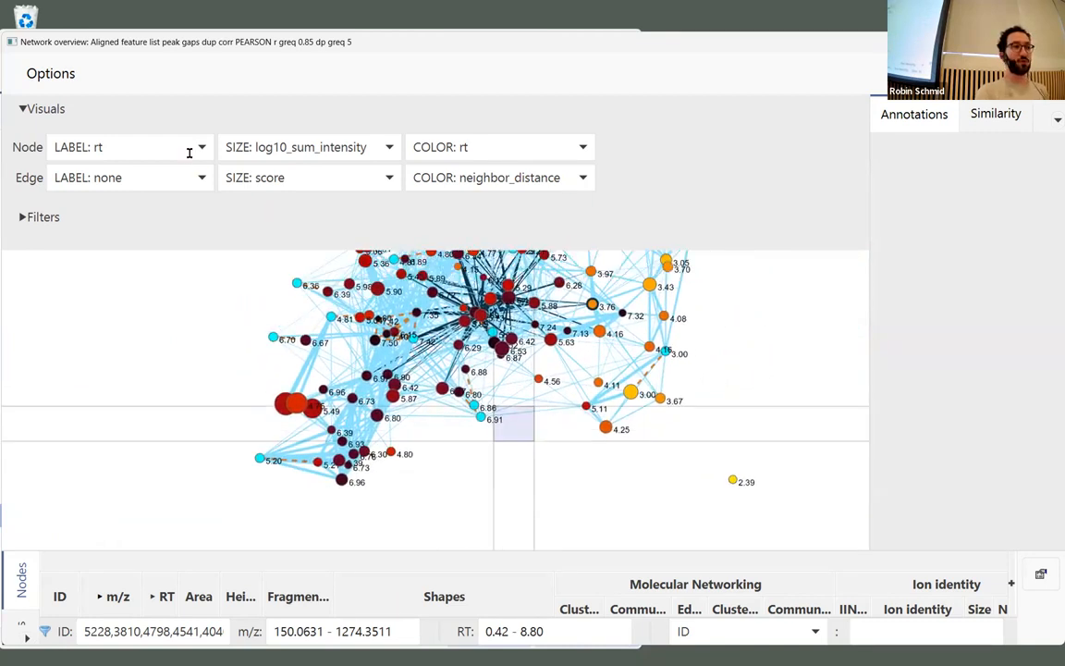
{"action": "left_click", "coordinate": [139, 150]}
{"action": "left_click", "coordinate": [66, 174]}
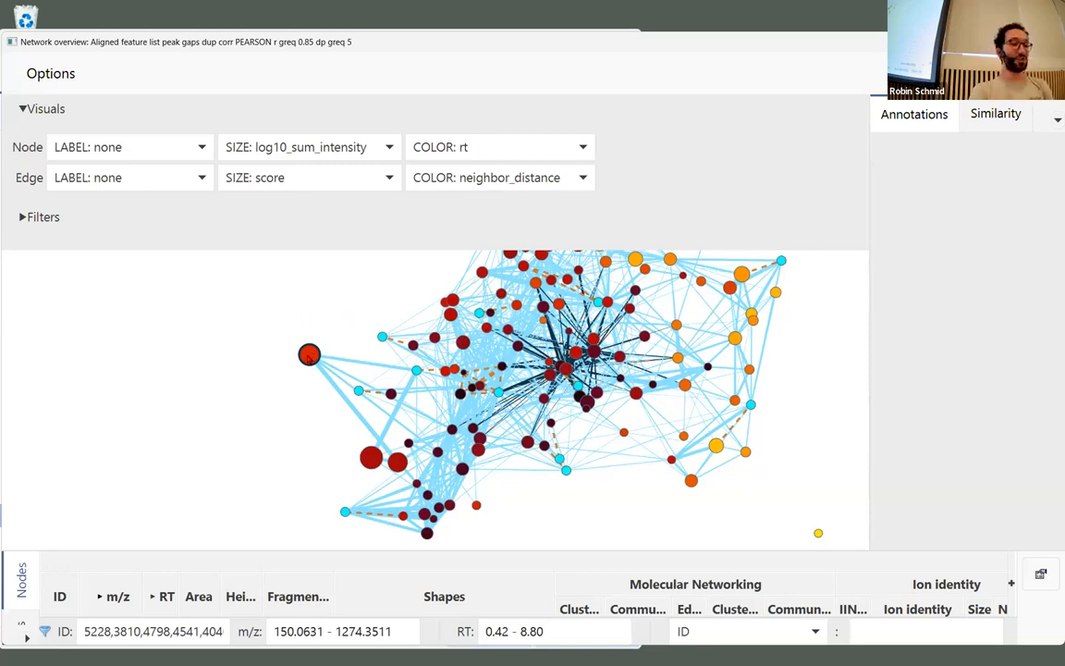
{"action": "double_click", "coordinate": [309, 354]}
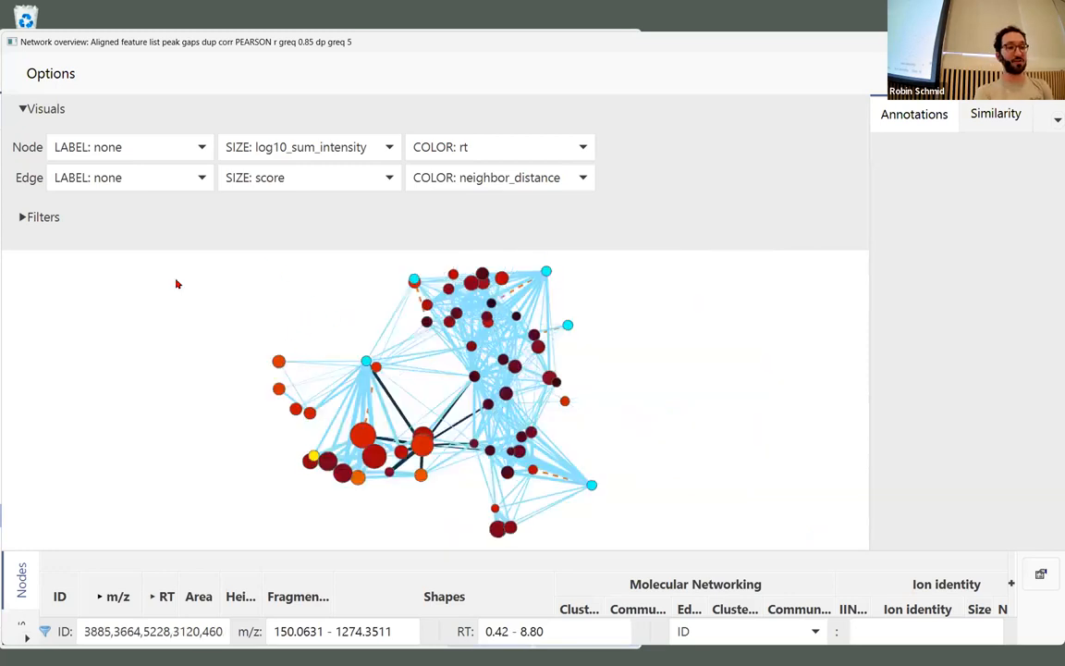
Step: Search the nodes for "vani" in the filters and focus the network on the match
{"action": "left_click", "coordinate": [36, 211]}
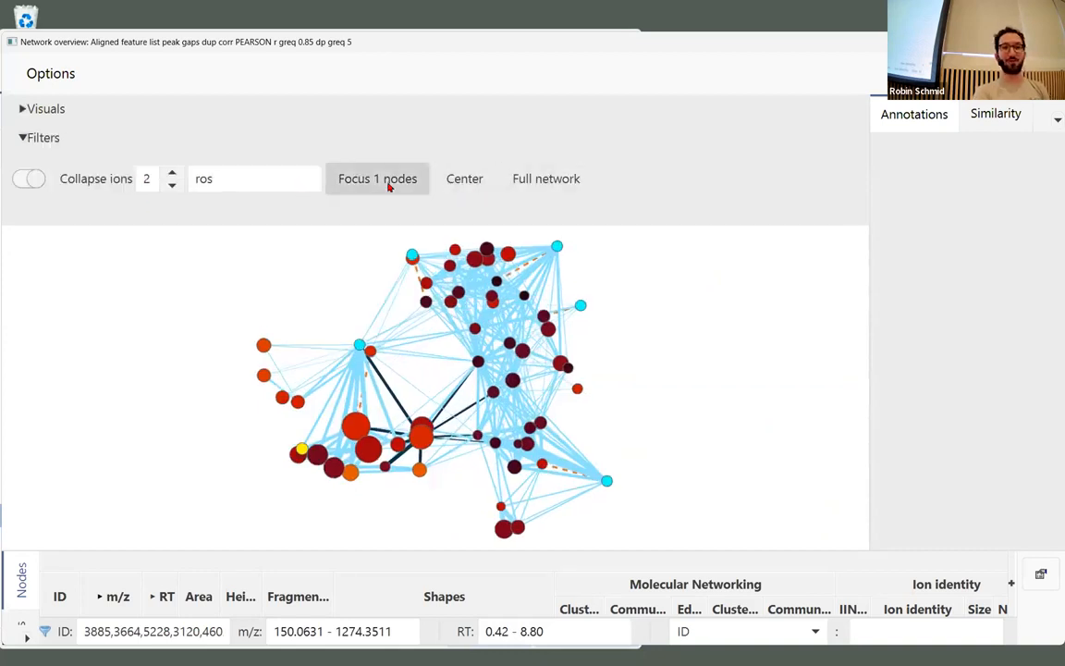
{"action": "double_click", "coordinate": [249, 163]}
{"action": "type", "text": "vani"}
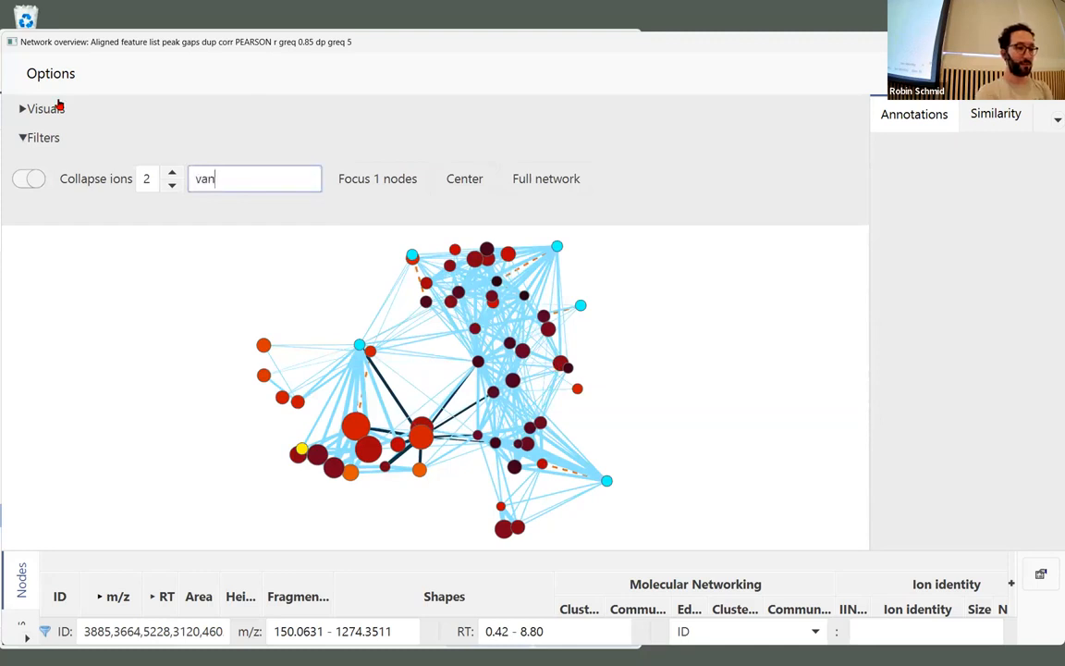
{"action": "left_click", "coordinate": [413, 197]}
{"action": "left_click", "coordinate": [363, 180]}
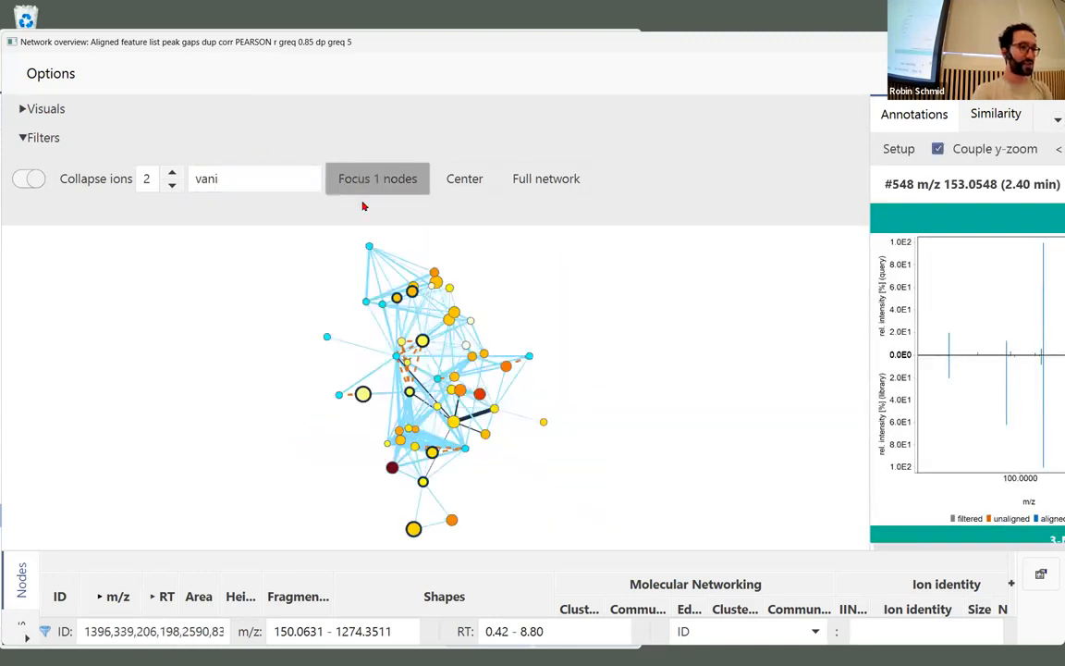
Step: Focus the network on the large pale yellow node and move two highlighted nodes out to the network's upper edge
{"action": "left_click", "coordinate": [365, 393]}
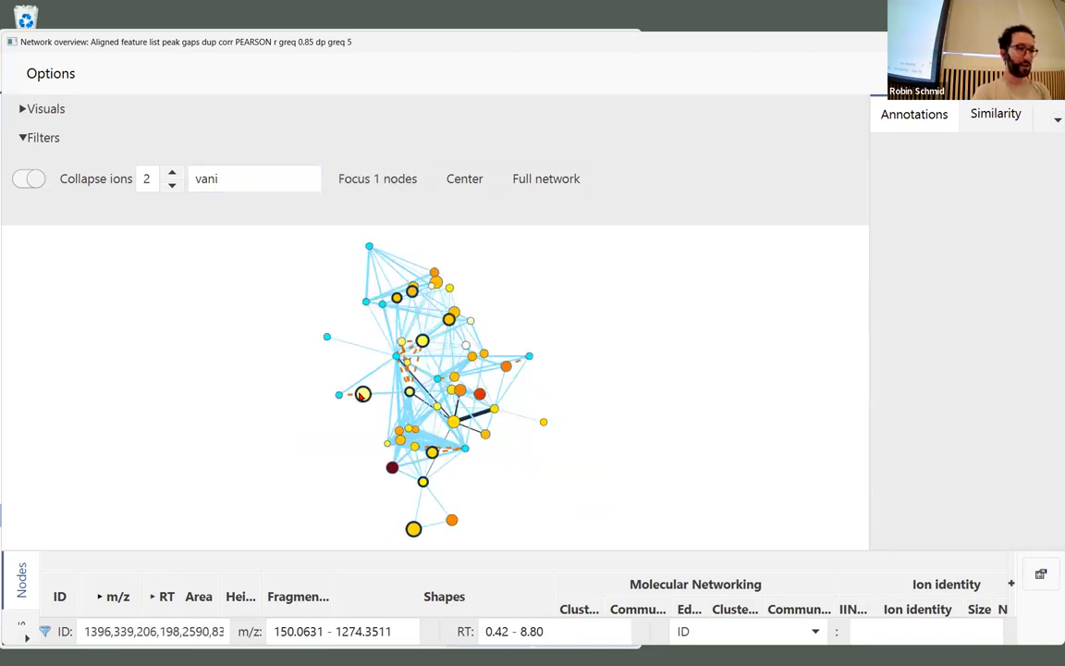
{"action": "left_click", "coordinate": [390, 181]}
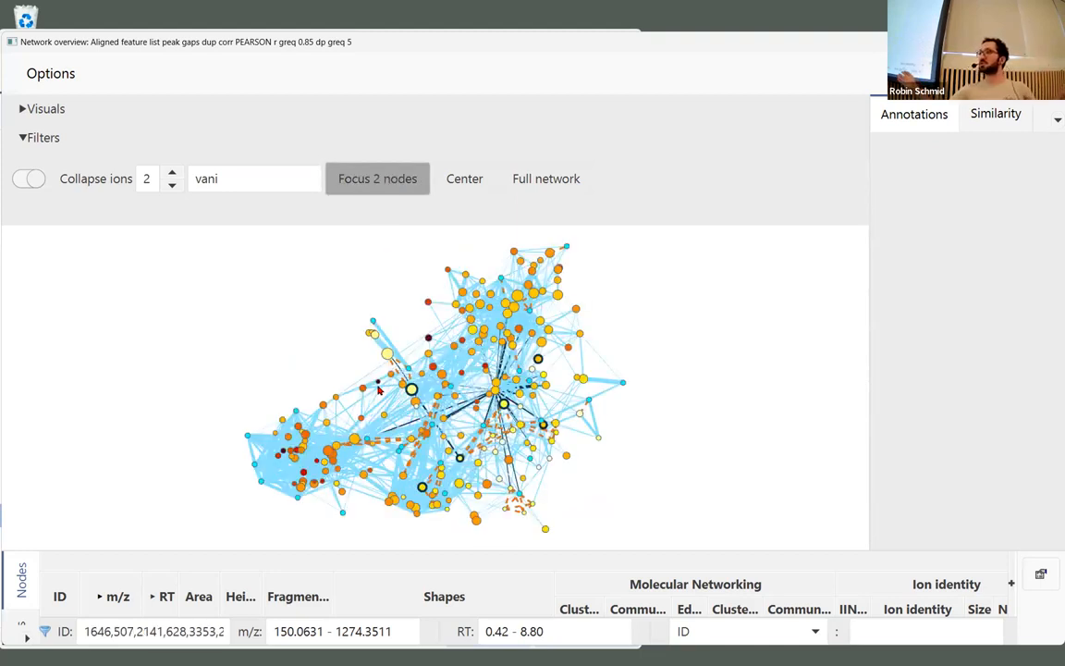
{"action": "left_click_drag", "start_coordinate": [417, 395], "coordinate": [385, 277]}
{"action": "left_click_drag", "start_coordinate": [505, 406], "coordinate": [416, 250]}
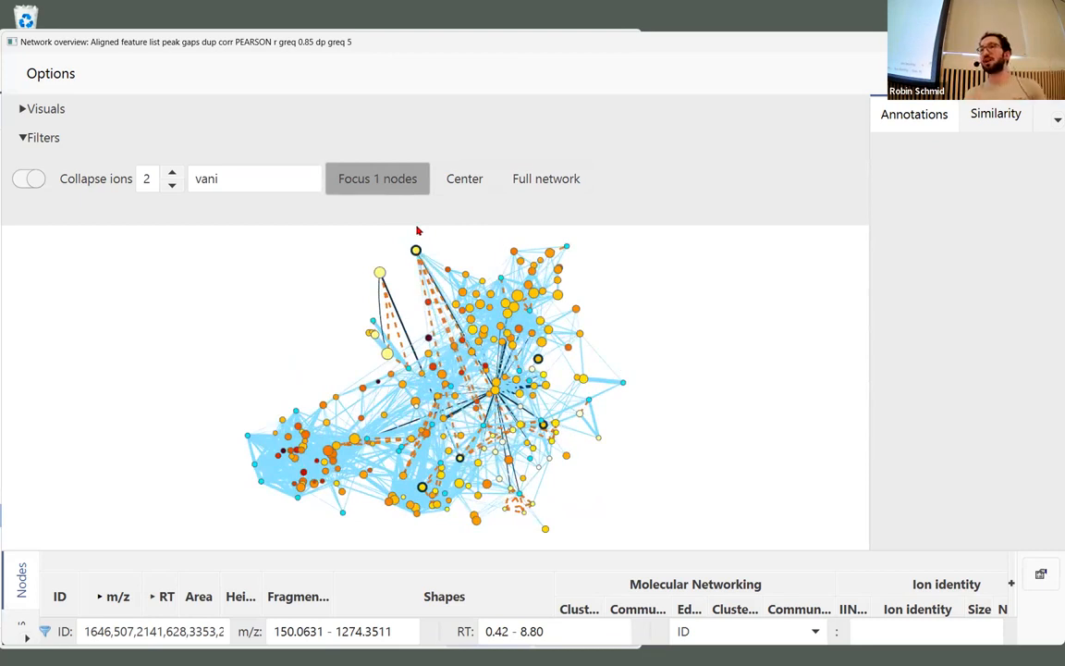
Step: Try a neighbour distance of 3, return it to 2, and show the full network
{"action": "left_click", "coordinate": [171, 172]}
{"action": "left_click", "coordinate": [171, 185]}
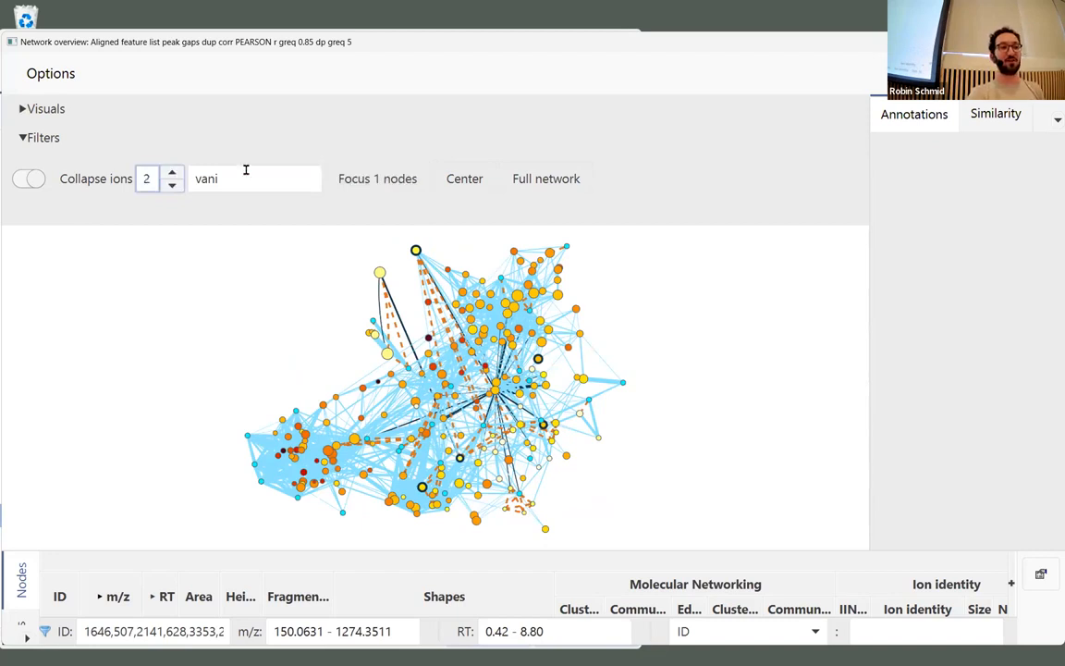
{"action": "left_click", "coordinate": [547, 180]}
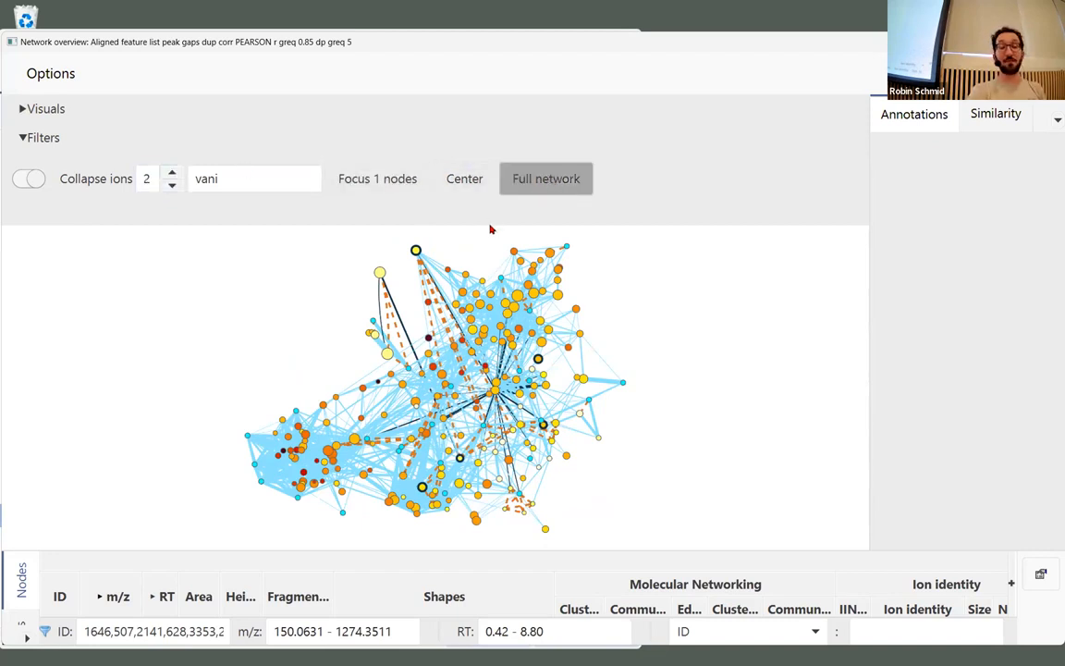
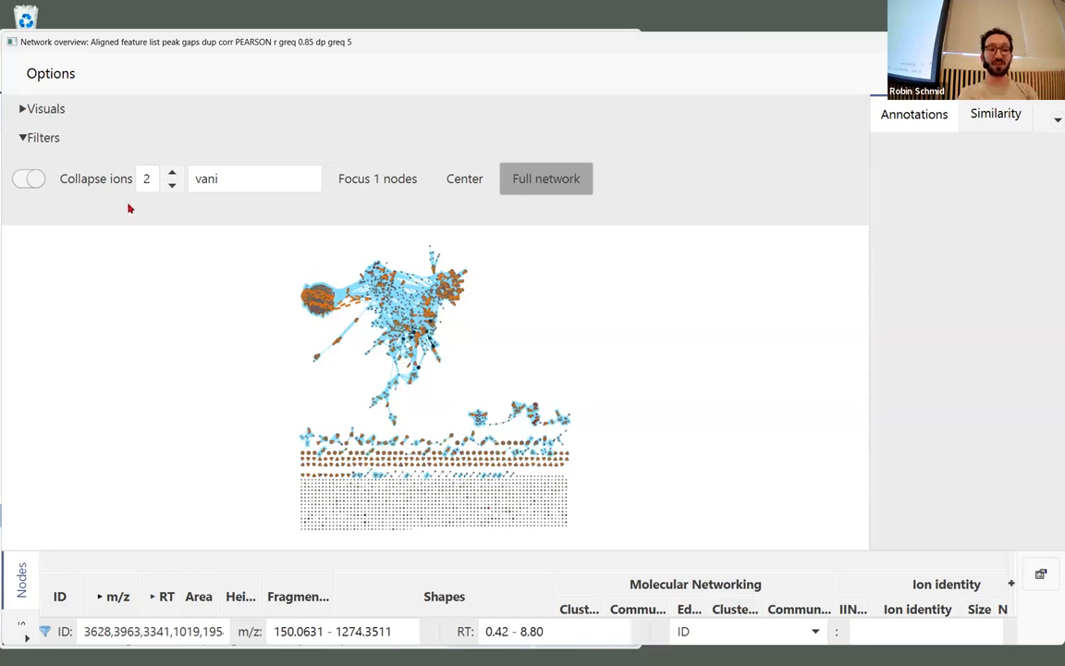
Step: Collapse the ions in the full network and examine the small separate clusters below the main one
{"action": "left_click", "coordinate": [29, 179]}
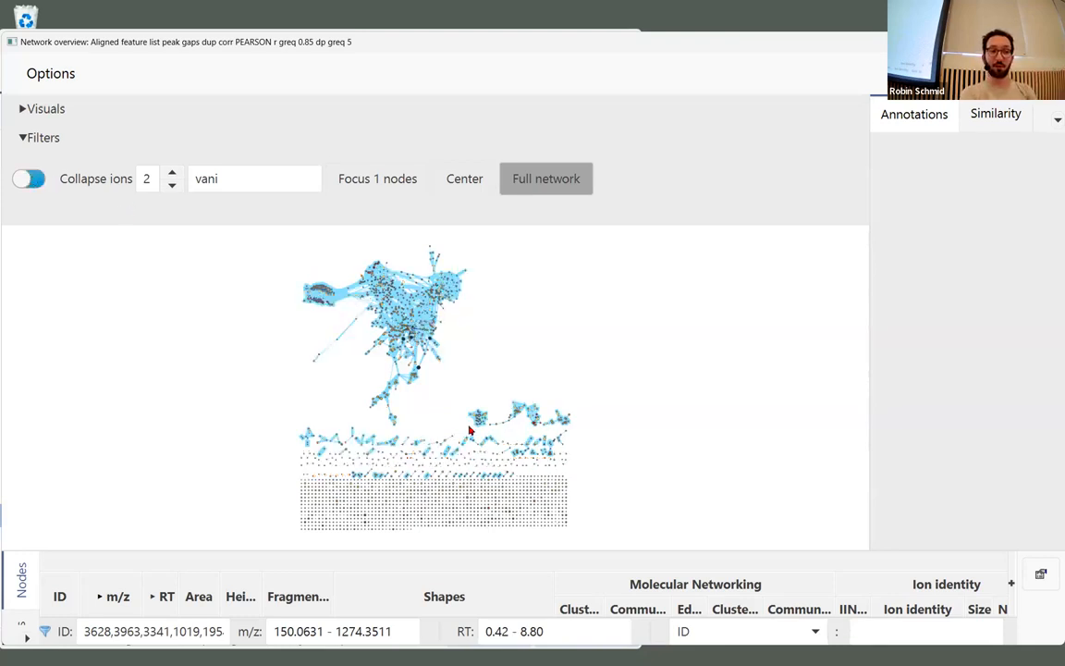
{"action": "scroll", "coordinate": [468, 430], "scroll_direction": "up", "scroll_amount": 5}
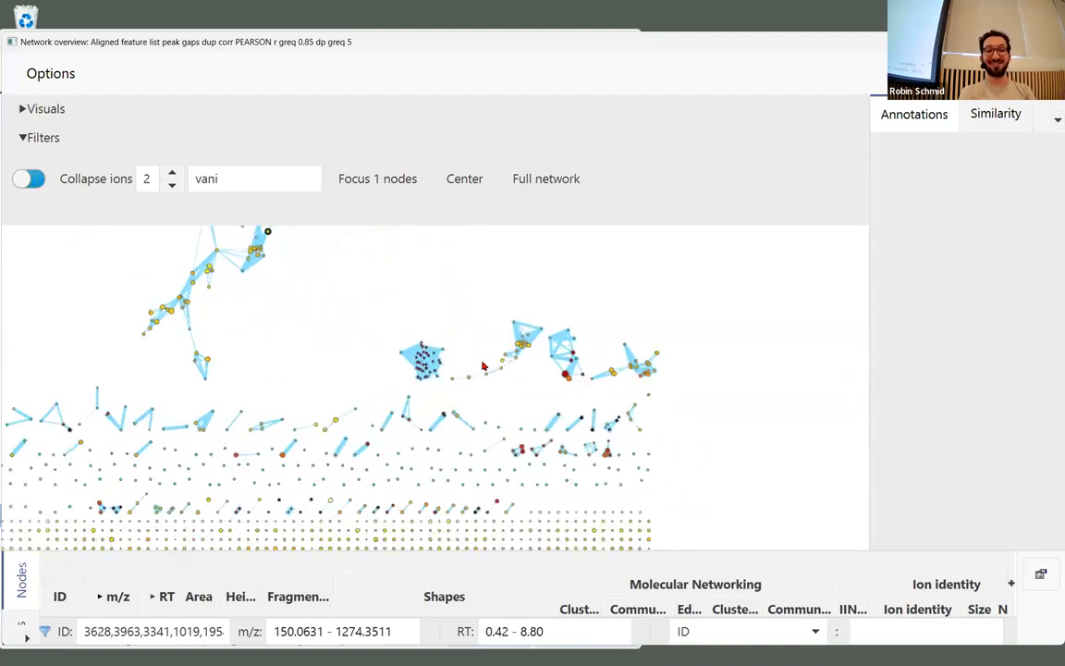
{"action": "scroll", "coordinate": [484, 364], "scroll_direction": "up", "scroll_amount": 5}
{"action": "left_click_drag", "start_coordinate": [501, 325], "coordinate": [416, 379]}
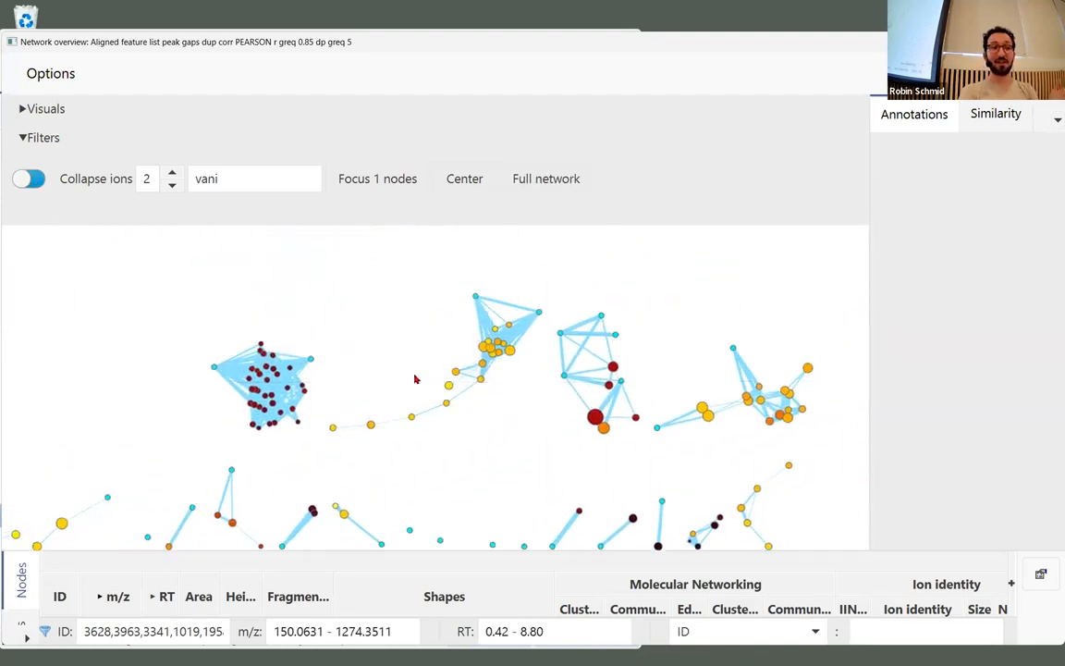
{"action": "scroll", "coordinate": [416, 379], "scroll_direction": "up", "scroll_amount": 4}
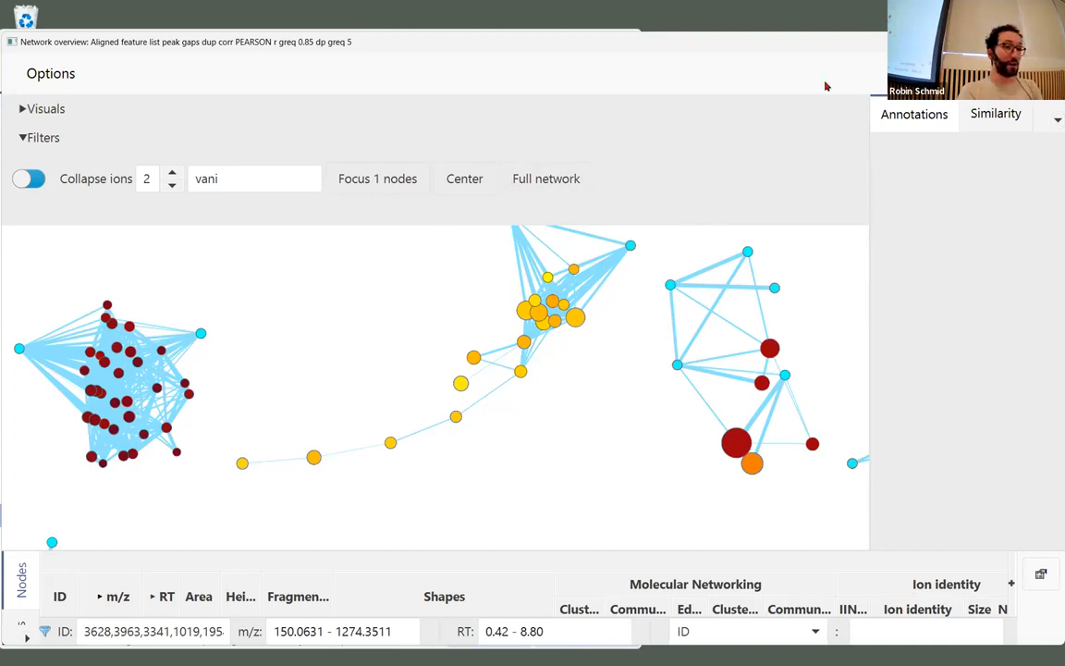
Step: Leave the network overview for the MZmine main window and narrow the feature lists pane beside the feature table
{"action": "left_click", "coordinate": [1048, 42]}
{"action": "left_click", "coordinate": [592, 40]}
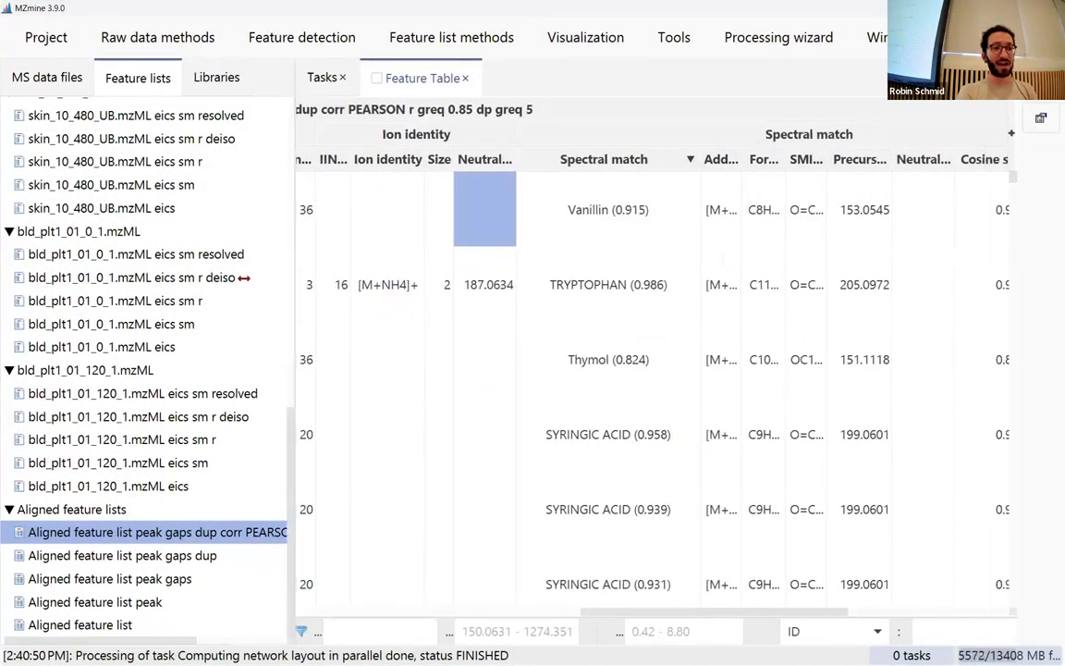
{"action": "left_click_drag", "start_coordinate": [244, 278], "coordinate": [237, 278]}
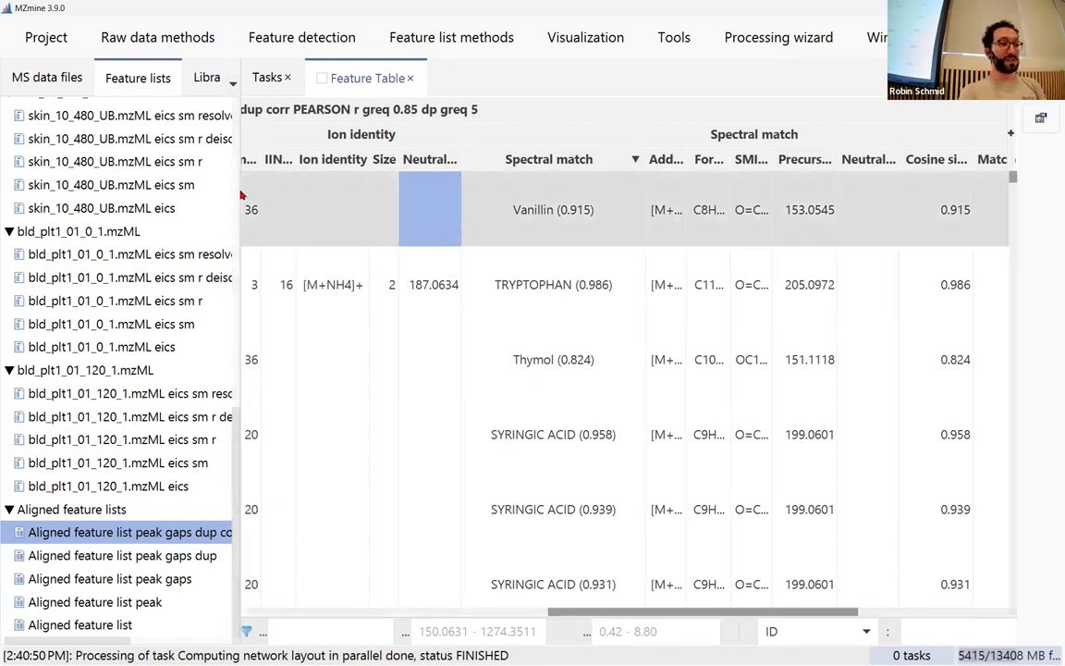
Step: Close the current project, show the empty MS data files list, and close the leftover feature table
{"action": "left_click", "coordinate": [50, 43]}
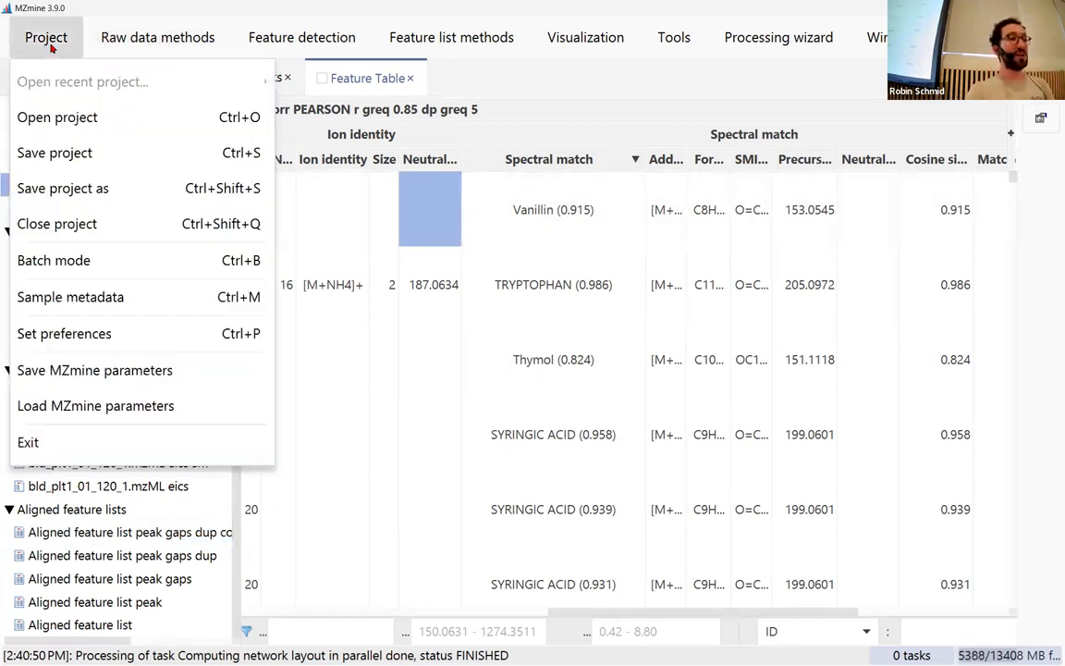
{"action": "left_click", "coordinate": [72, 232]}
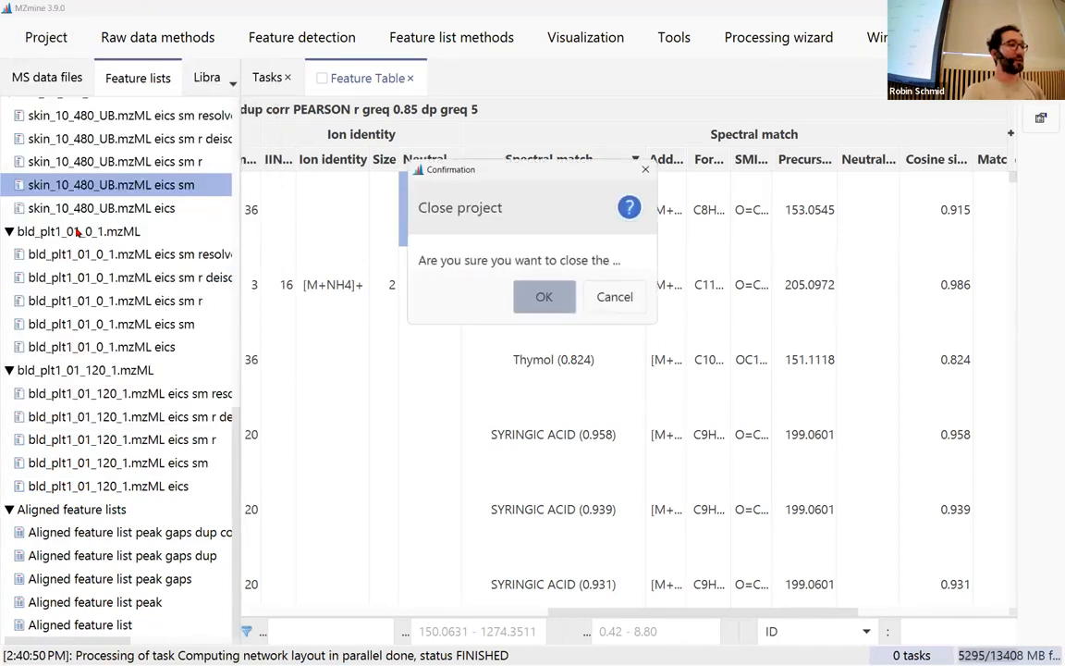
{"action": "left_click", "coordinate": [506, 266]}
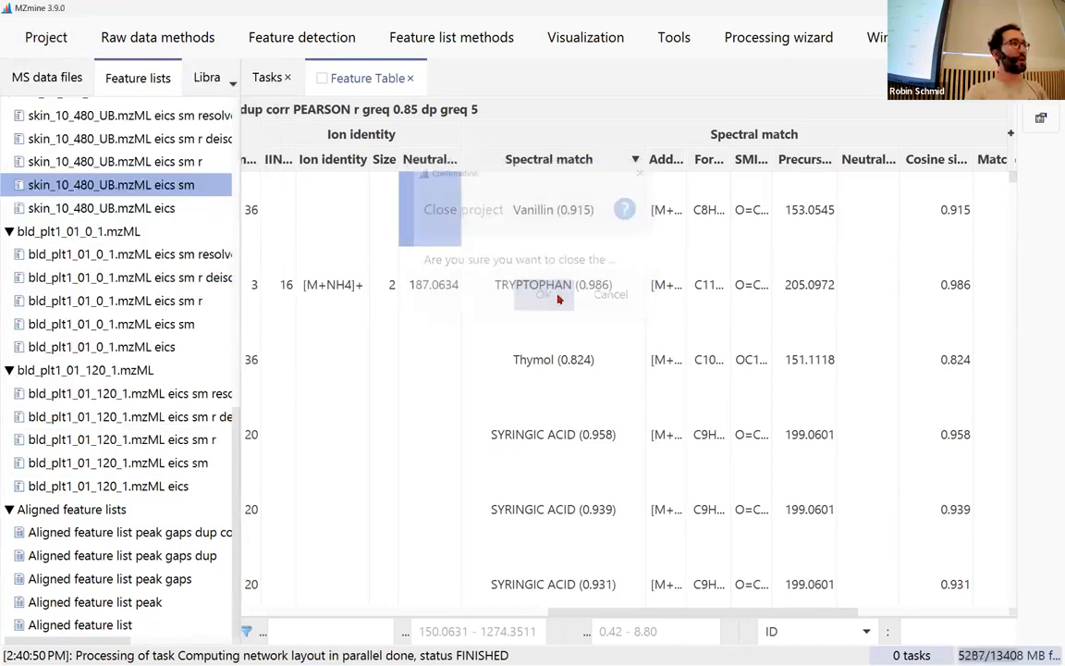
{"action": "left_click", "coordinate": [47, 80]}
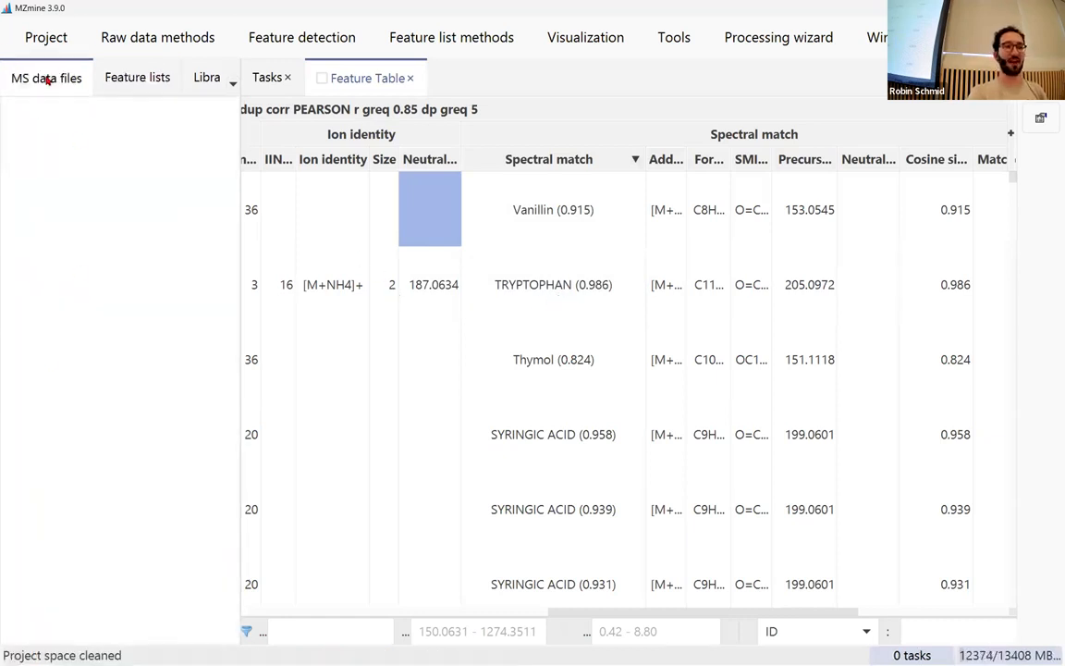
{"action": "left_click", "coordinate": [410, 79]}
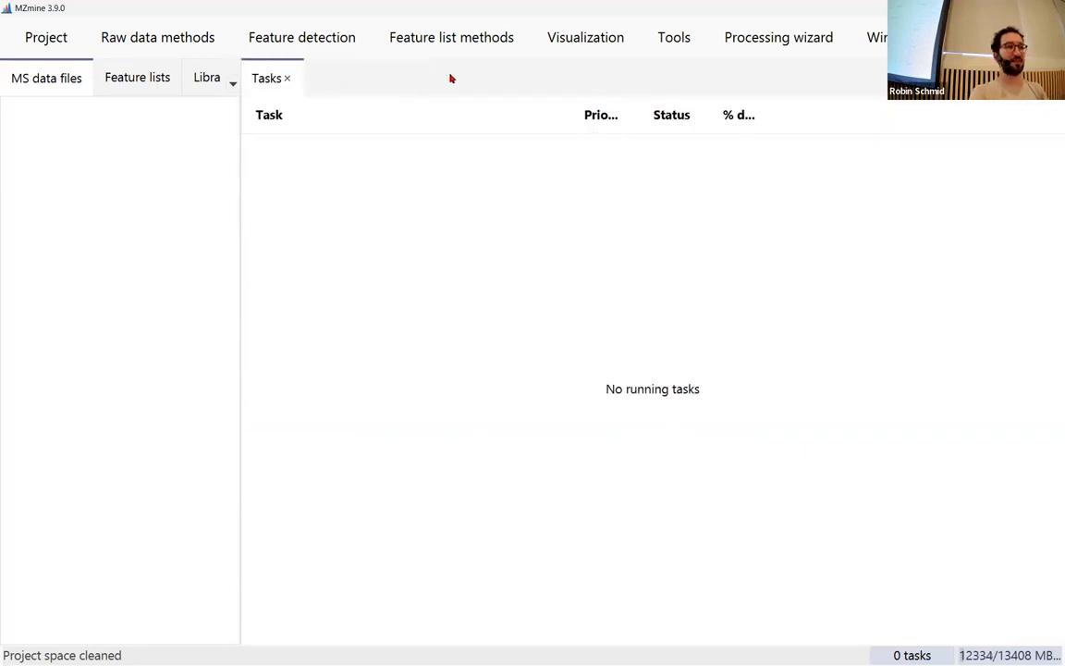
Step: Open the Processing Wizard and enable the In sub folders option for the data import
{"action": "left_click", "coordinate": [802, 53]}
{"action": "left_click", "coordinate": [803, 82]}
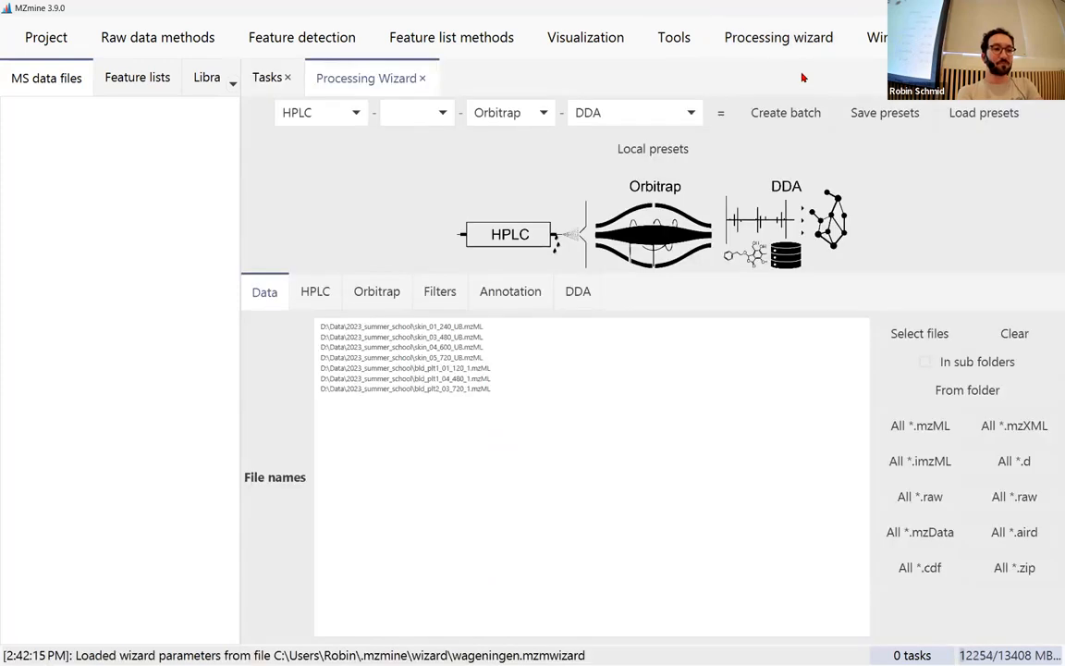
{"action": "left_click", "coordinate": [924, 361]}
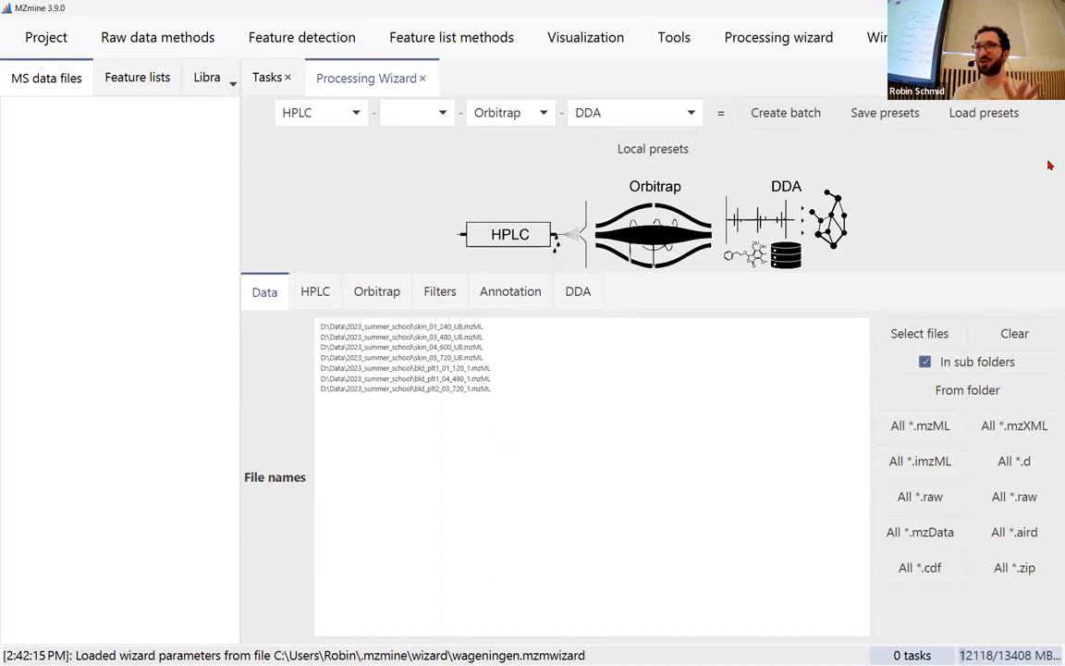
Step: Look through the saved wizard preset files, then load the local preset 2023summer_school_session
{"action": "left_click", "coordinate": [987, 116]}
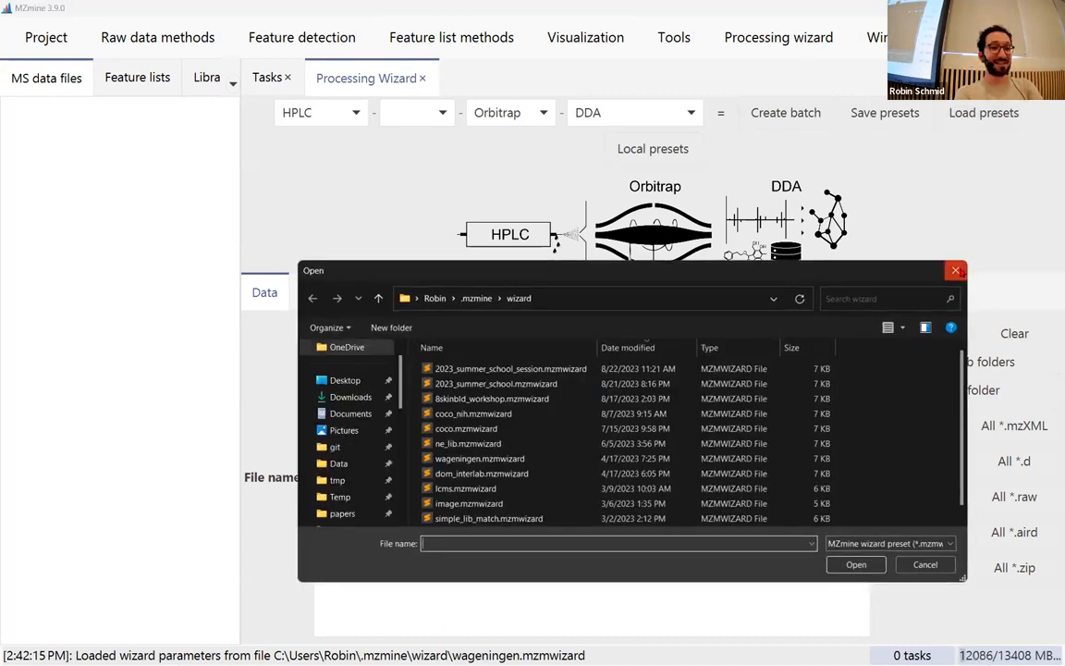
{"action": "left_click", "coordinate": [956, 270]}
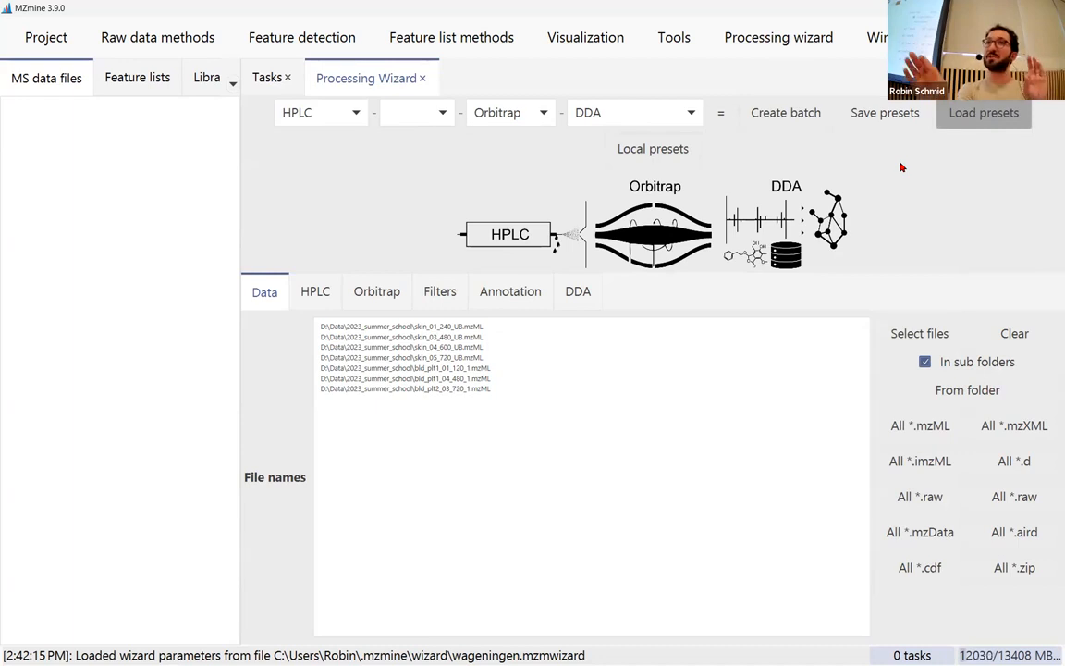
{"action": "left_click", "coordinate": [668, 153]}
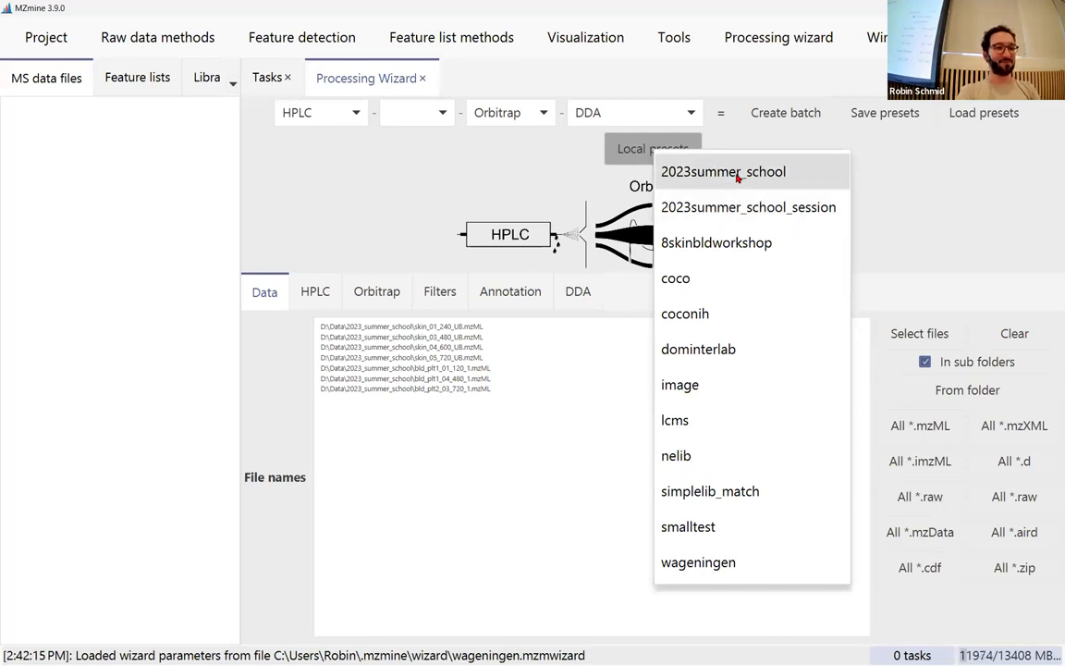
{"action": "left_click", "coordinate": [739, 207]}
Step: Load the local preset 2023summer_school into the Processing Wizard
{"action": "left_click", "coordinate": [682, 151]}
{"action": "left_click", "coordinate": [762, 178]}
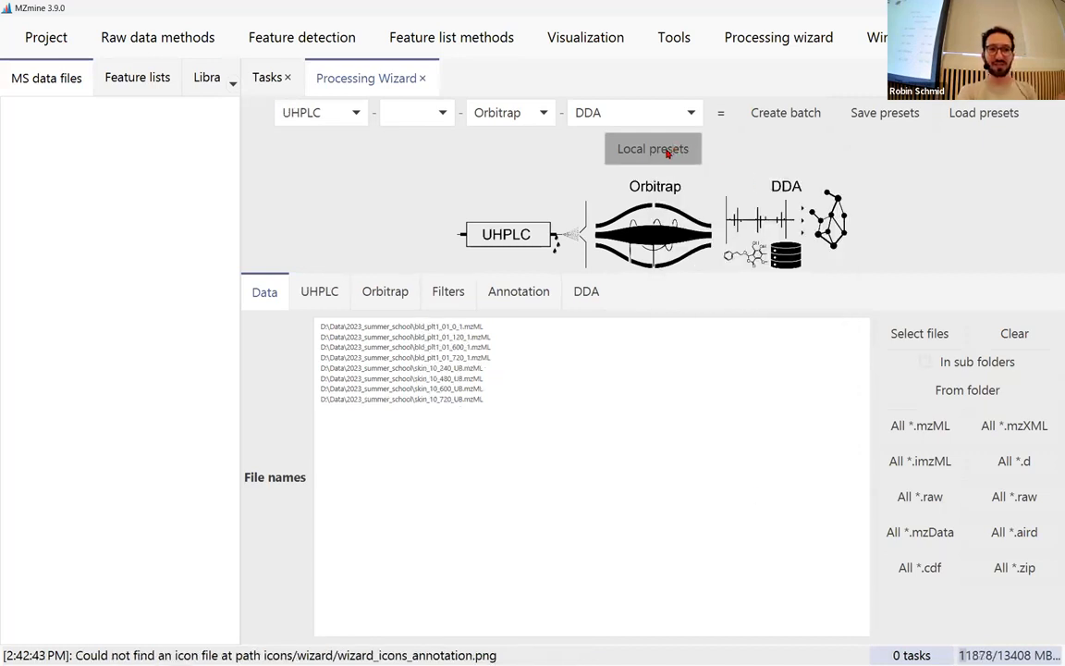
{"action": "left_click", "coordinate": [668, 153]}
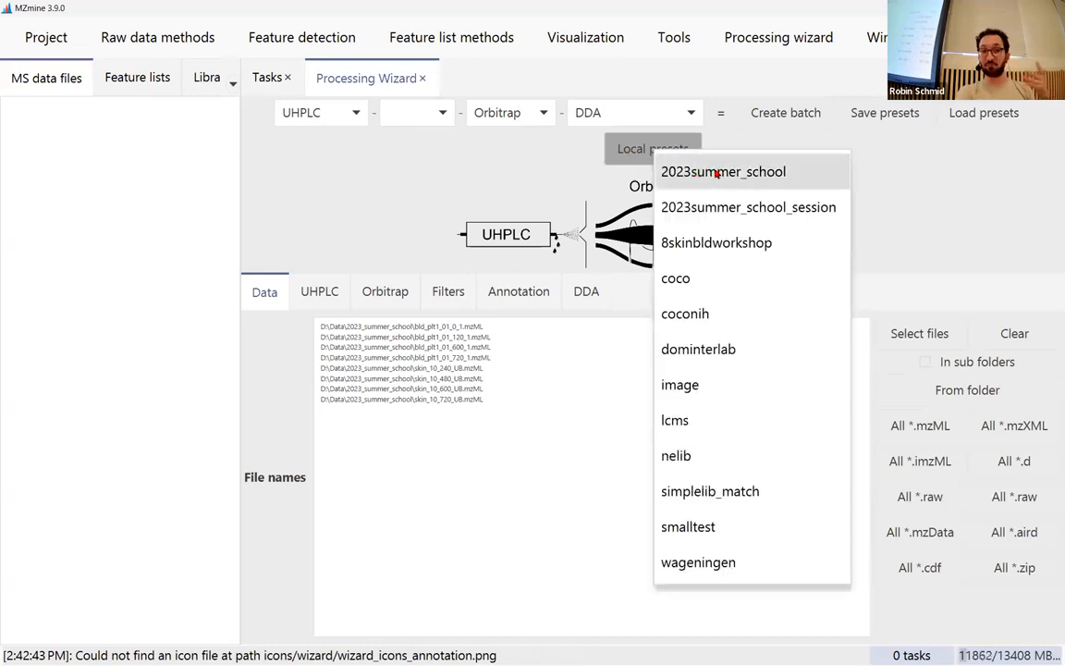
{"action": "left_click", "coordinate": [773, 174]}
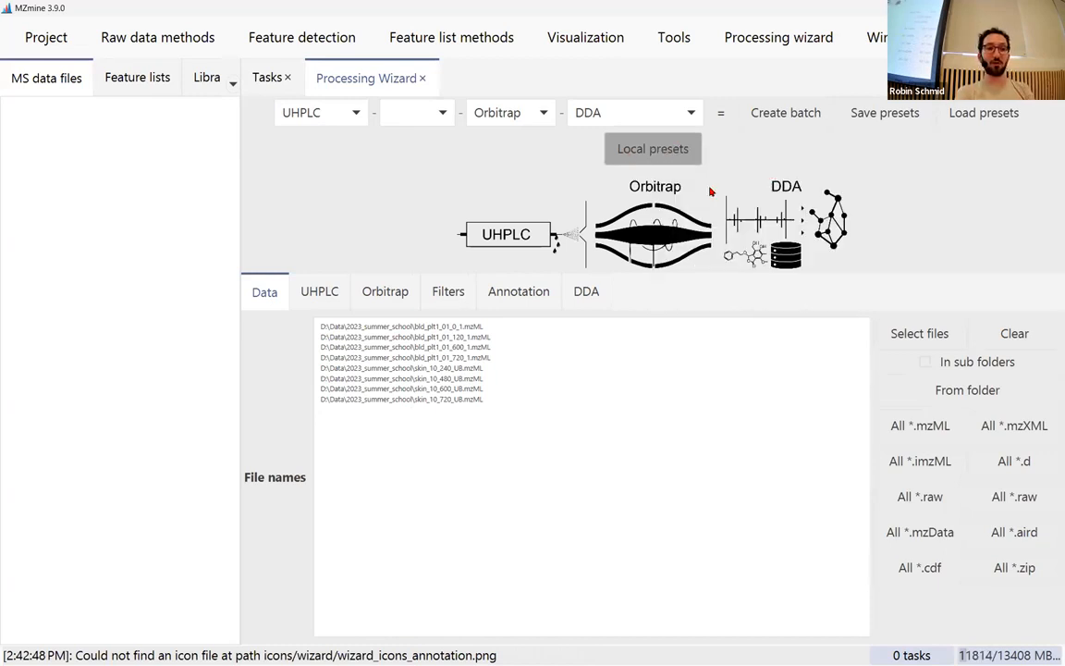
Step: Replace the data file list with all mzML files from the 2023_summer_school folder, with In sub folders enabled
{"action": "key", "text": "ctrl+a"}
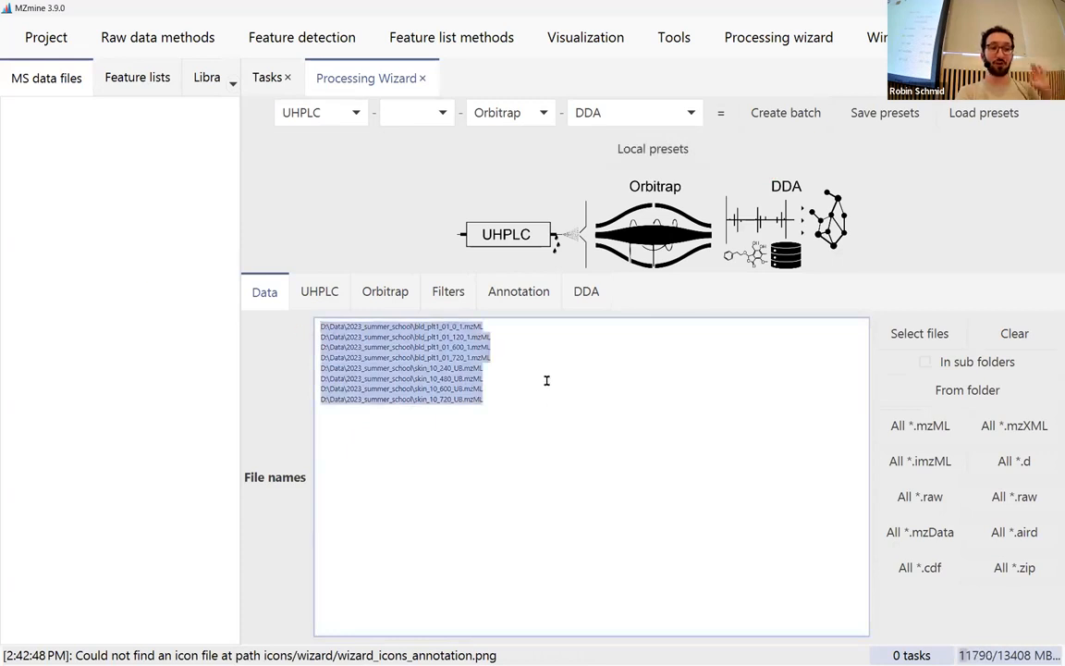
{"action": "left_click", "coordinate": [924, 362]}
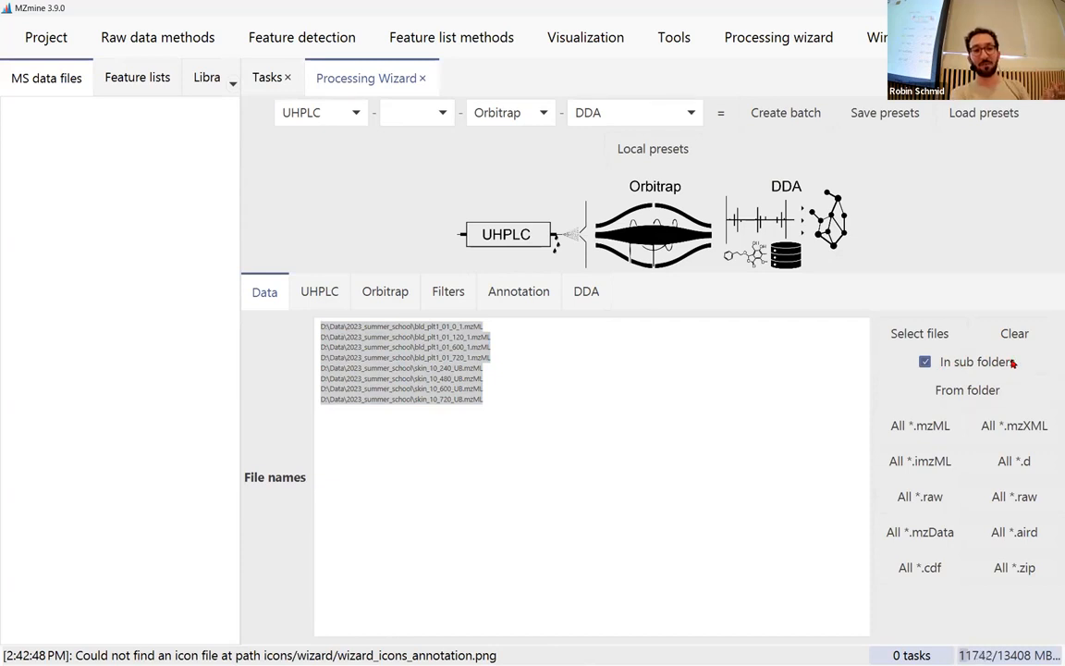
{"action": "left_click", "coordinate": [927, 427]}
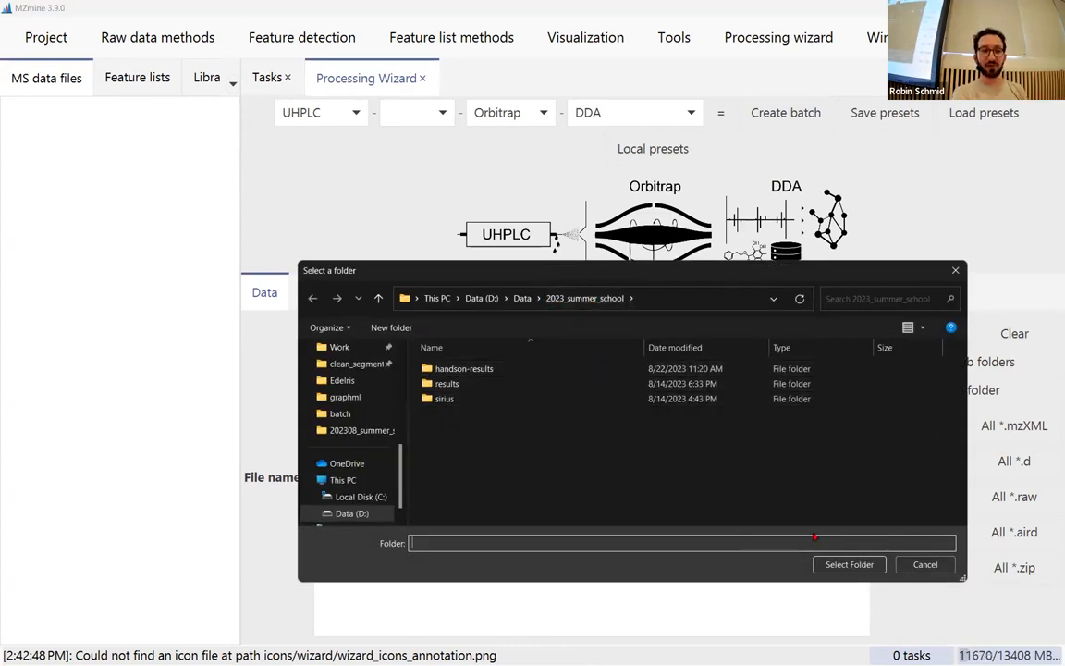
{"action": "left_click", "coordinate": [849, 563]}
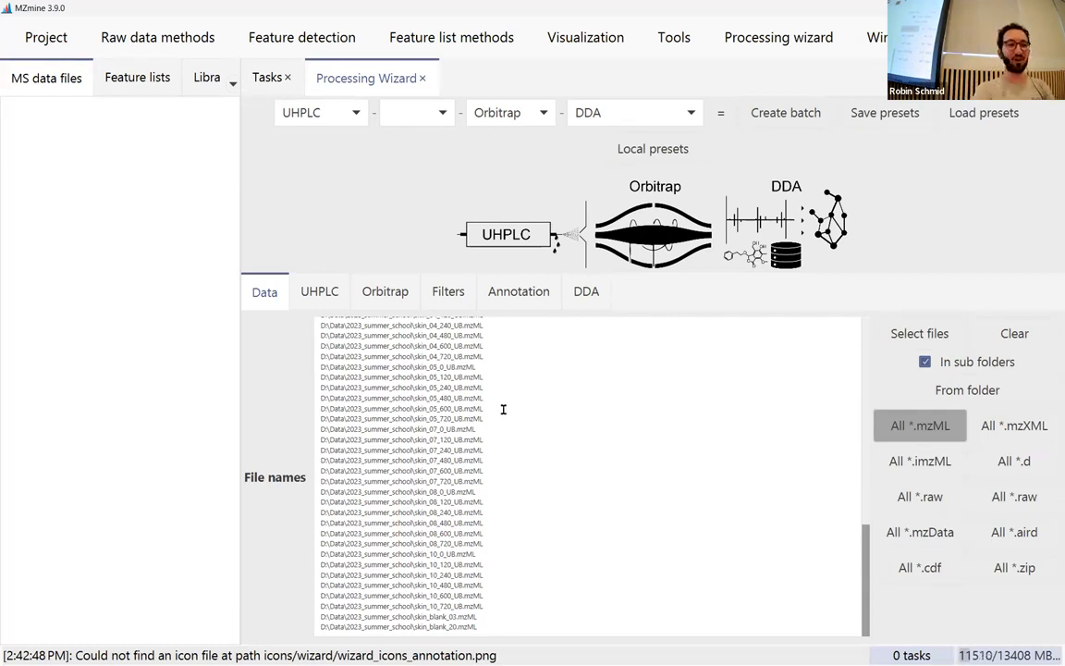
Step: In the UHPLC settings, set the approximate feature FWHM to 0.03 min
{"action": "left_click", "coordinate": [325, 292]}
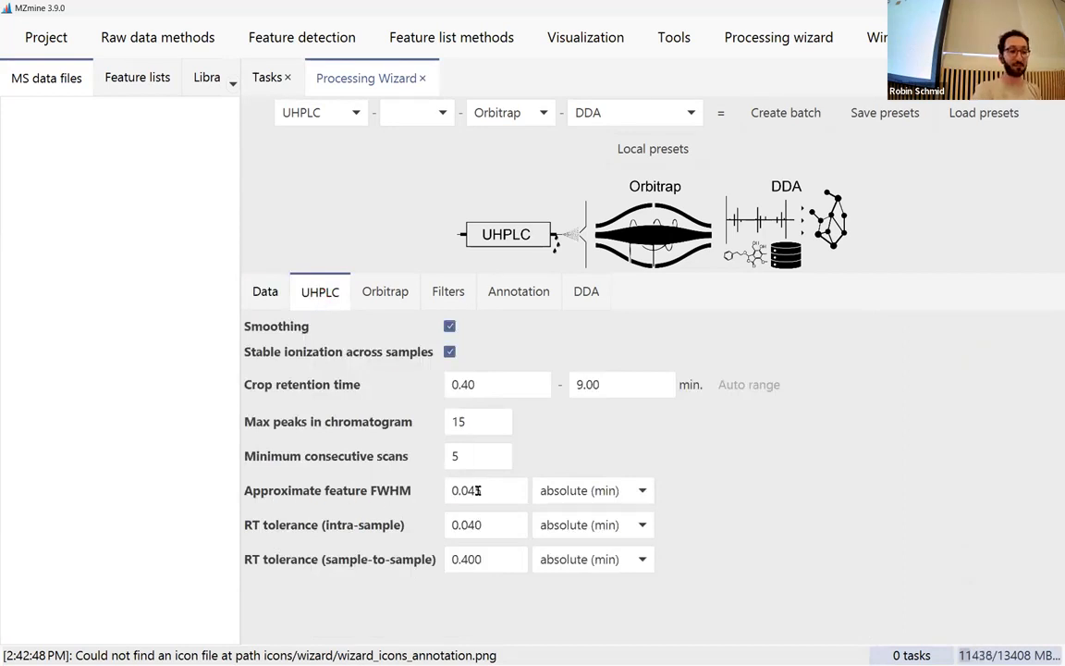
{"action": "left_click_drag", "start_coordinate": [465, 524], "coordinate": [522, 521]}
{"action": "left_click_drag", "start_coordinate": [468, 491], "coordinate": [520, 492]}
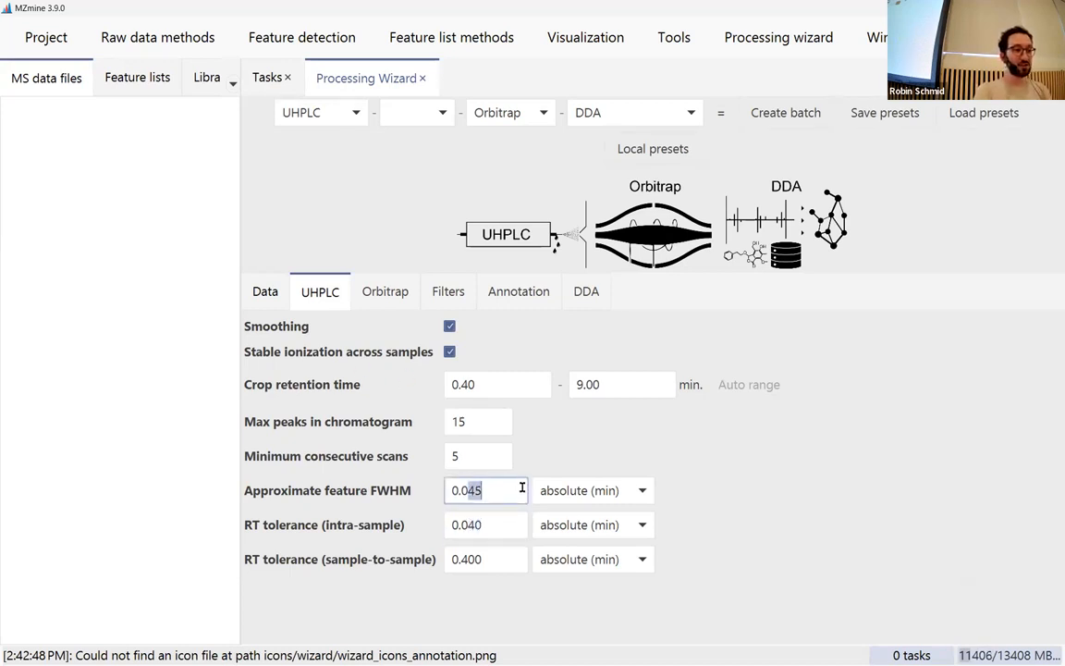
{"action": "key", "text": "BackSpace"}
{"action": "type", "text": "3"}
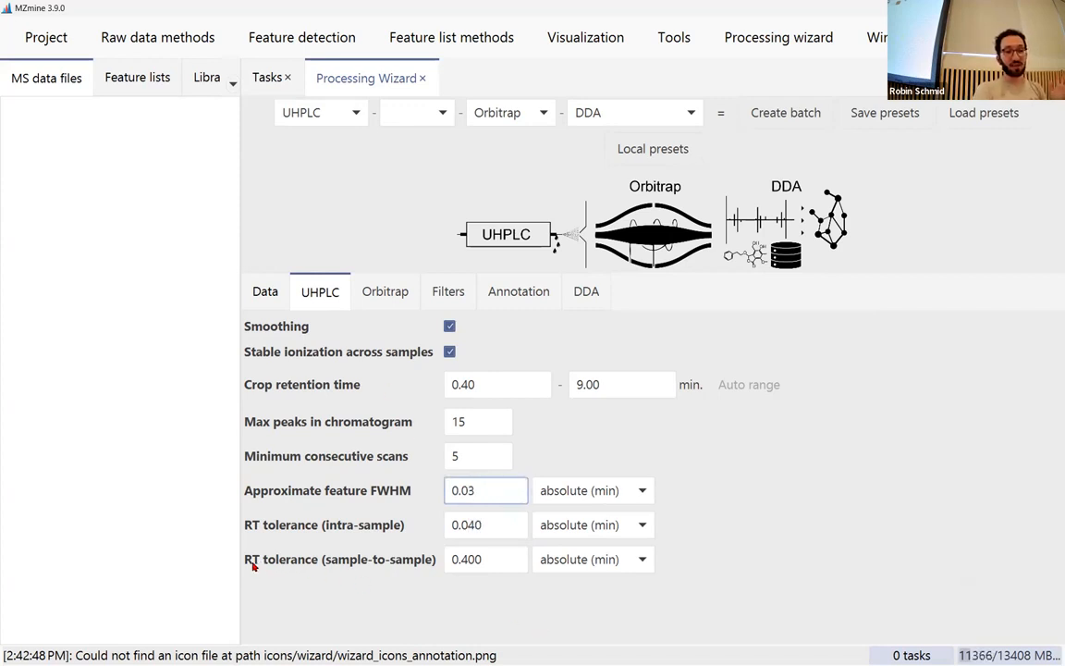
Step: Set the sample-to-sample RT tolerance to 0.100 min
{"action": "left_click", "coordinate": [467, 561]}
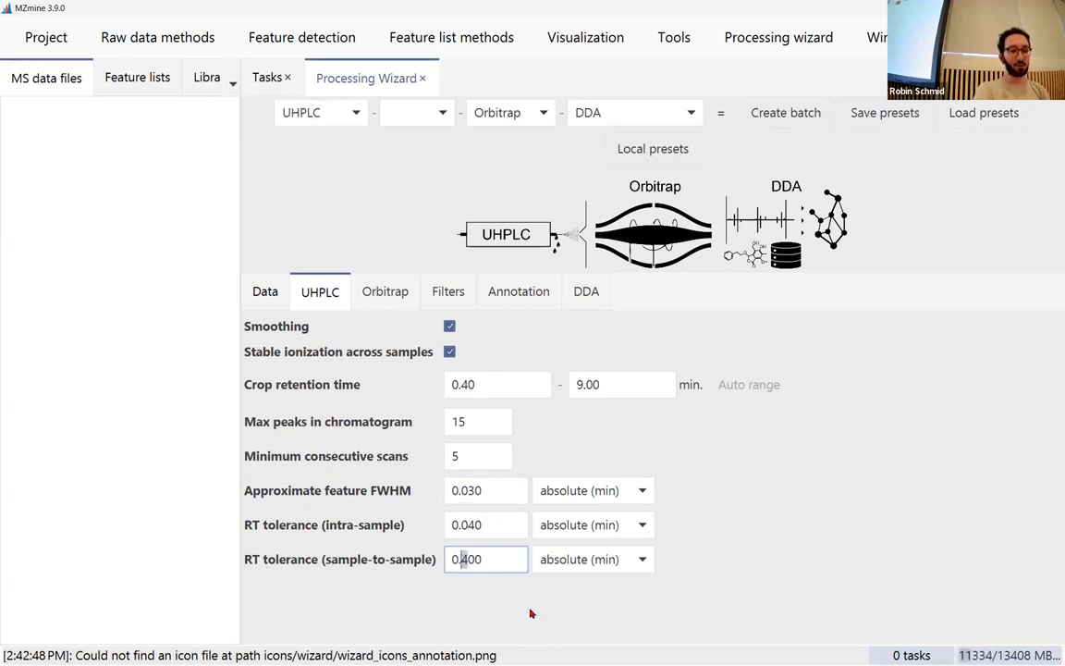
{"action": "key", "text": "BackSpace"}
{"action": "type", "text": "1"}
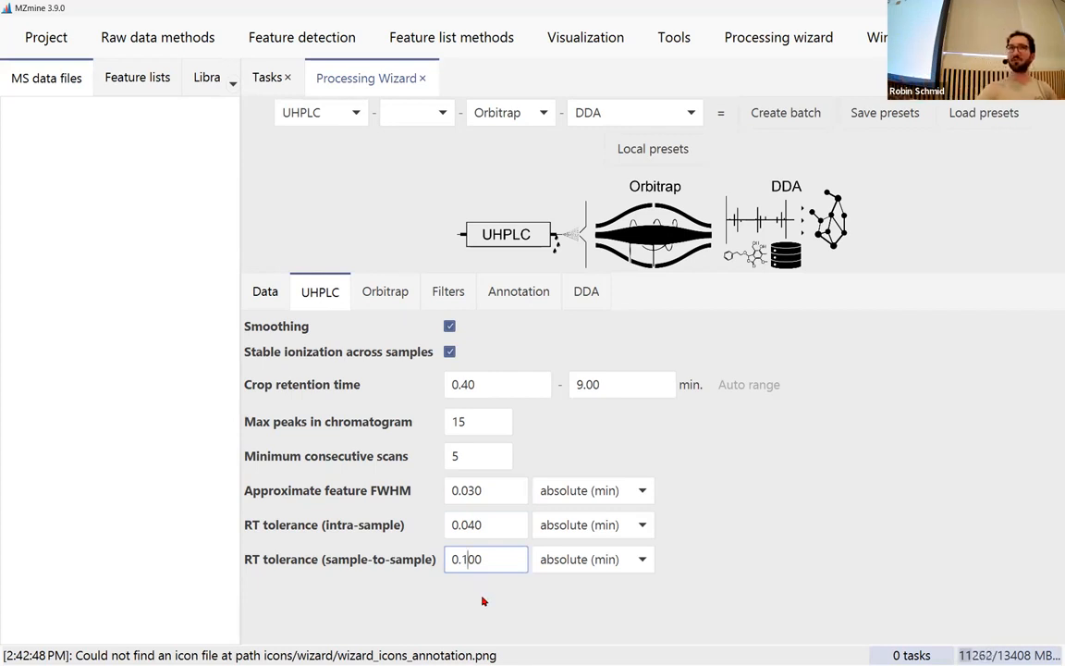
{"action": "left_click", "coordinate": [507, 559]}
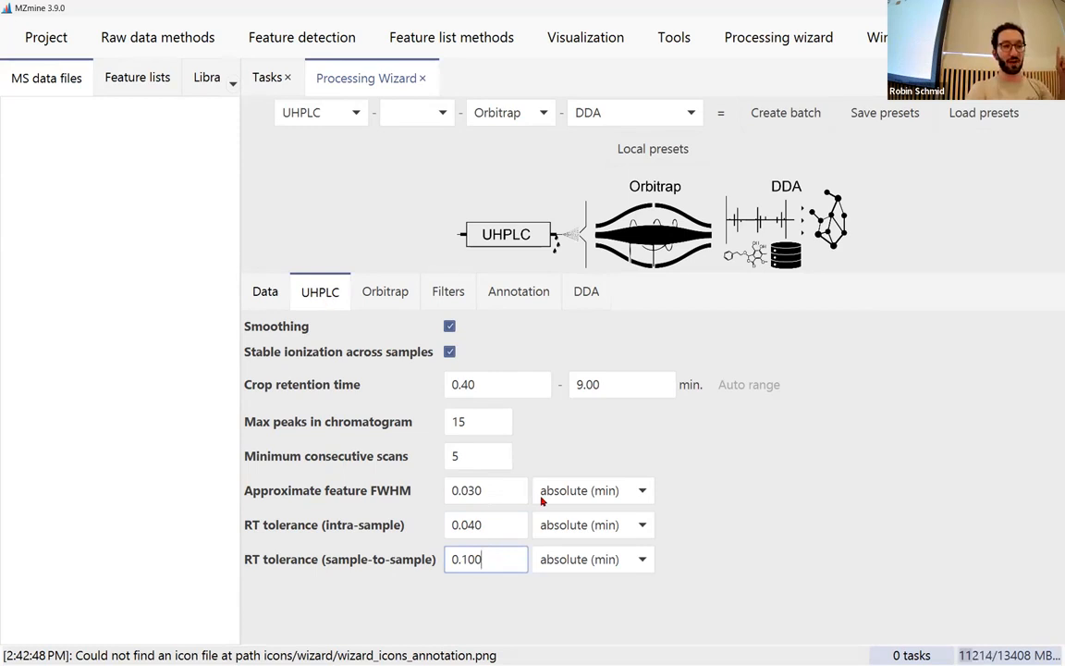
Step: Review the feature FWHM and sample-to-sample RT tolerance, followed by the Orbitrap MS2 noise threshold and minimum feature height
{"action": "left_click_drag", "start_coordinate": [509, 488], "coordinate": [453, 514]}
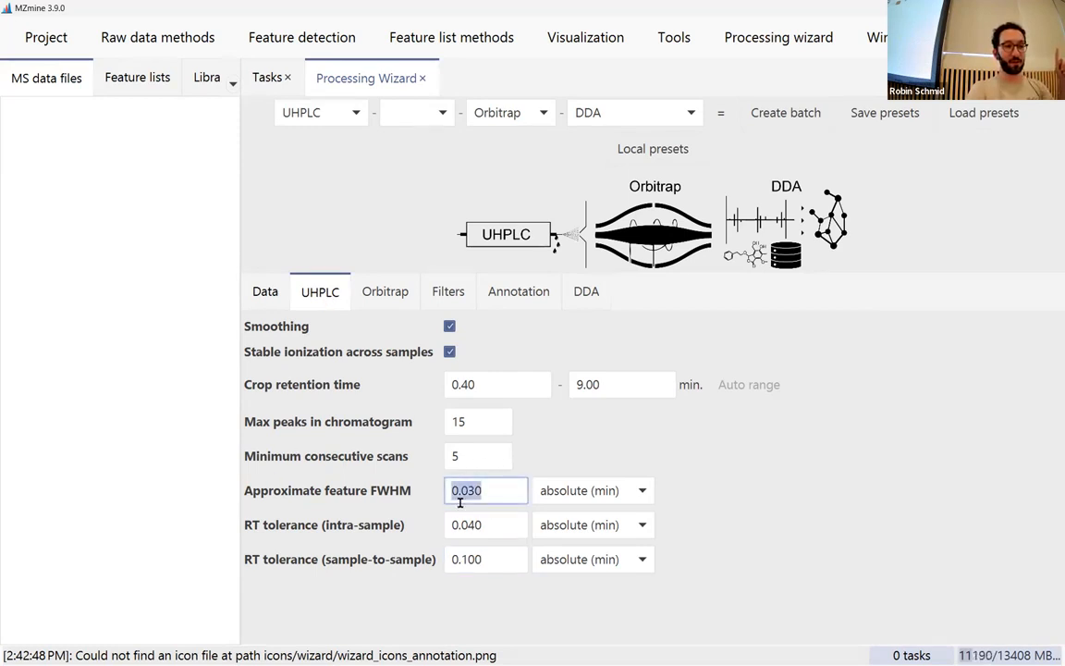
{"action": "left_click", "coordinate": [474, 559]}
{"action": "double_click", "coordinate": [474, 559]}
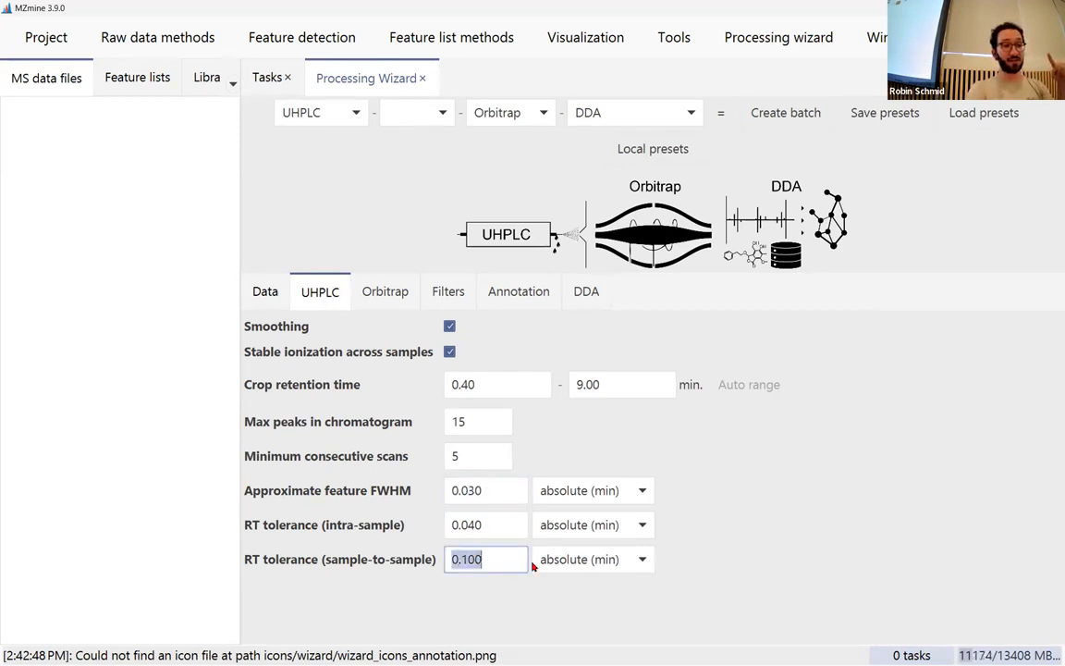
{"action": "left_click", "coordinate": [390, 292]}
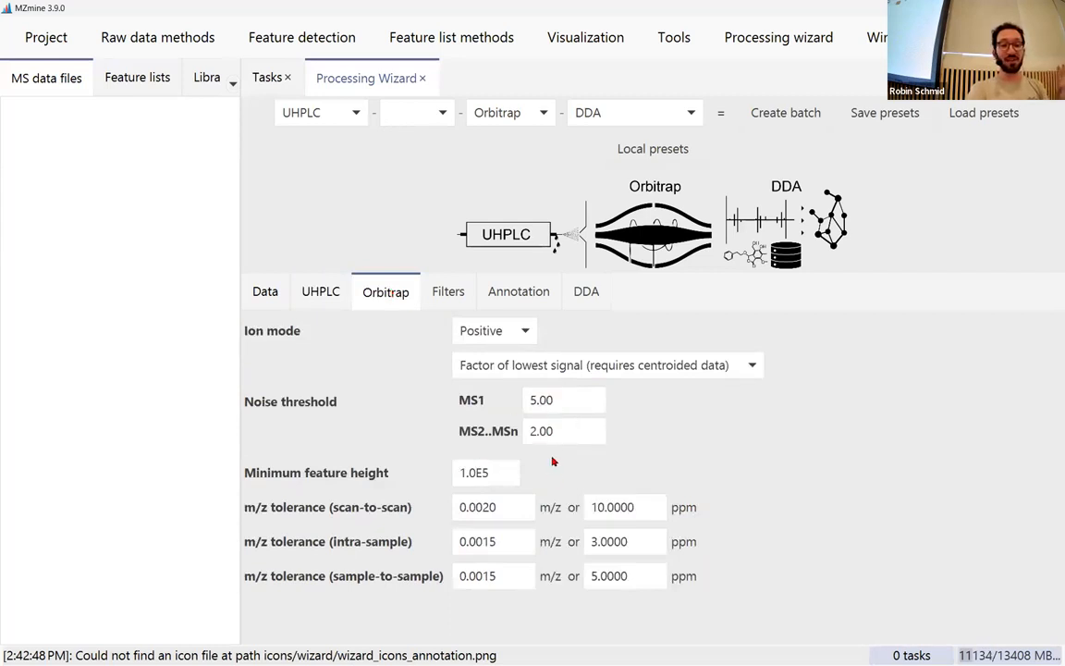
{"action": "left_click_drag", "start_coordinate": [506, 470], "coordinate": [446, 469]}
{"action": "left_click_drag", "start_coordinate": [589, 432], "coordinate": [299, 413]}
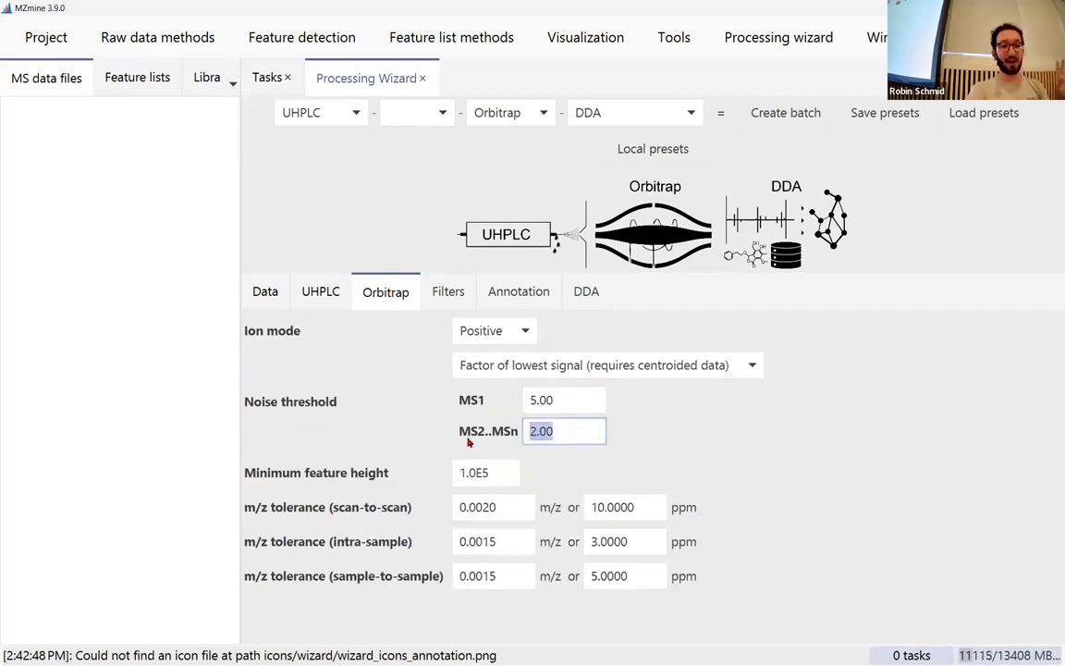
{"action": "left_click_drag", "start_coordinate": [495, 470], "coordinate": [297, 457]}
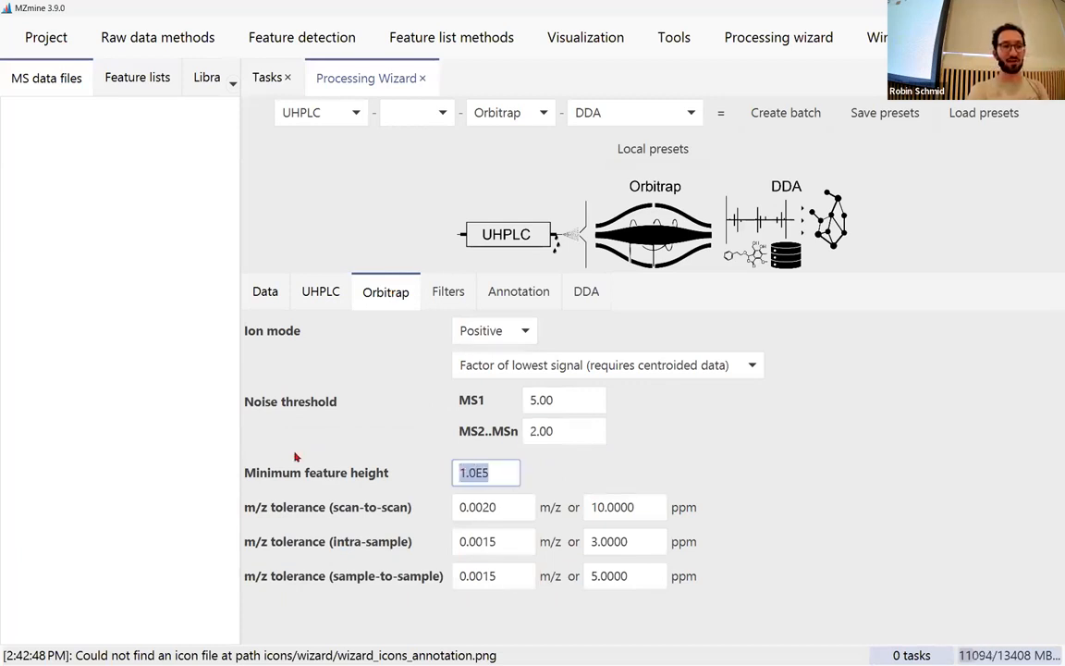
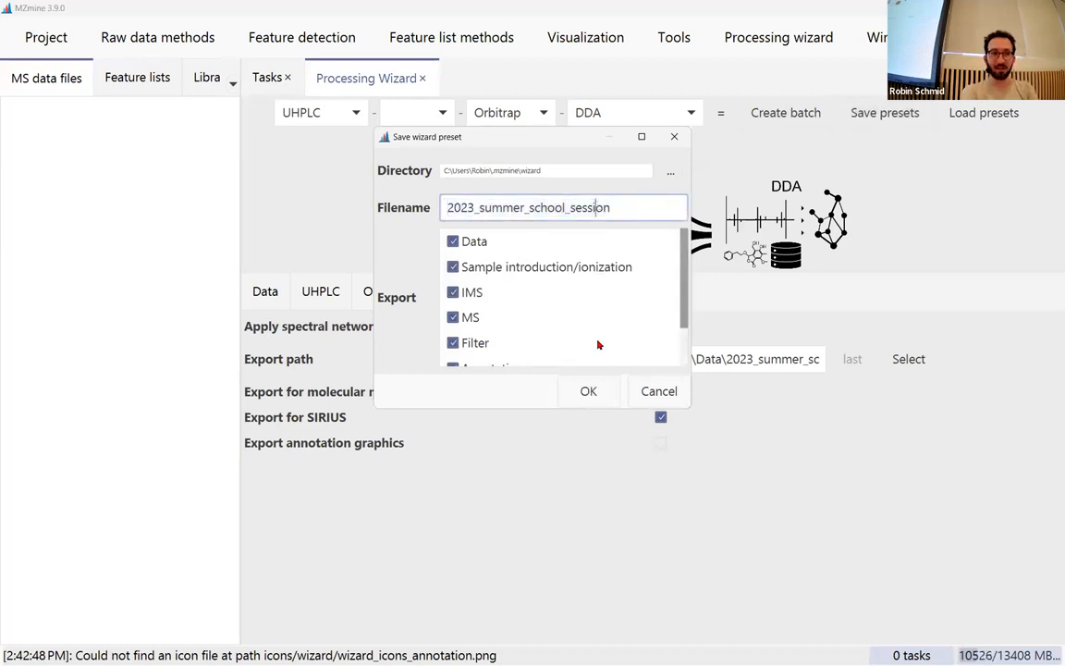
Step: Save all wizard sections as the preset 2023_summer_school_session, and save the same preset once more
{"action": "left_click", "coordinate": [589, 391]}
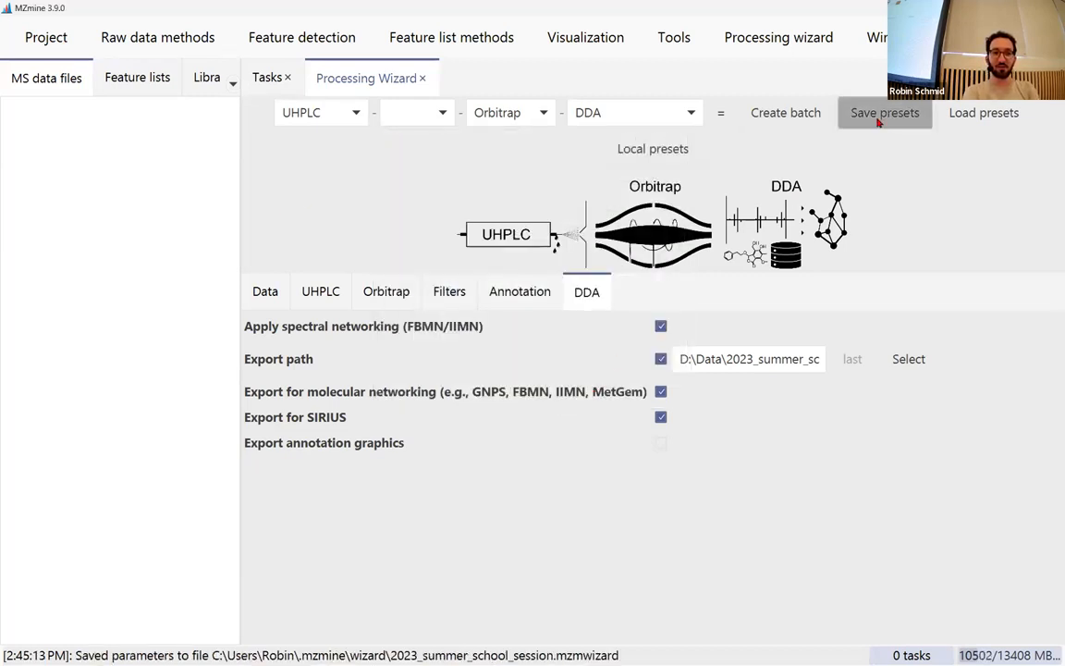
{"action": "left_click", "coordinate": [882, 115]}
{"action": "left_click", "coordinate": [589, 391]}
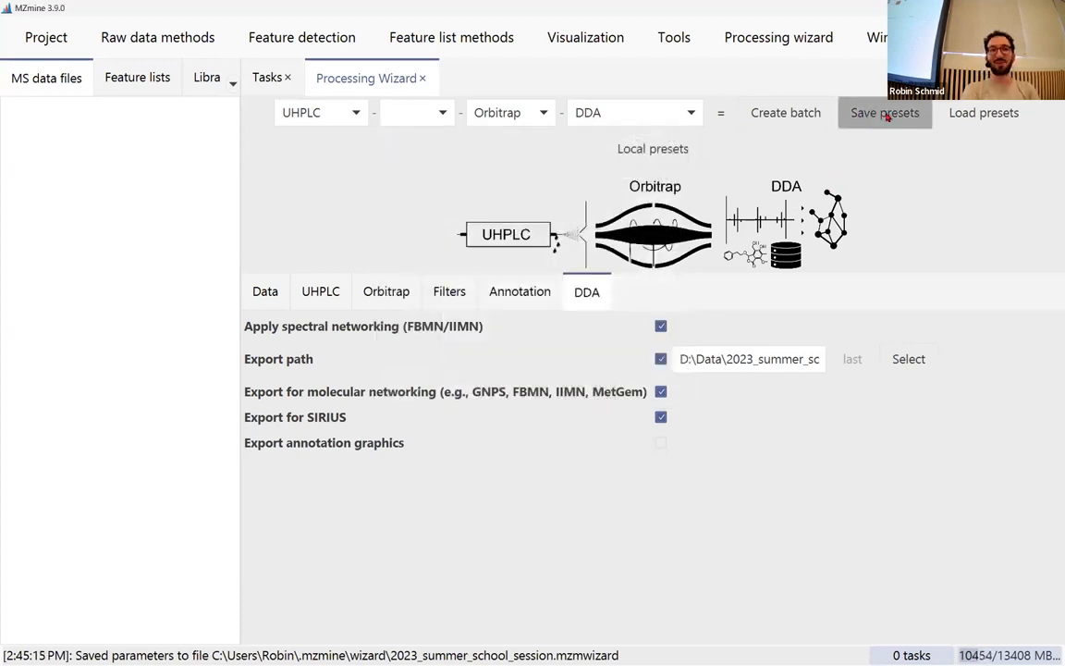
Step: Preview the generated batch queue and close it, then review the UHPLC peak count, consecutive scans, FWHM and RT tolerance settings
{"action": "left_click", "coordinate": [778, 115]}
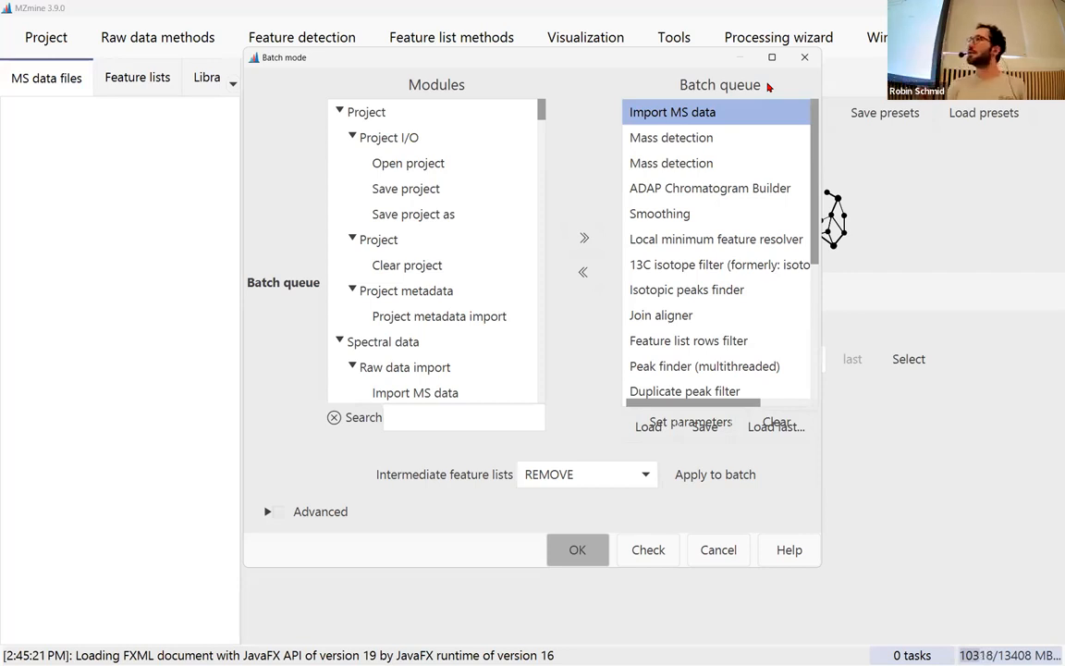
{"action": "left_click", "coordinate": [804, 58]}
{"action": "left_click", "coordinate": [321, 294]}
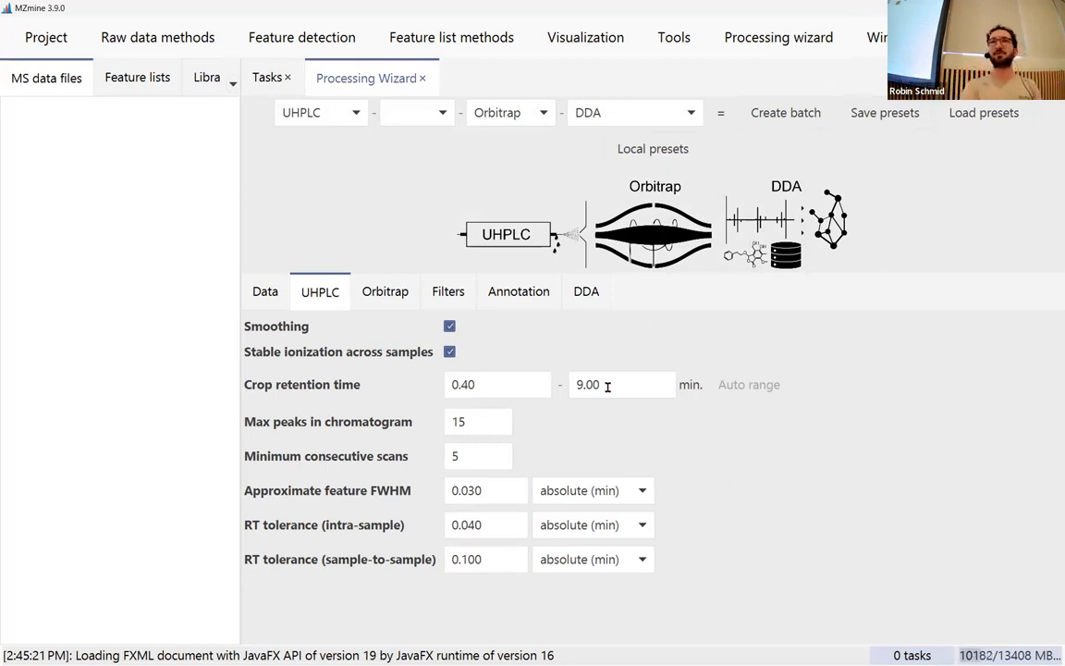
{"action": "double_click", "coordinate": [464, 418]}
{"action": "left_click", "coordinate": [480, 447]}
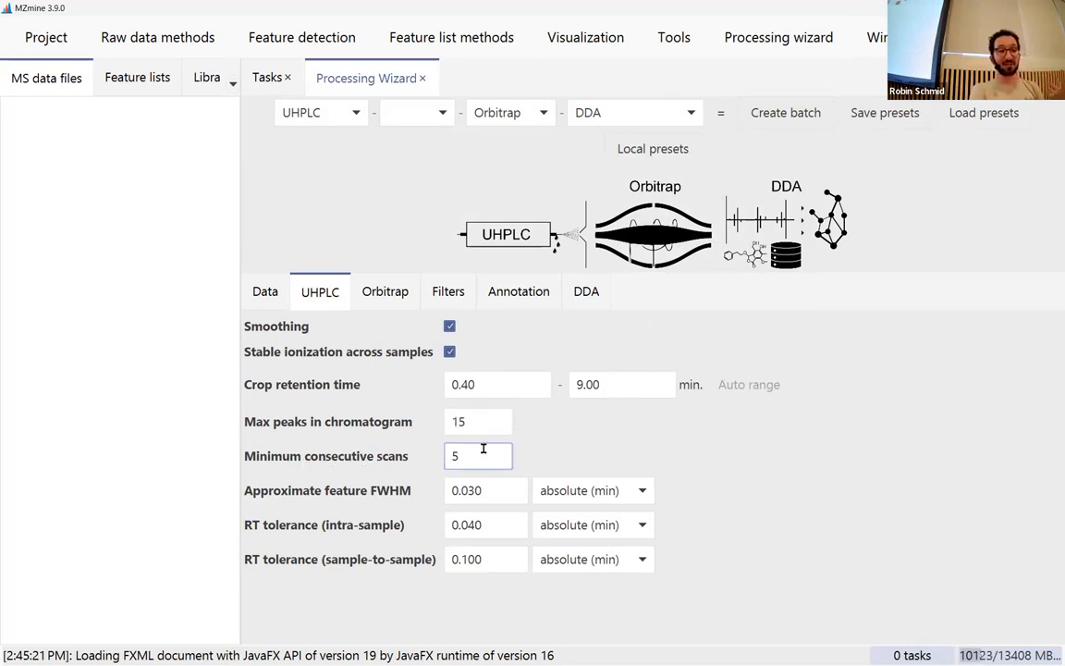
{"action": "left_click_drag", "start_coordinate": [470, 491], "coordinate": [517, 490]}
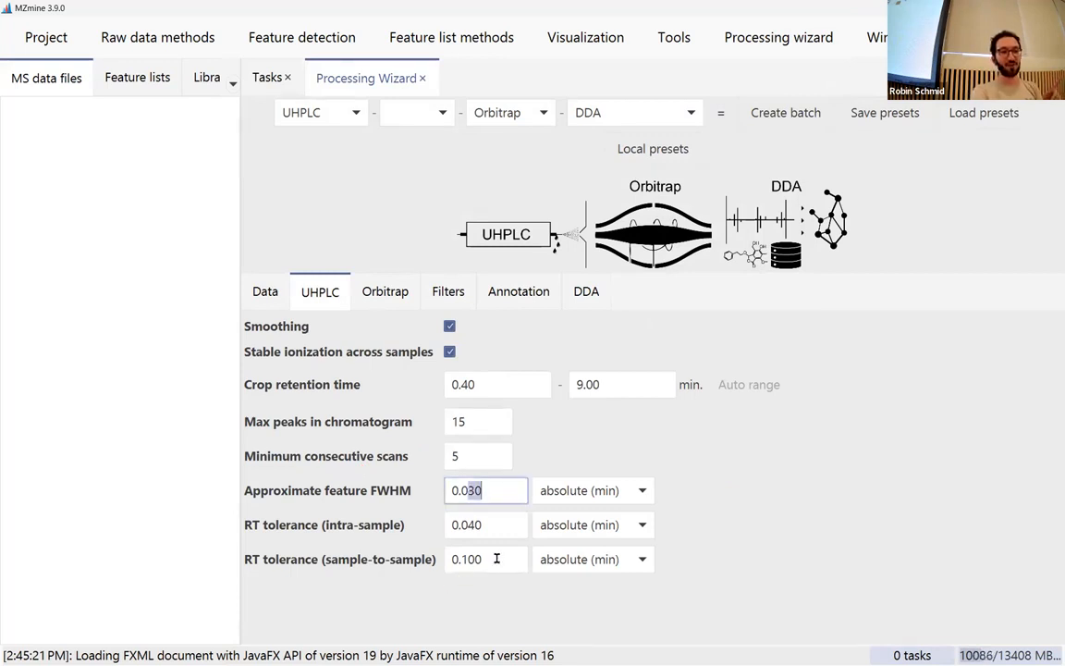
{"action": "left_click_drag", "start_coordinate": [499, 558], "coordinate": [337, 552]}
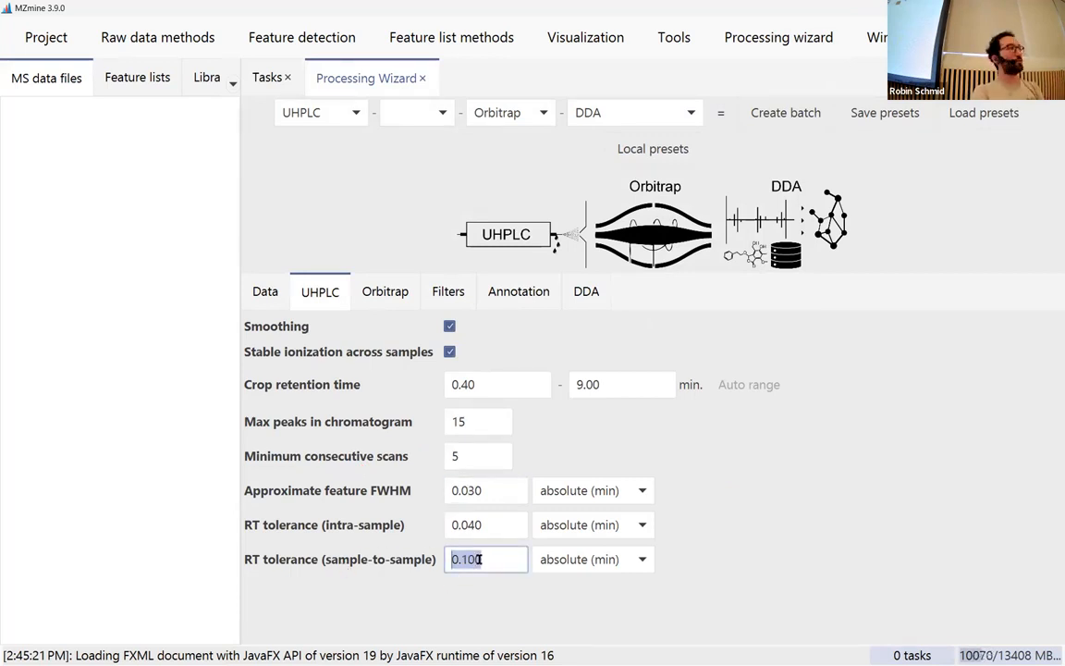
Step: Review the Orbitrap minimum feature height and MS2 noise threshold, plus the original feature list options in the filter settings
{"action": "left_click", "coordinate": [385, 292]}
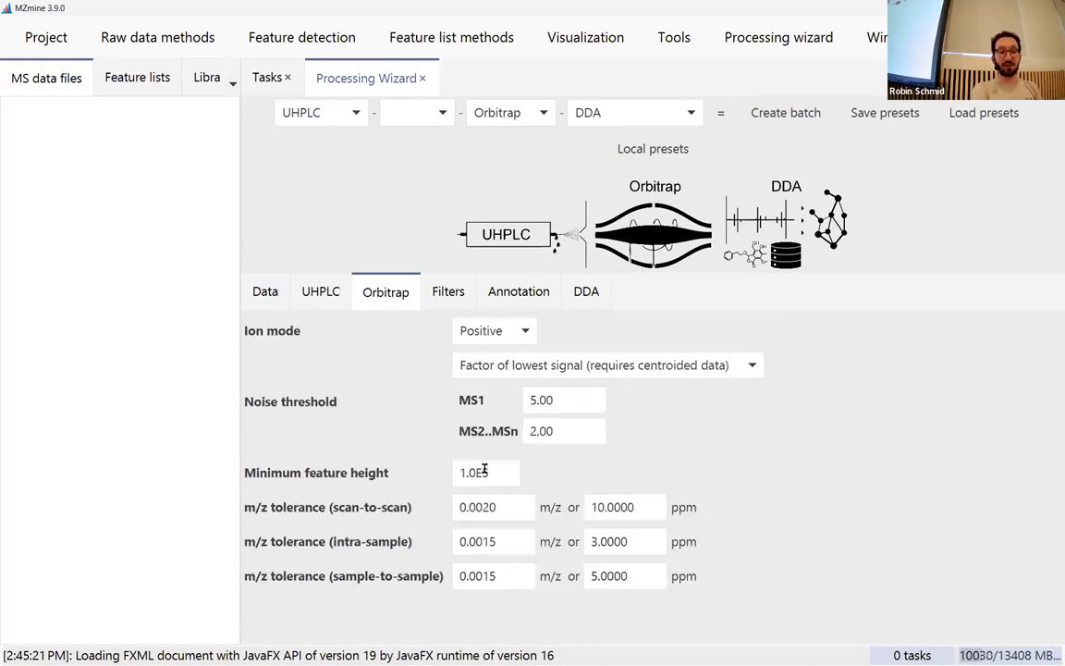
{"action": "left_click_drag", "start_coordinate": [483, 472], "coordinate": [458, 500]}
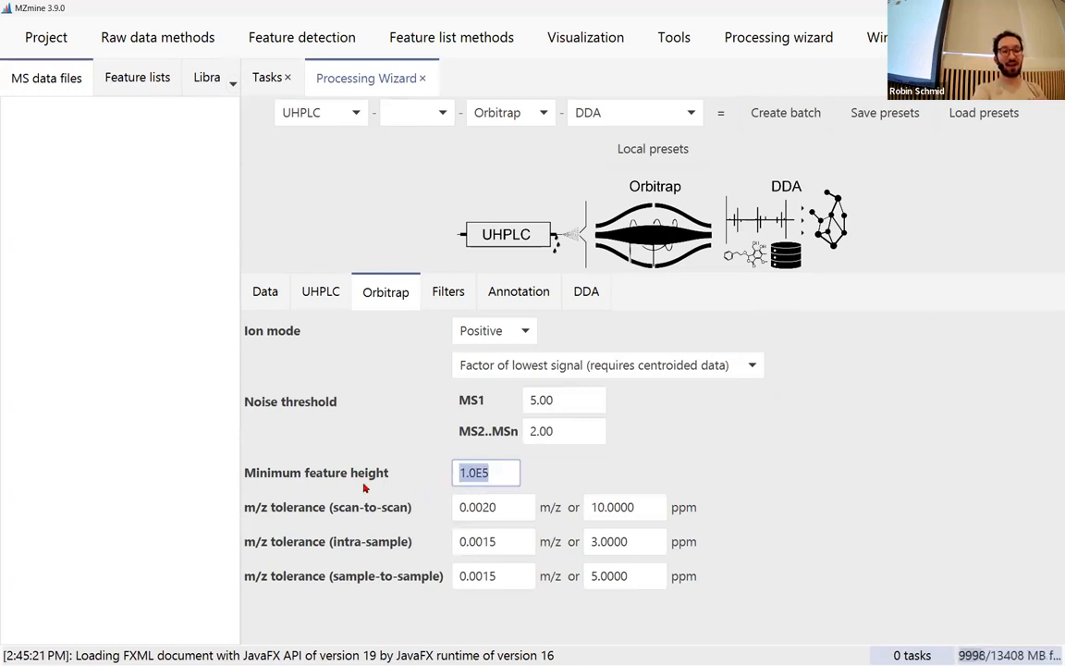
{"action": "left_click_drag", "start_coordinate": [559, 426], "coordinate": [449, 432]}
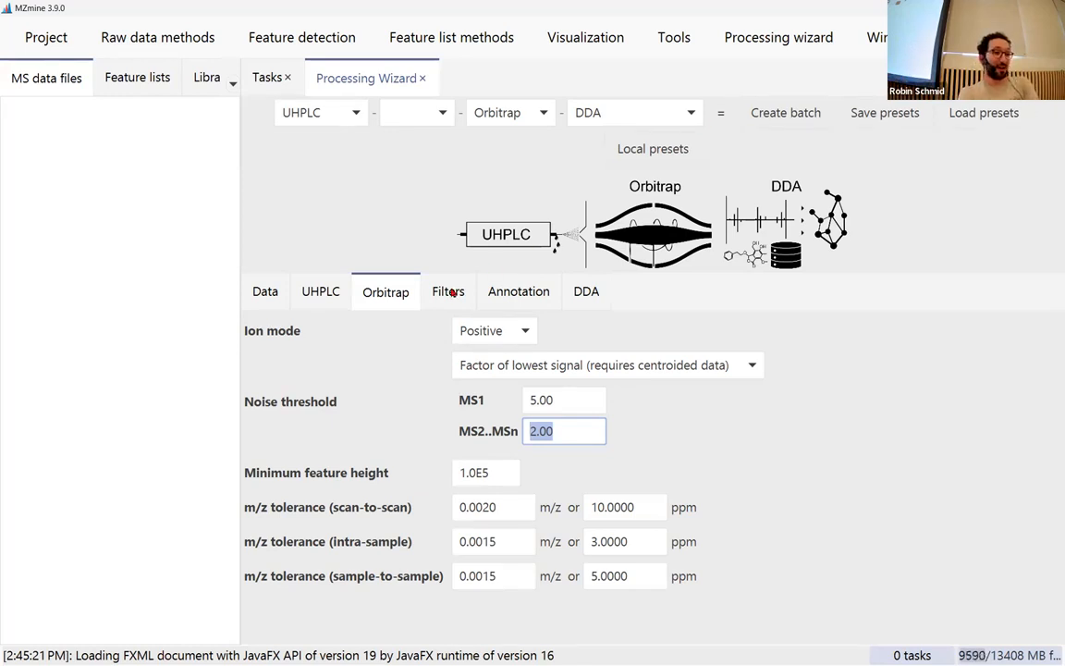
{"action": "left_click", "coordinate": [453, 292]}
{"action": "left_click", "coordinate": [479, 332]}
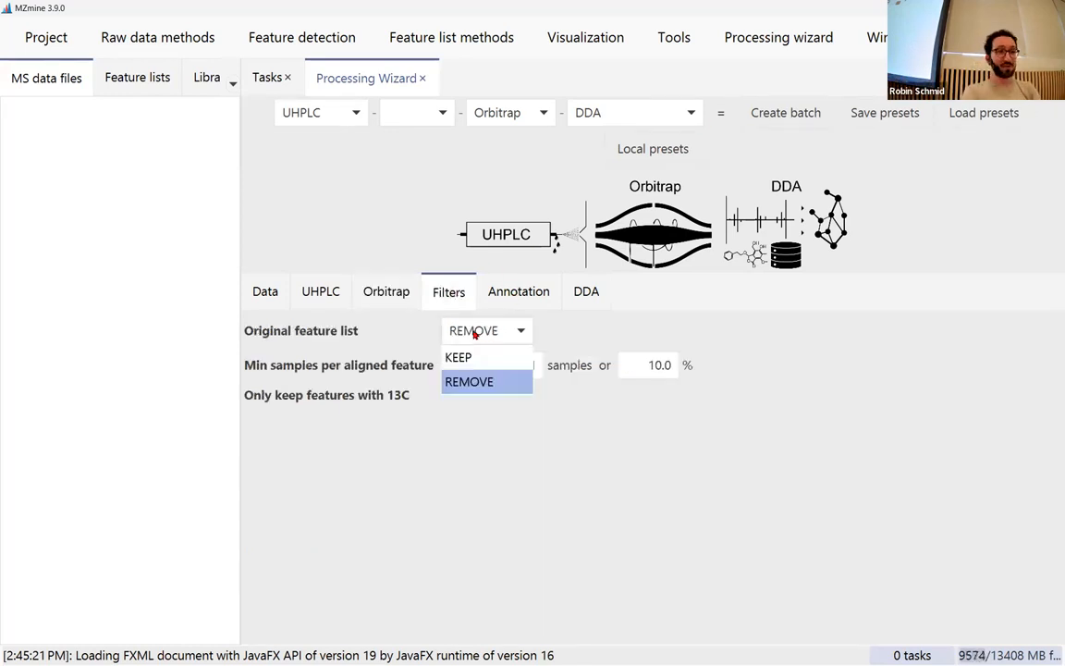
{"action": "left_click", "coordinate": [491, 333]}
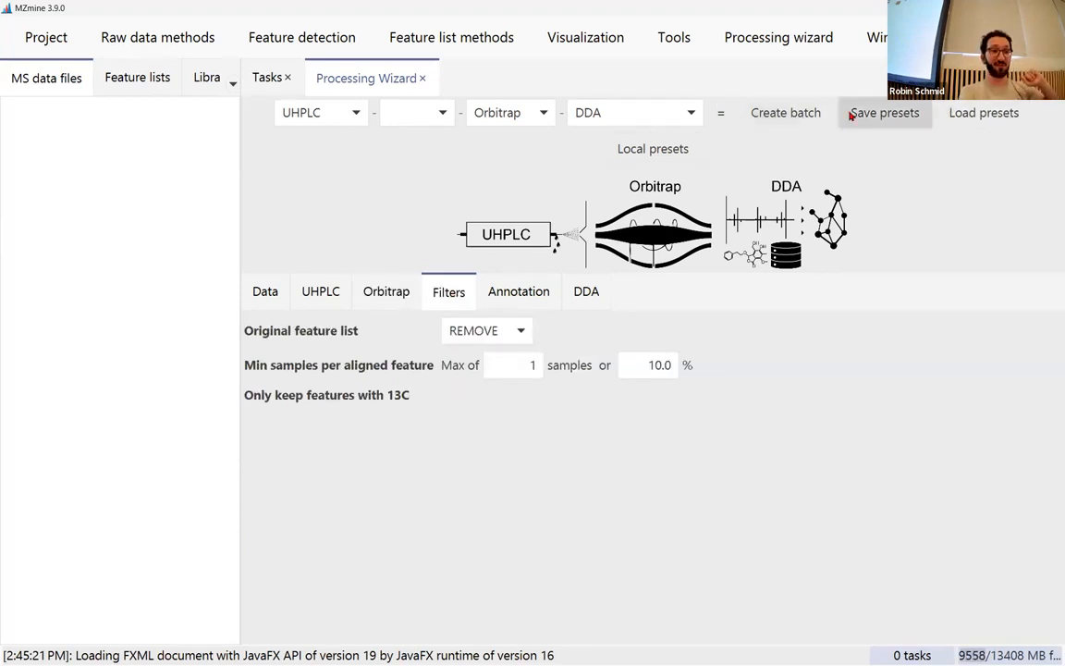
Step: Create the batch from the wizard, enlarge the batch window, and save the queue over the existing file 2023_summer_school.xml
{"action": "left_click", "coordinate": [765, 123]}
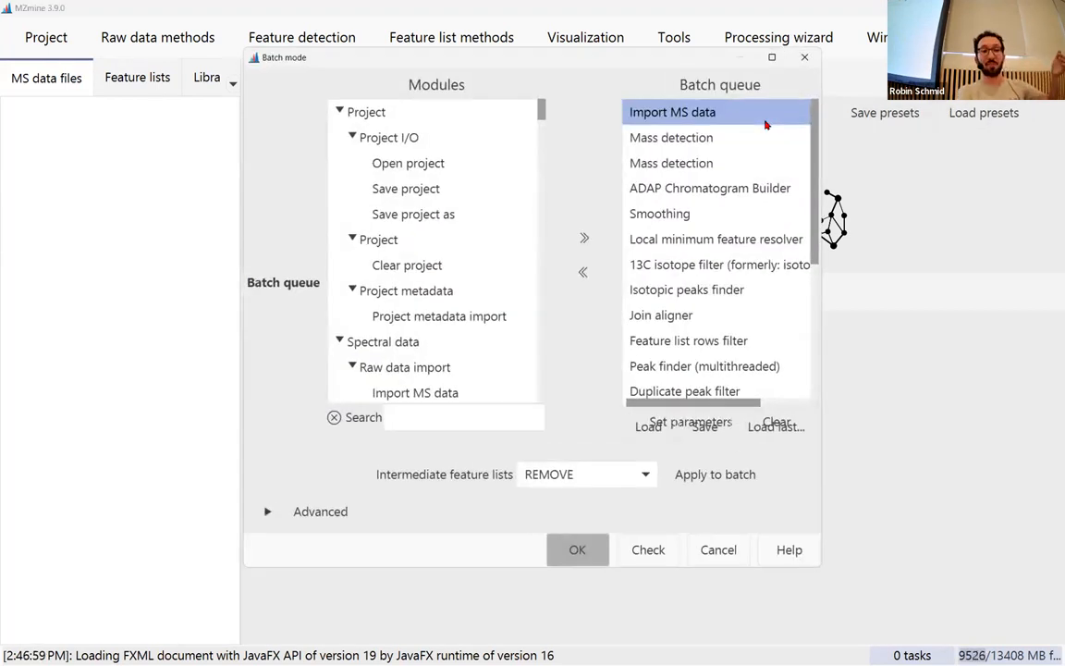
{"action": "left_click_drag", "start_coordinate": [659, 58], "coordinate": [619, 36]}
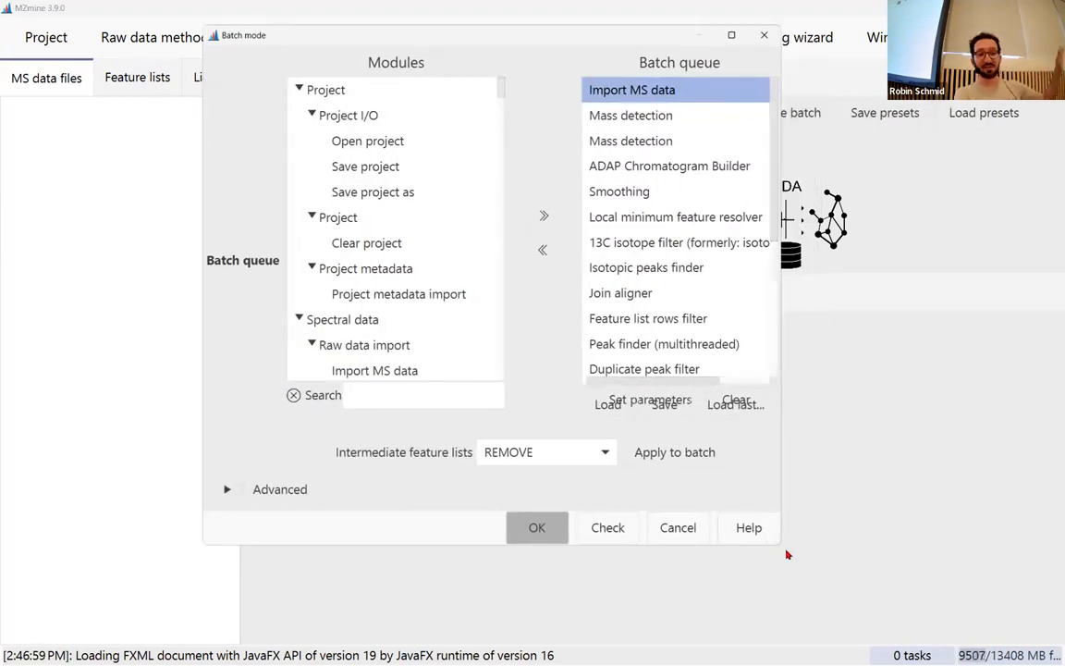
{"action": "left_click_drag", "start_coordinate": [778, 546], "coordinate": [903, 629]}
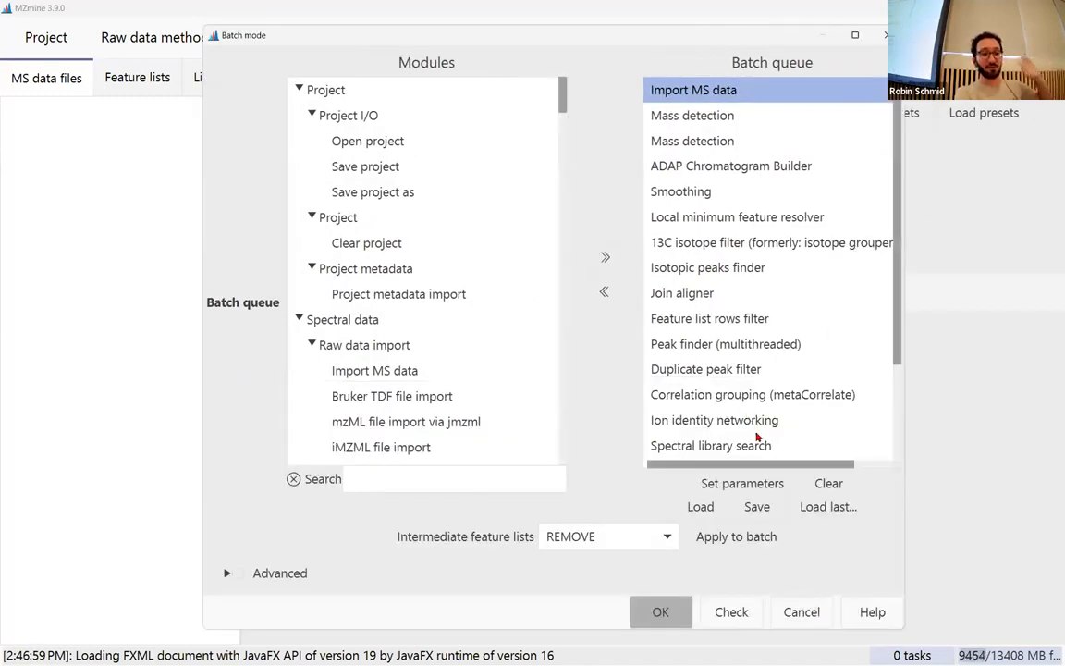
{"action": "left_click", "coordinate": [758, 507]}
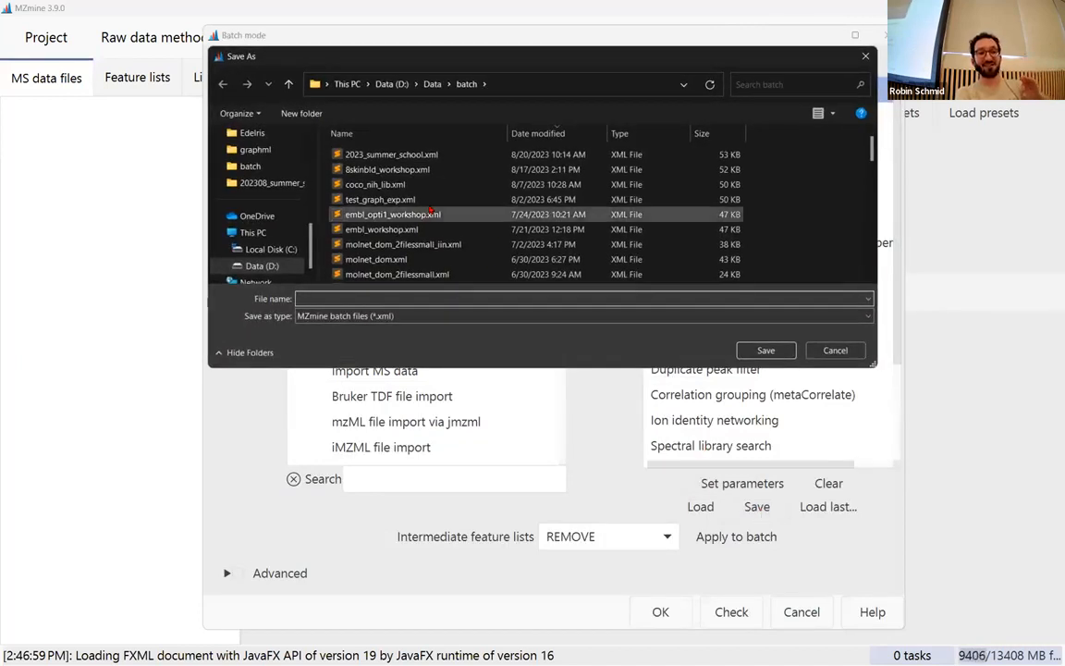
{"action": "left_click", "coordinate": [386, 159]}
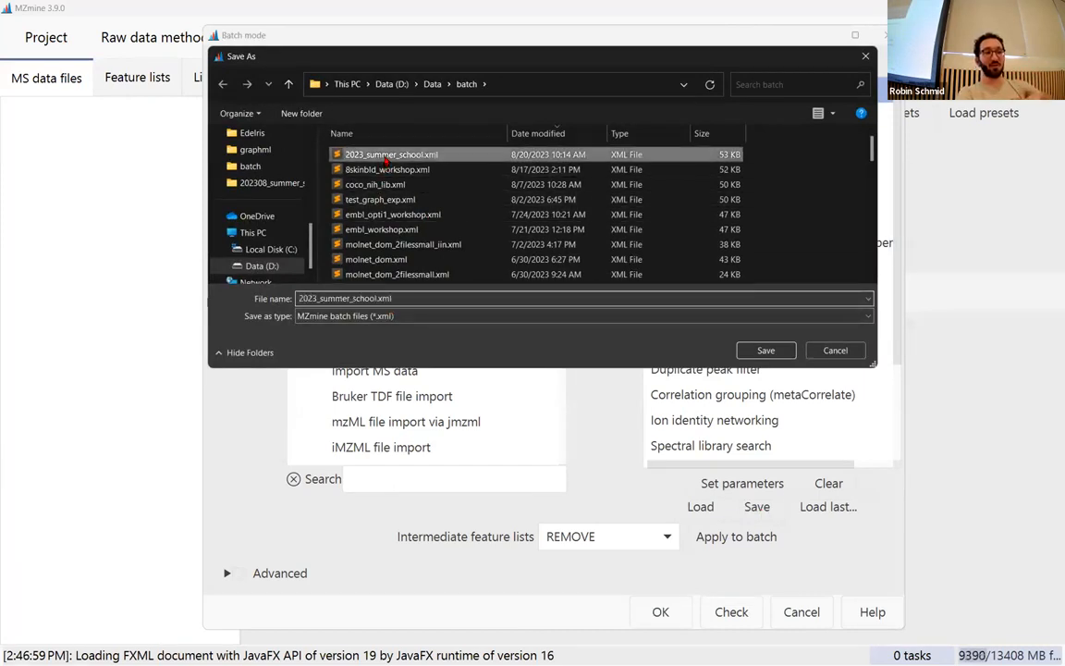
{"action": "left_click", "coordinate": [753, 351]}
{"action": "left_click", "coordinate": [573, 341]}
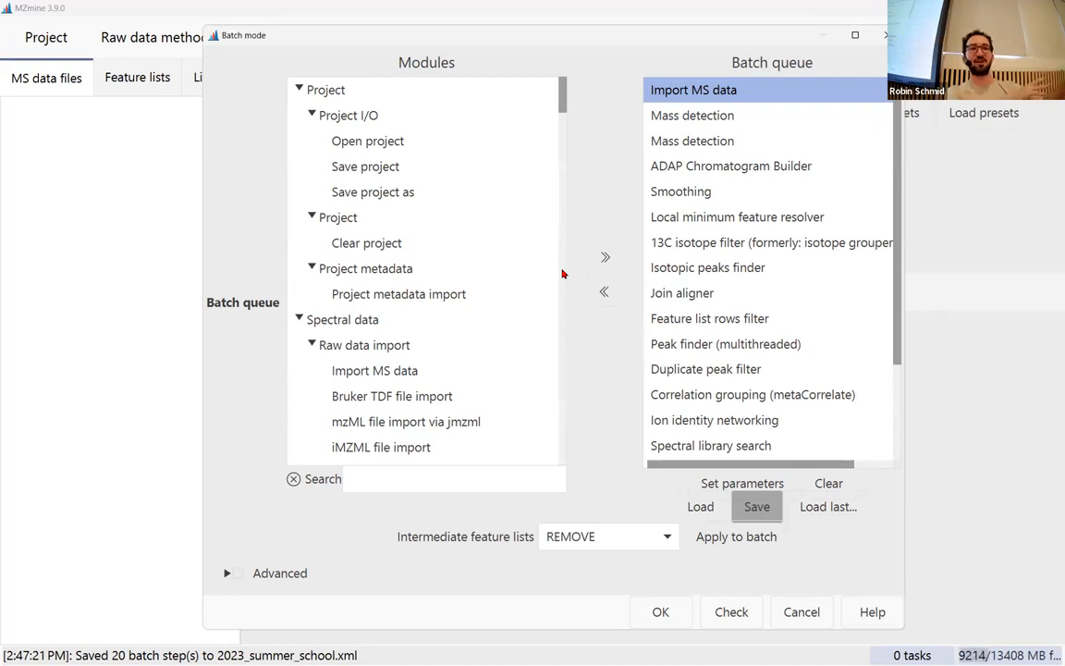
{"action": "left_click", "coordinate": [756, 506]}
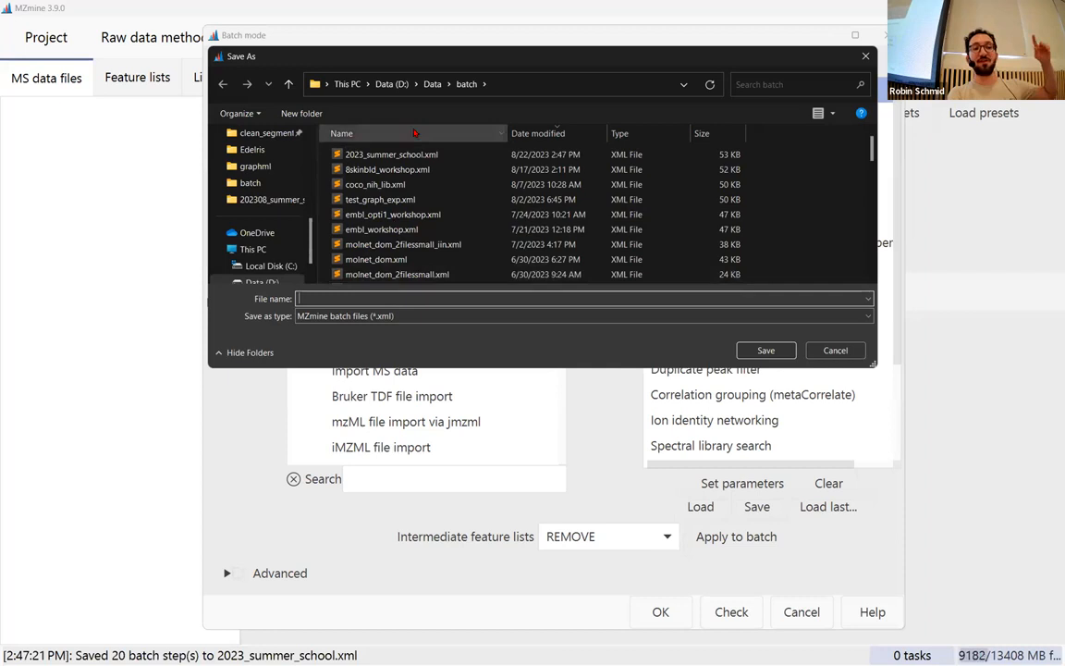
{"action": "left_click", "coordinate": [393, 154]}
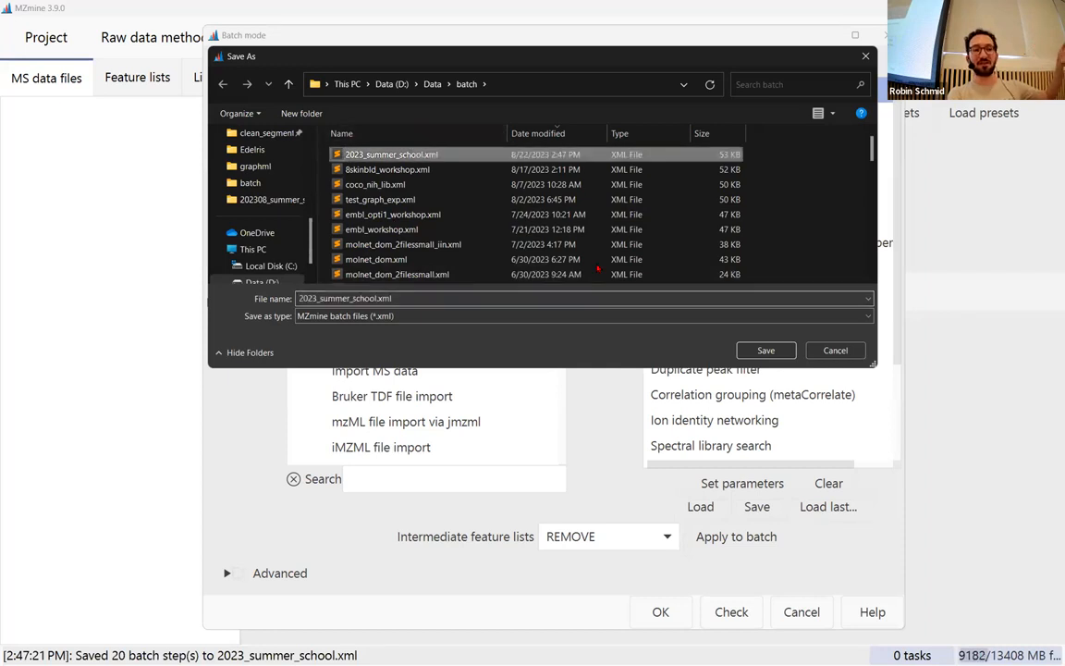
{"action": "left_click", "coordinate": [836, 349]}
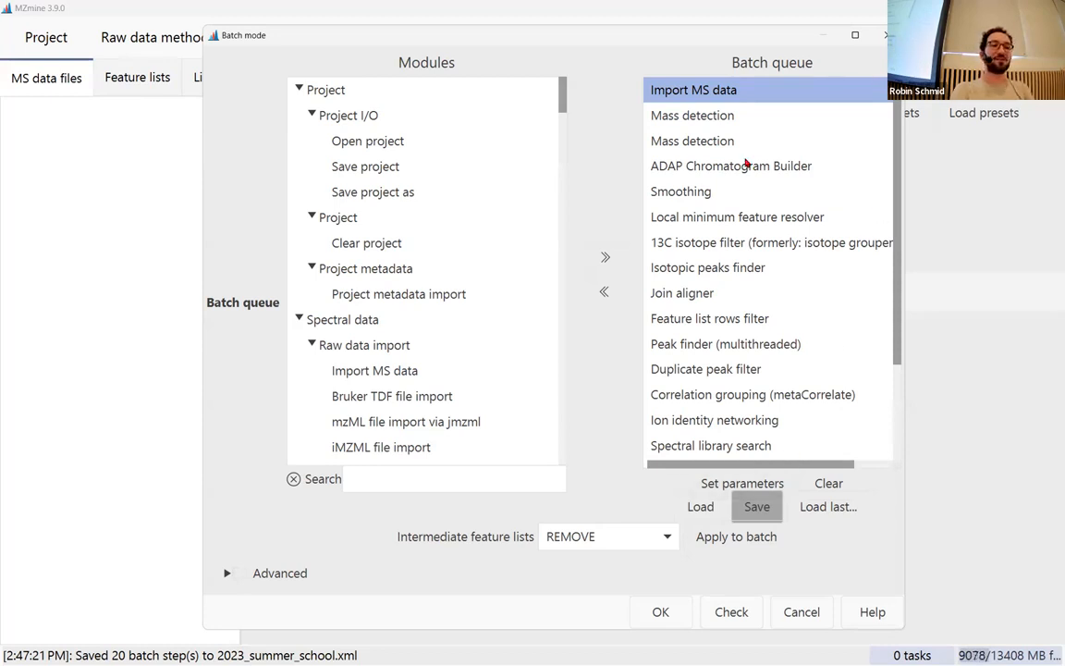
Step: Run the batch queue and open the task list to follow the processing progress
{"action": "left_click", "coordinate": [744, 168]}
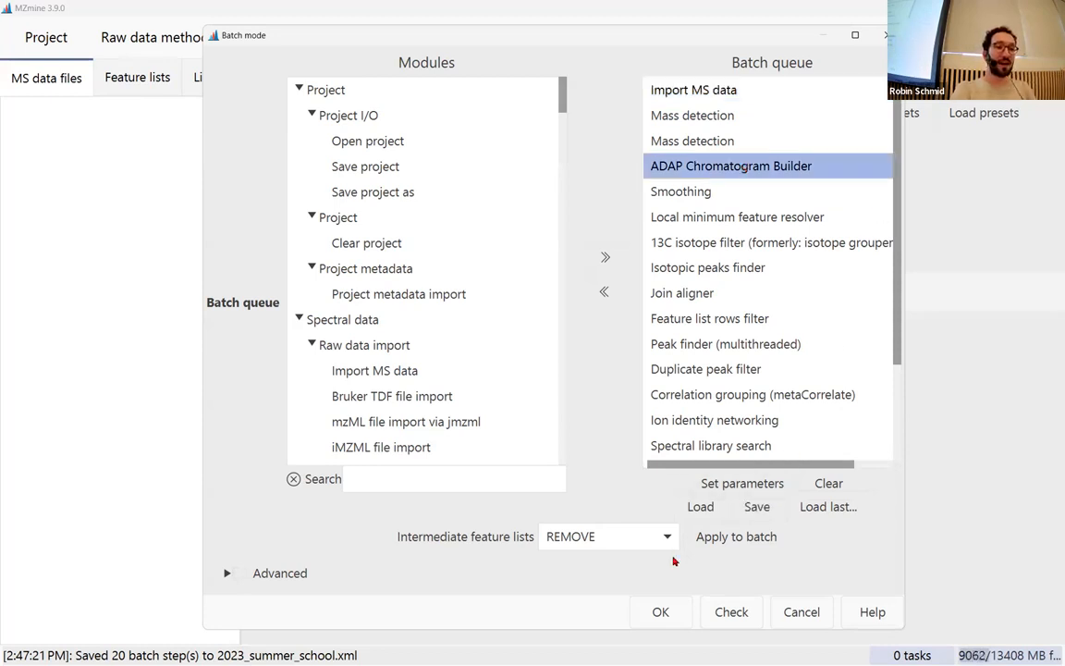
{"action": "left_click", "coordinate": [659, 612]}
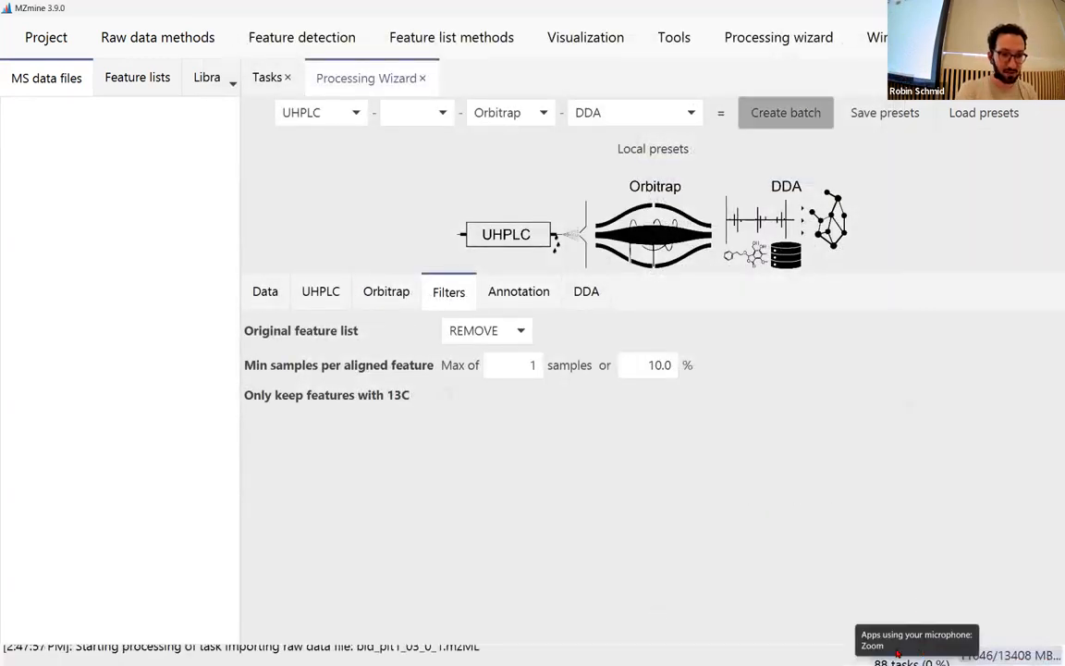
{"action": "left_click", "coordinate": [276, 78]}
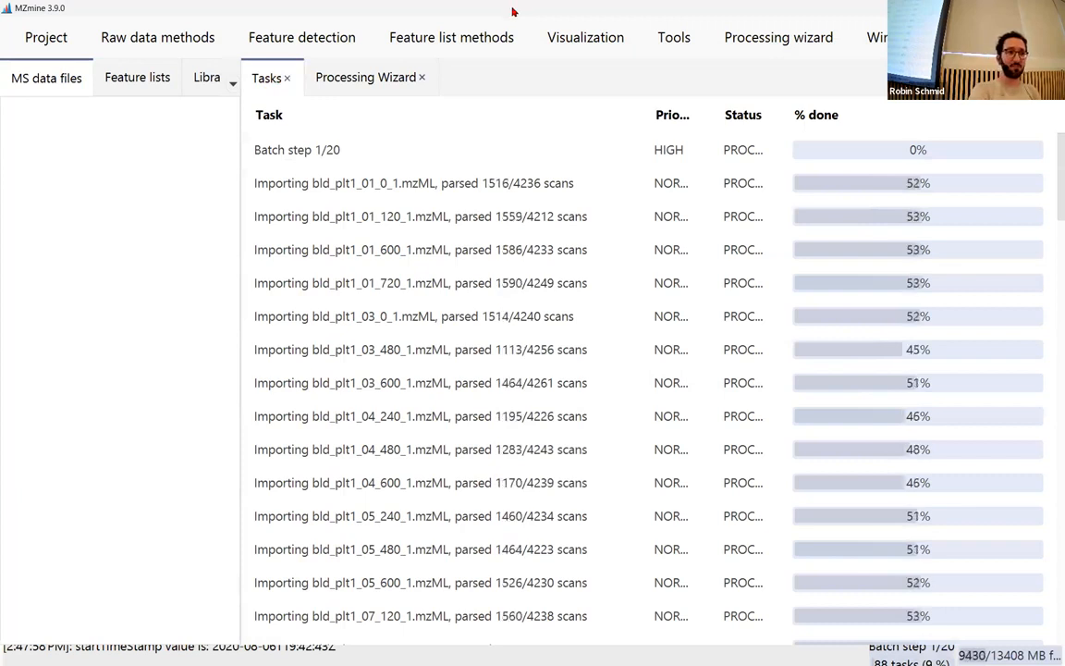
Step: Take the main window out of its maximized state and reposition it so part of the desktop shows around it
{"action": "key", "text": "super+Down"}
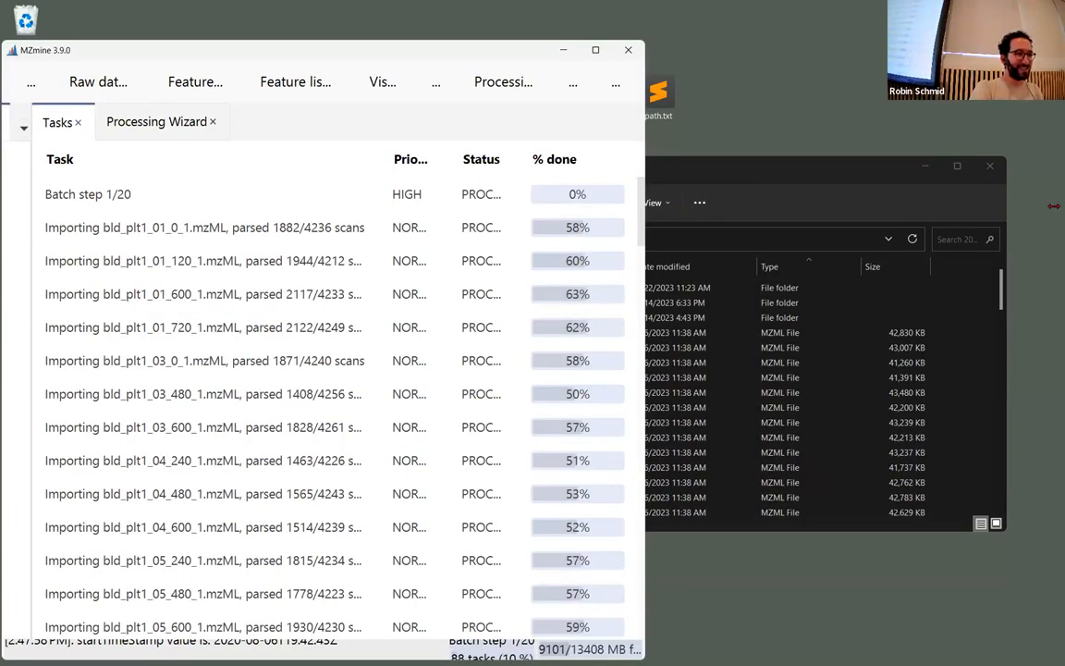
{"action": "key", "text": "super+Up"}
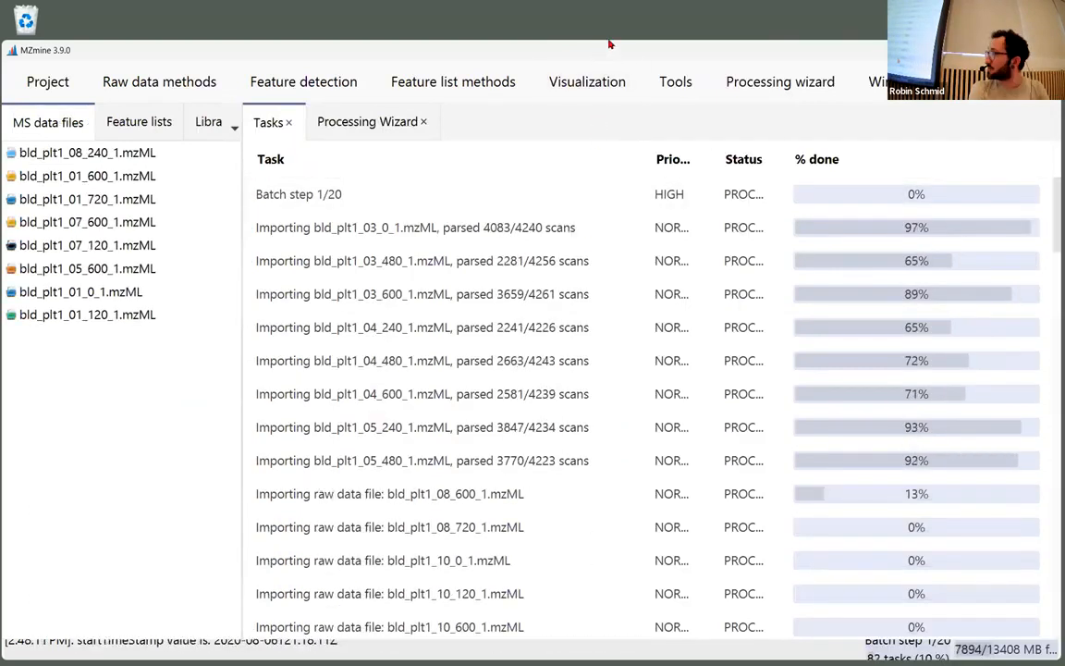
{"action": "key", "text": "super+Down"}
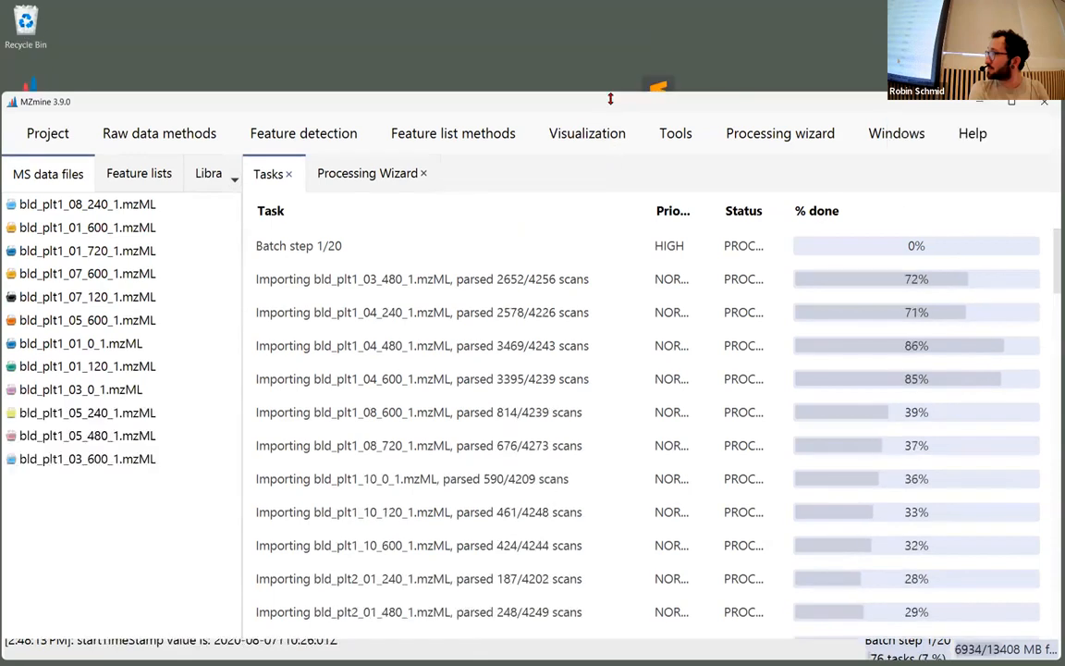
{"action": "left_click_drag", "start_coordinate": [610, 98], "coordinate": [610, 47]}
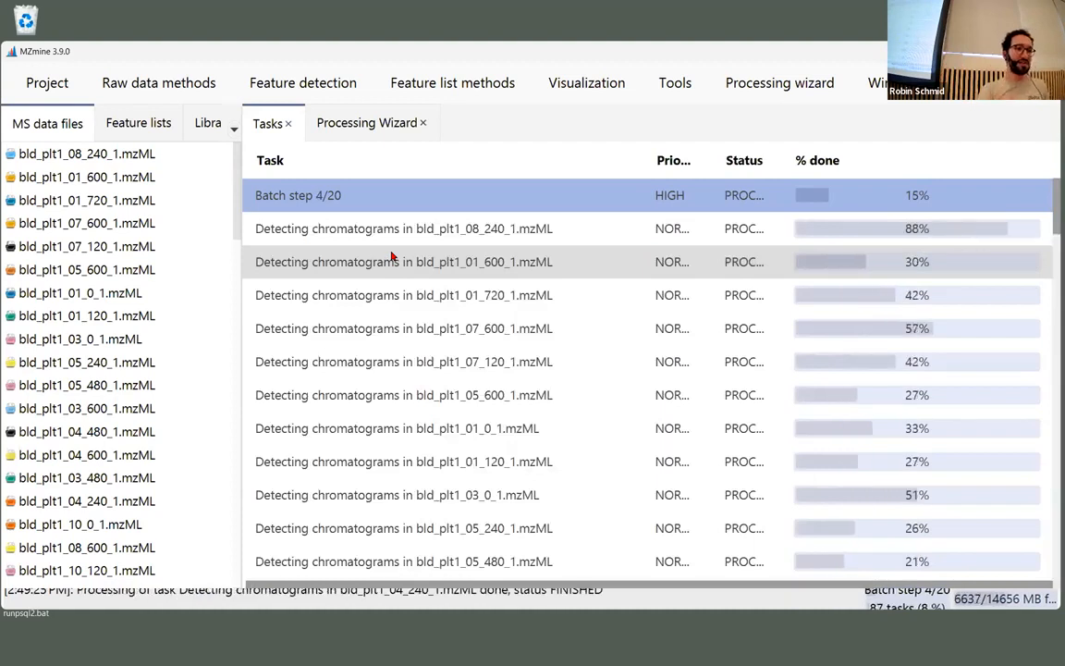
Step: Open bld_plt1_07_600_1.mzML in the raw data overview and inspect the chromatogram peak at m/z 183.1493 and its spectrum
{"action": "left_click", "coordinate": [129, 123]}
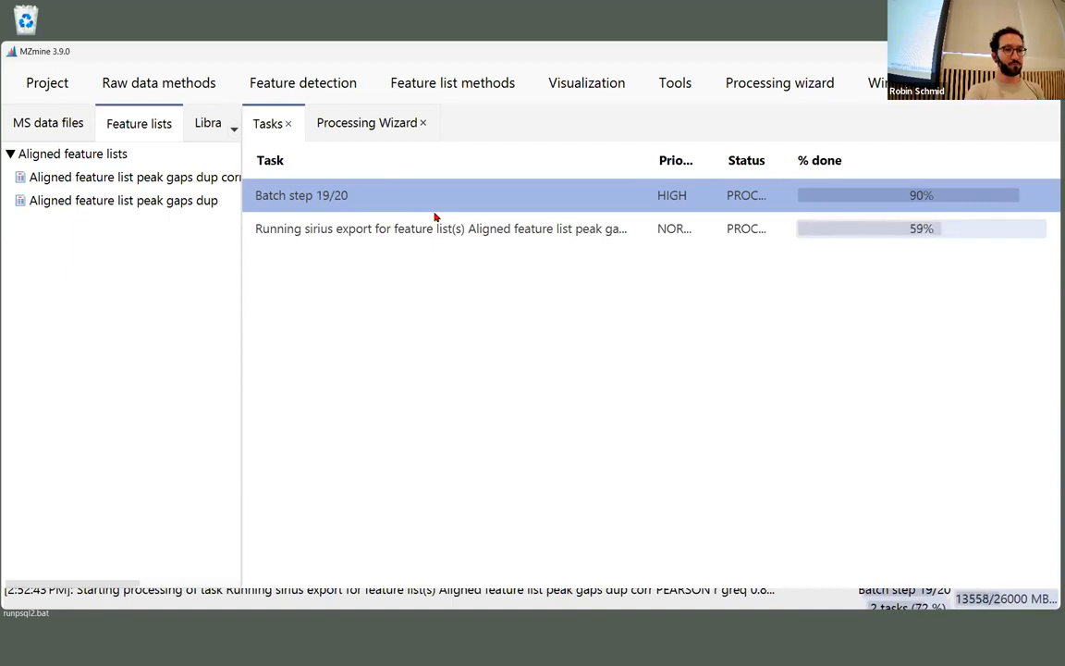
{"action": "left_click", "coordinate": [57, 126]}
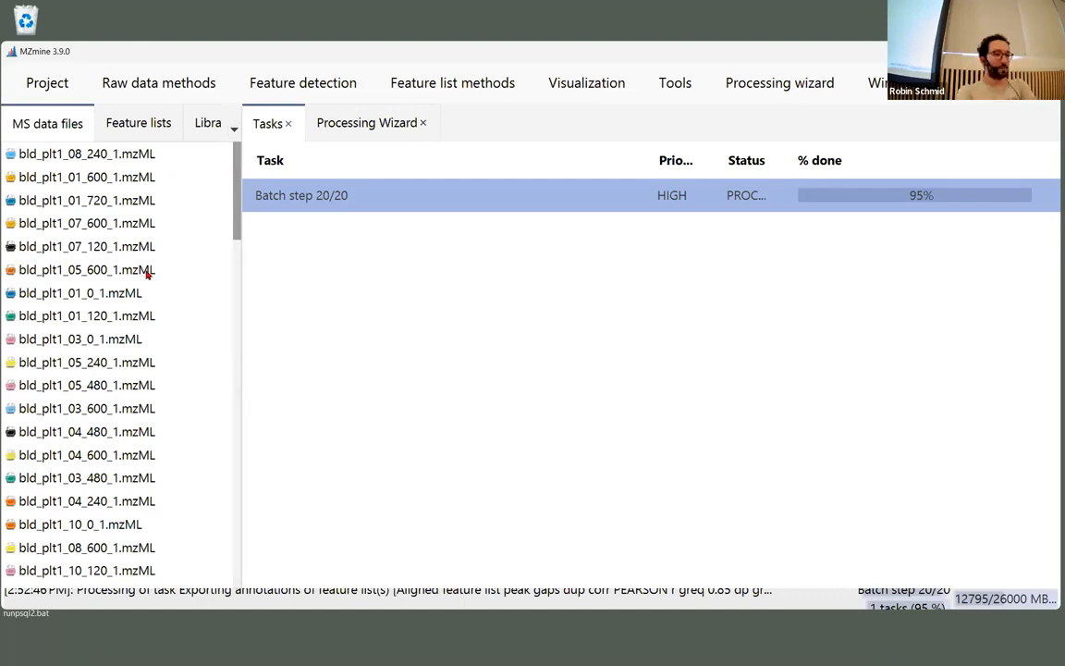
{"action": "double_click", "coordinate": [137, 223]}
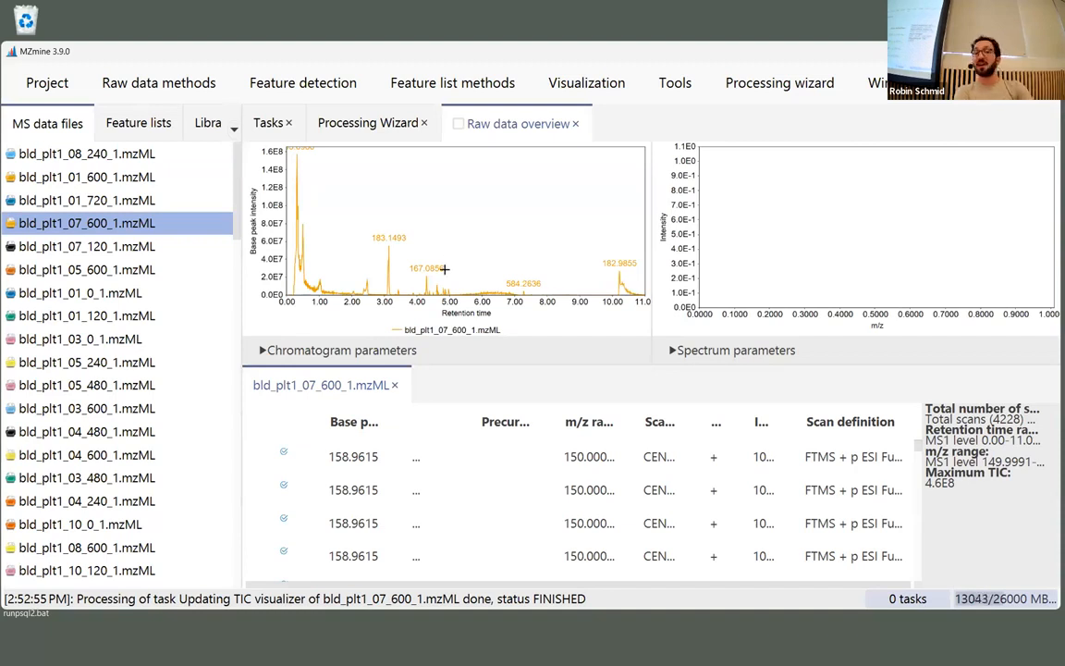
{"action": "left_click_drag", "start_coordinate": [331, 194], "coordinate": [420, 268]}
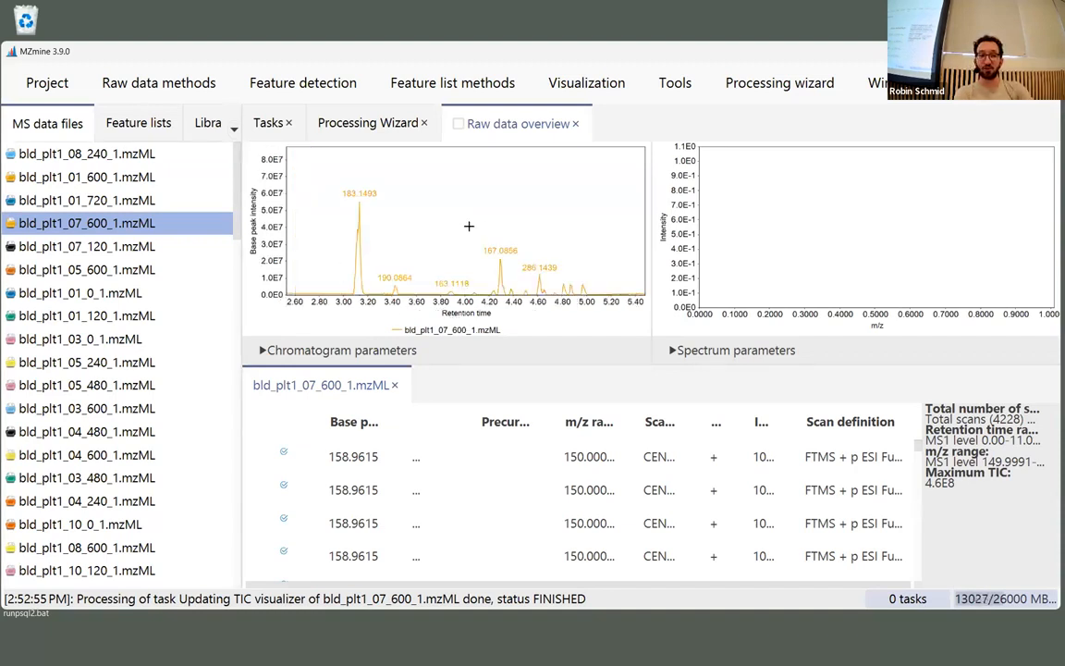
{"action": "left_click", "coordinate": [351, 175]}
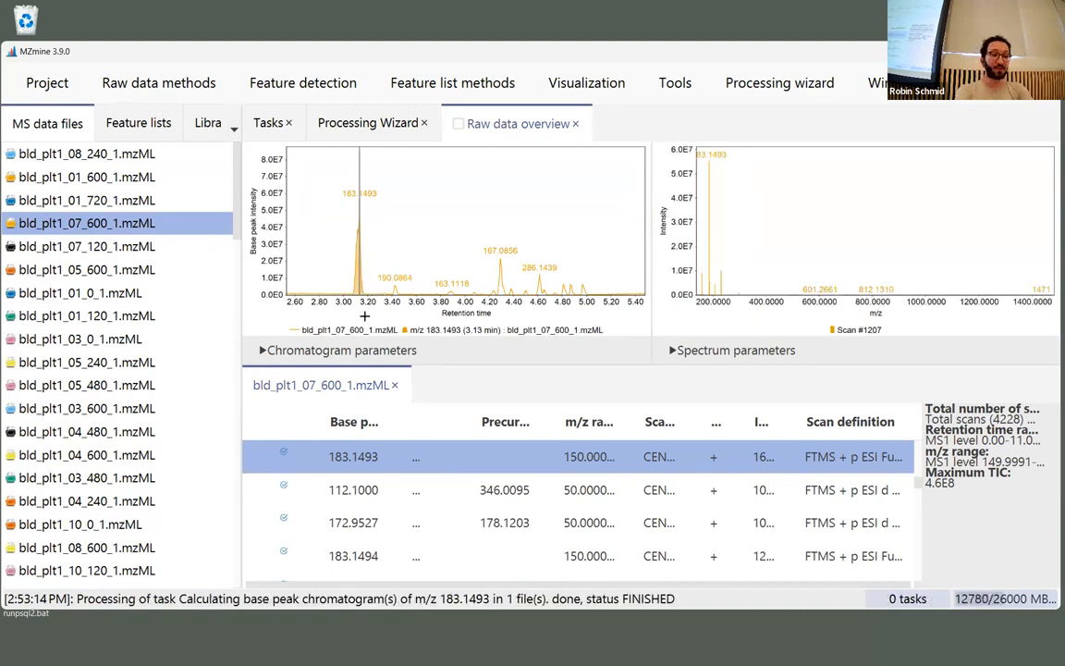
Step: Open the graphics export for the base peak chromatogram and set the format to PNG
{"action": "right_click", "coordinate": [370, 305]}
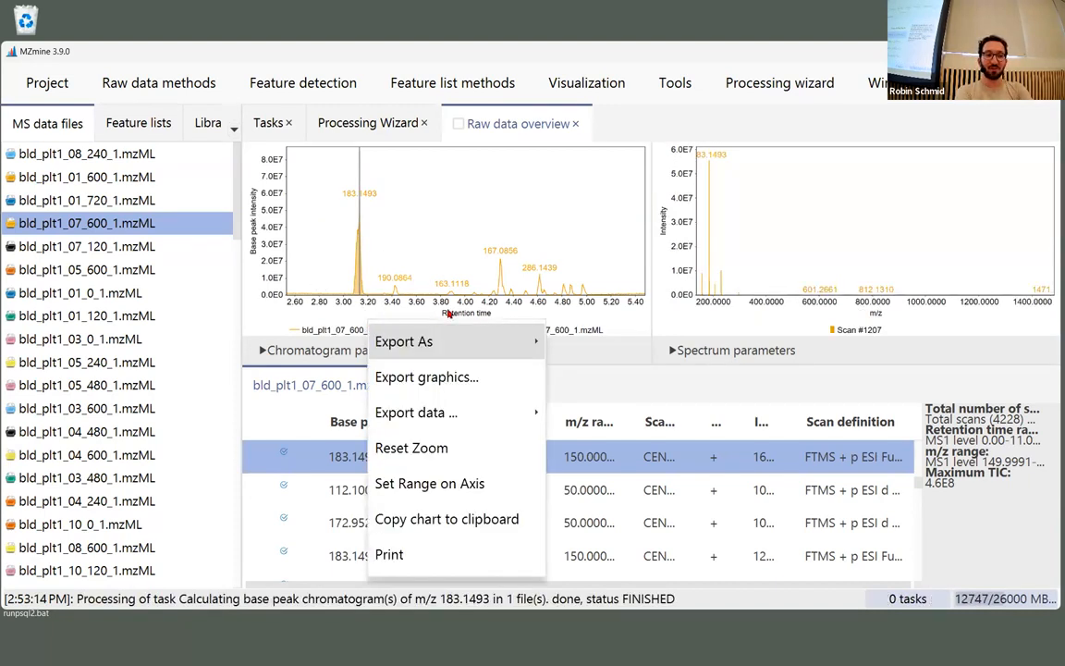
{"action": "mouse_move", "coordinate": [403, 408]}
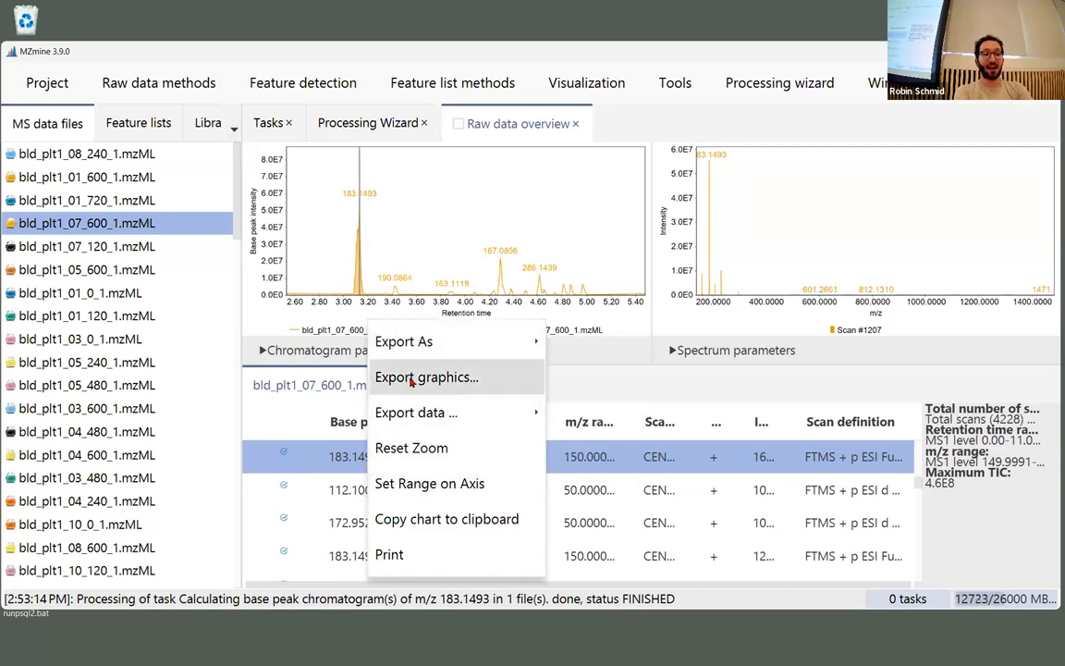
{"action": "left_click", "coordinate": [411, 379]}
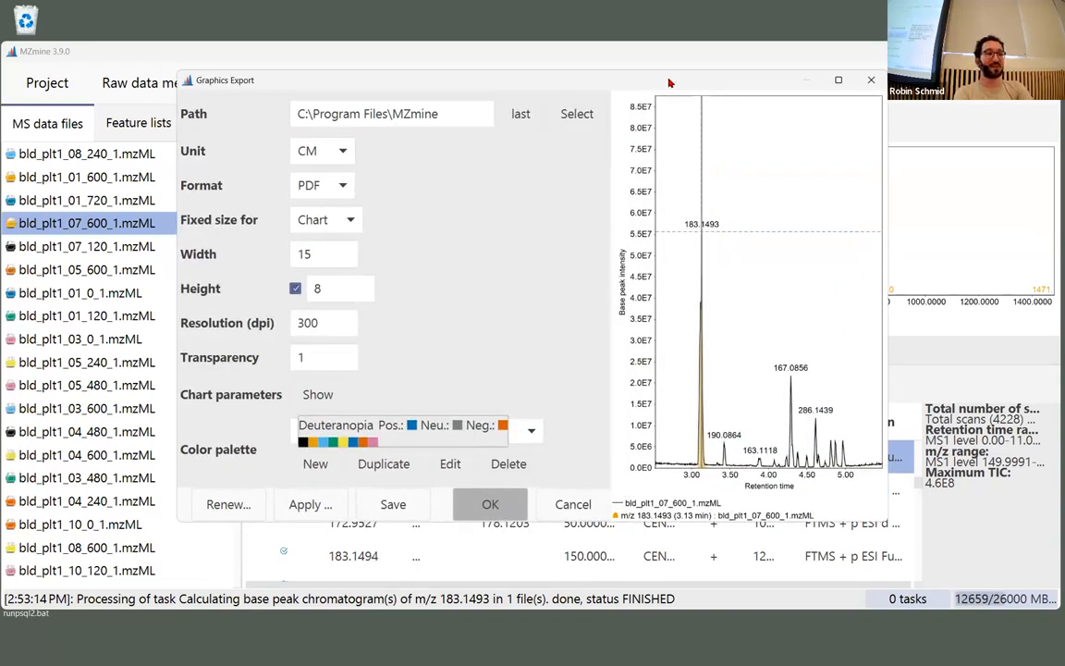
{"action": "left_click_drag", "start_coordinate": [669, 82], "coordinate": [544, 86]}
{"action": "left_click", "coordinate": [192, 188]}
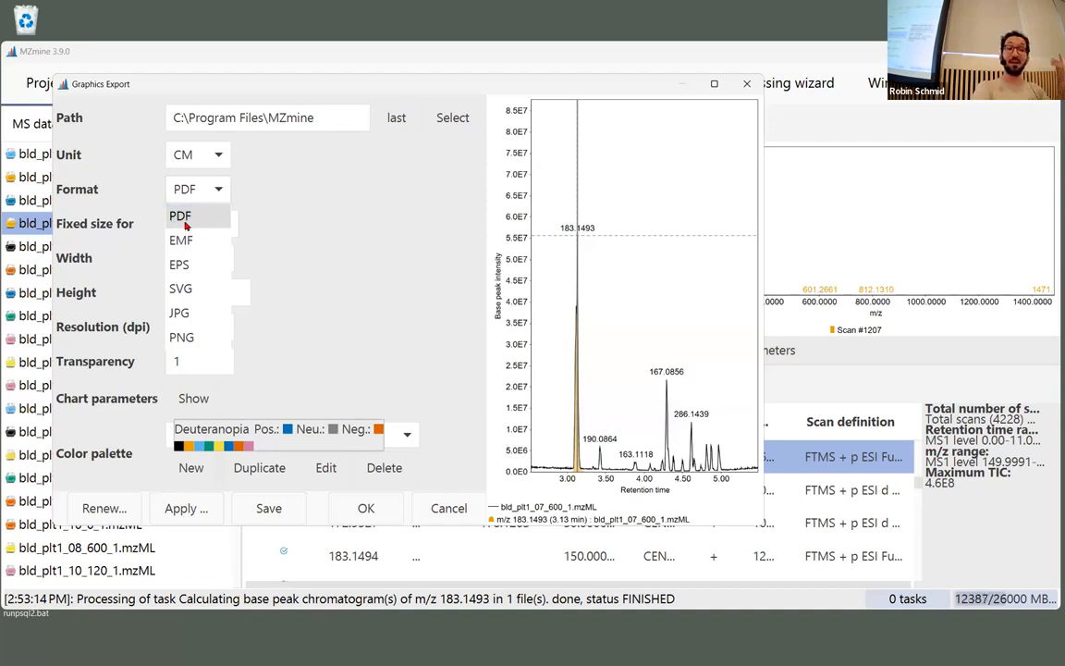
{"action": "left_click", "coordinate": [196, 336]}
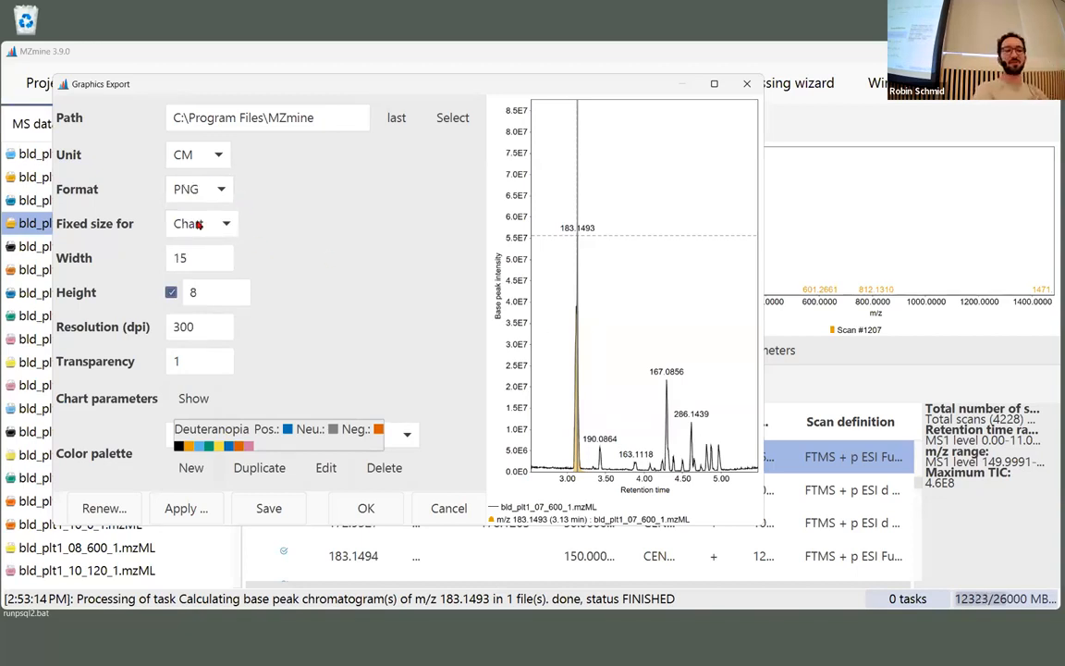
{"action": "left_click", "coordinate": [219, 190]}
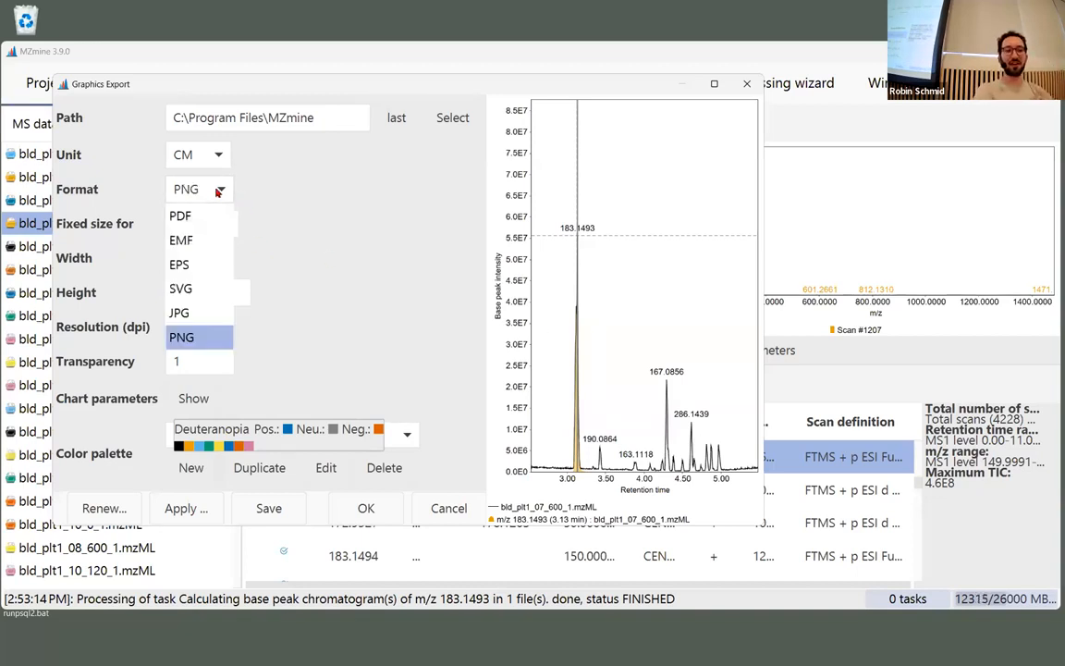
{"action": "left_click", "coordinate": [377, 222]}
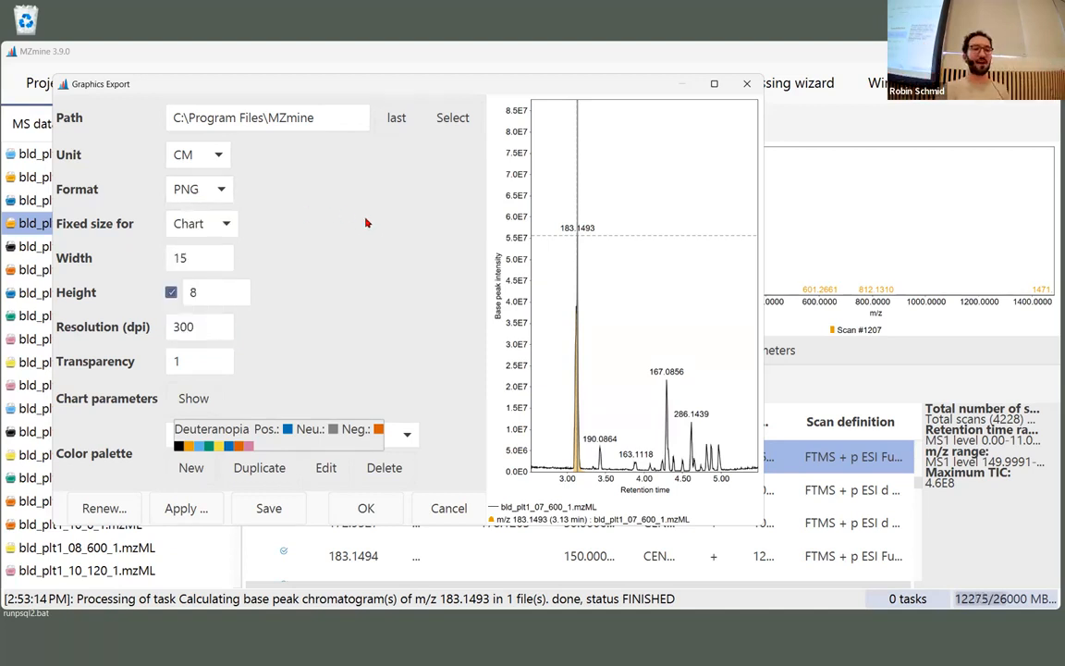
Step: Apply the chart theme and renew the export preview using the existing width and height, then close the export dialog without saving
{"action": "double_click", "coordinate": [194, 258]}
{"action": "double_click", "coordinate": [209, 286]}
{"action": "double_click", "coordinate": [208, 252]}
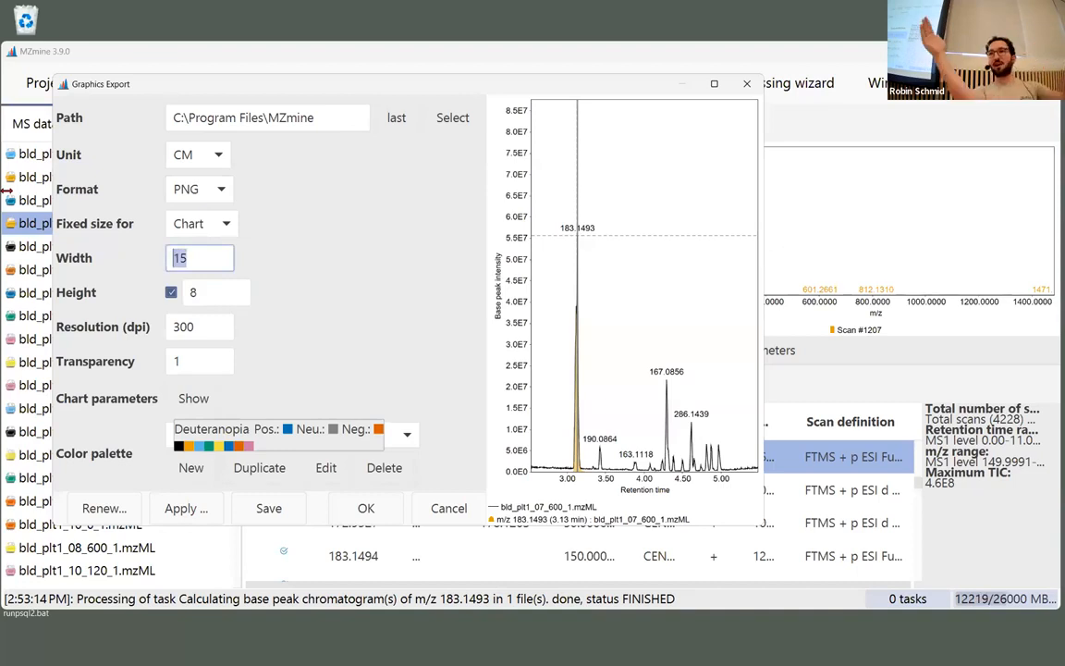
{"action": "left_click_drag", "start_coordinate": [207, 289], "coordinate": [74, 272]}
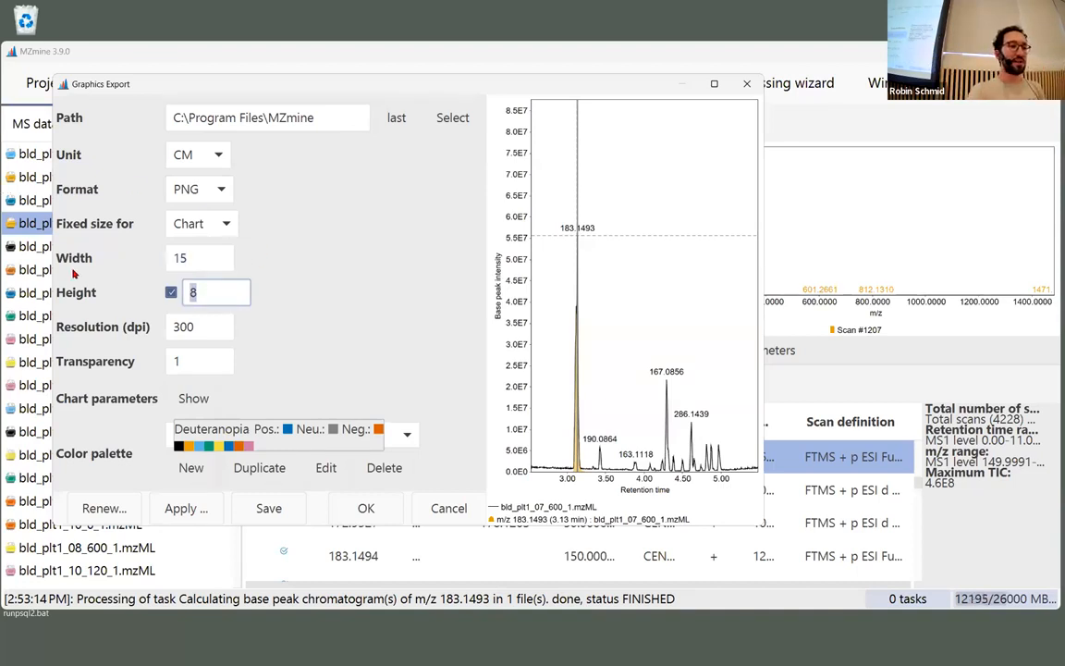
{"action": "left_click", "coordinate": [176, 511]}
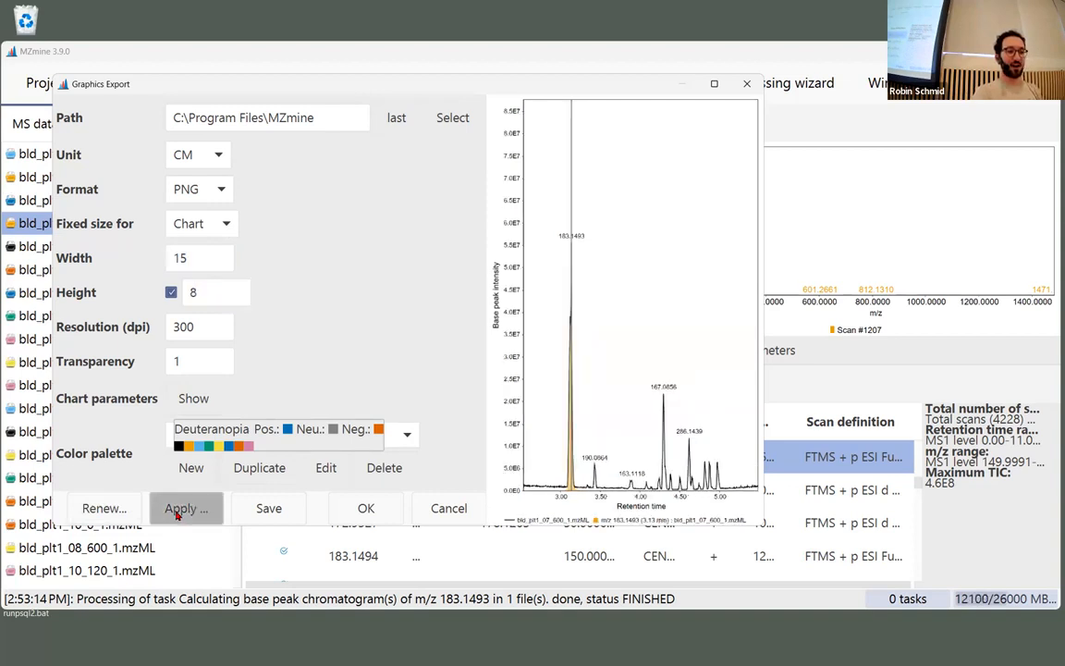
{"action": "left_click", "coordinate": [94, 509]}
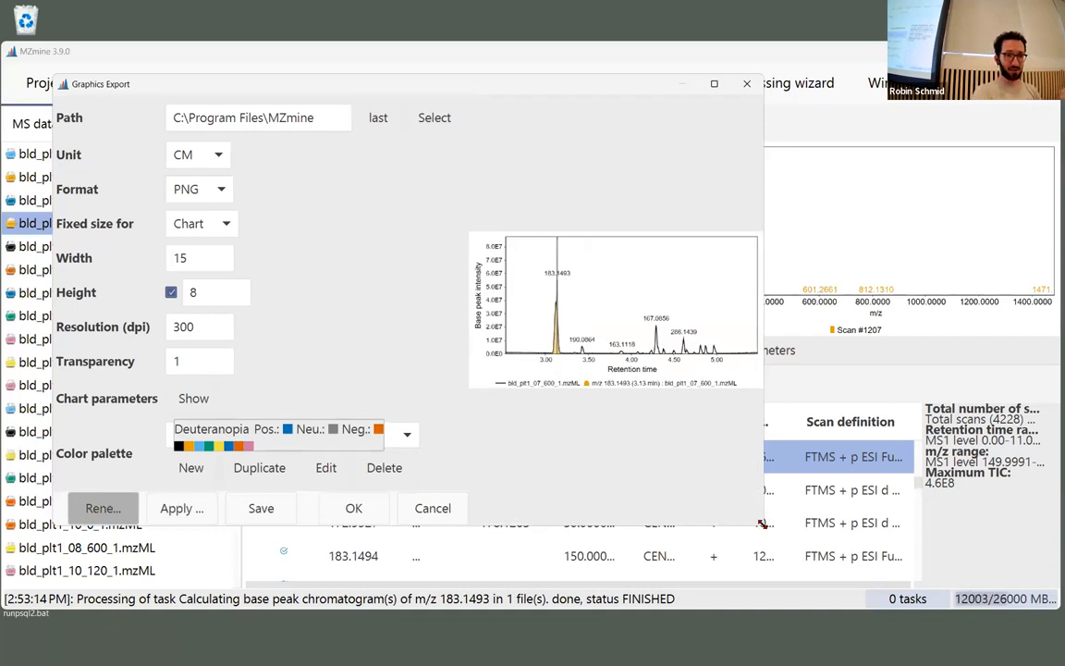
{"action": "left_click_drag", "start_coordinate": [763, 524], "coordinate": [1009, 541]}
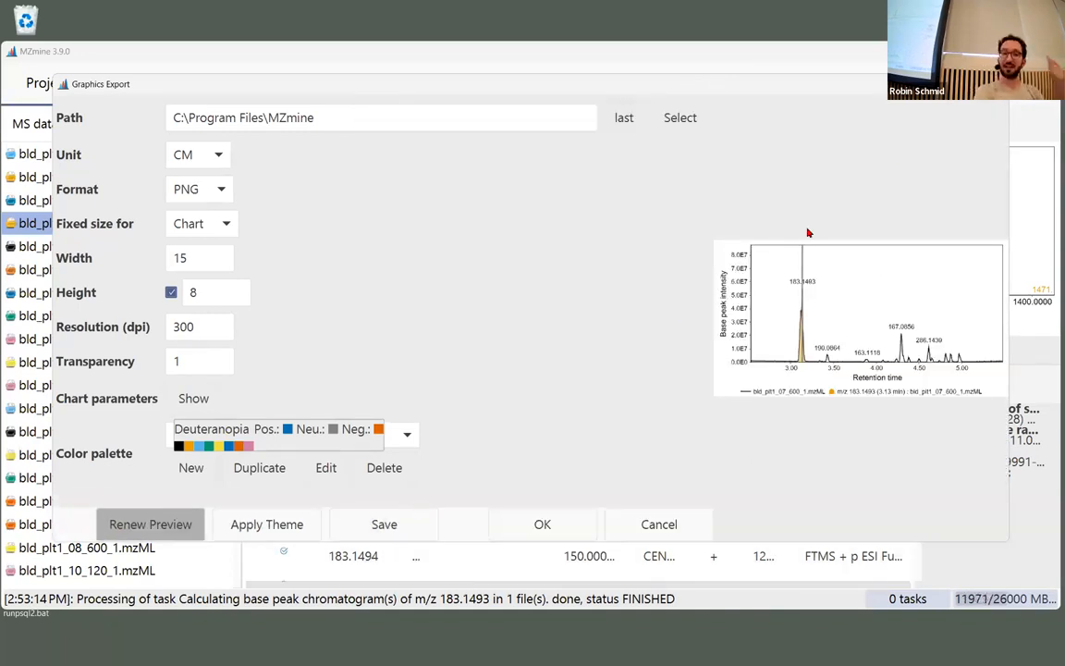
{"action": "left_click", "coordinate": [992, 84]}
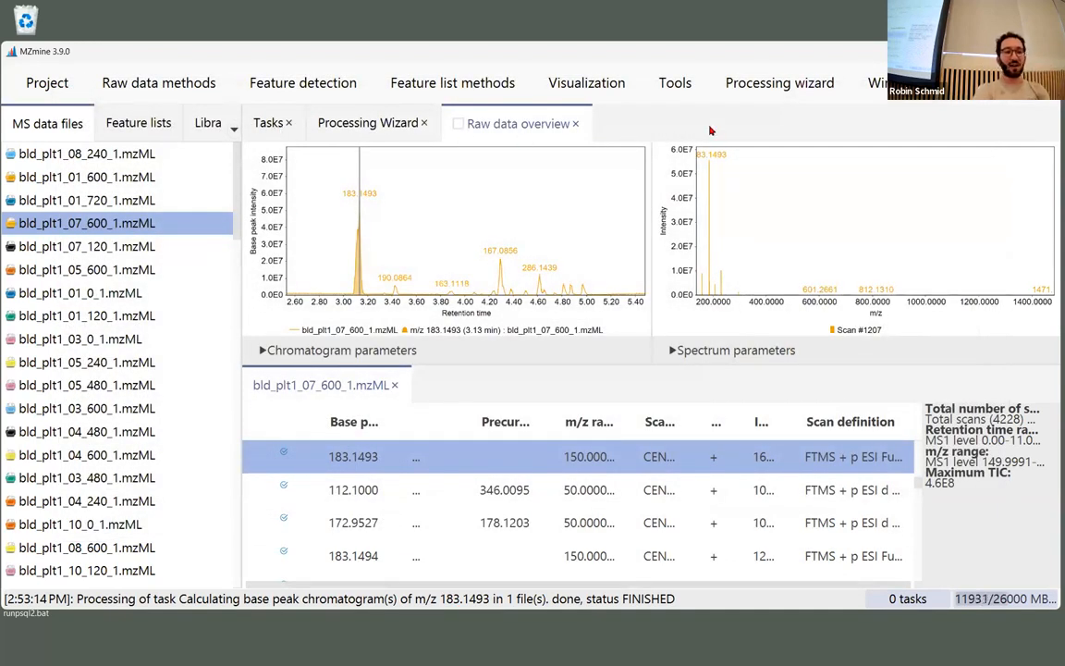
Step: Search the modules for "export ann" and open Annotations graphics export (pdf, png)
{"action": "key", "text": "ctrl+f"}
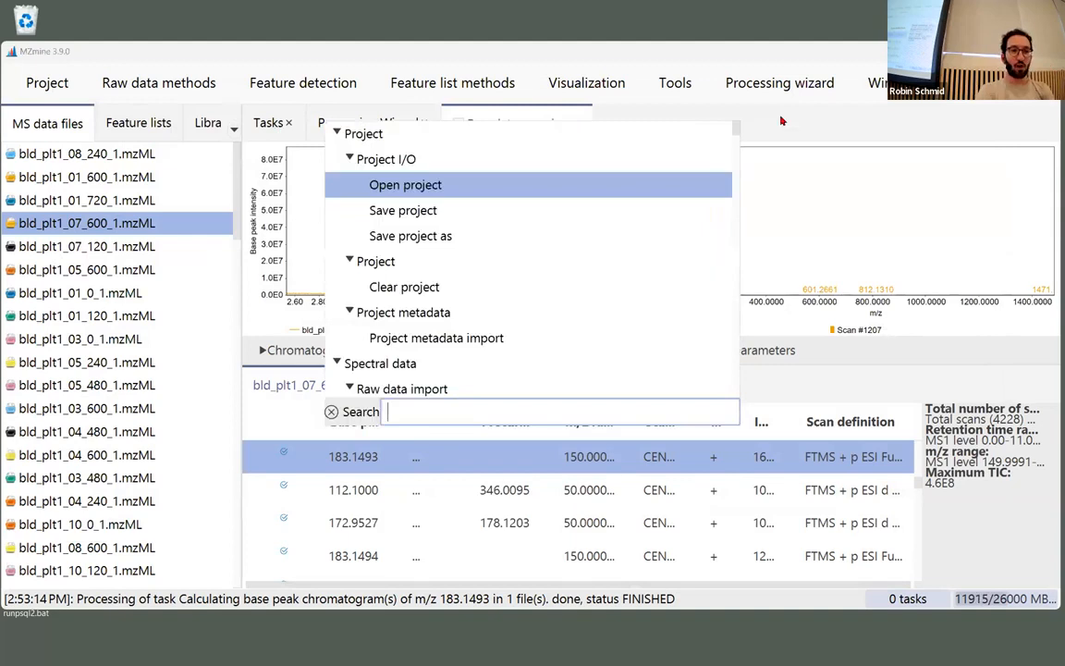
{"action": "type", "text": "exp"}
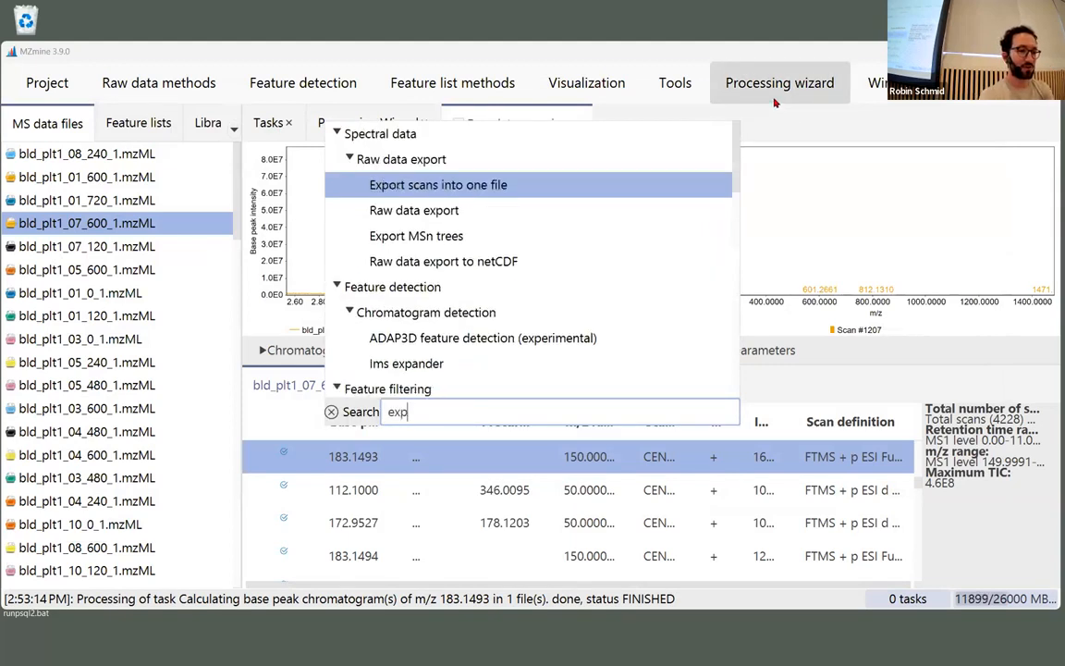
{"action": "type", "text": "ort amm"}
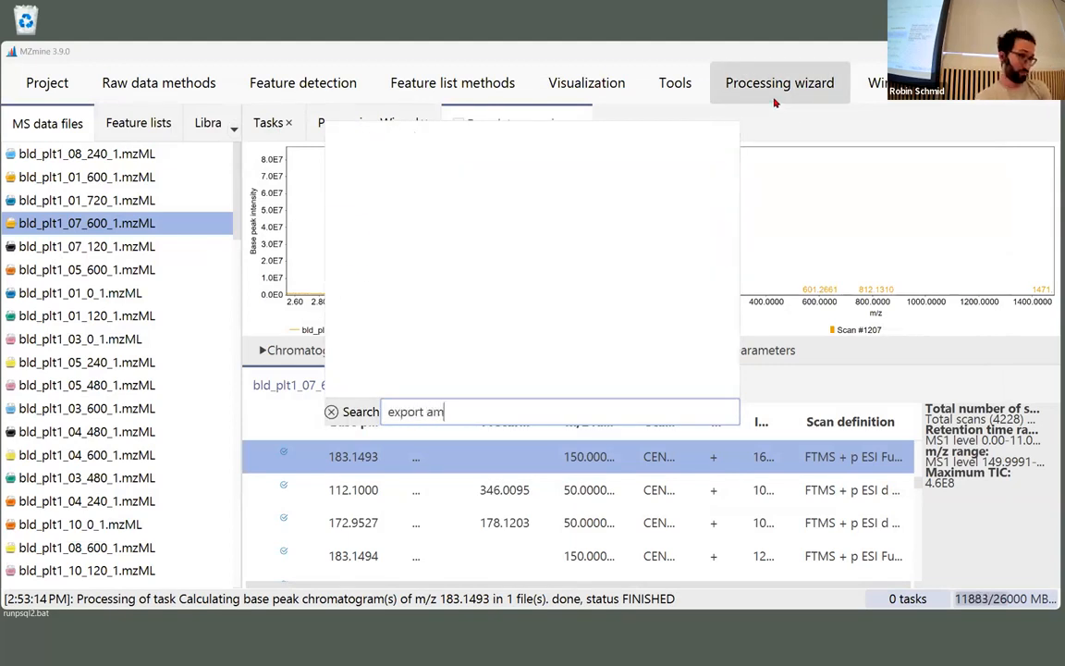
{"action": "key", "text": "BackSpace"}
{"action": "key", "text": "BackSpace"}
{"action": "key", "text": "BackSpace"}
{"action": "type", "text": "ann"}
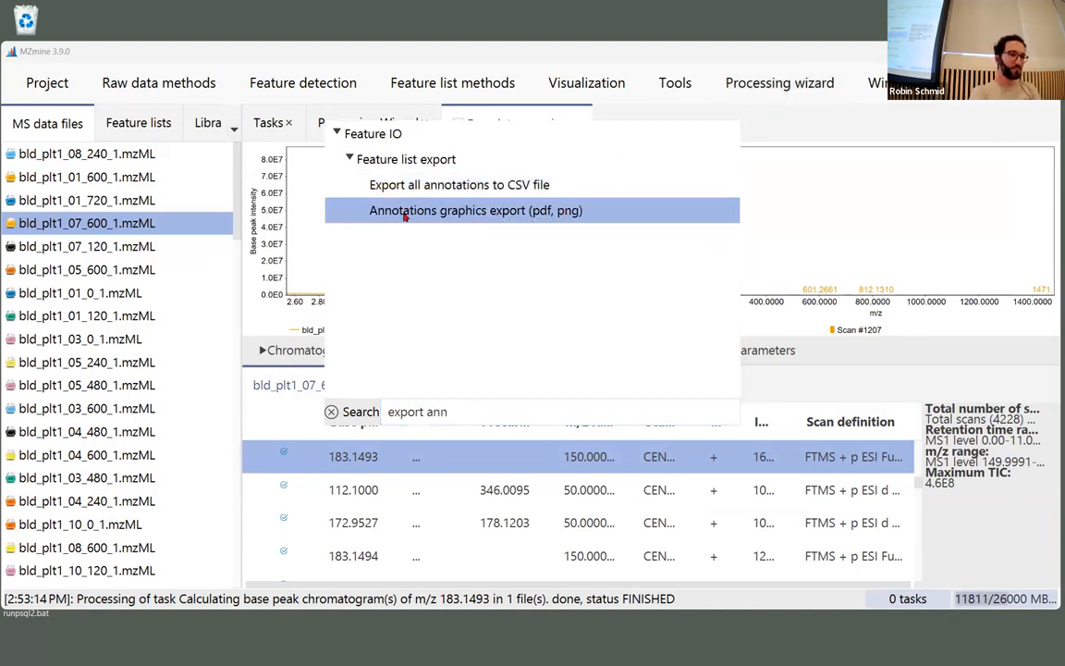
{"action": "left_click", "coordinate": [512, 211]}
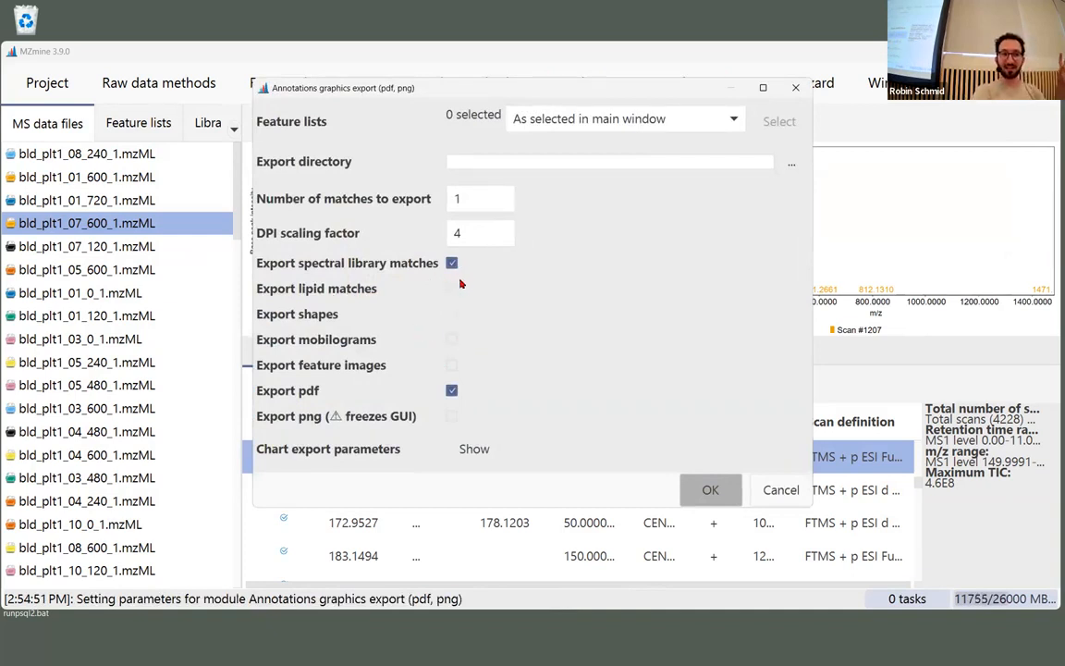
Step: Enable export of lipid matches, shapes, mobilograms and feature images, then close the annotations export dialog without running it
{"action": "left_click", "coordinate": [452, 287]}
{"action": "left_click", "coordinate": [452, 313]}
{"action": "left_click", "coordinate": [452, 339]}
{"action": "left_click", "coordinate": [452, 364]}
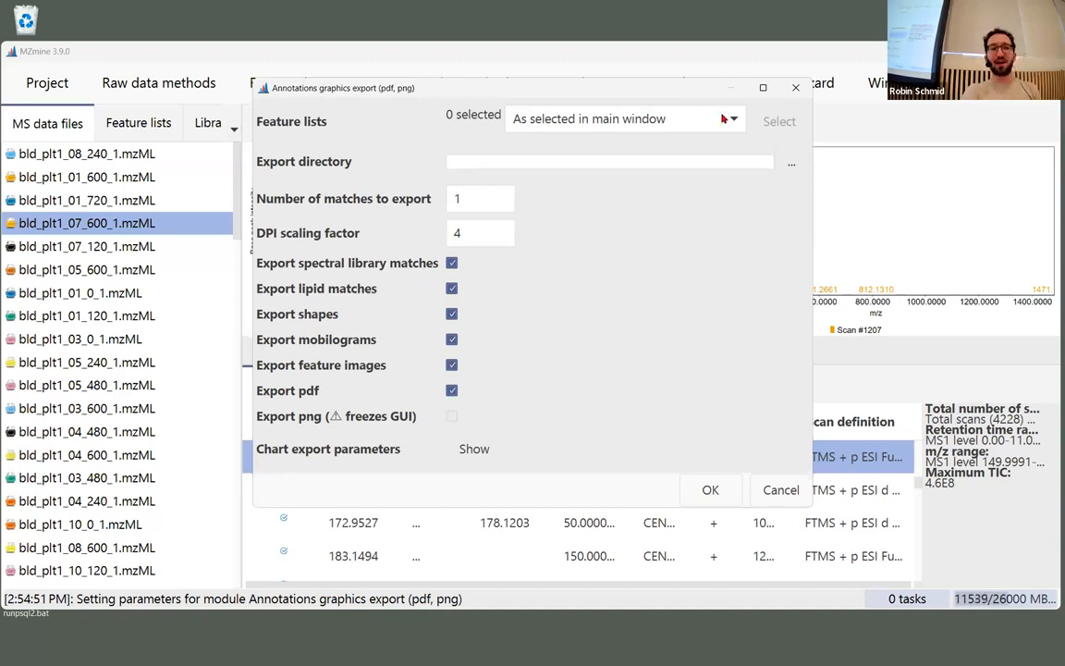
{"action": "left_click", "coordinate": [794, 88]}
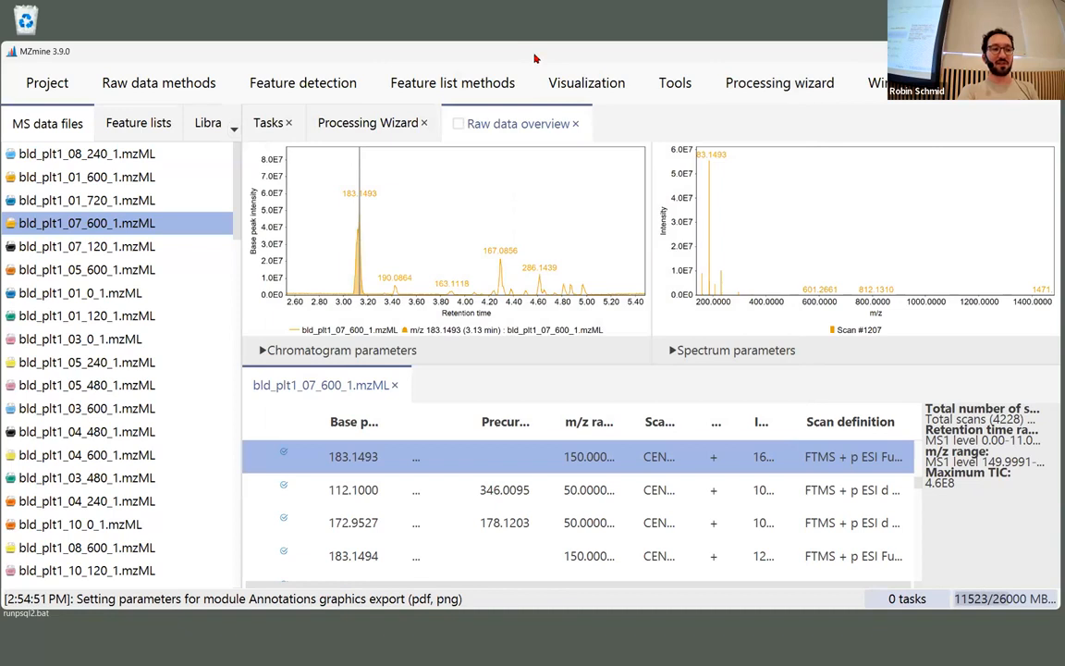
Step: Search the modules for "export ann", then review the feature list export and processing methods without opening any
{"action": "key", "text": "ctrl+f"}
{"action": "type", "text": "export ann"}
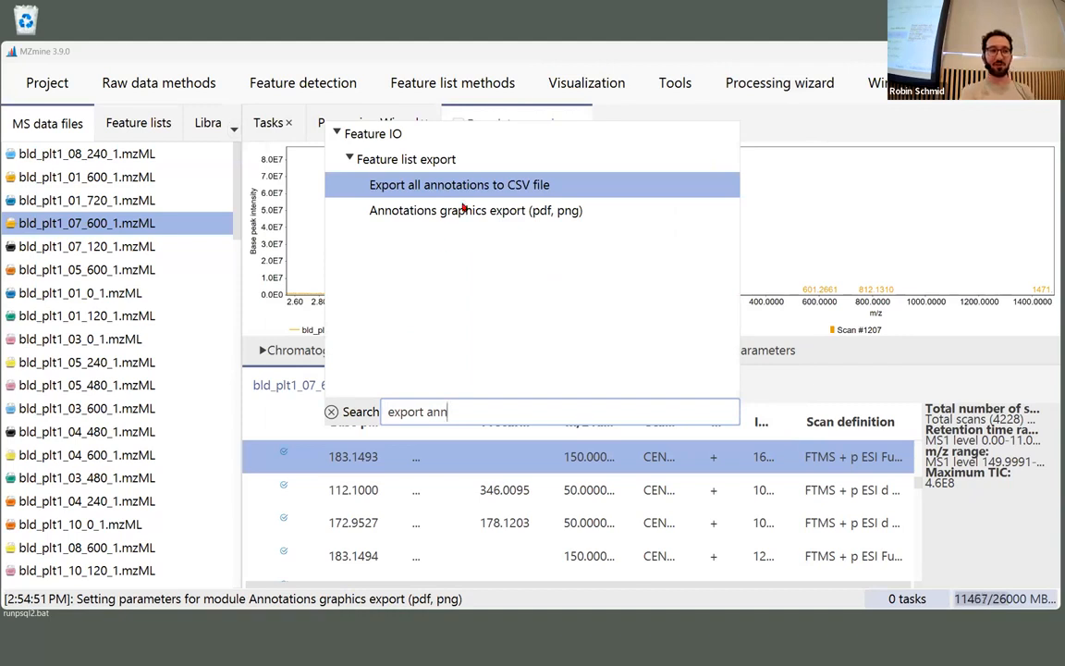
{"action": "left_click", "coordinate": [487, 84]}
{"action": "left_click", "coordinate": [478, 83]}
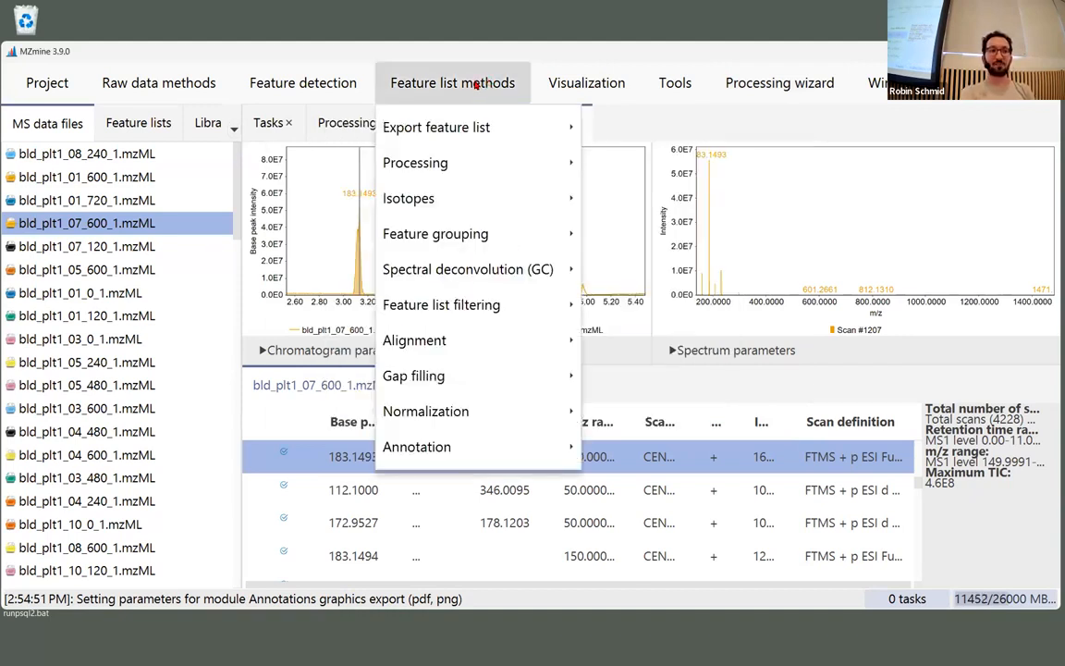
{"action": "mouse_move", "coordinate": [516, 128]}
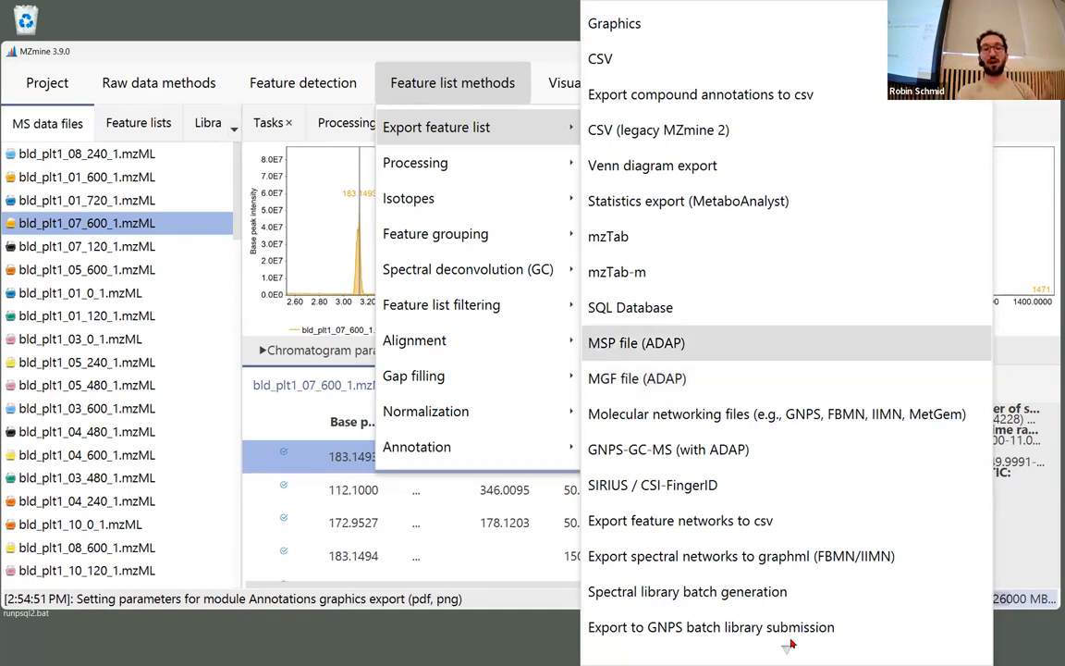
{"action": "mouse_move", "coordinate": [745, 650]}
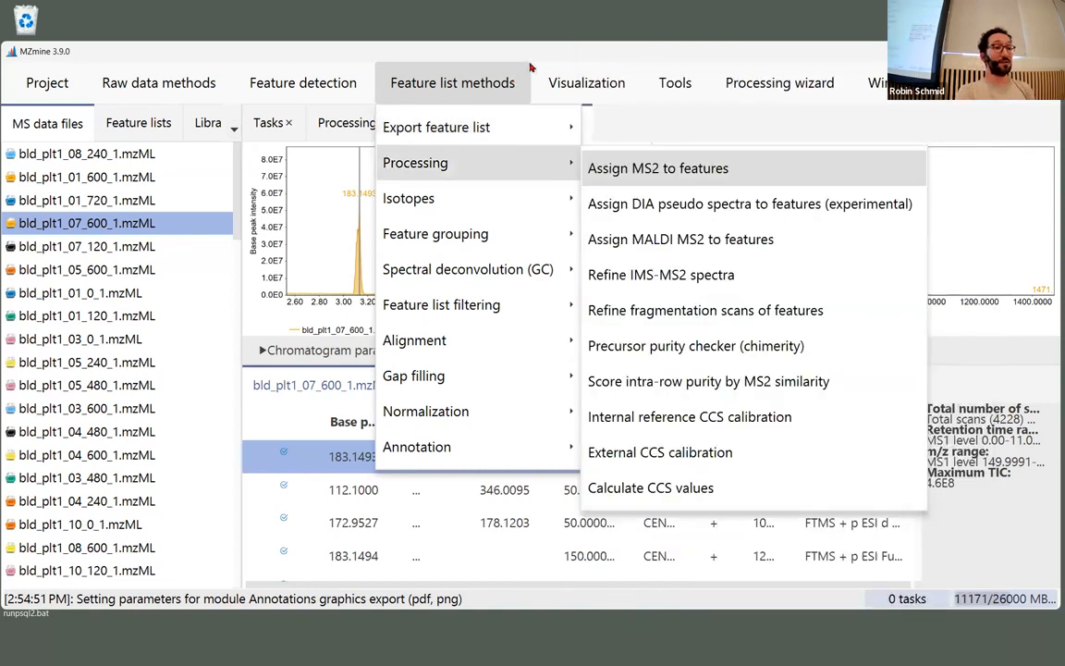
{"action": "mouse_move", "coordinate": [586, 82]}
{"action": "left_click", "coordinate": [601, 25]}
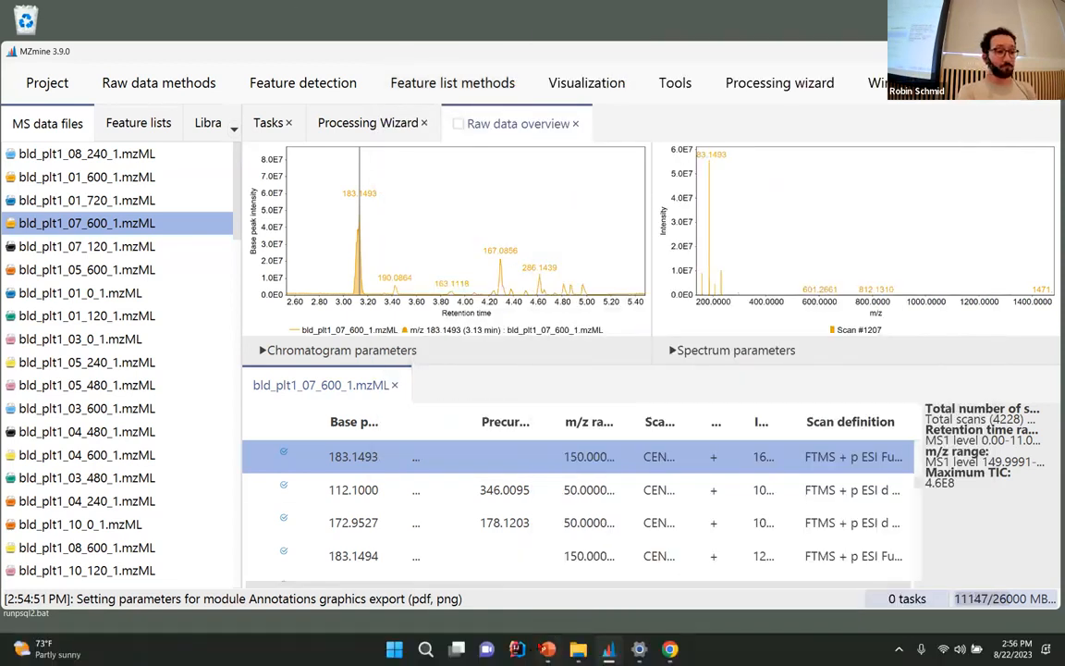
Step: Switch to File Explorer, open the results folder in 2023_summer_school and select all exported test1 files, then clear the selection
{"action": "mouse_move", "coordinate": [577, 649]}
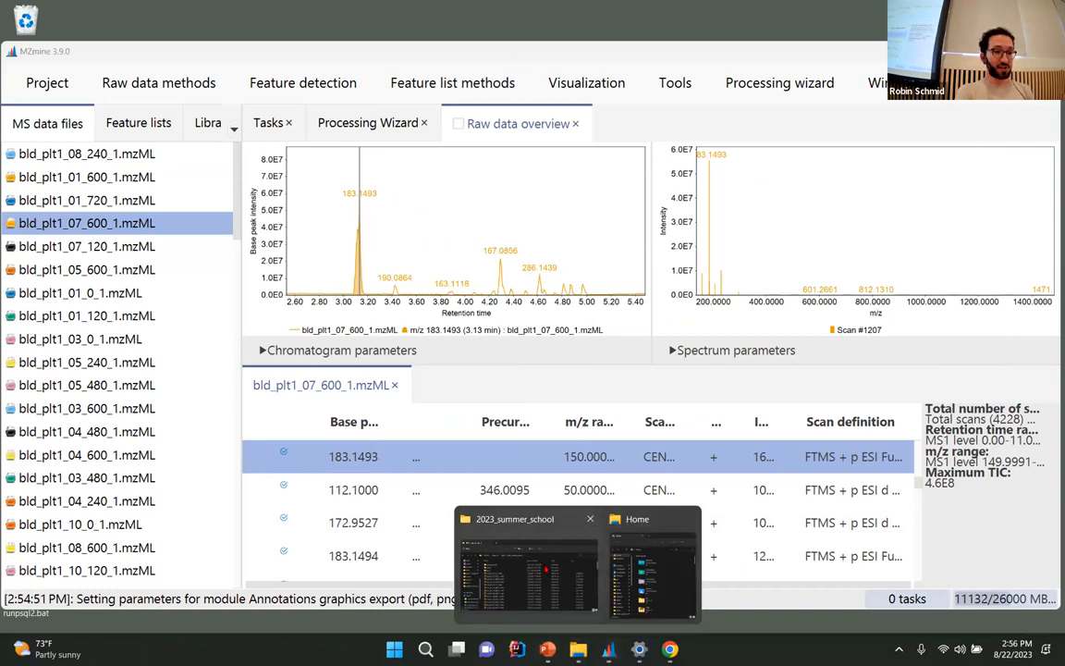
{"action": "left_click", "coordinate": [546, 569]}
{"action": "double_click", "coordinate": [437, 303]}
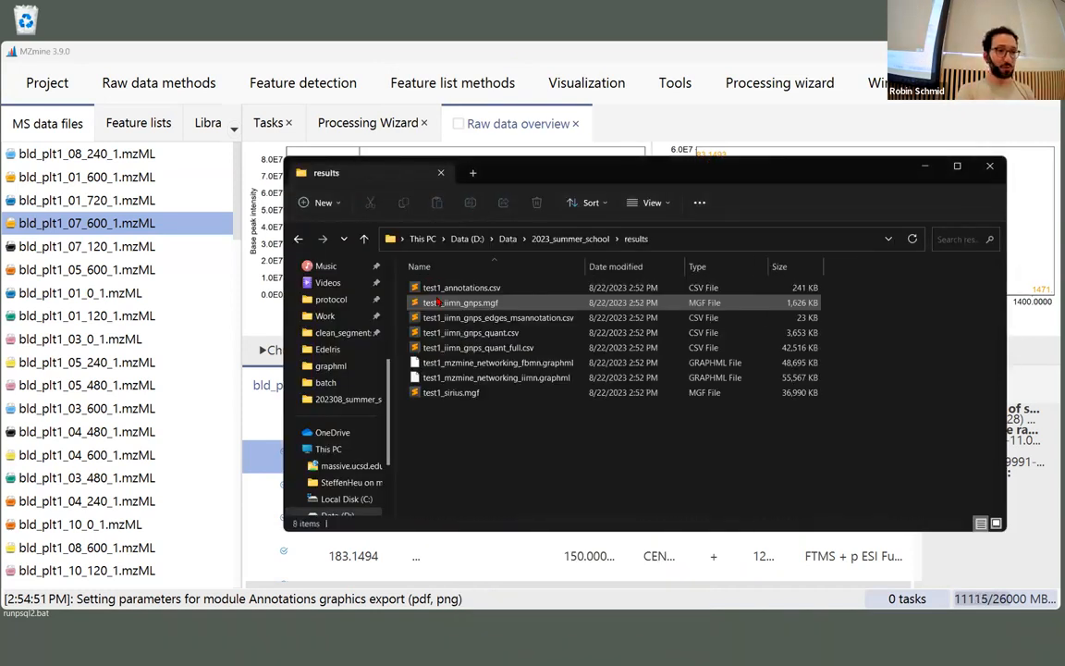
{"action": "left_click", "coordinate": [436, 288]}
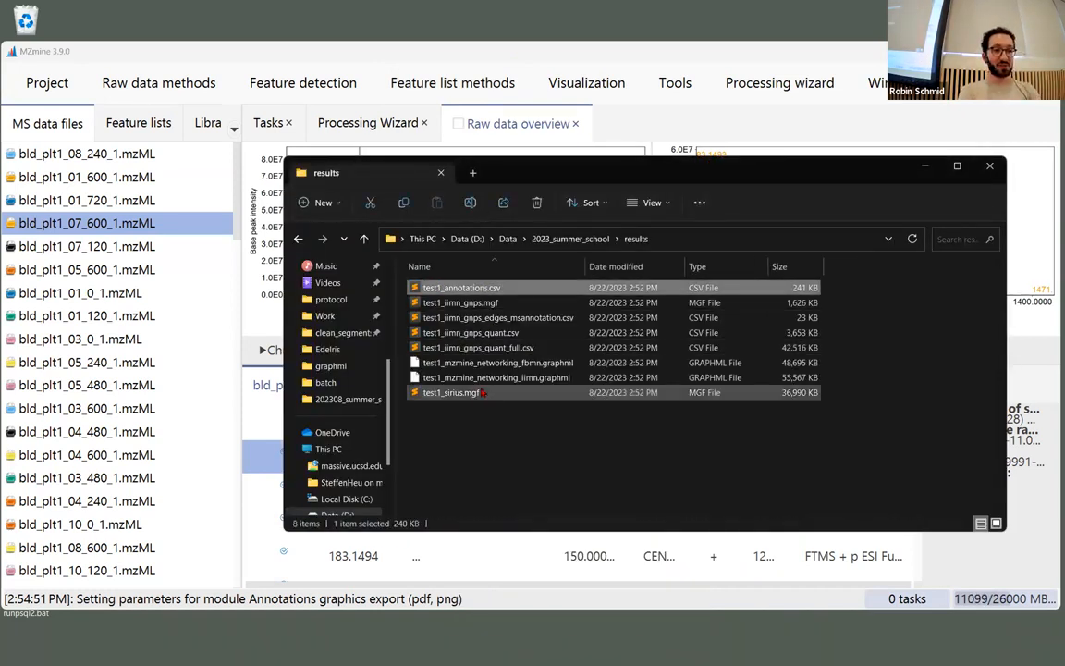
{"action": "left_click", "coordinate": [481, 392], "text": "shift"}
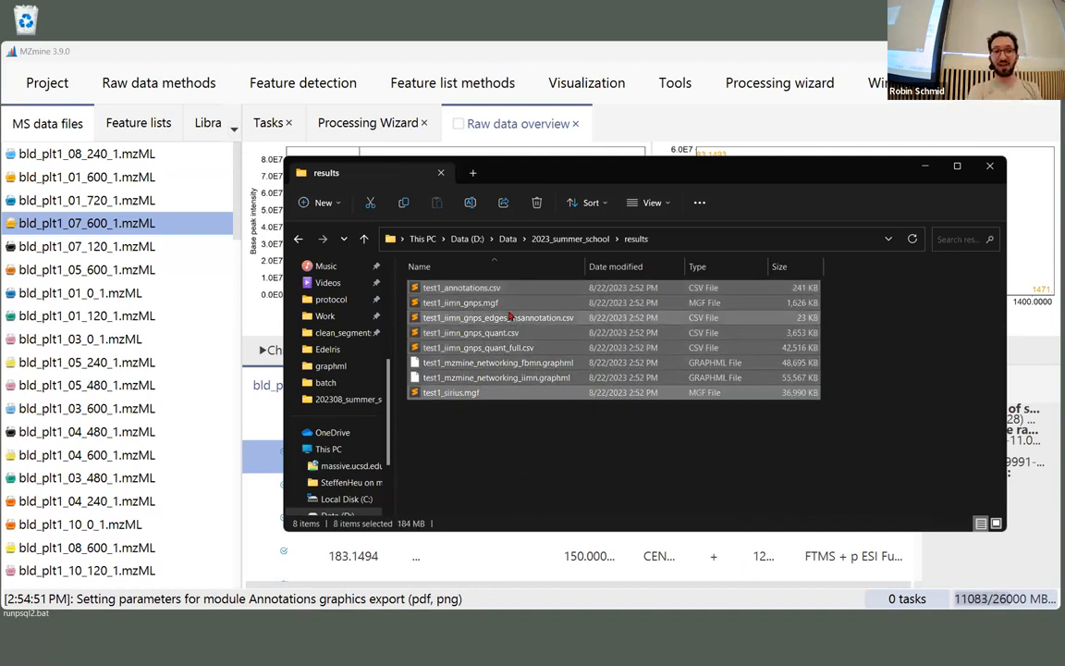
{"action": "left_click", "coordinate": [495, 302]}
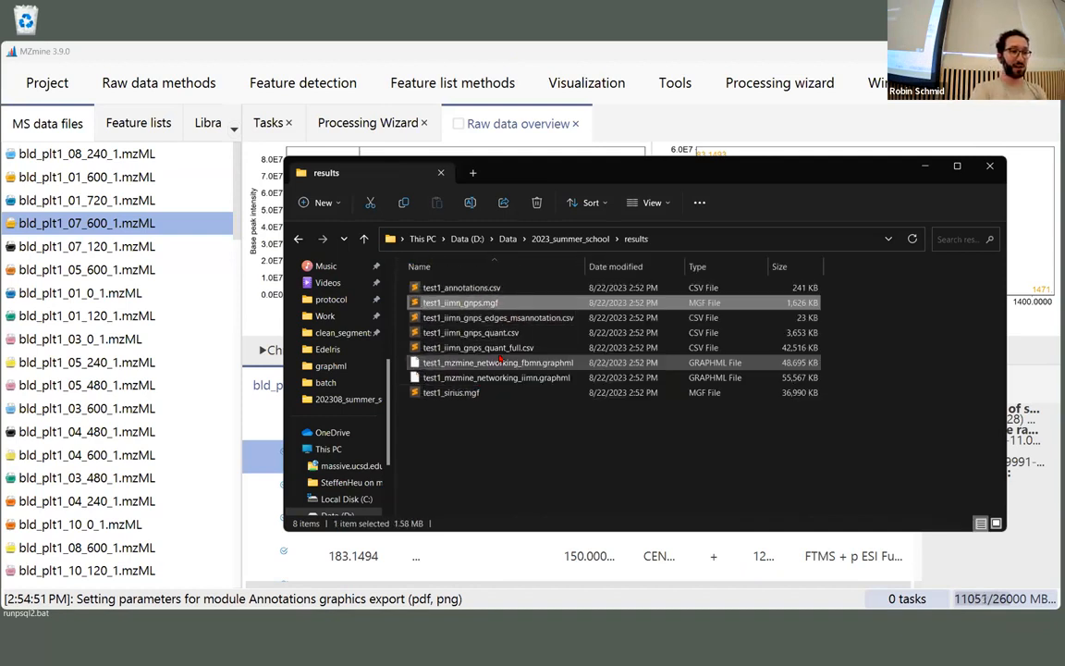
{"action": "left_click", "coordinate": [539, 438]}
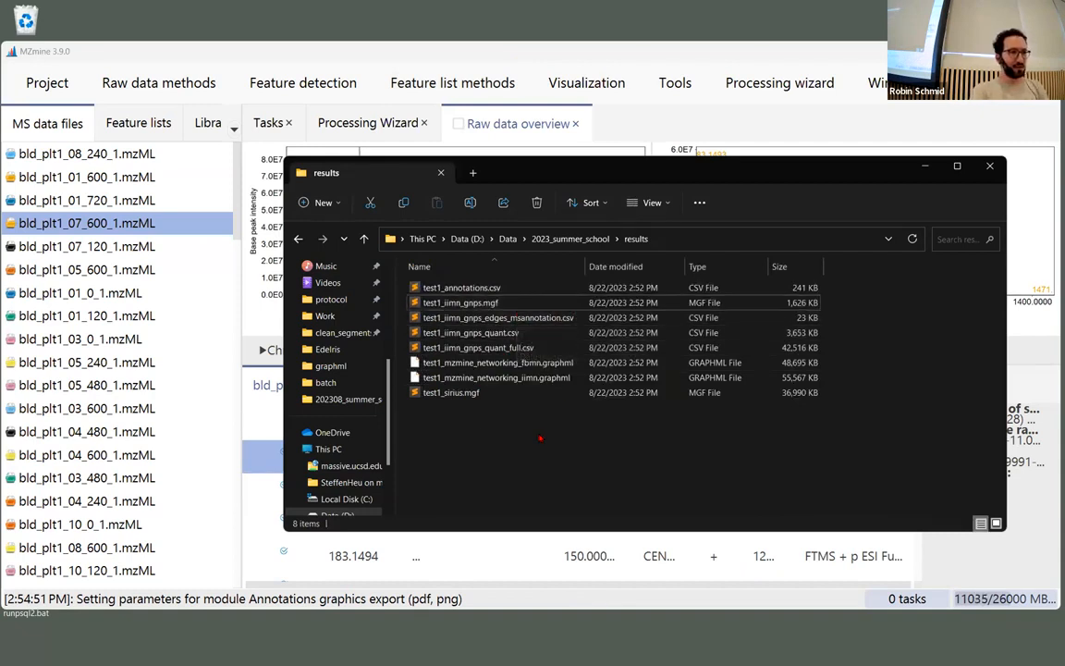
Step: Go through the exported annotations CSV, SIRIUS MGF, GNPS MGF, and FBMN and IIMN GraphML files, then close File Explorer
{"action": "left_click", "coordinate": [454, 289]}
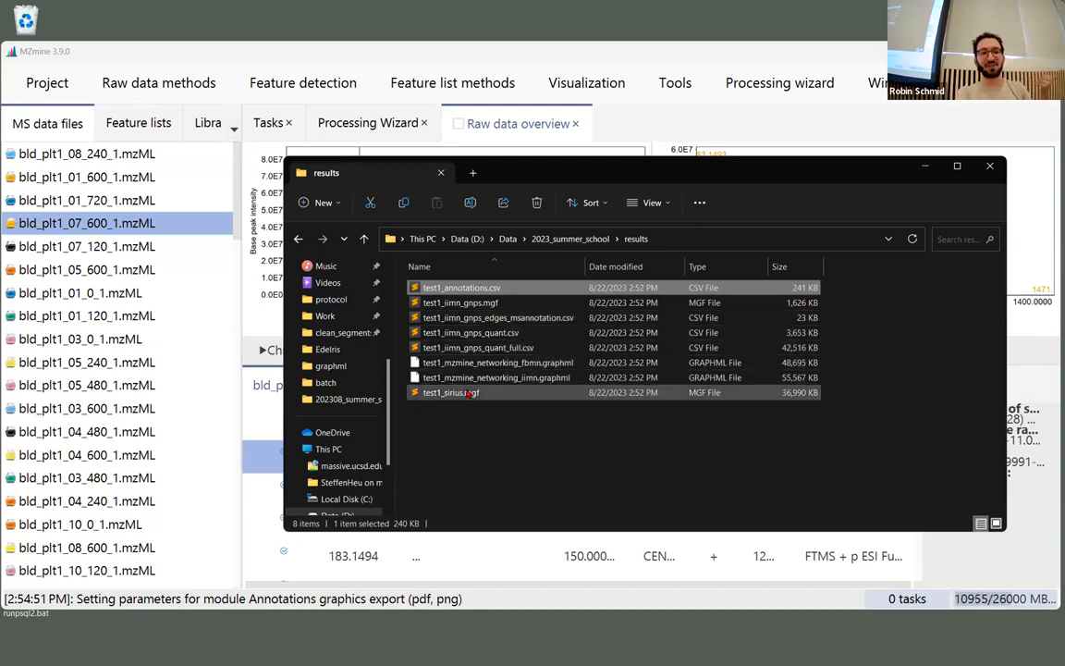
{"action": "left_click", "coordinate": [469, 393]}
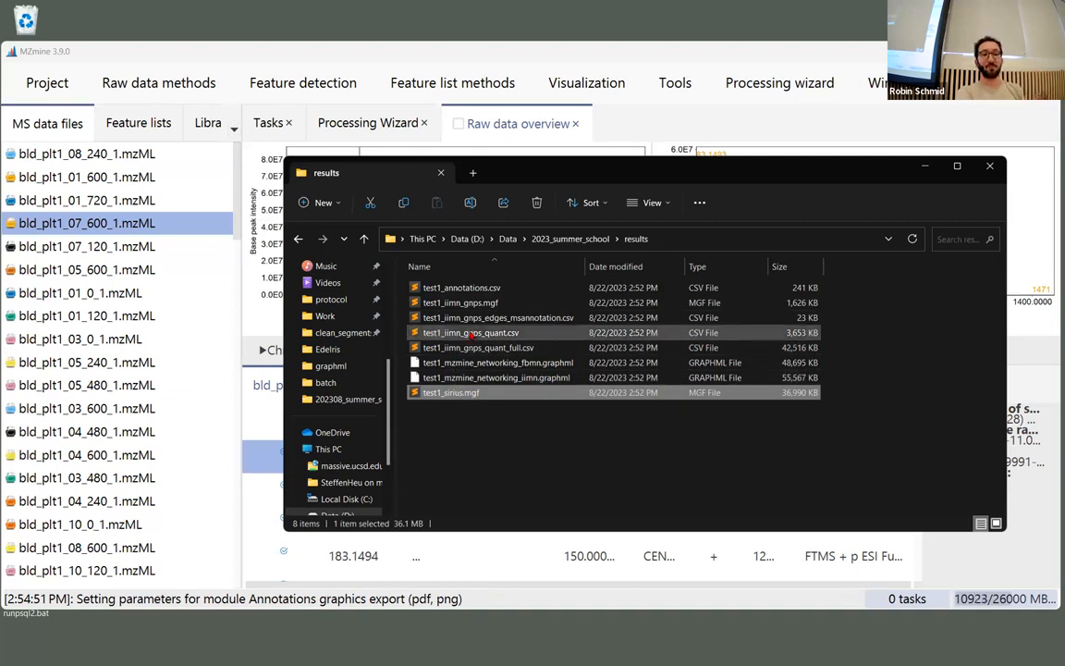
{"action": "left_click", "coordinate": [477, 306]}
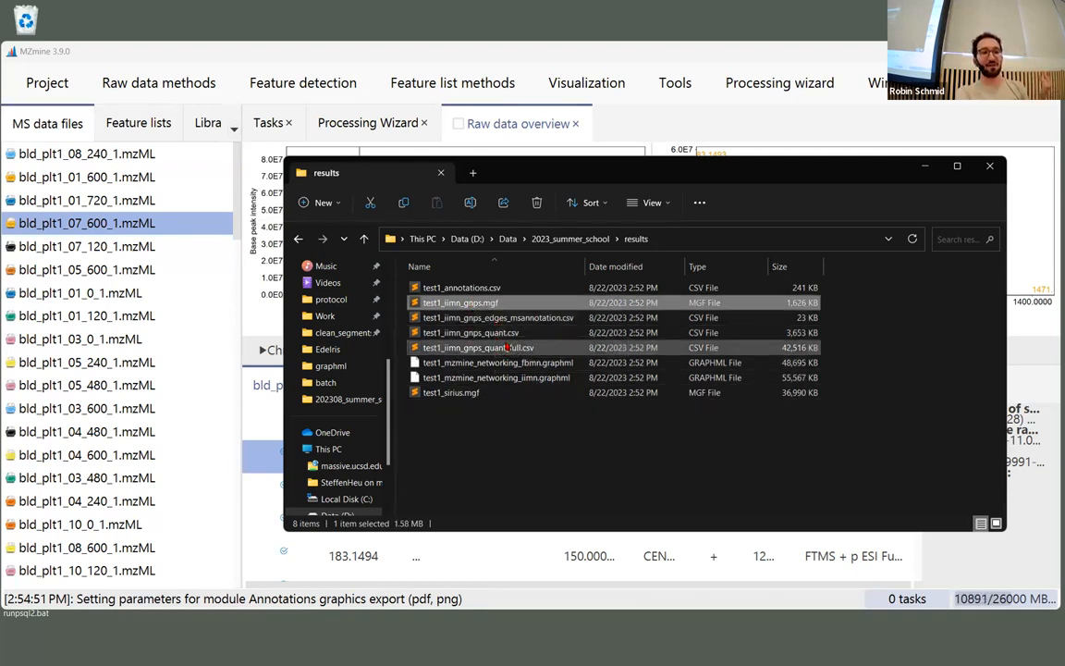
{"action": "left_click", "coordinate": [464, 289]}
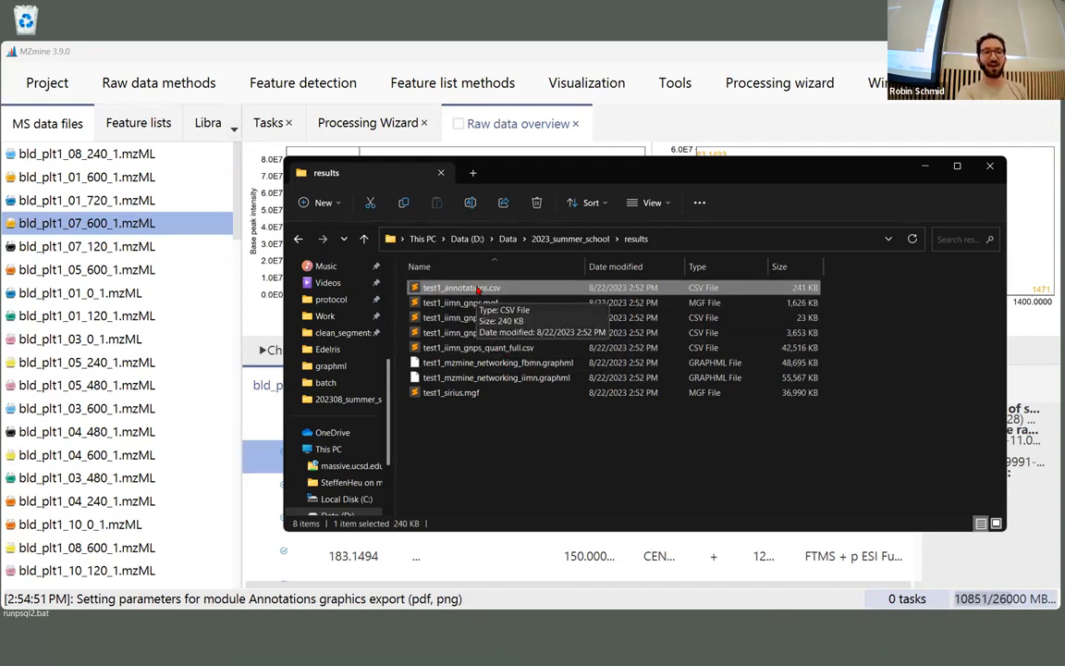
{"action": "left_click", "coordinate": [493, 364]}
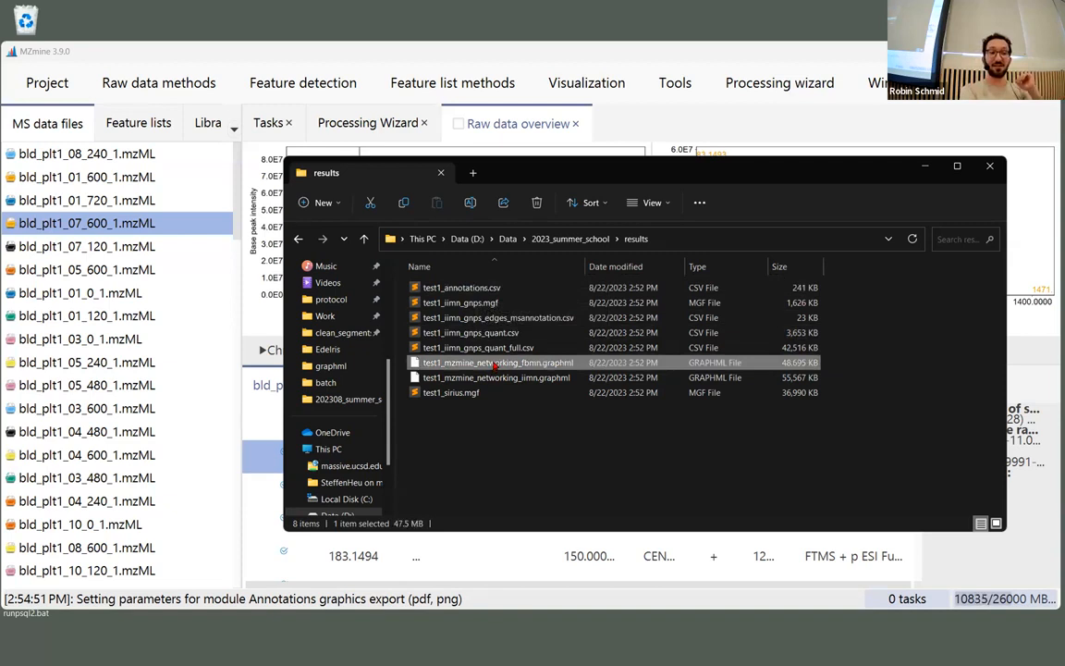
{"action": "left_click", "coordinate": [553, 378]}
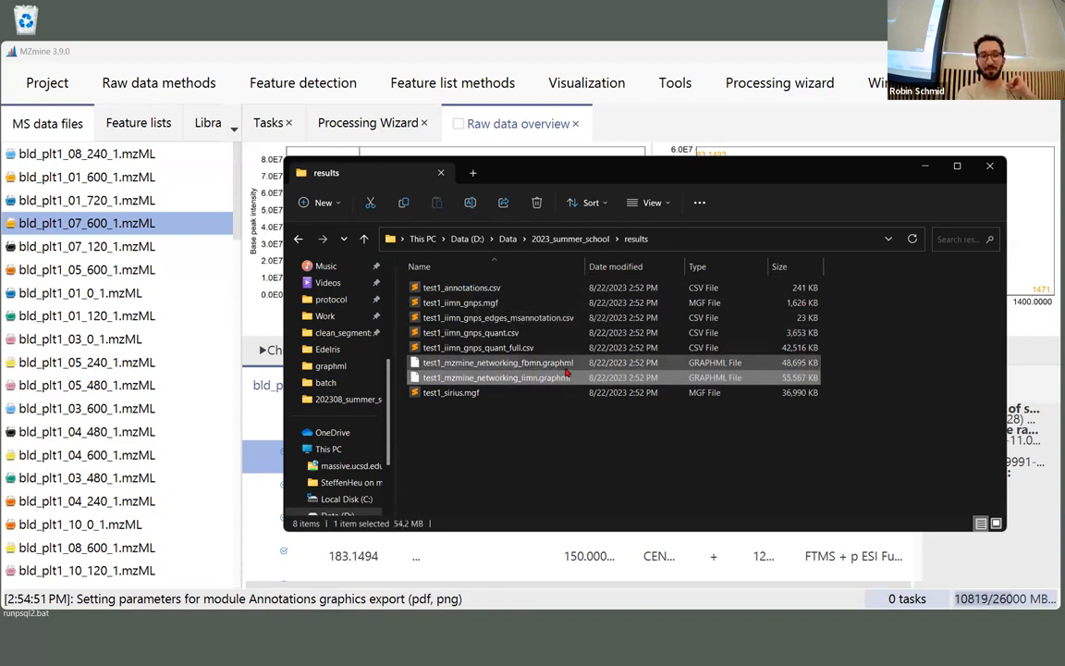
{"action": "left_click", "coordinate": [566, 367]}
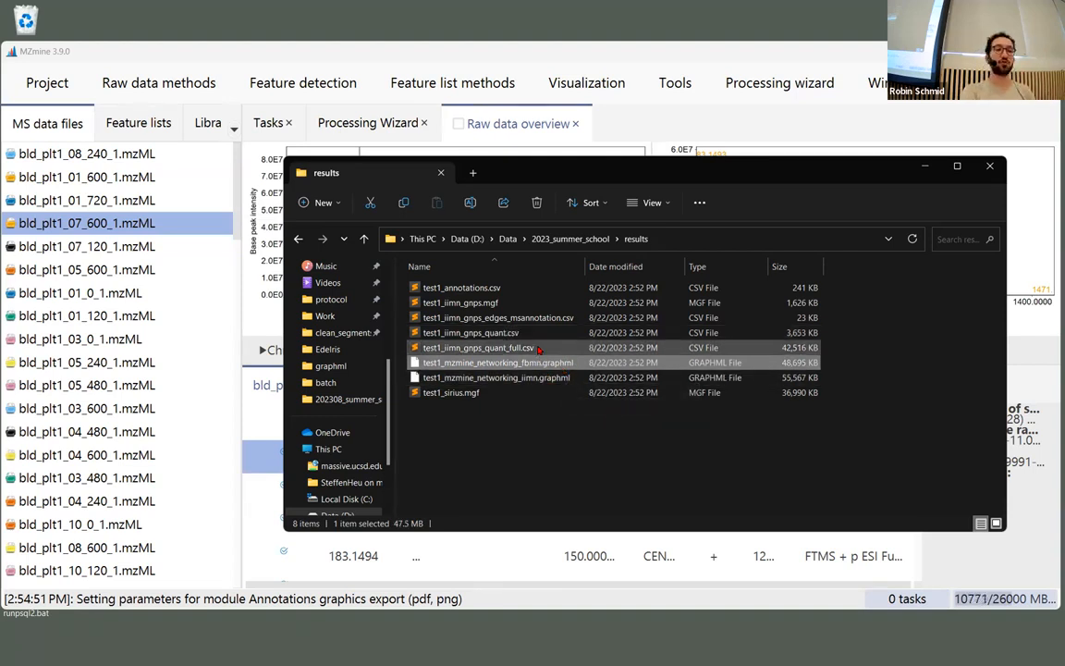
{"action": "left_click", "coordinate": [985, 166]}
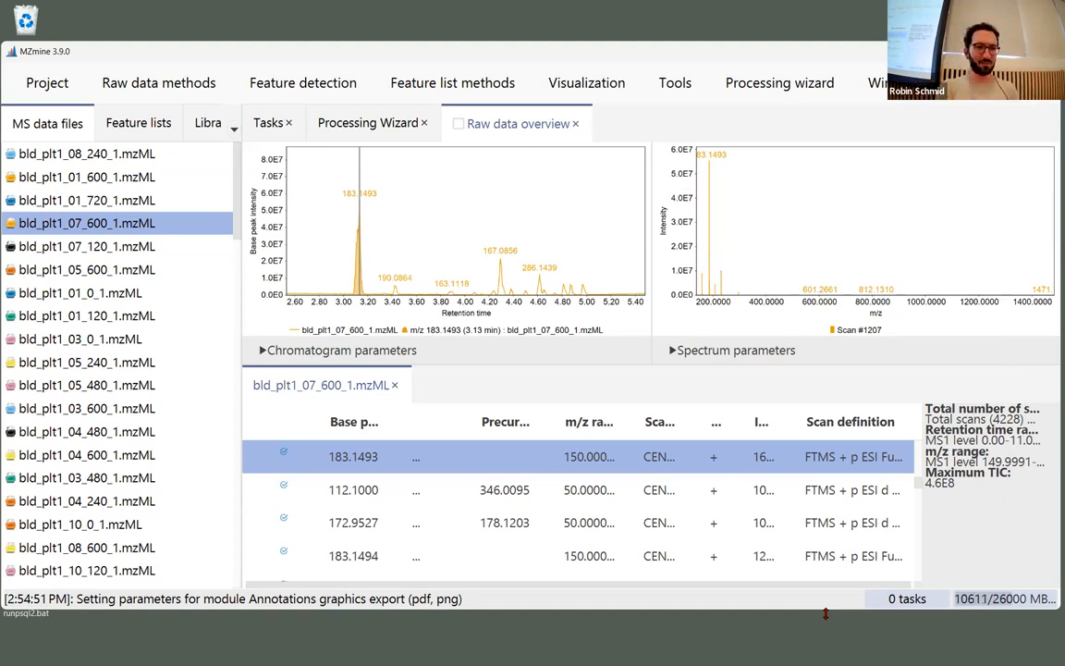
Step: Switch to the Chrome window with the MZmine_hands_on_summer_school presentation and maximize it
{"action": "mouse_move", "coordinate": [1015, 654]}
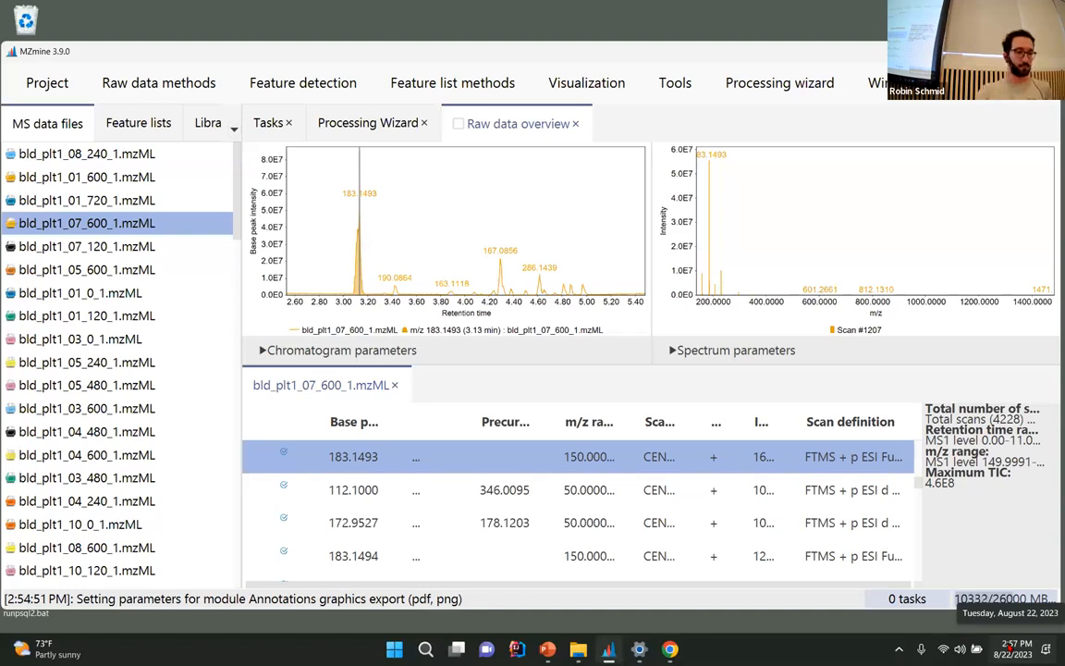
{"action": "mouse_move", "coordinate": [670, 649]}
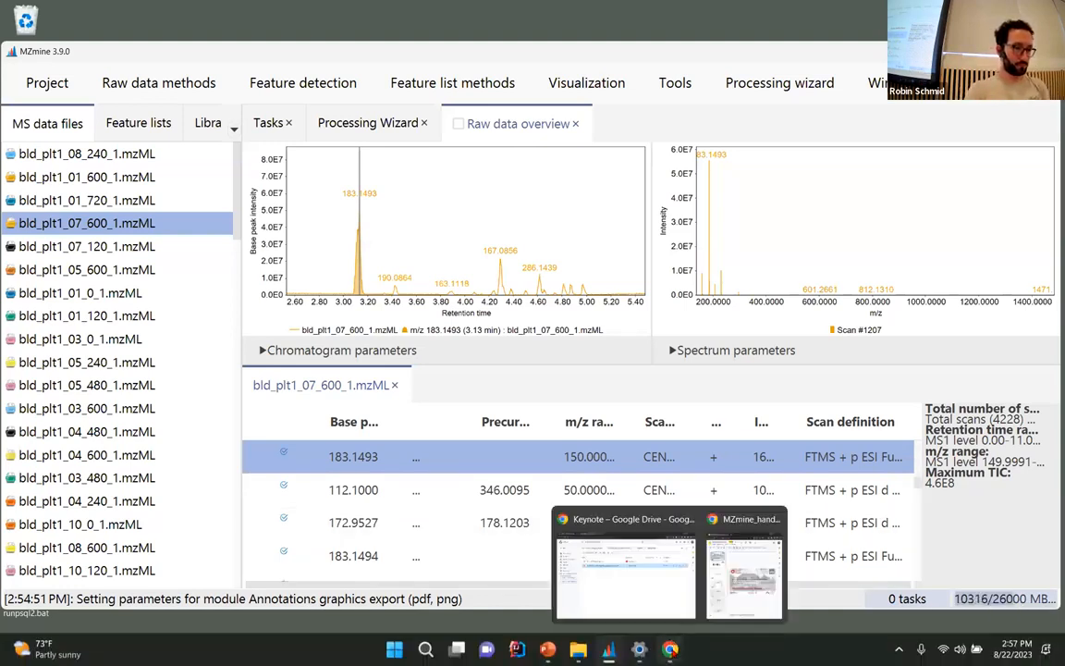
{"action": "left_click", "coordinate": [744, 566]}
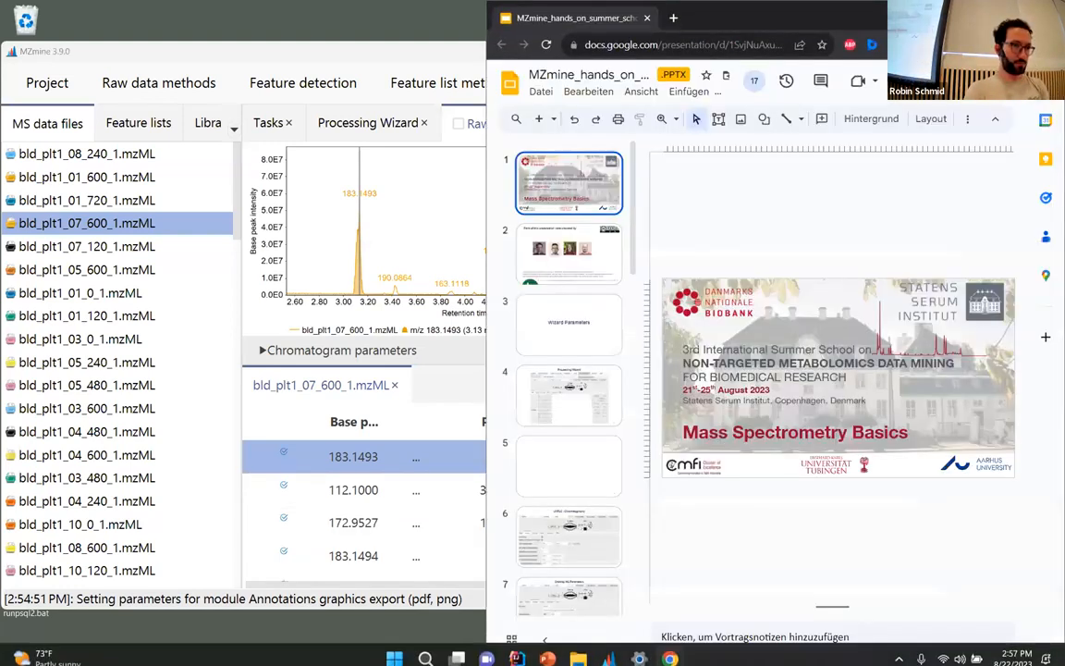
{"action": "double_click", "coordinate": [739, 19]}
Step: Look up "summersch" in the browser history, load the CD-MRG-metabolomics_summerschool_2023 GitHub repository and go to its main page
{"action": "left_click", "coordinate": [482, 38]}
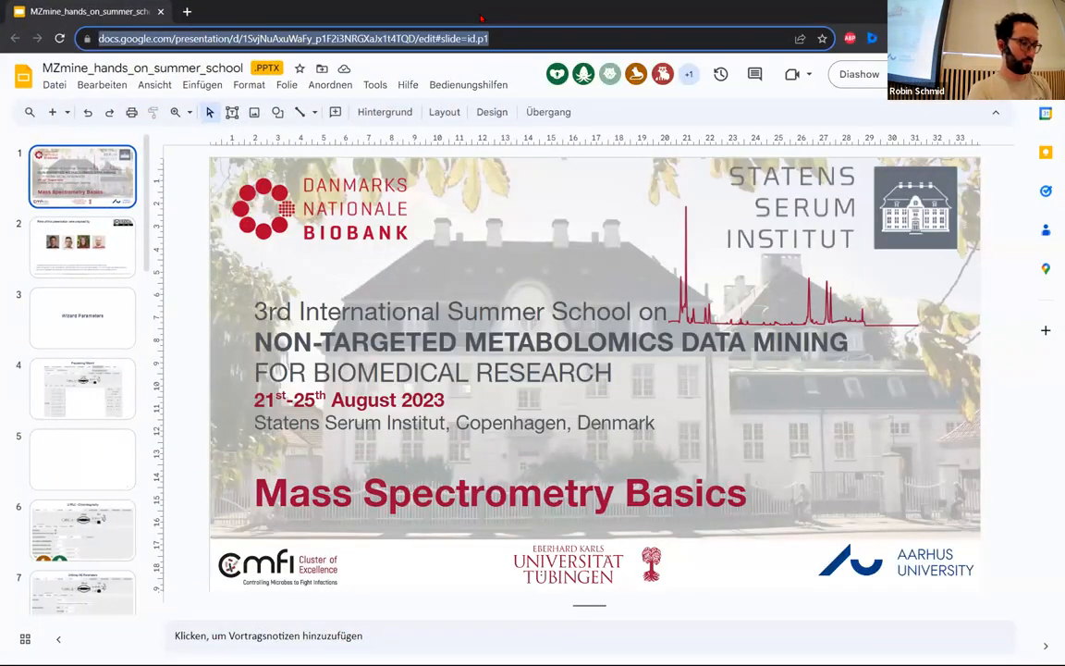
{"action": "type", "text": "sumemrsch"}
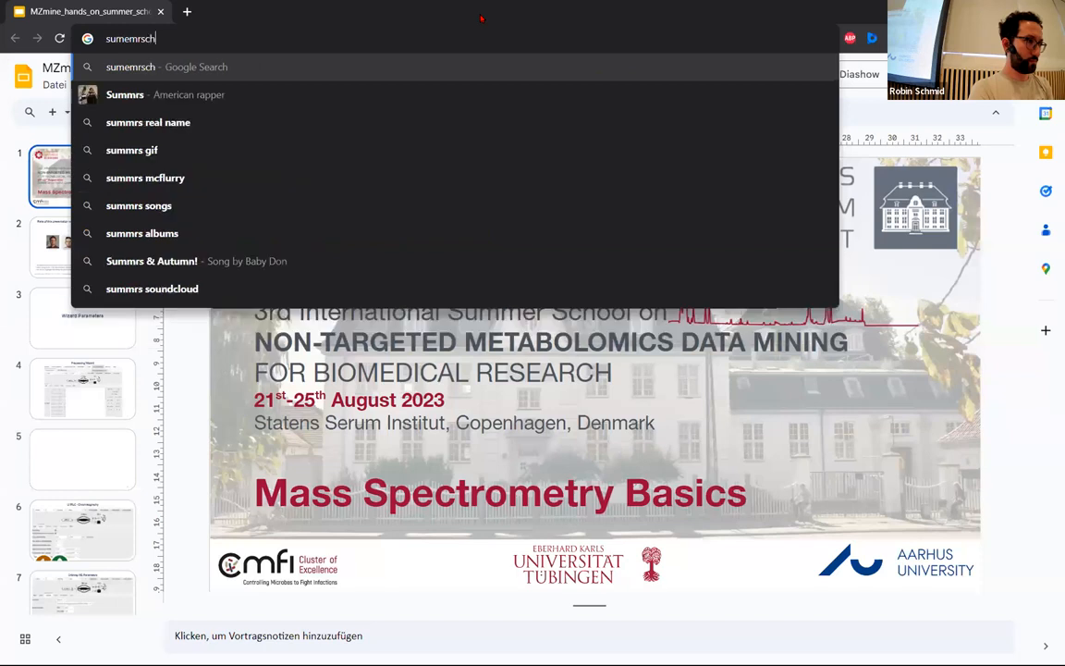
{"action": "key", "text": "BackSpace"}
{"action": "key", "text": "BackSpace"}
{"action": "key", "text": "BackSpace"}
{"action": "key", "text": "BackSpace"}
{"action": "key", "text": "BackSpace"}
{"action": "key", "text": "BackSpace"}
{"action": "type", "text": "mersch"}
{"action": "key", "text": "Return"}
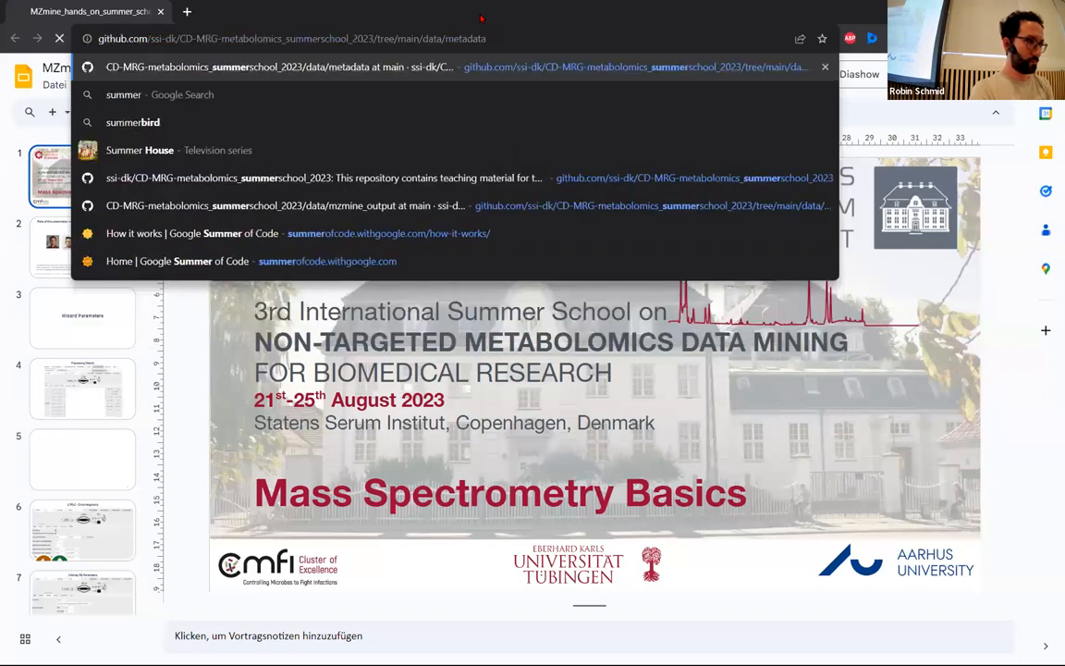
{"action": "left_click", "coordinate": [217, 75]}
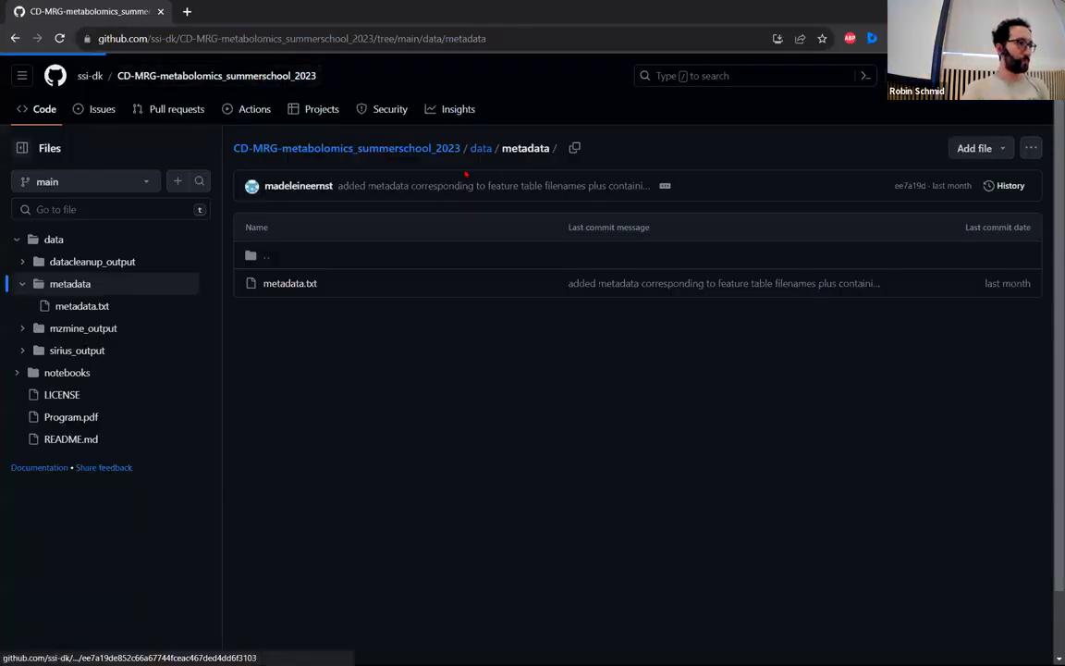
Step: Read the important notice in the README's MZmine 3 section and open the Example folder of data/mzmine_output
{"action": "scroll", "coordinate": [499, 342], "scroll_direction": "down", "scroll_amount": 15}
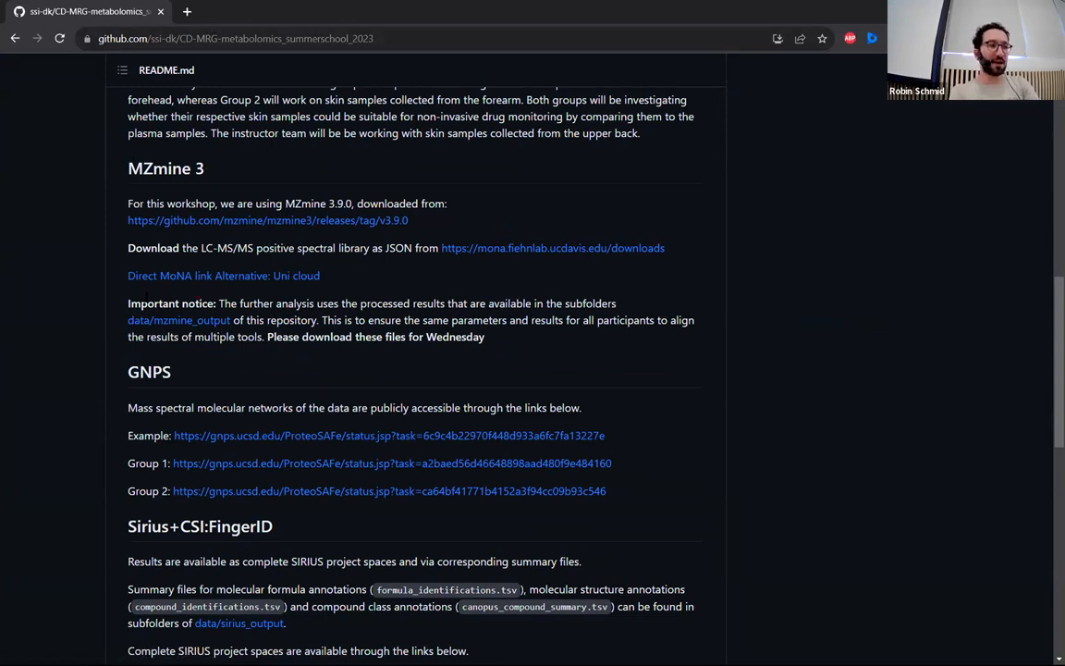
{"action": "left_click_drag", "start_coordinate": [130, 303], "coordinate": [218, 304]}
{"action": "left_click", "coordinate": [136, 296]}
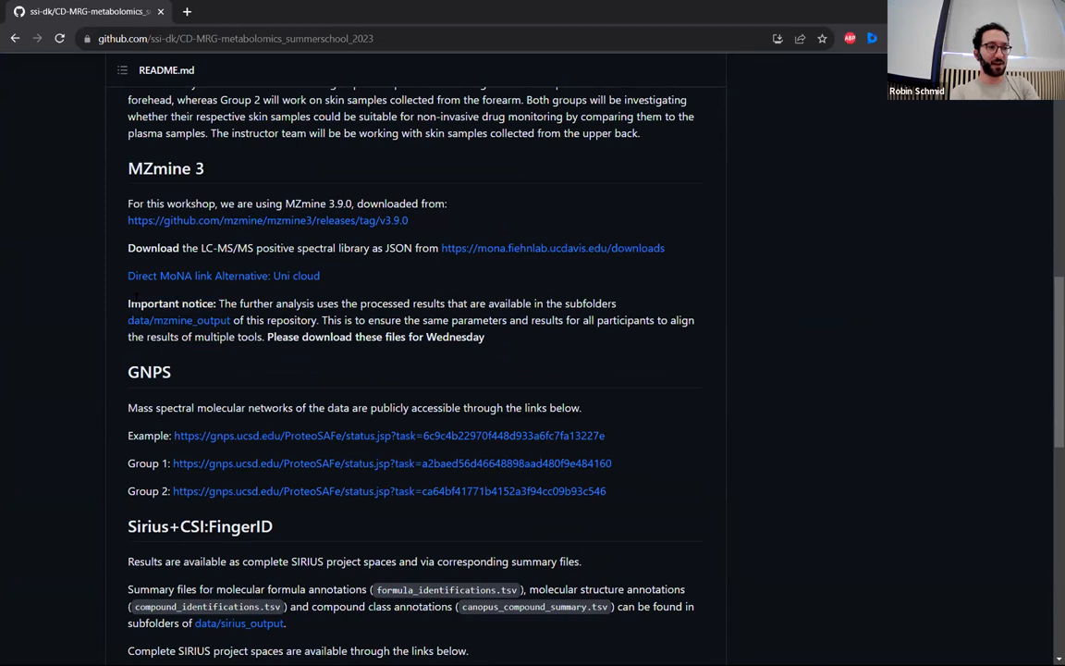
{"action": "left_click_drag", "start_coordinate": [128, 297], "coordinate": [290, 338]}
{"action": "left_click", "coordinate": [291, 338]}
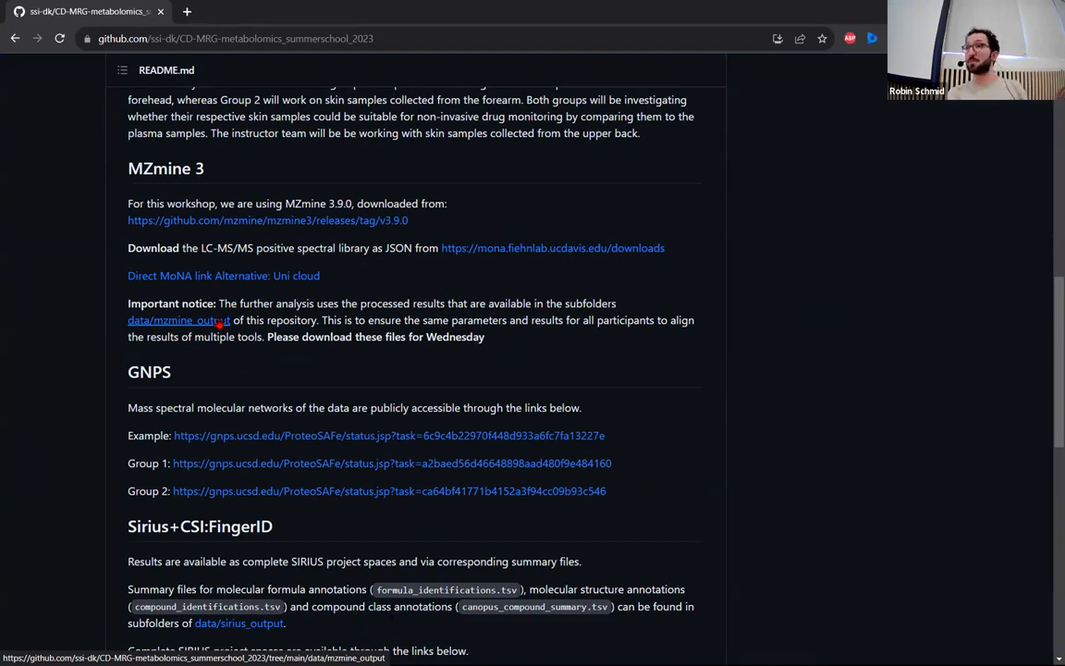
{"action": "left_click", "coordinate": [221, 321]}
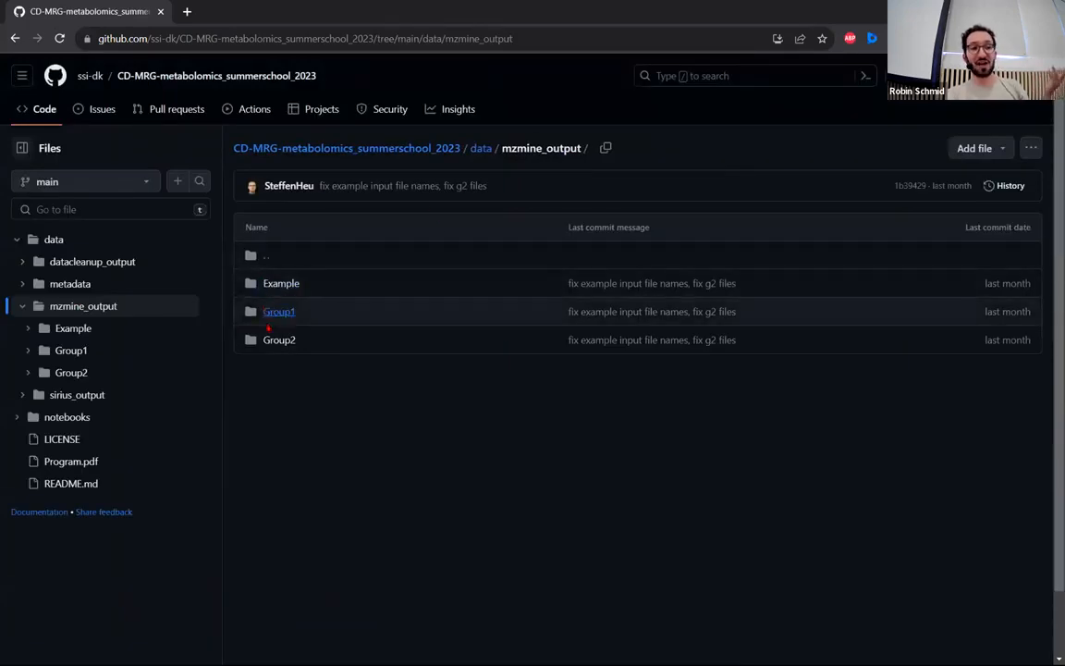
{"action": "left_click", "coordinate": [279, 285]}
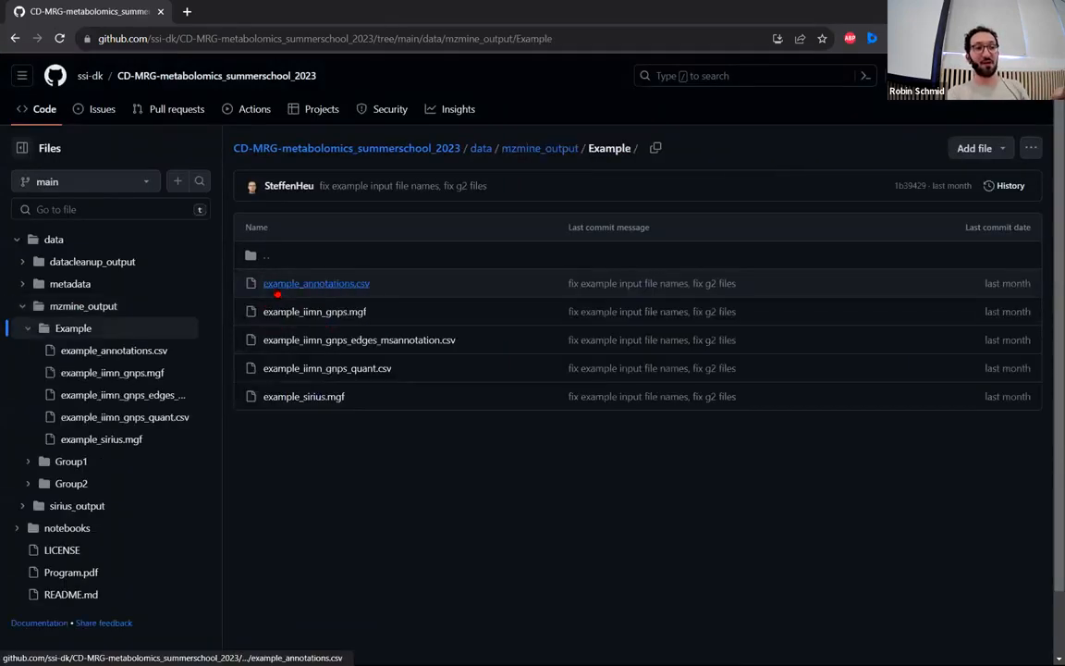